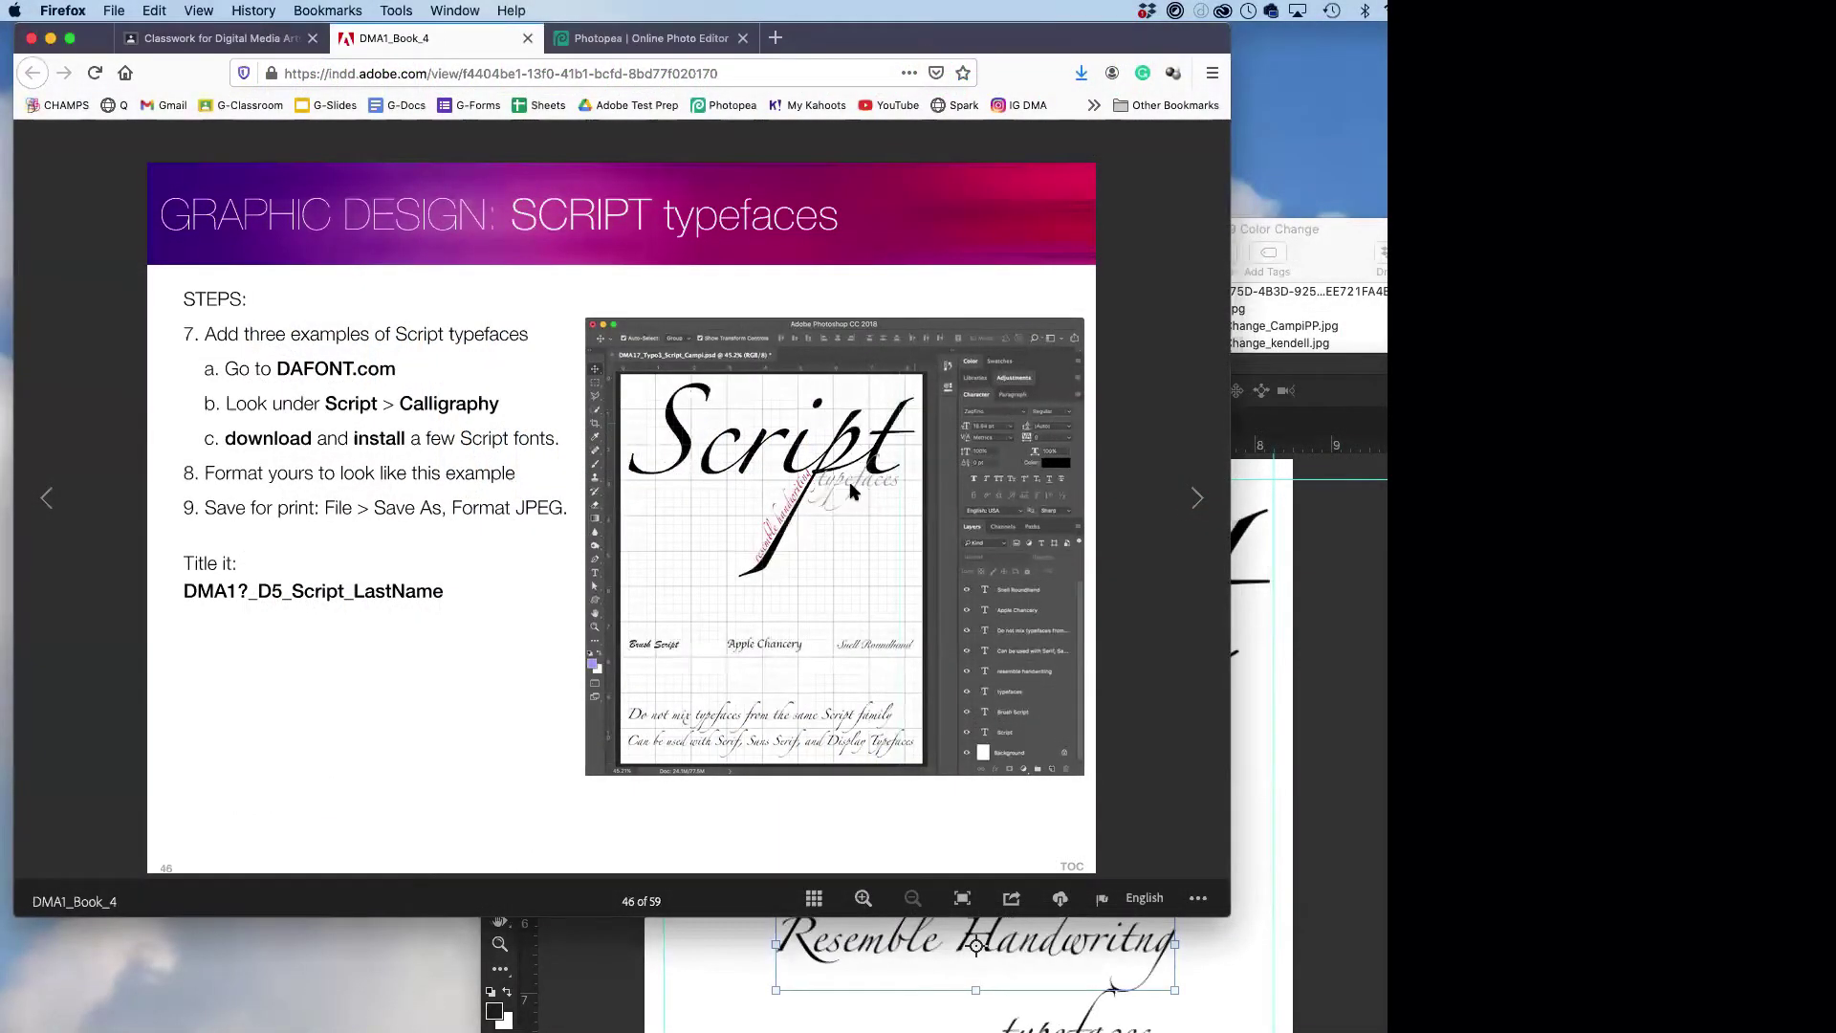
- Bring the Photoshop Script typeface poster in front of the Firefox InDesign slide
click(1335, 359)
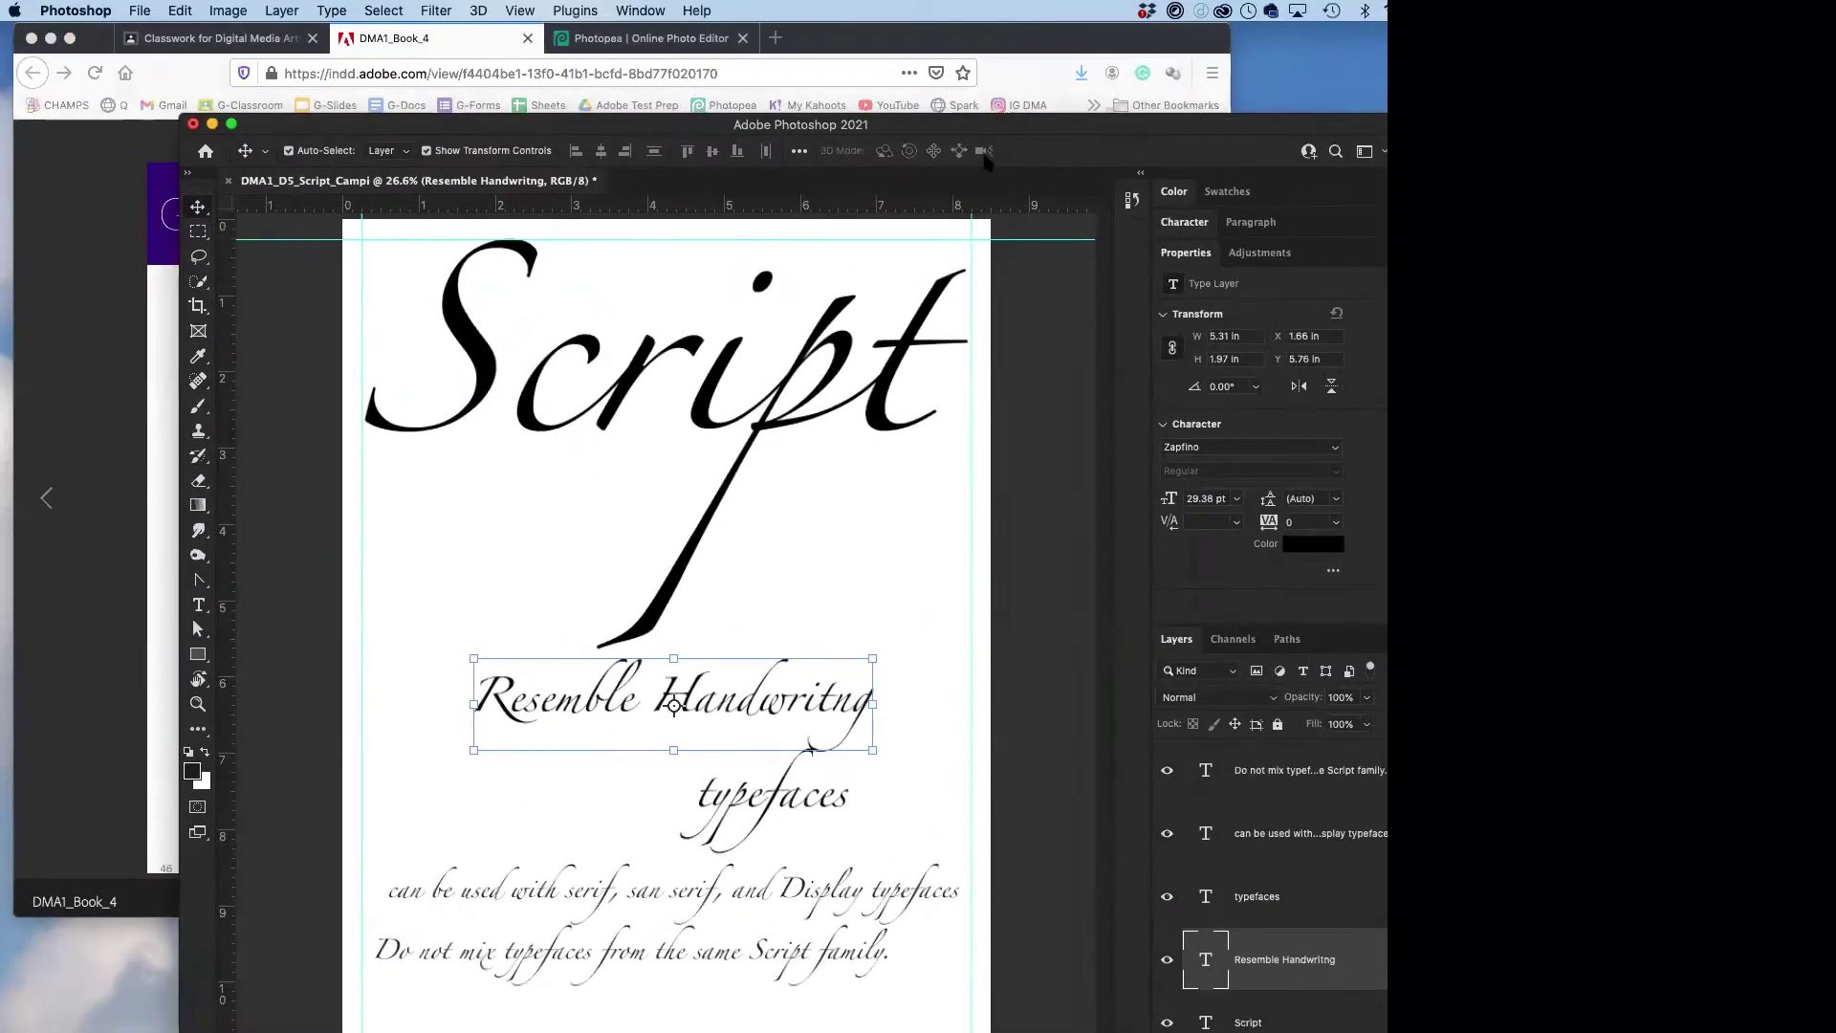
- Move 'typefaces' up against Script's t crossbar, zoom in, and show its Zapfino 29.38 pt character settings
mouse_move(748, 803)
mouse_down()
mouse_move(792, 767)
mouse_move(785, 468)
mouse_up()
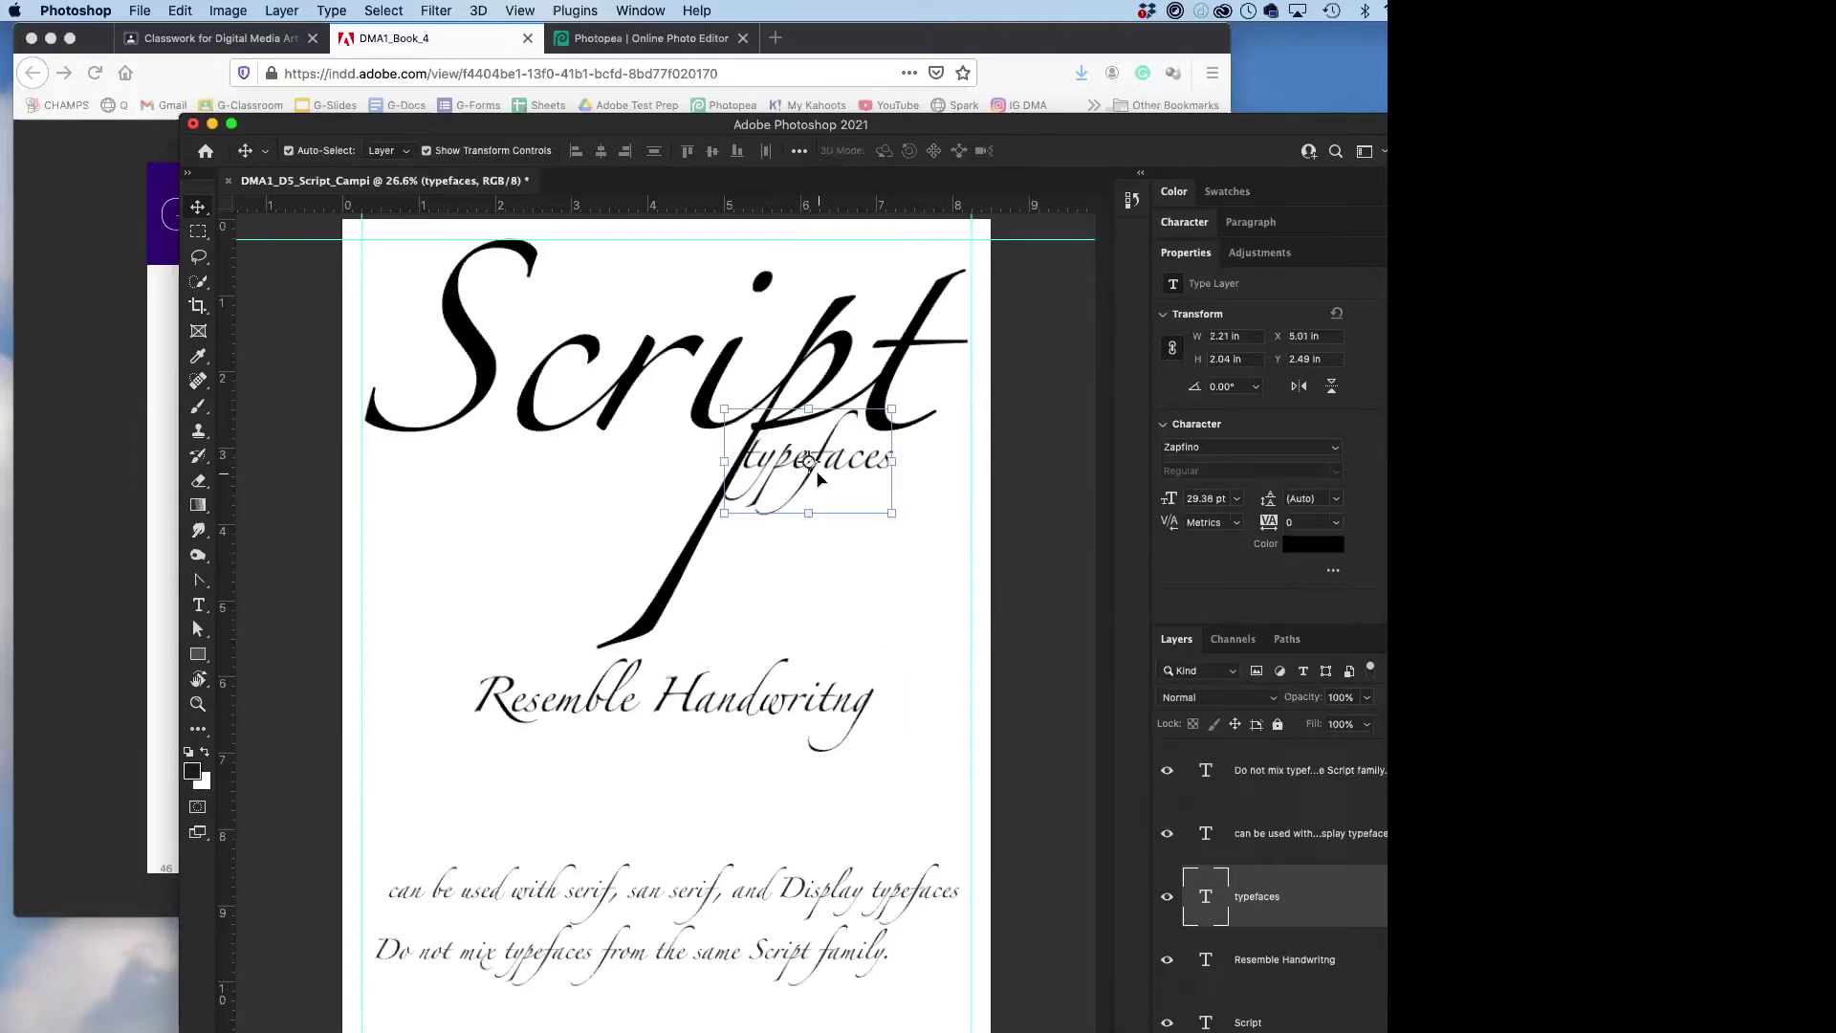
drag(830, 466, 863, 463)
drag(429, 131, 447, 81)
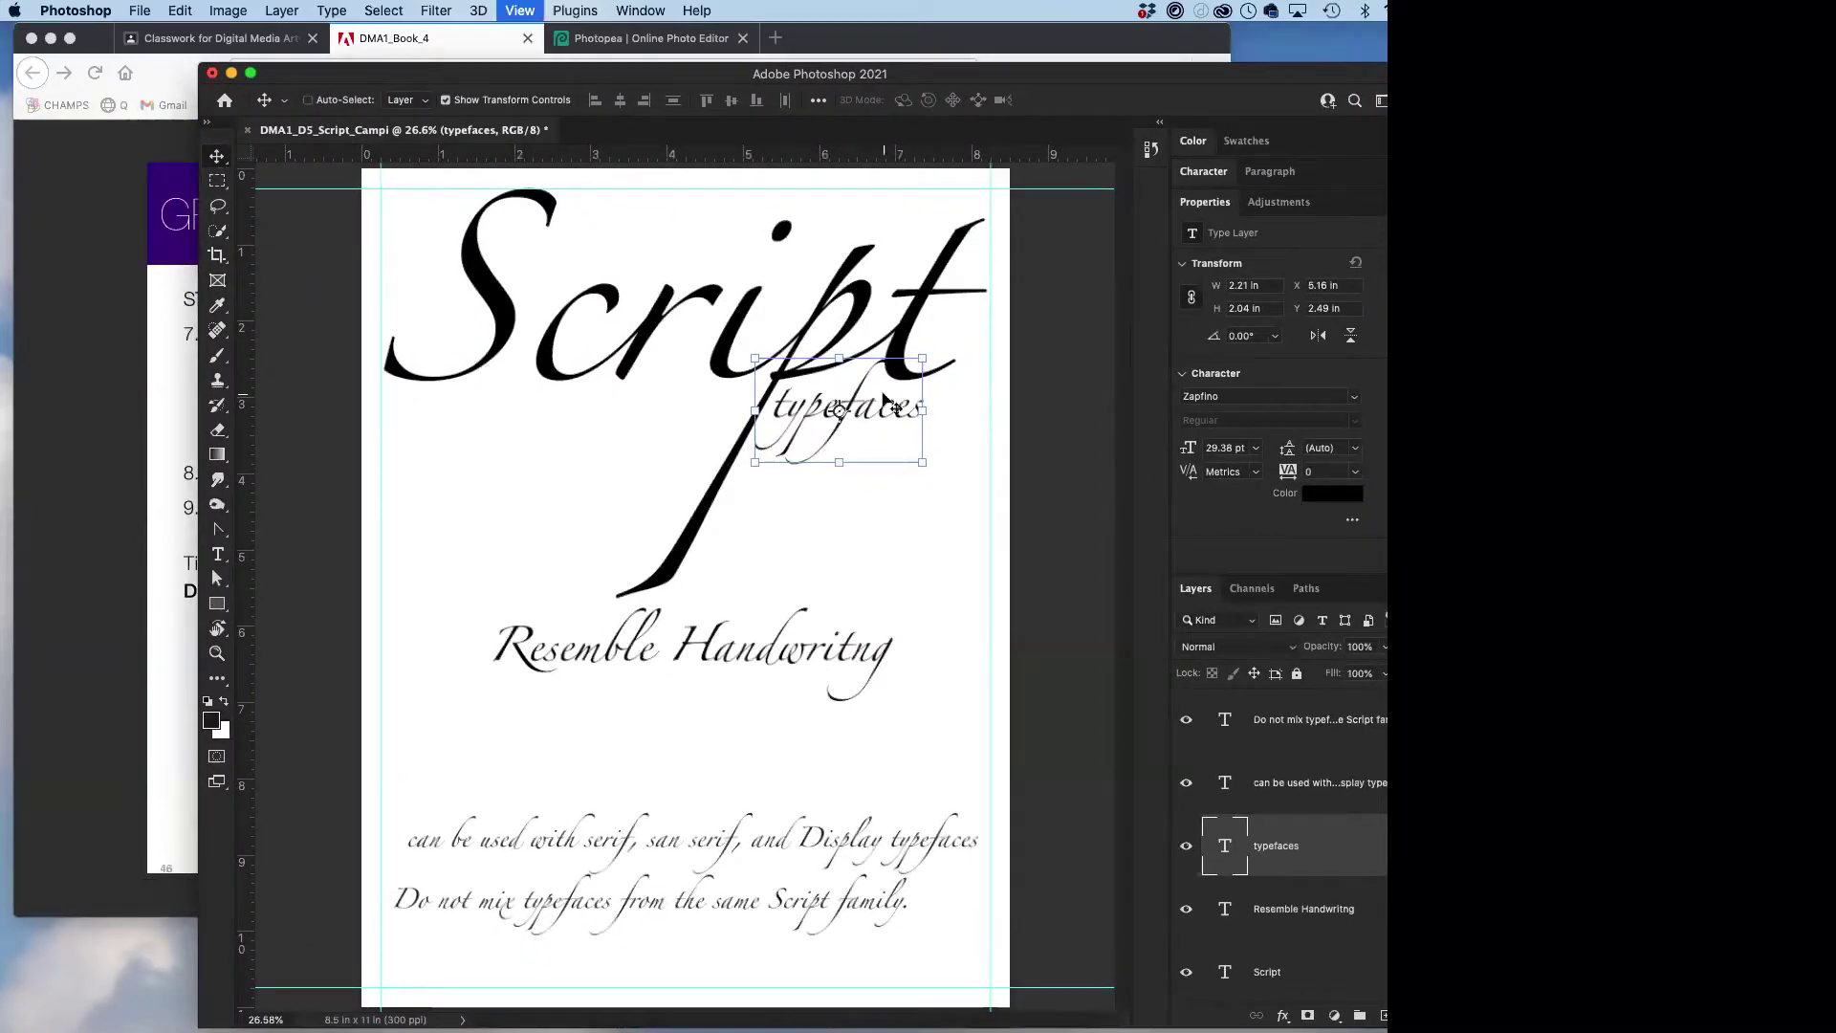
key(super+equal)
key(super+equal)
drag(882, 415, 664, 513)
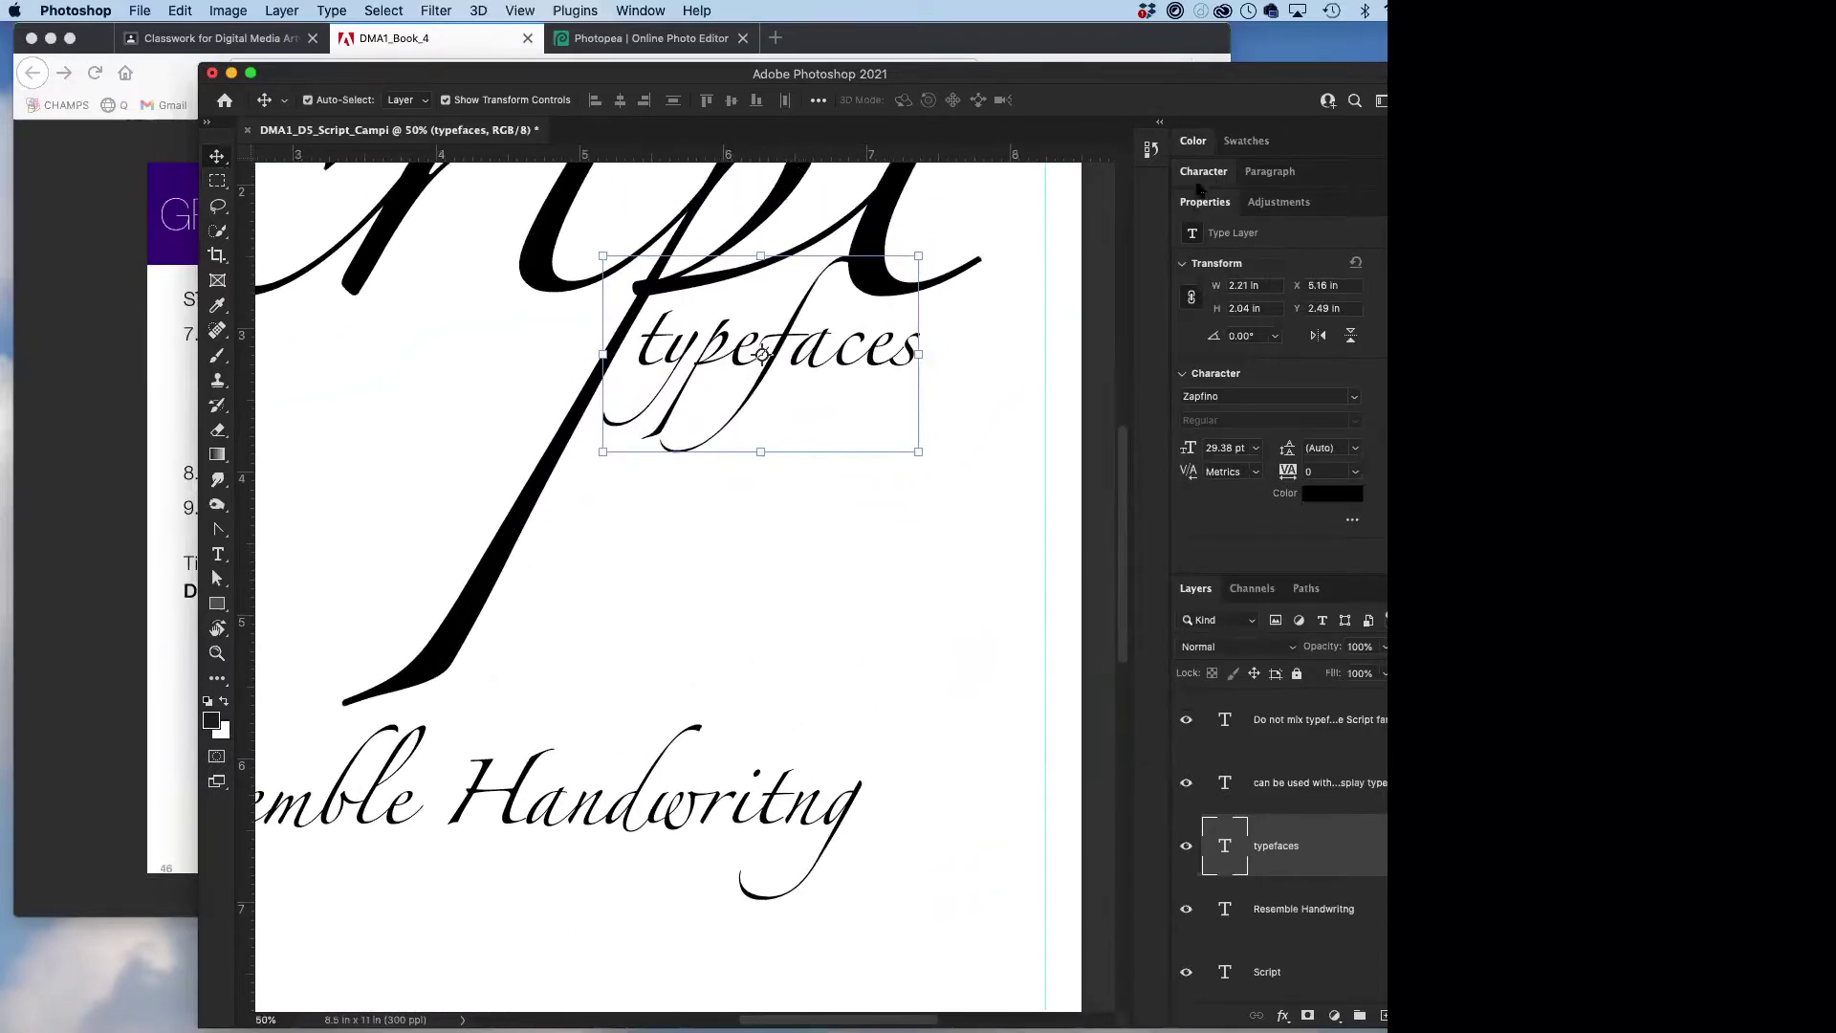
click(1203, 172)
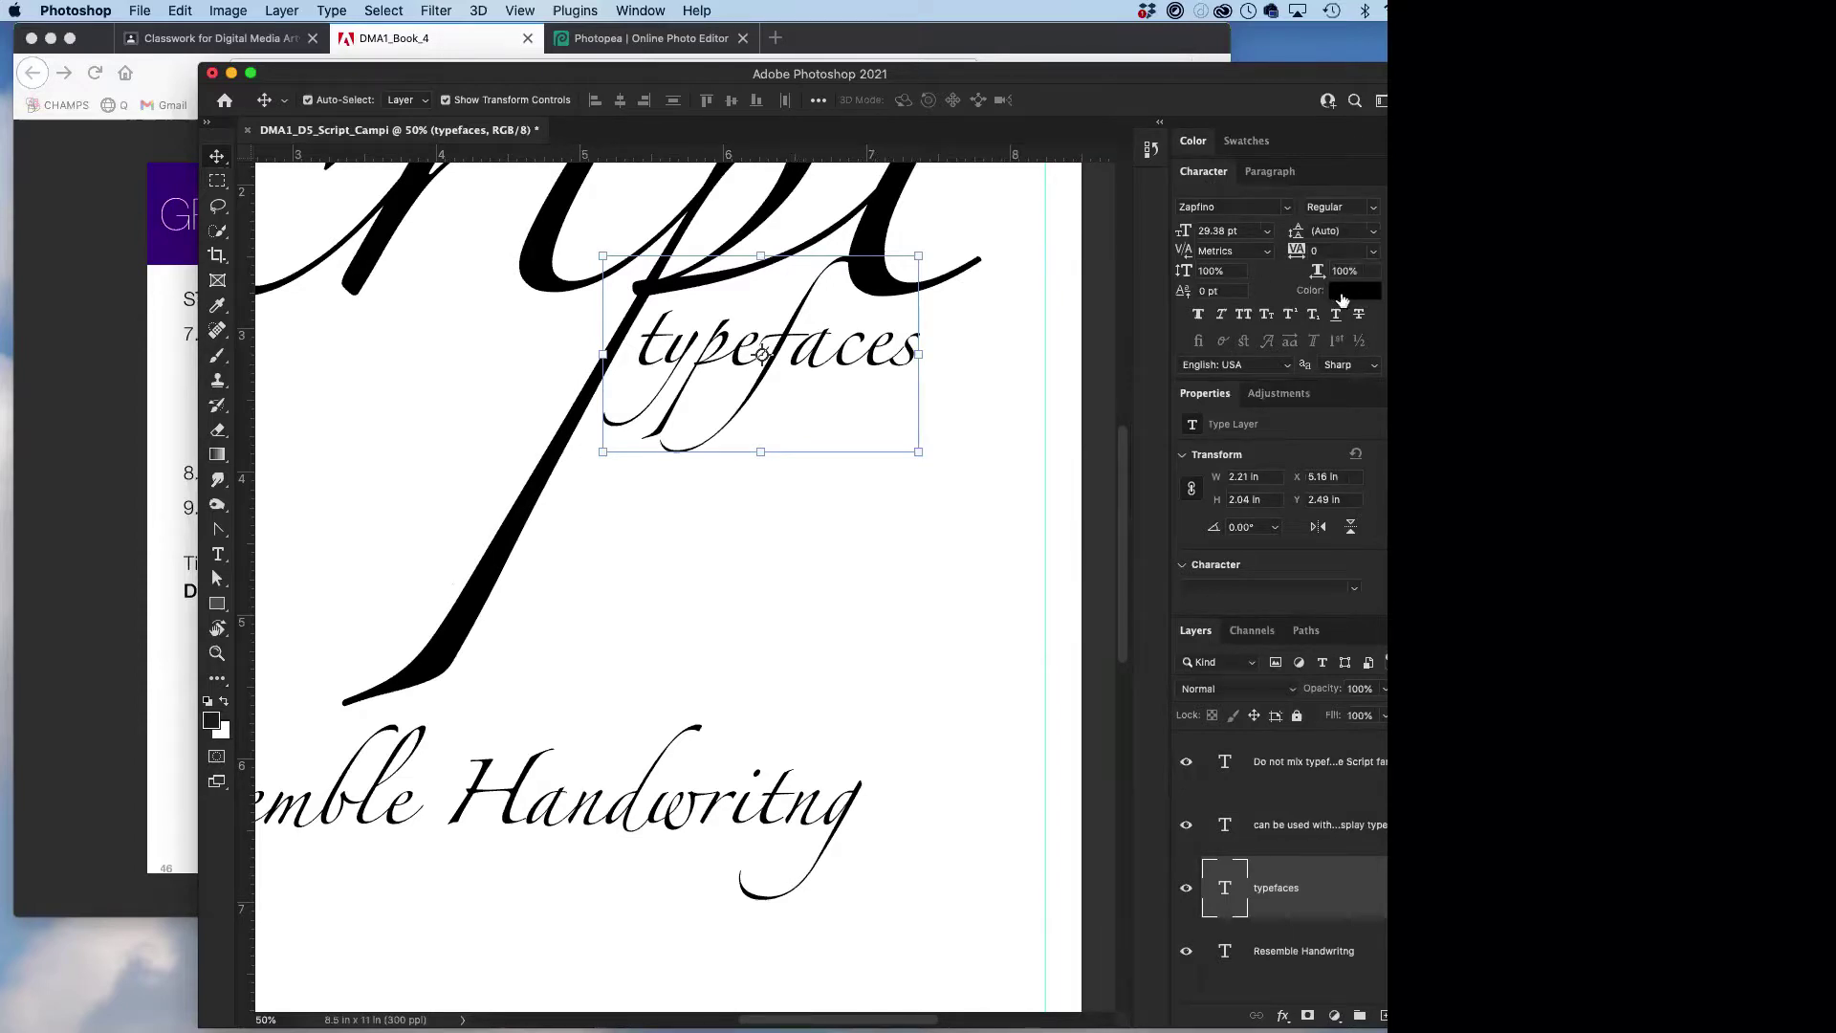
- Colour 'typefaces' grey and move it up and to the right over the t
click(1353, 292)
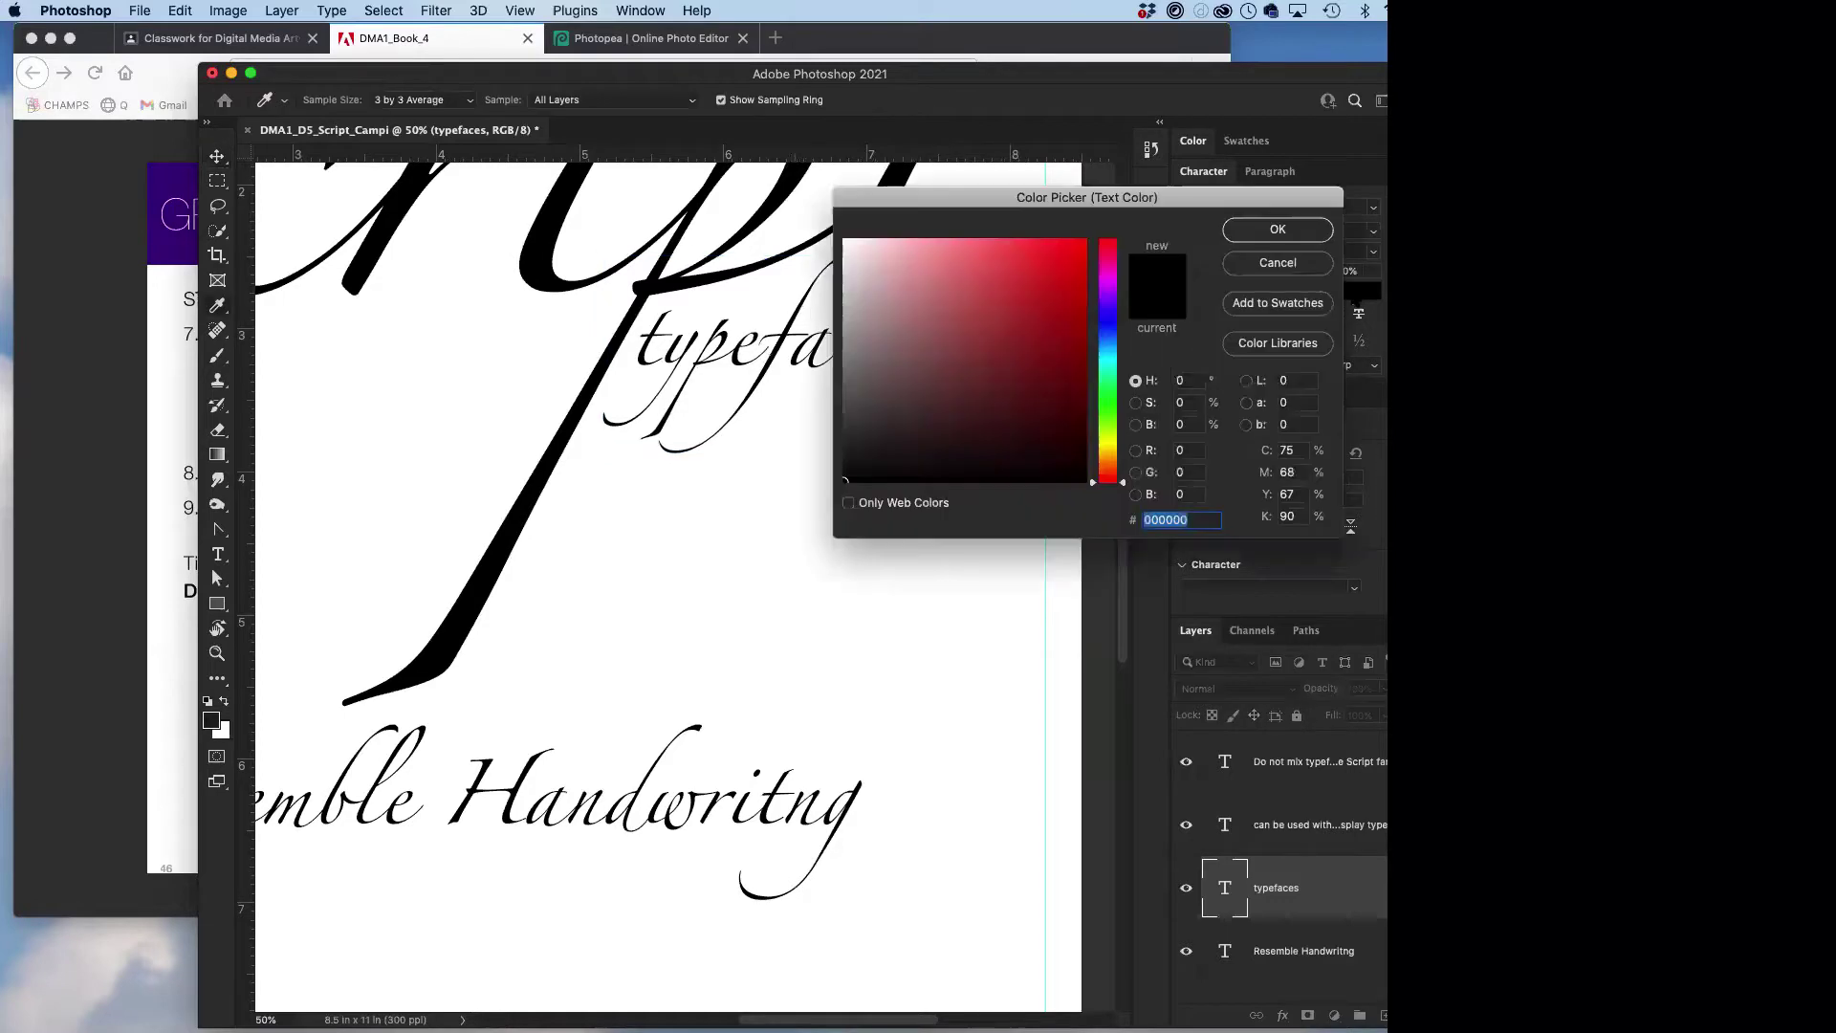
click(850, 351)
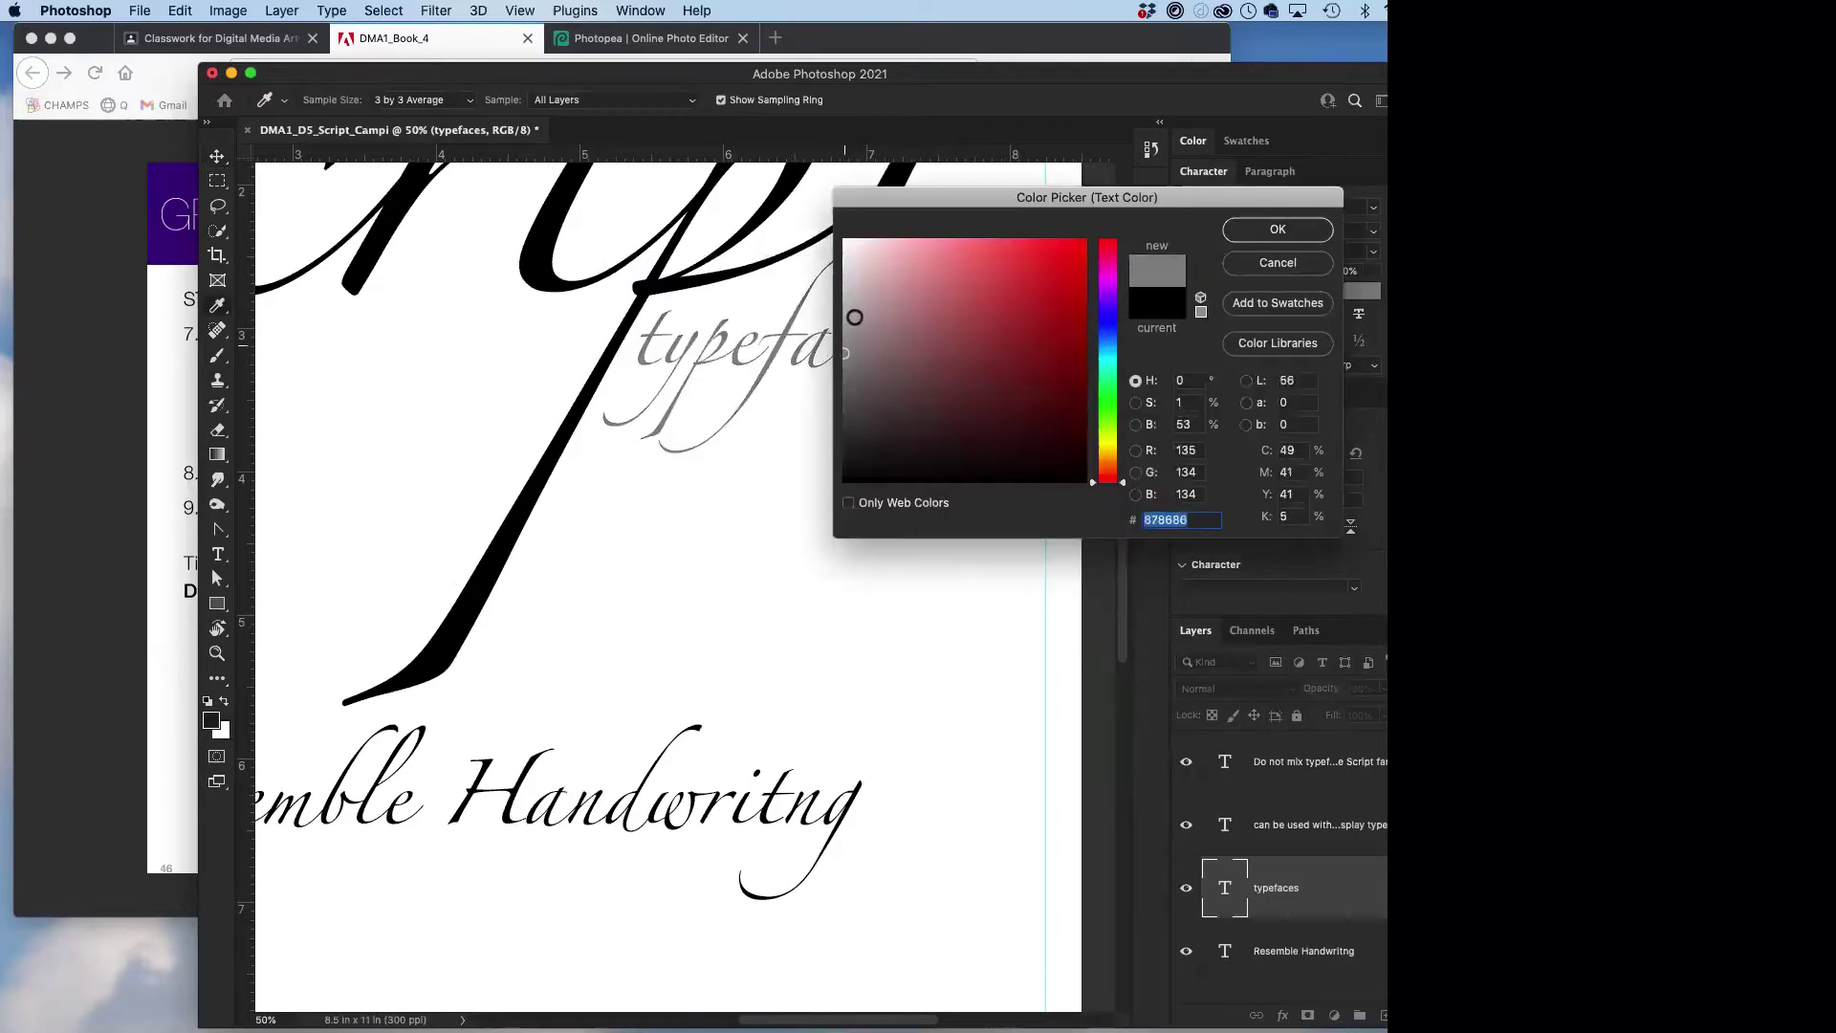
drag(896, 192, 939, 351)
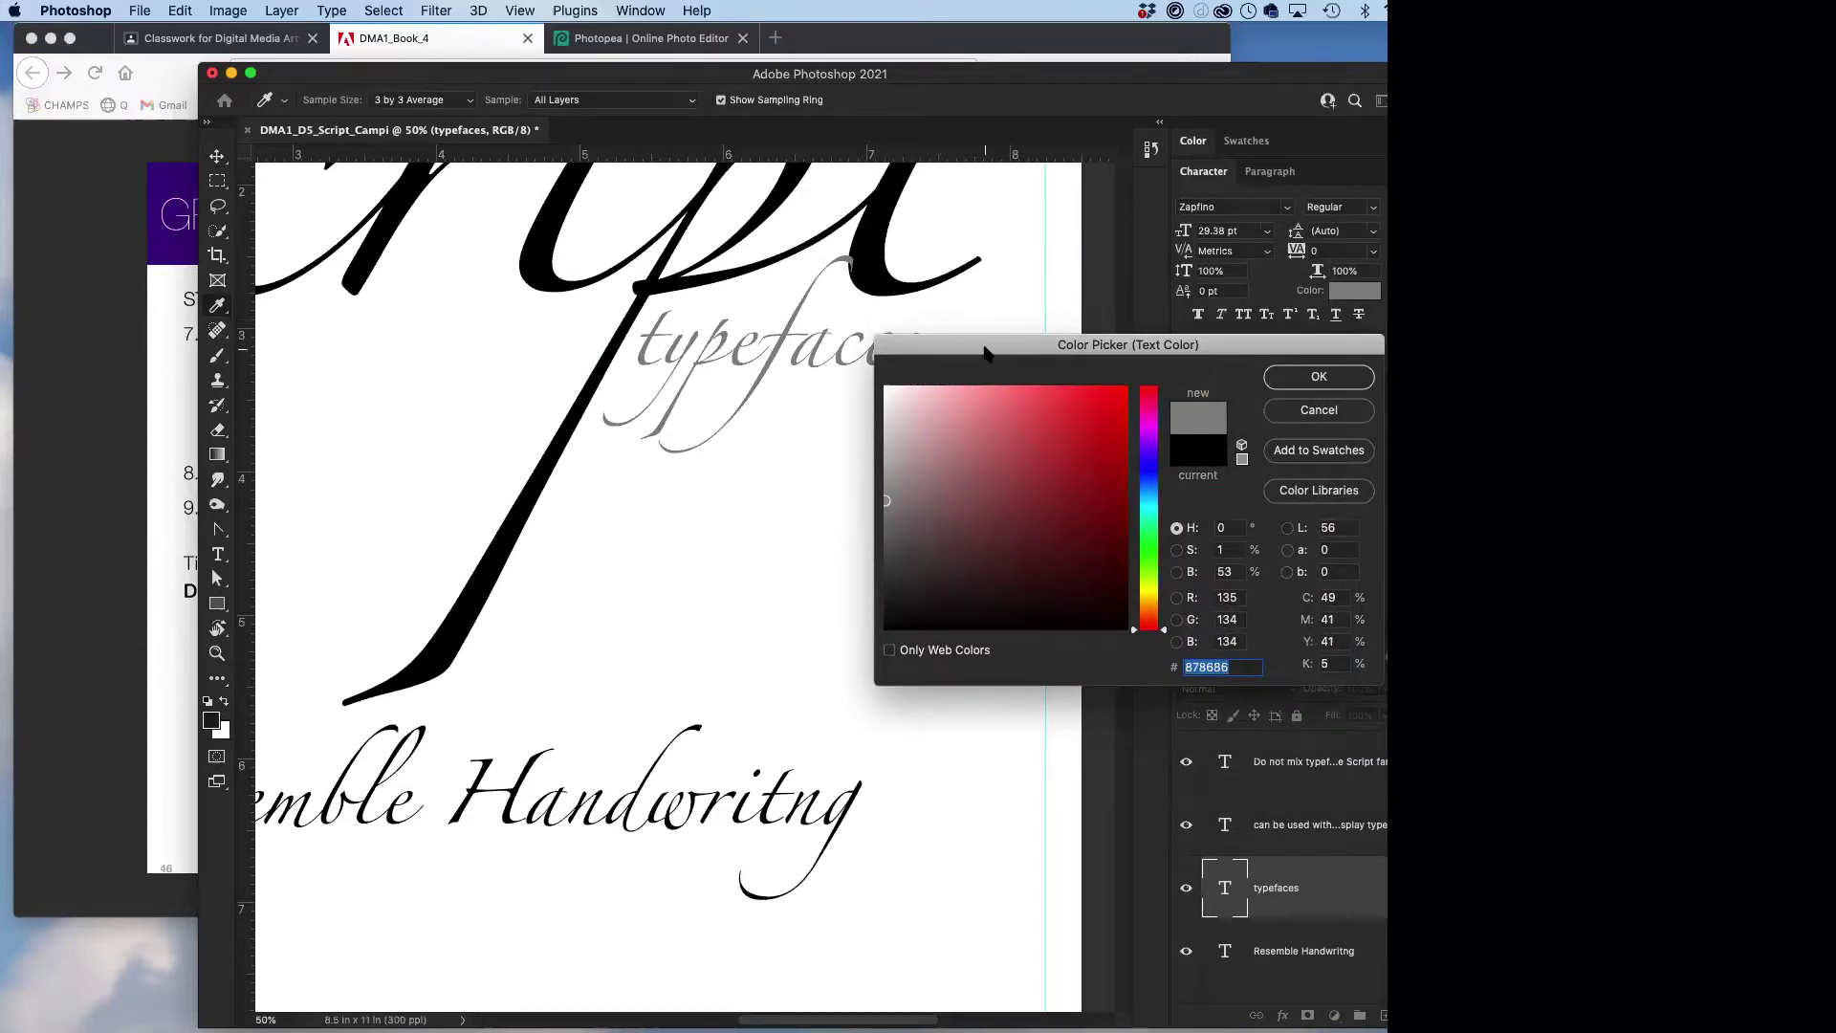
drag(986, 349, 1013, 414)
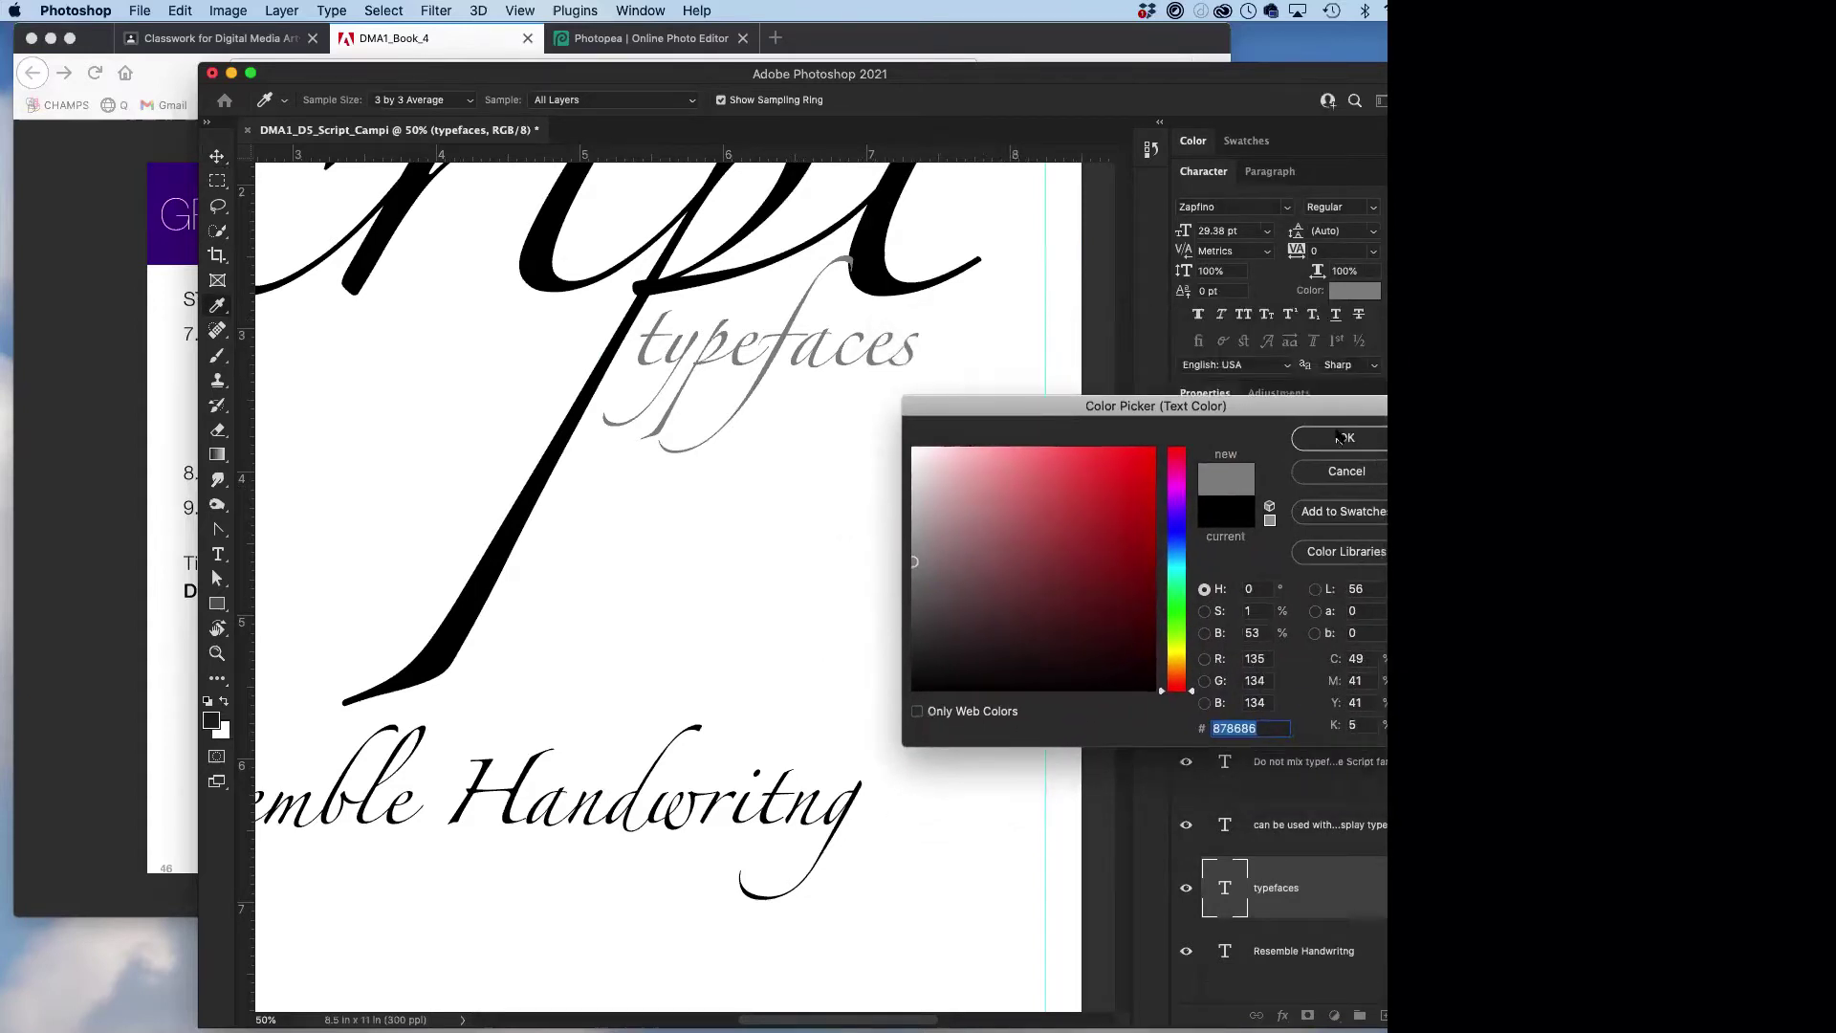
click(1343, 437)
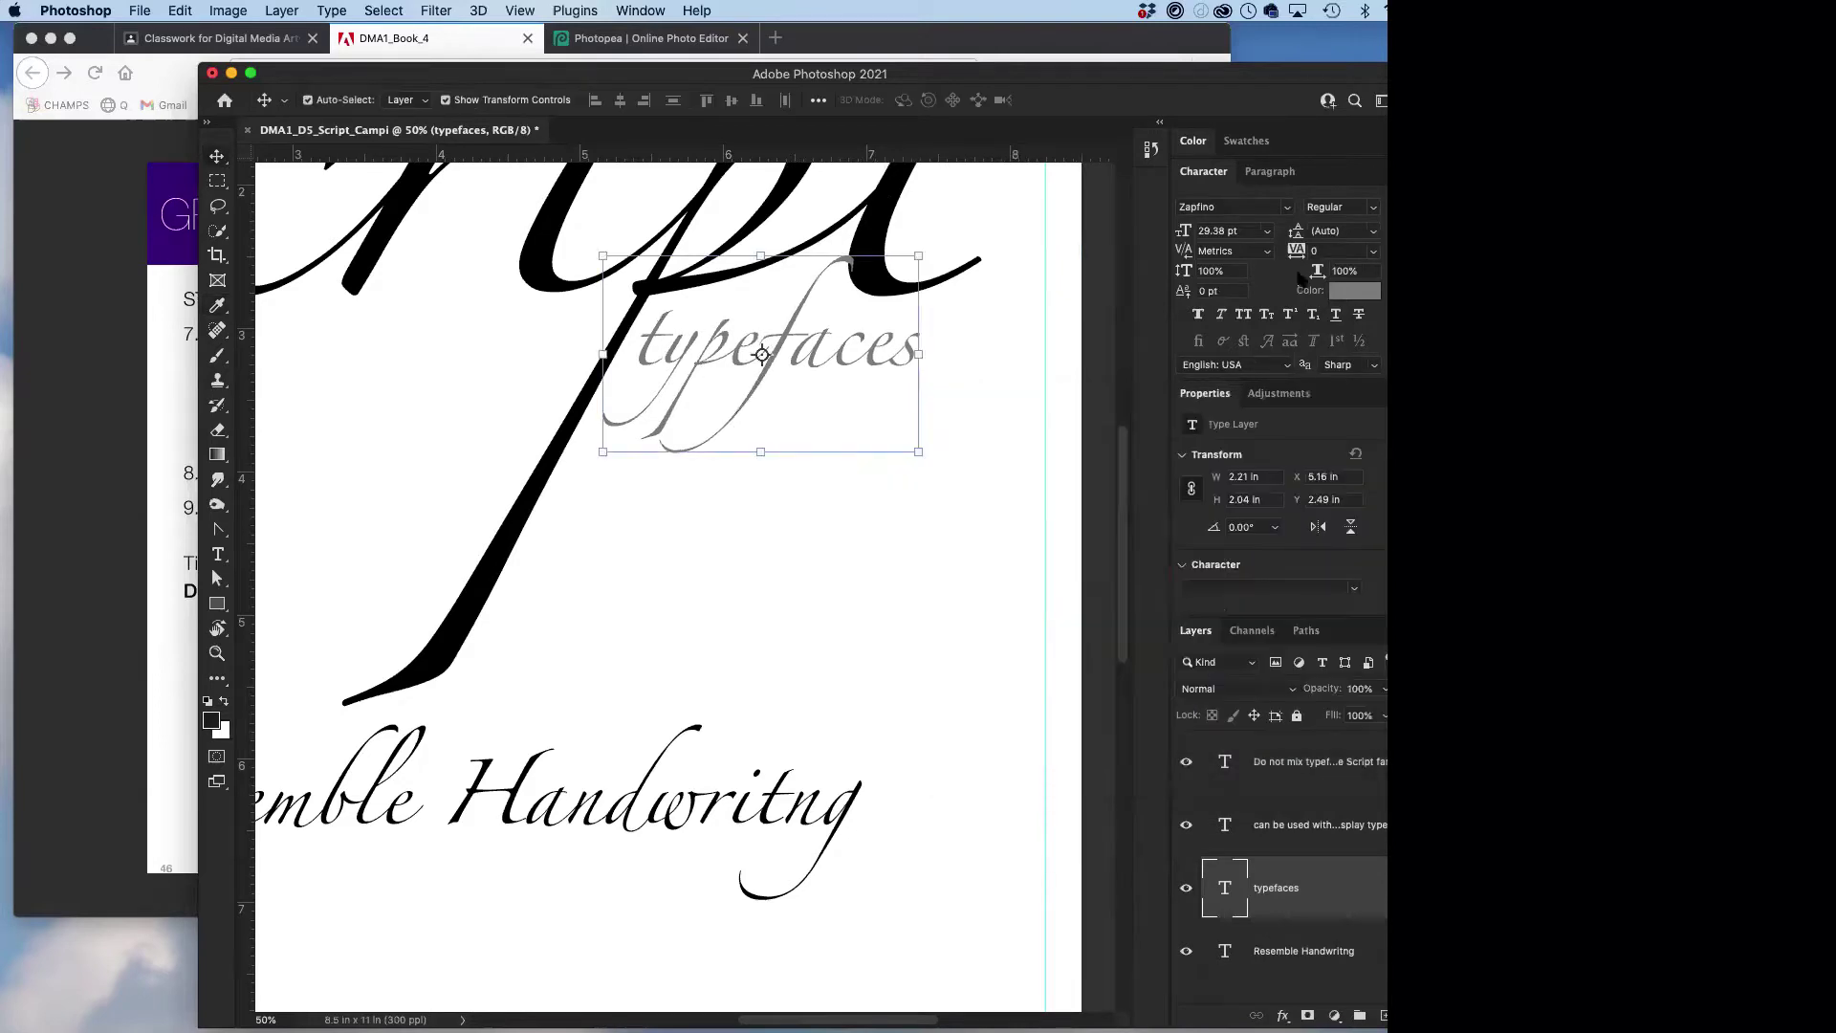
drag(806, 365, 845, 326)
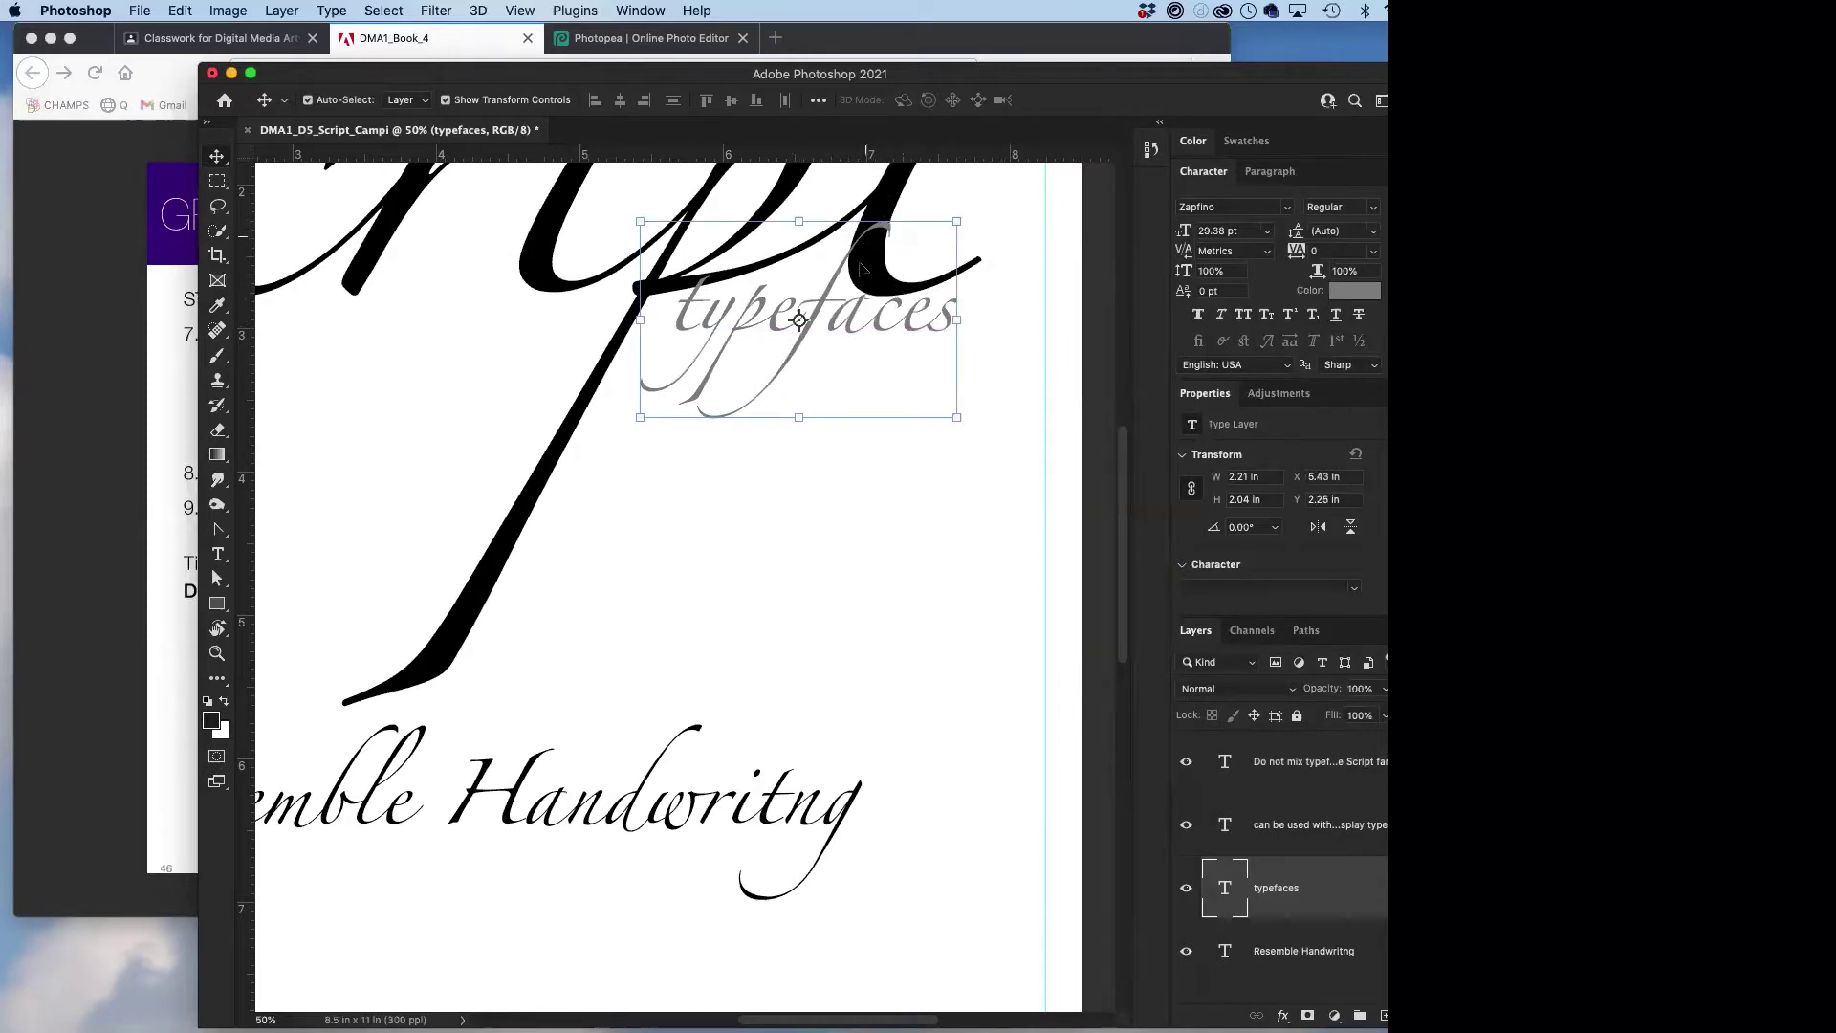
- Lighten the 'typefaces' colour to a paler grey #9e9d9d
click(1355, 290)
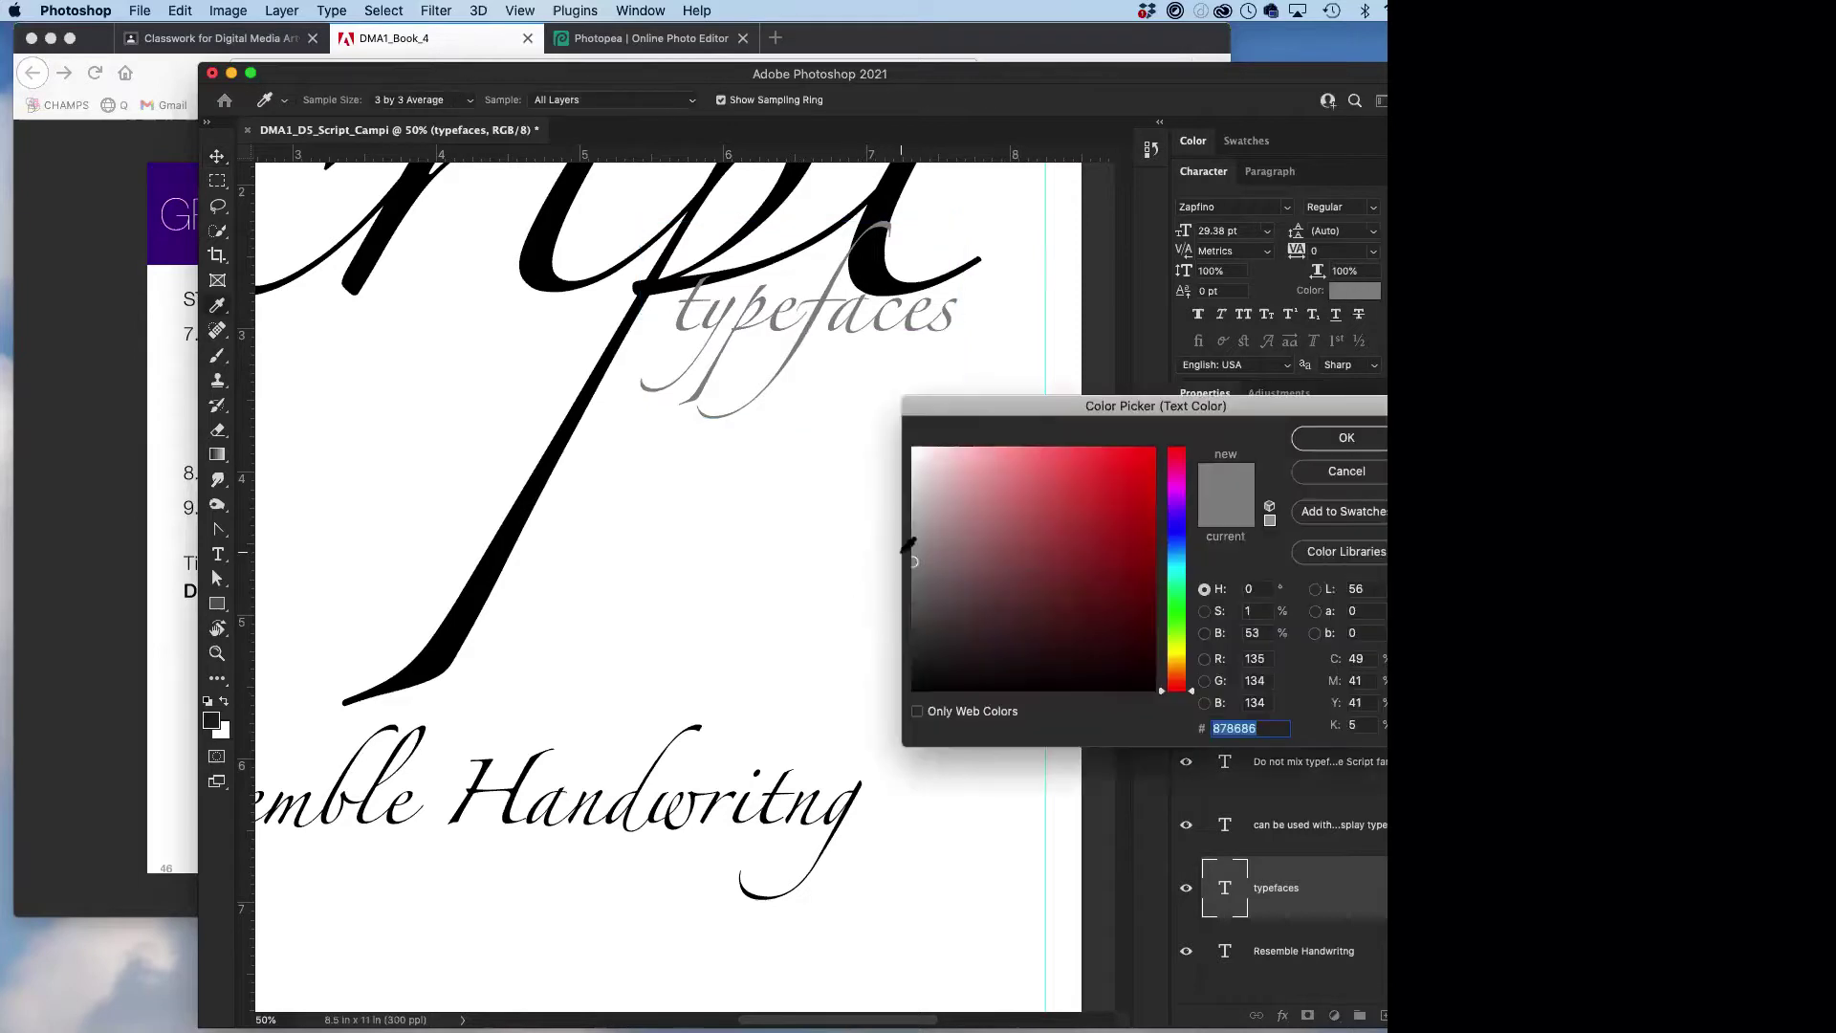
click(914, 544)
drag(914, 544, 914, 539)
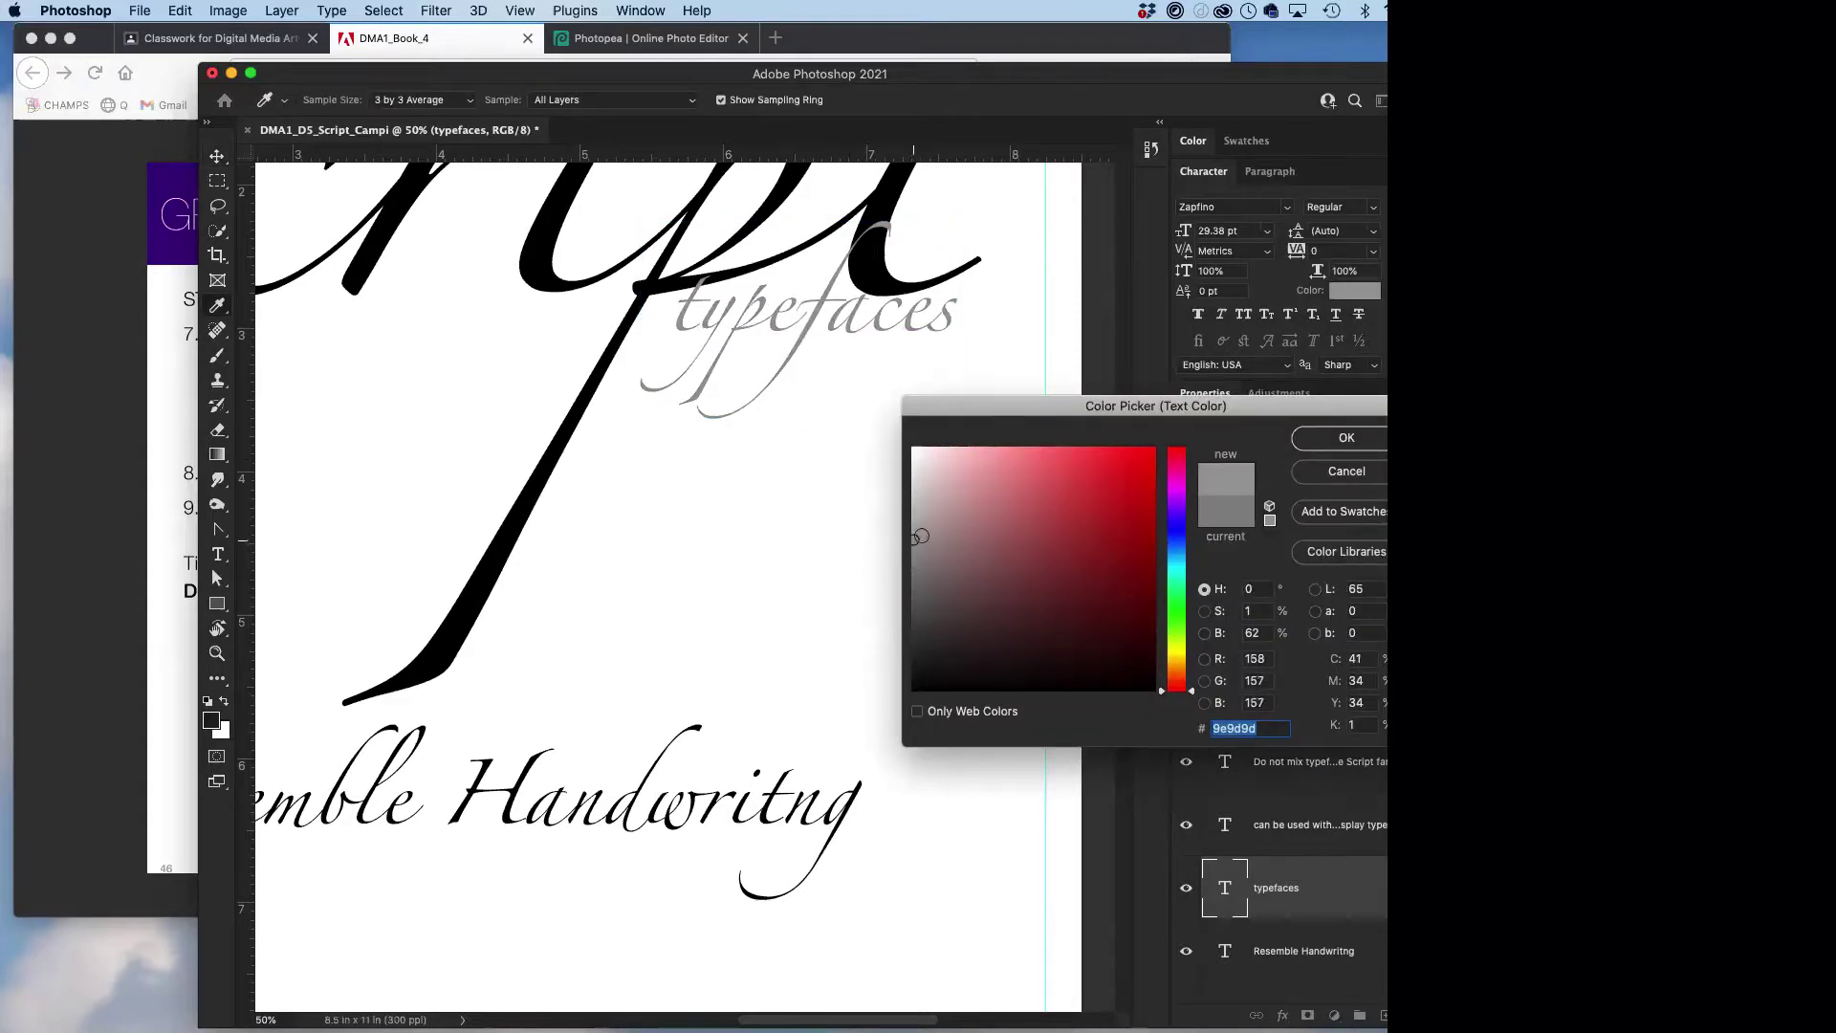
drag(914, 533, 920, 524)
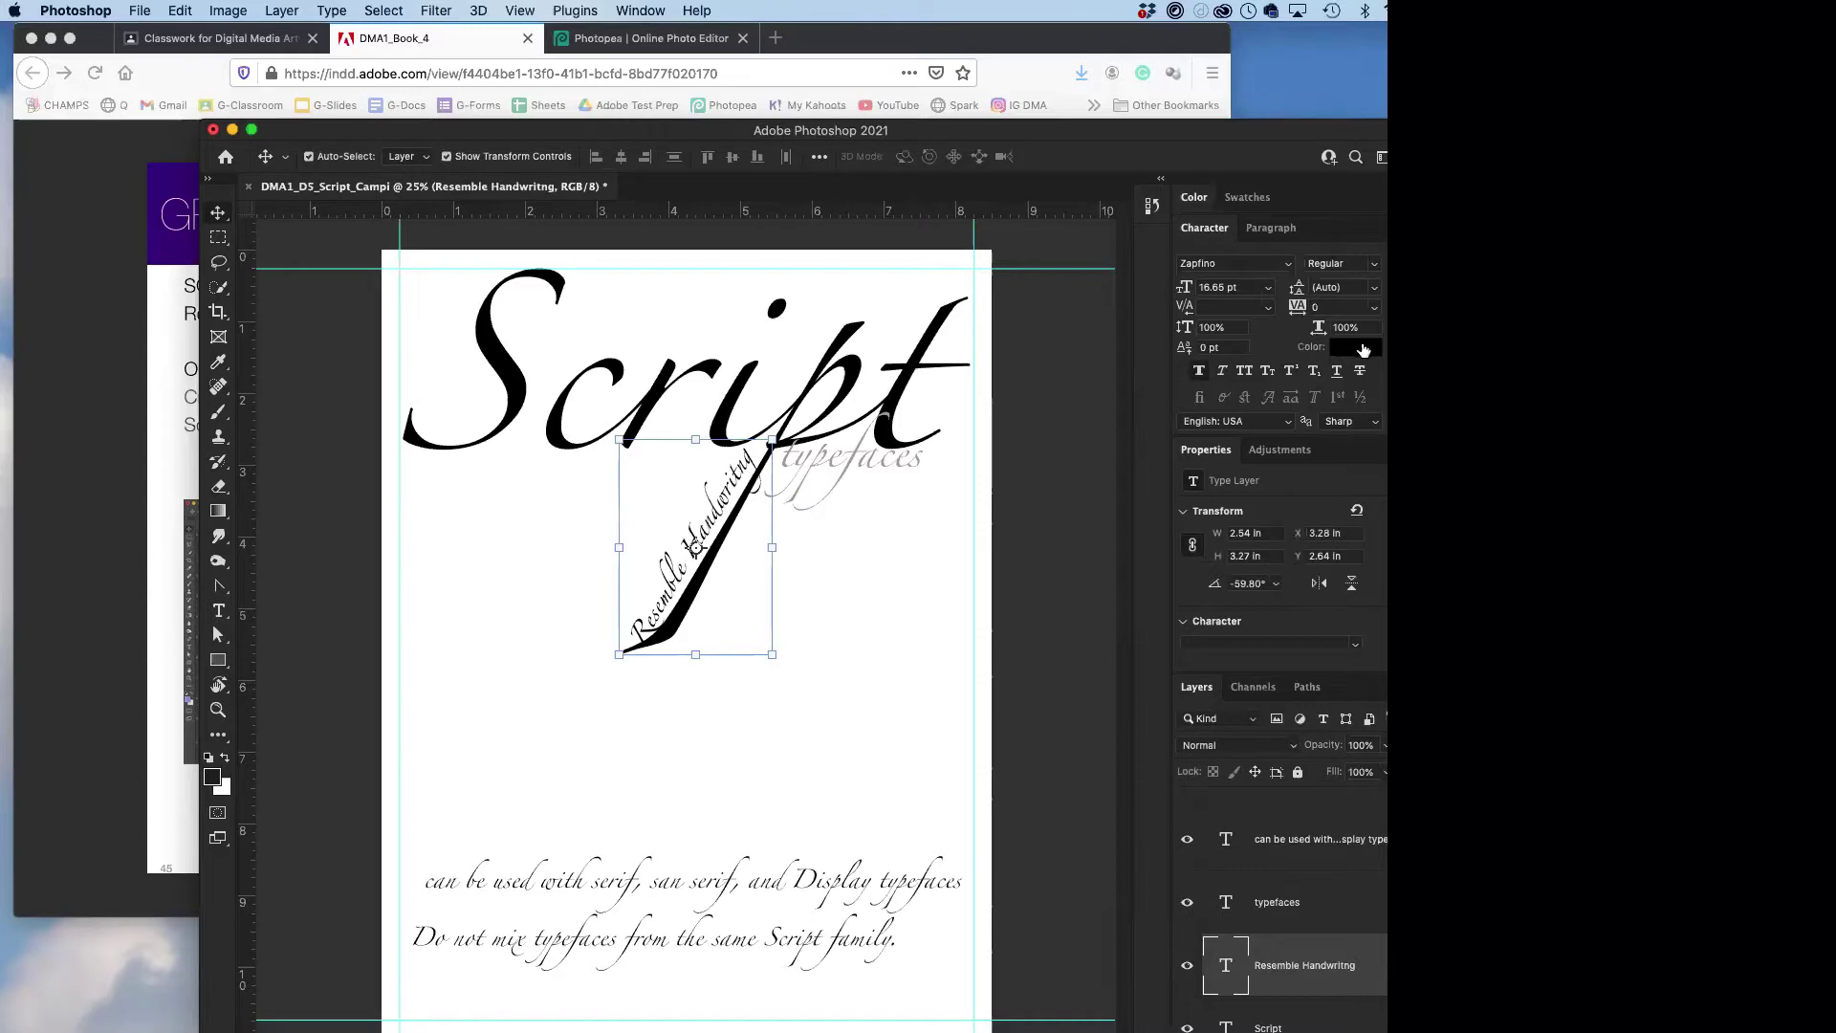
- Recolour the 'Resemble Handwritng' text magenta #da0cdc in the Color Picker
click(1364, 350)
click(1120, 465)
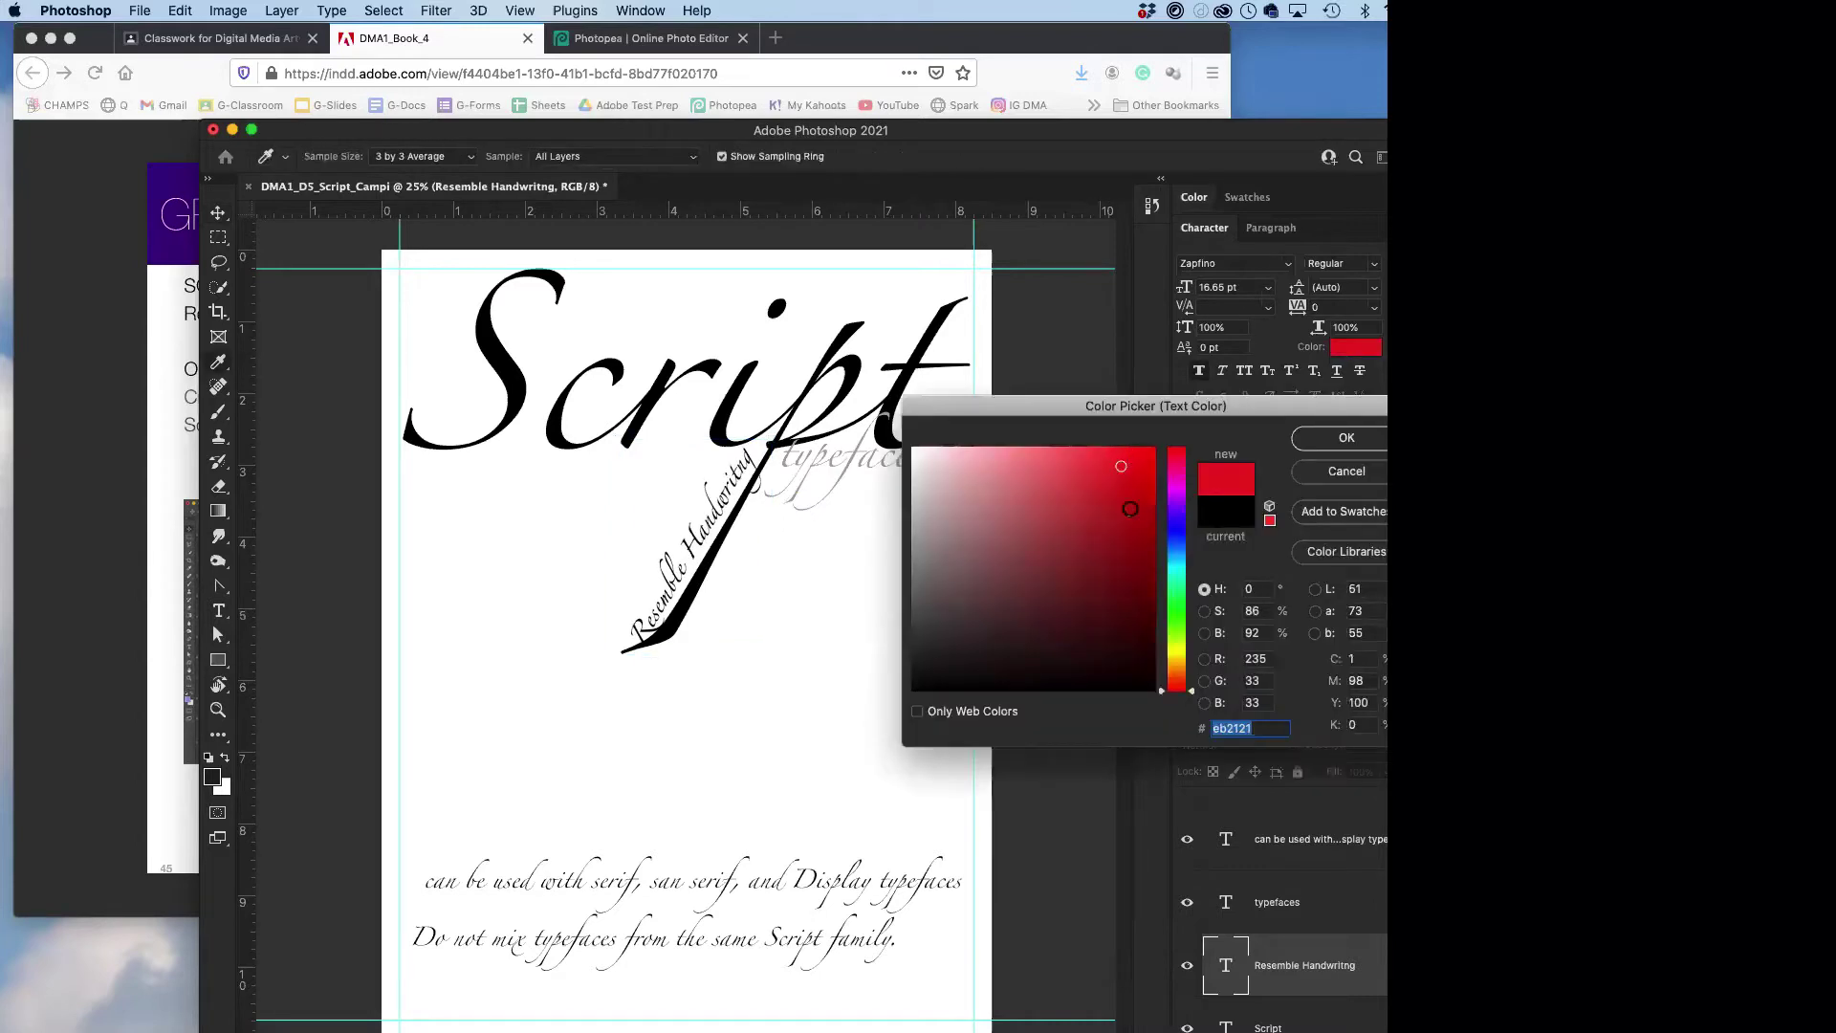
click(1131, 518)
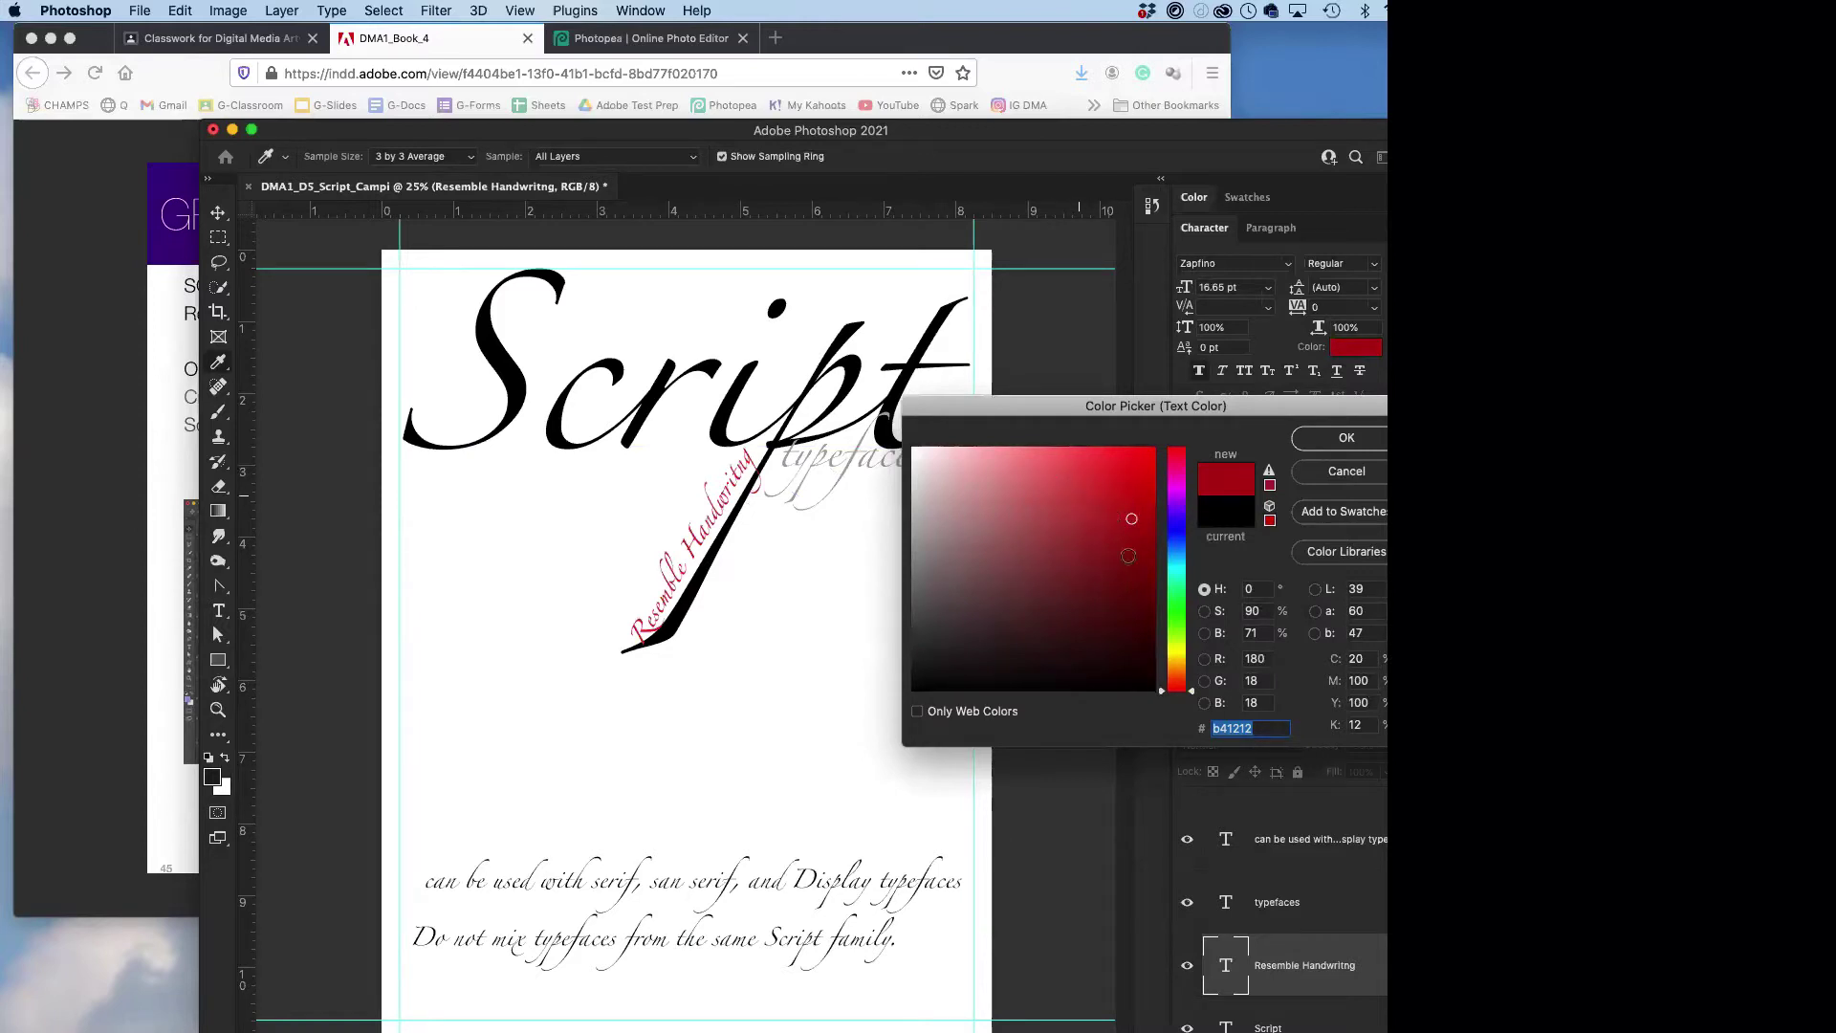
click(1178, 489)
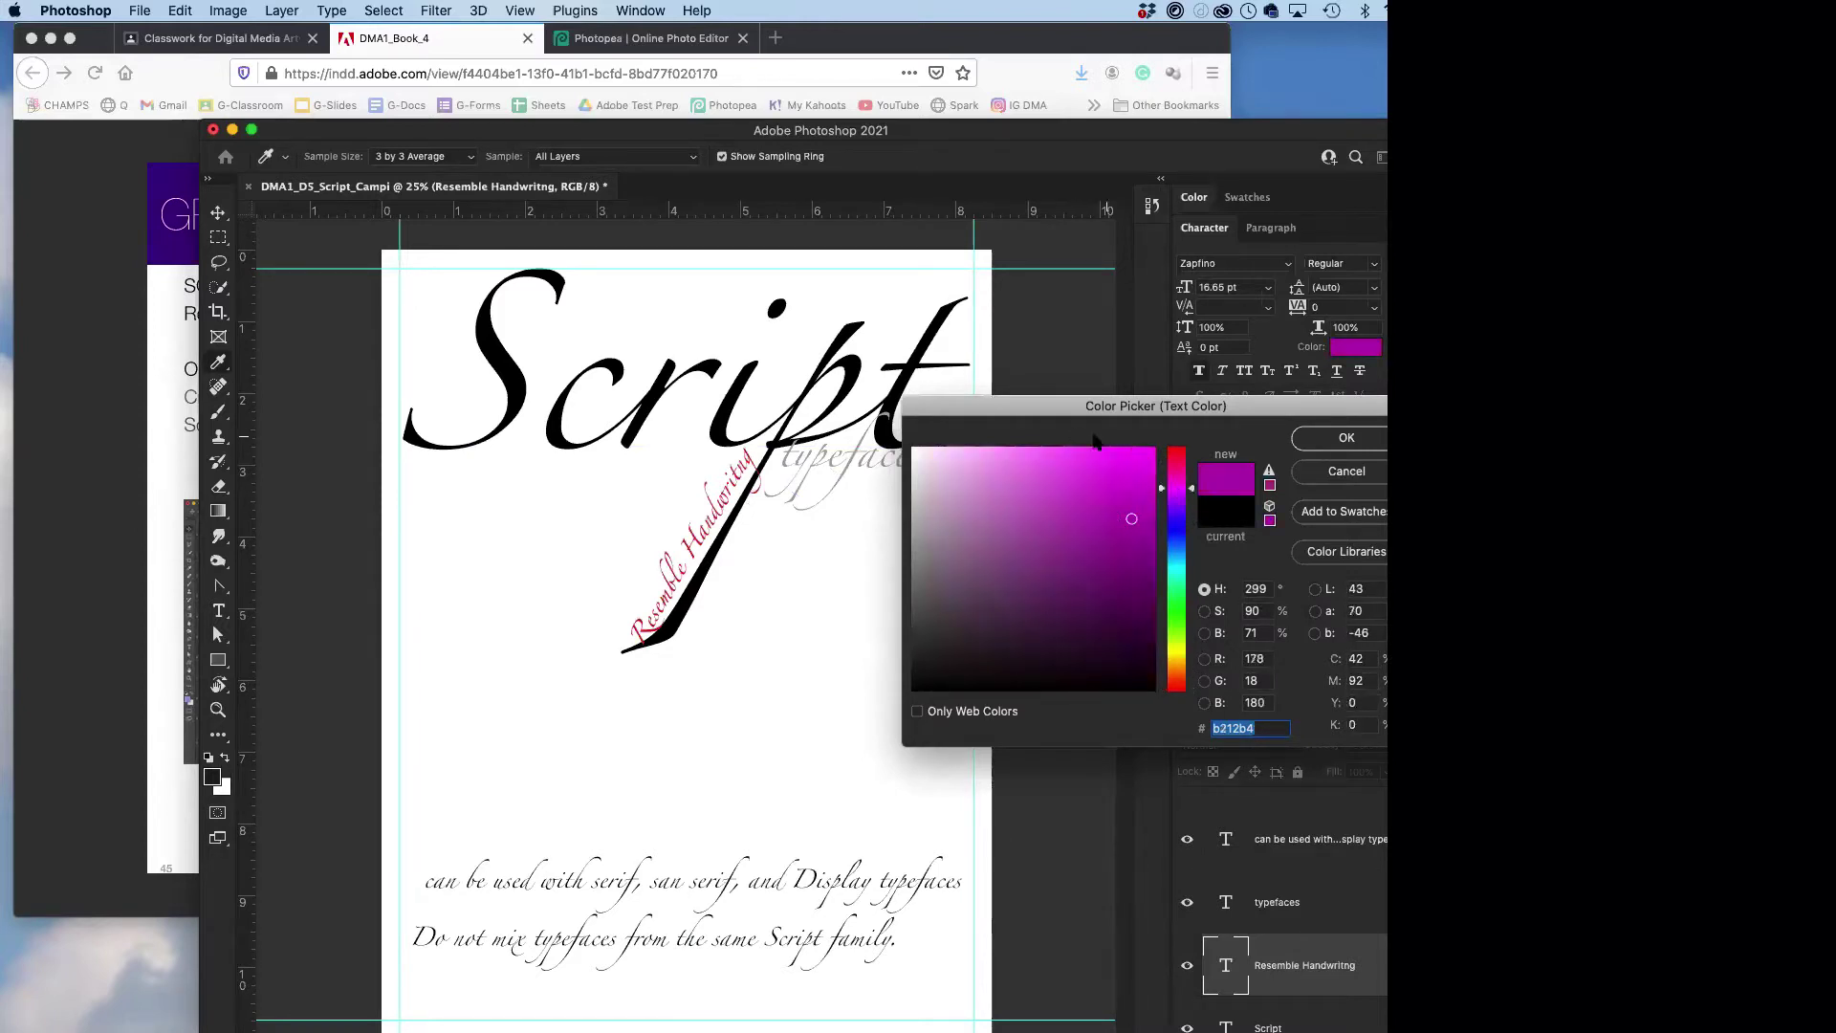
drag(1092, 463, 1136, 463)
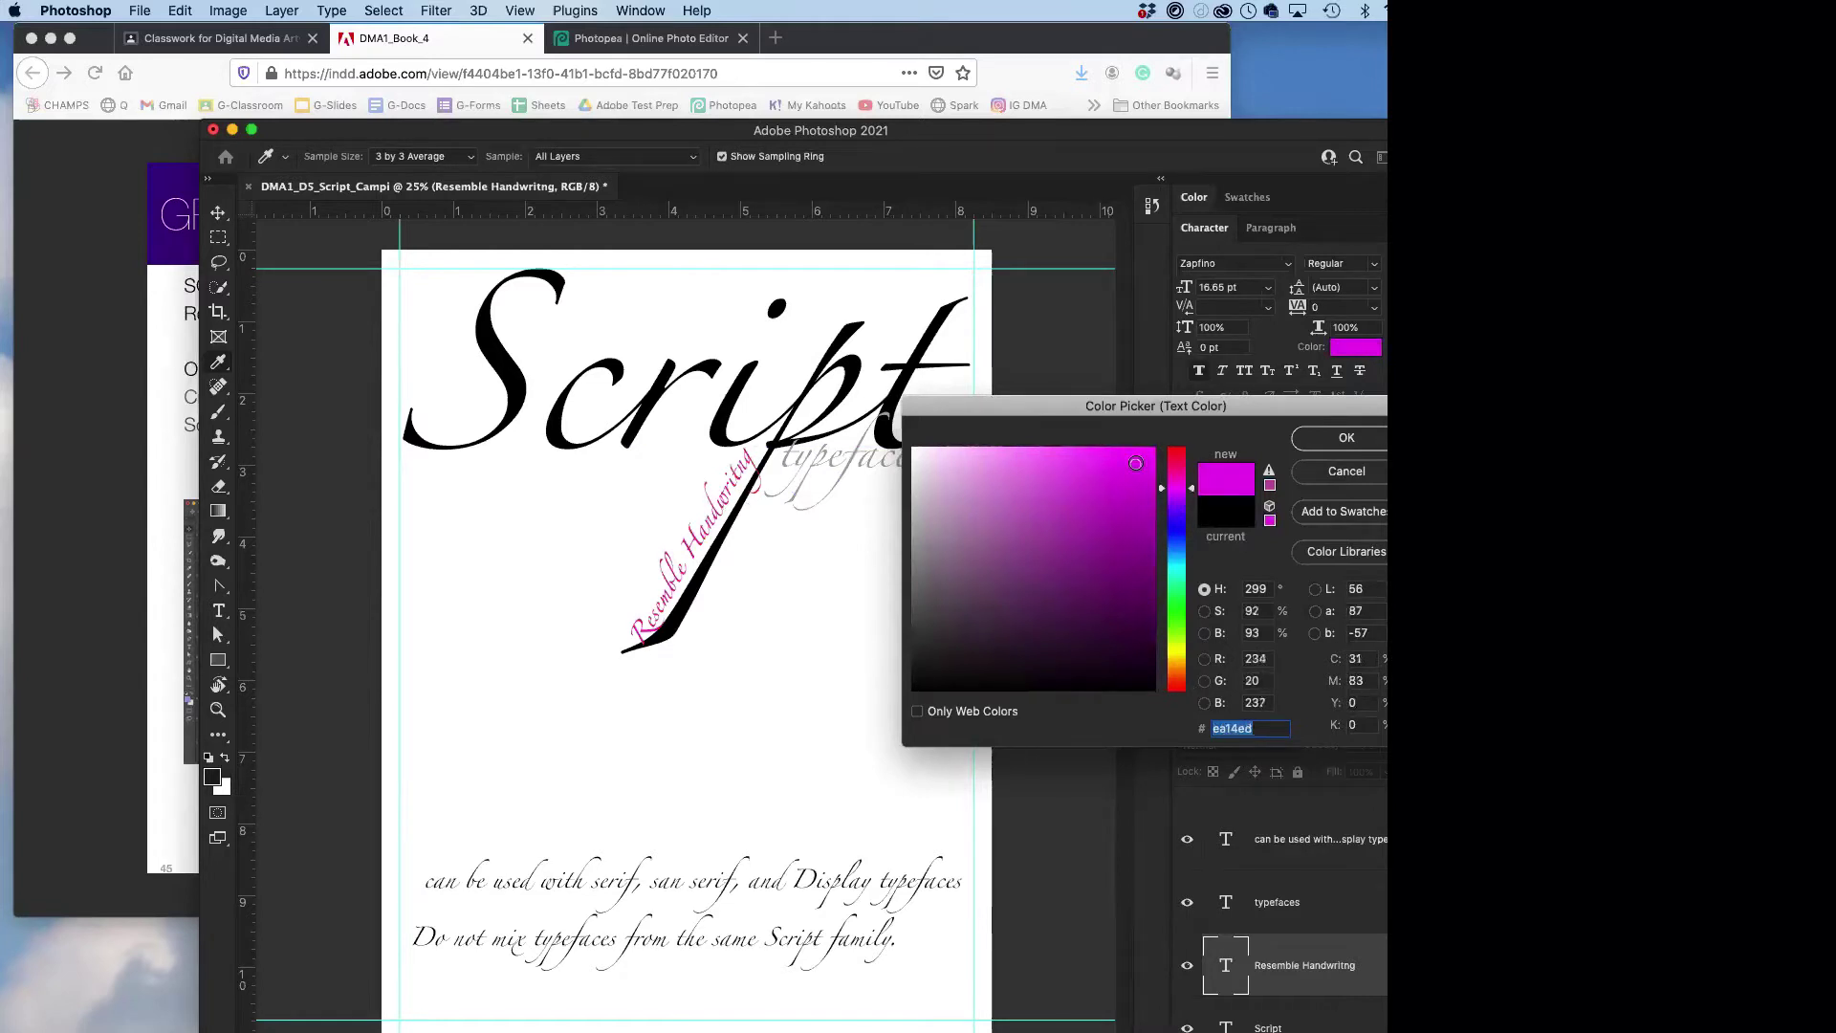
click(1146, 469)
click(1135, 461)
click(1141, 480)
click(1346, 437)
key(v)
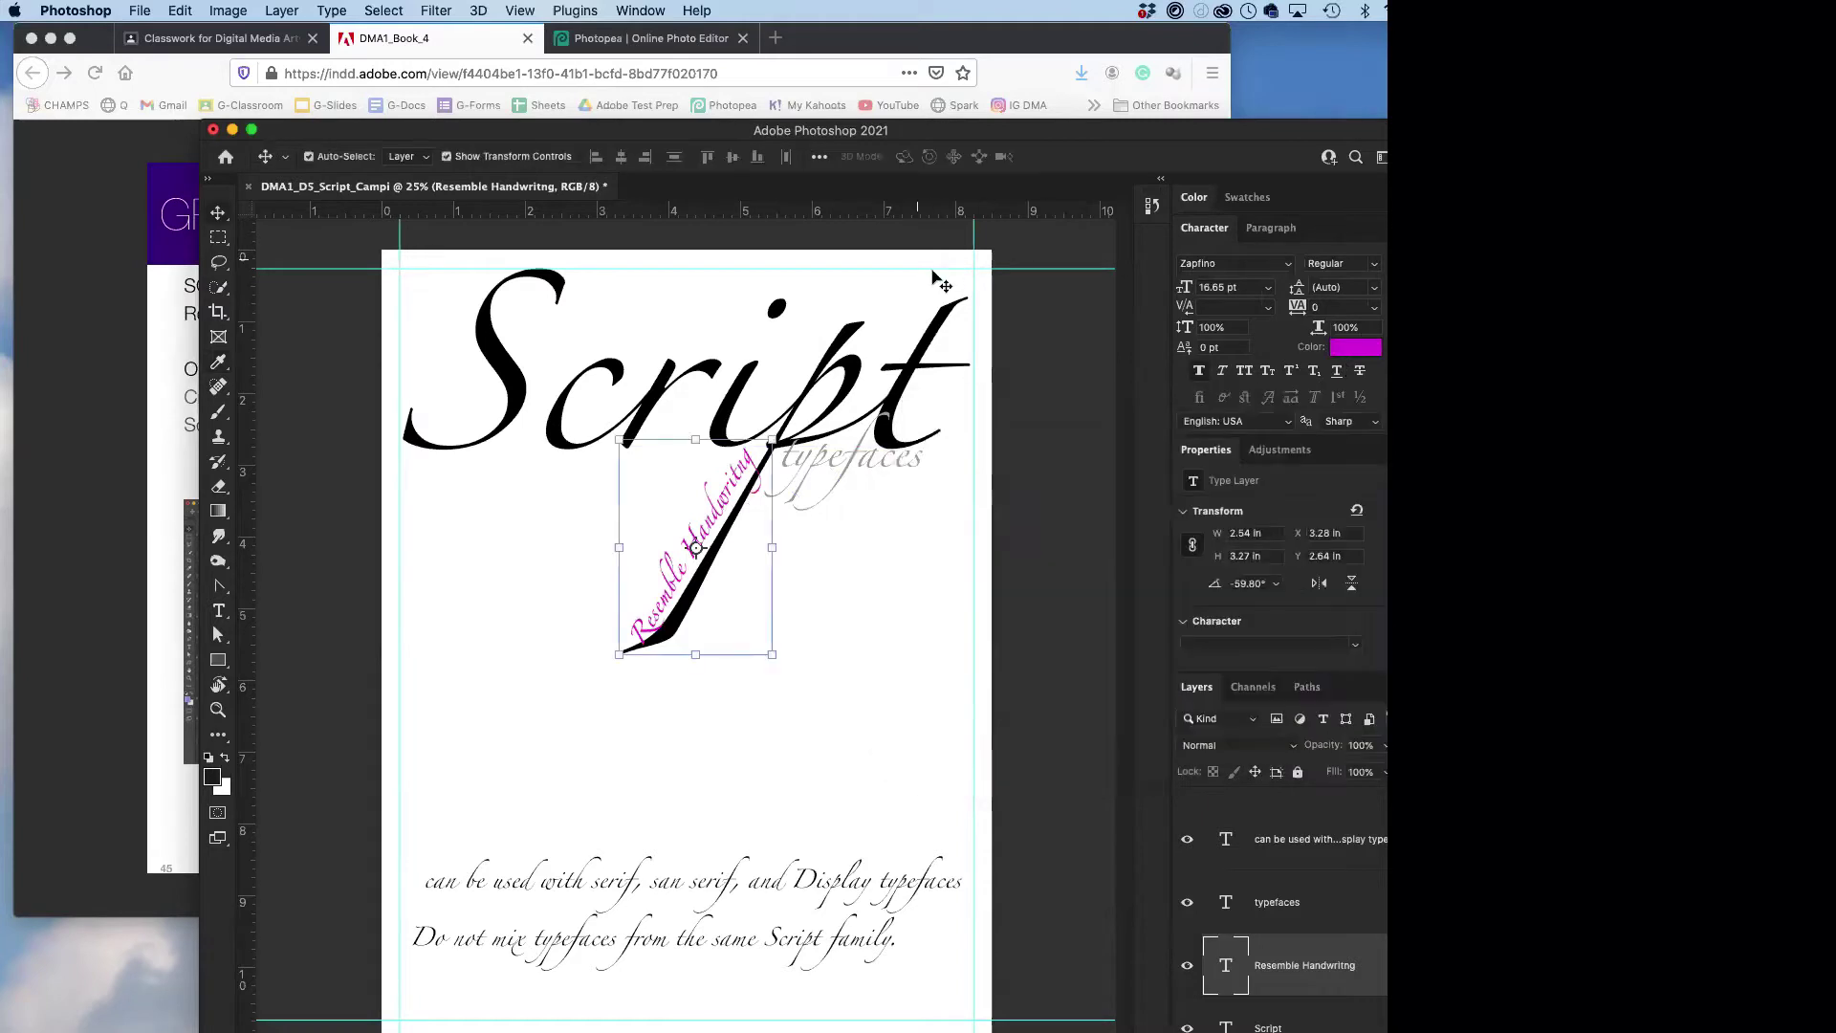
key(alt+bracketleft)
- Nudge 'Resemble Handwritng' up along the t's downstroke and scale it to about 95%
click(951, 731)
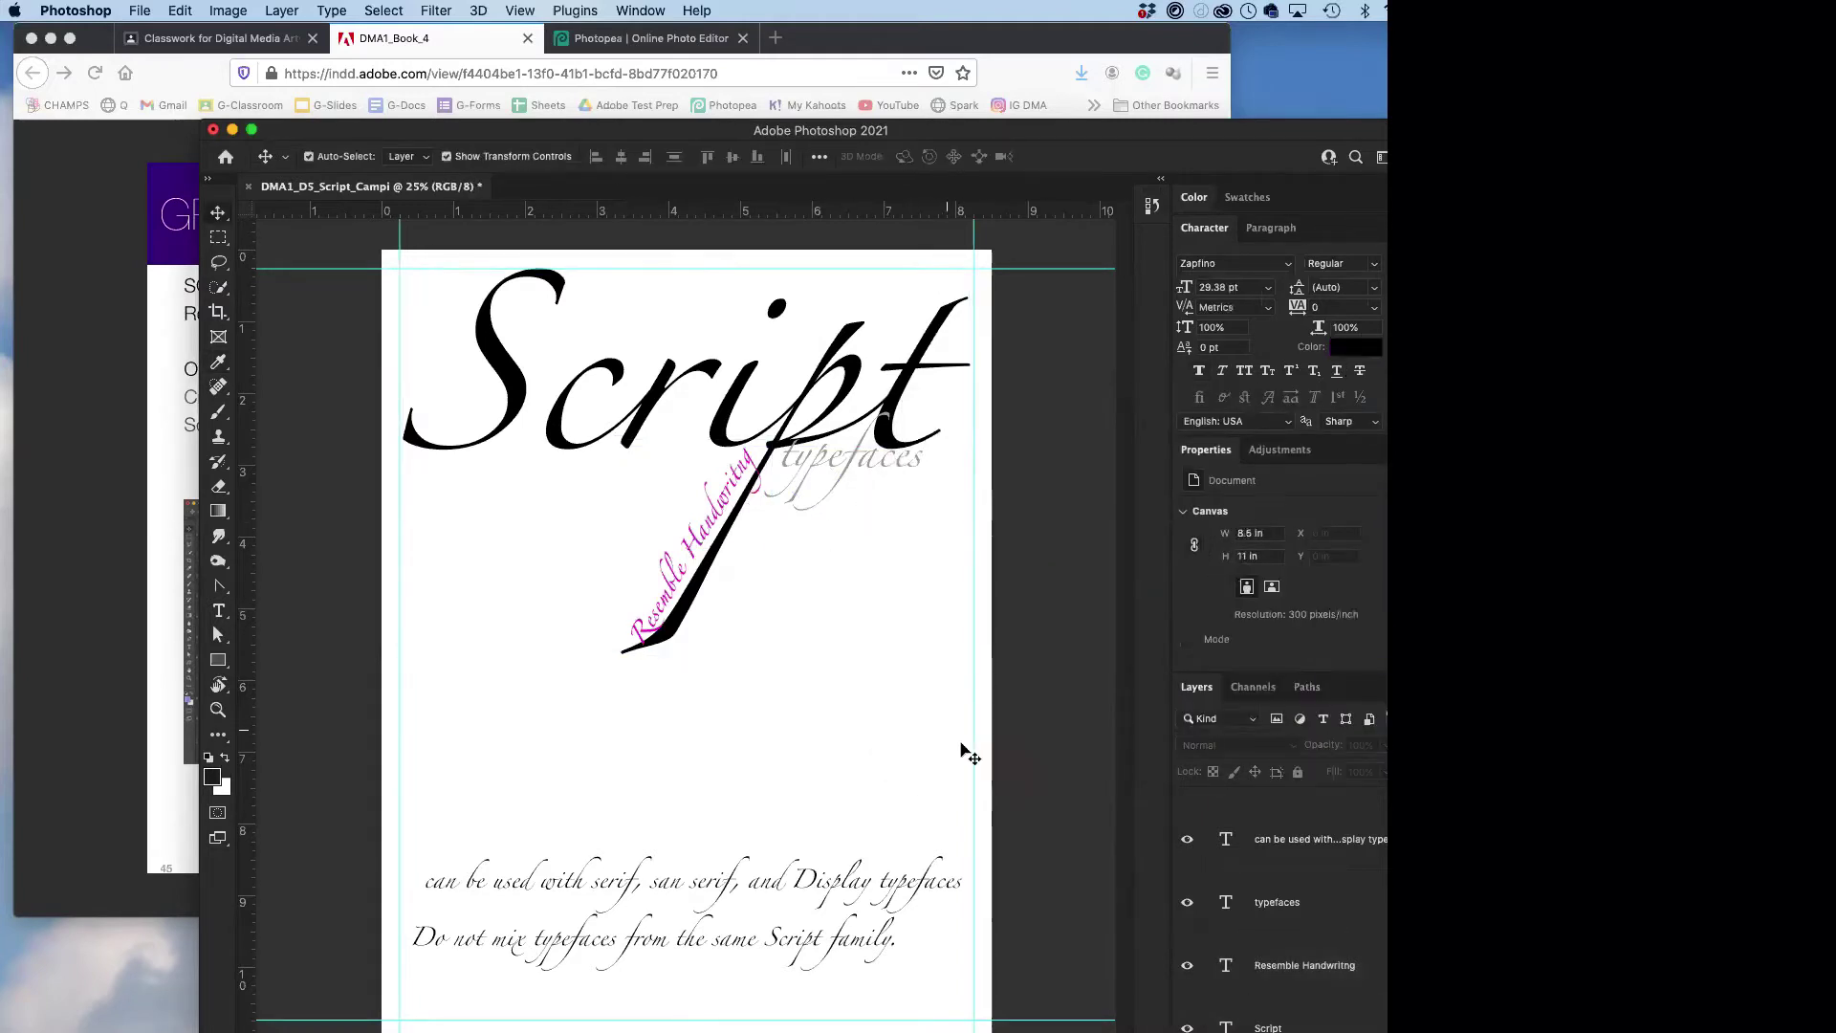
drag(724, 542, 709, 520)
drag(768, 656, 775, 651)
drag(660, 581, 670, 586)
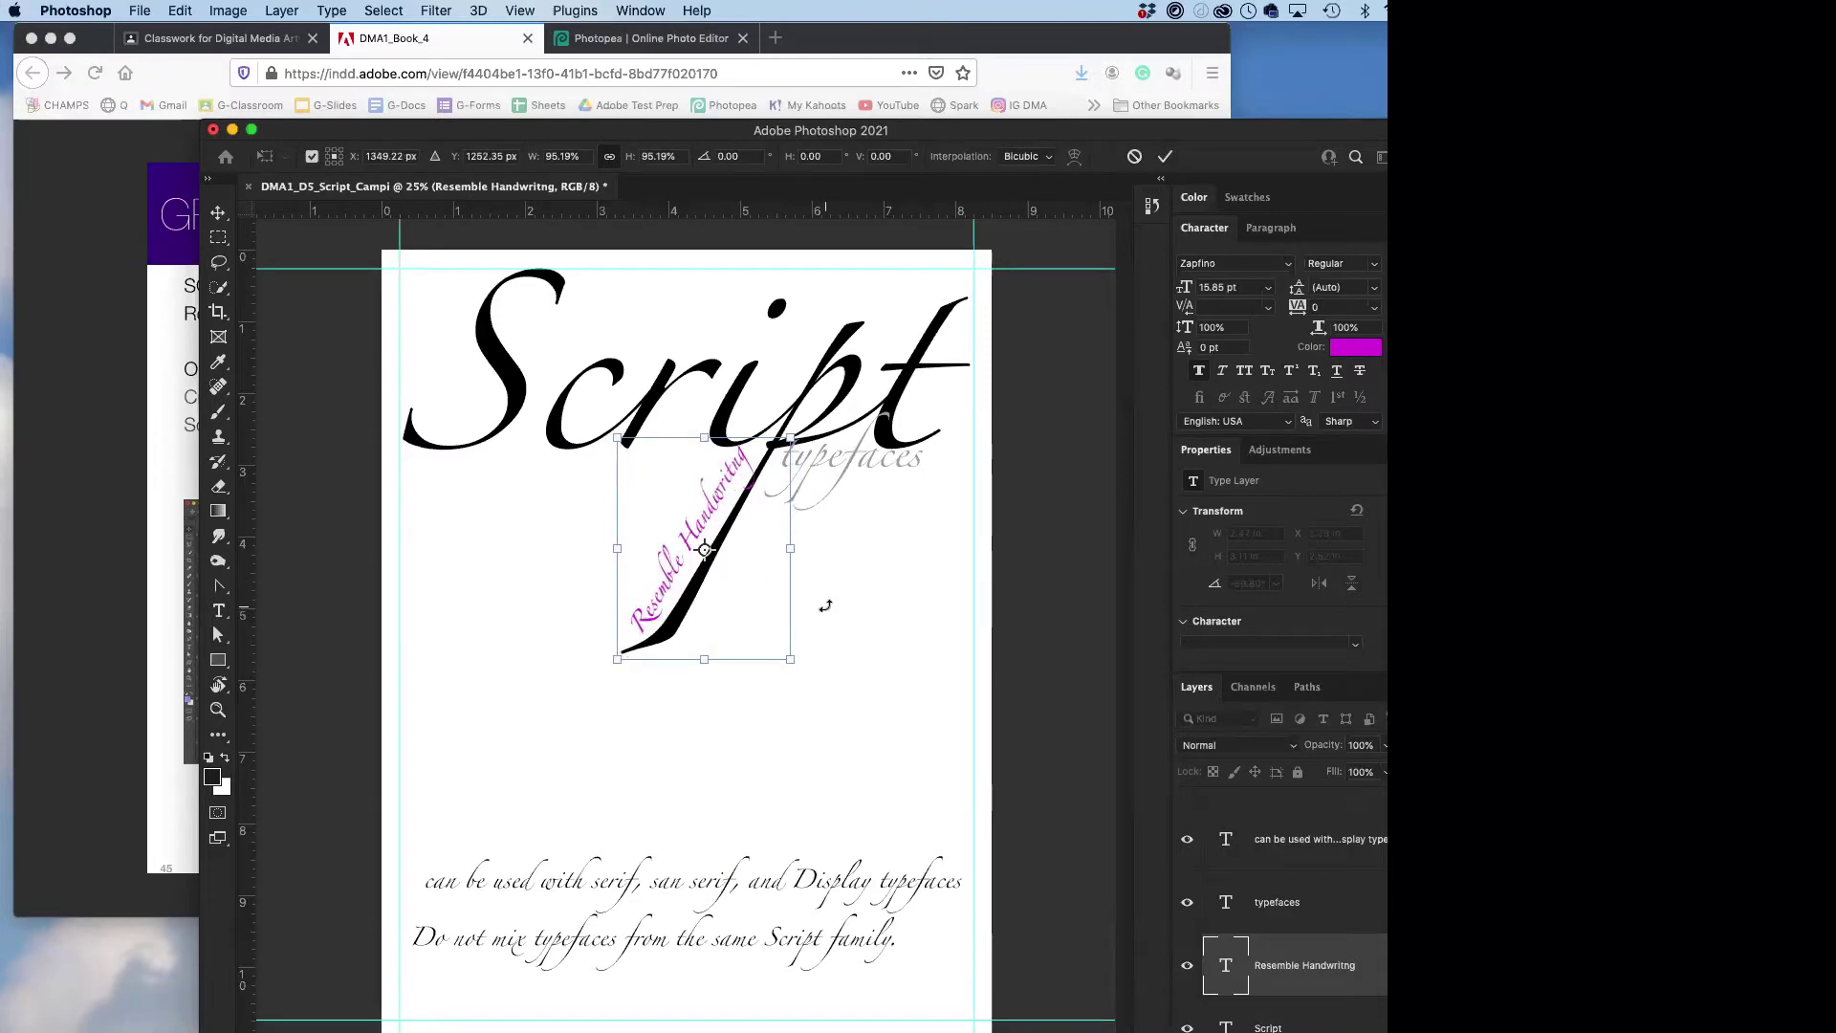
click(1165, 156)
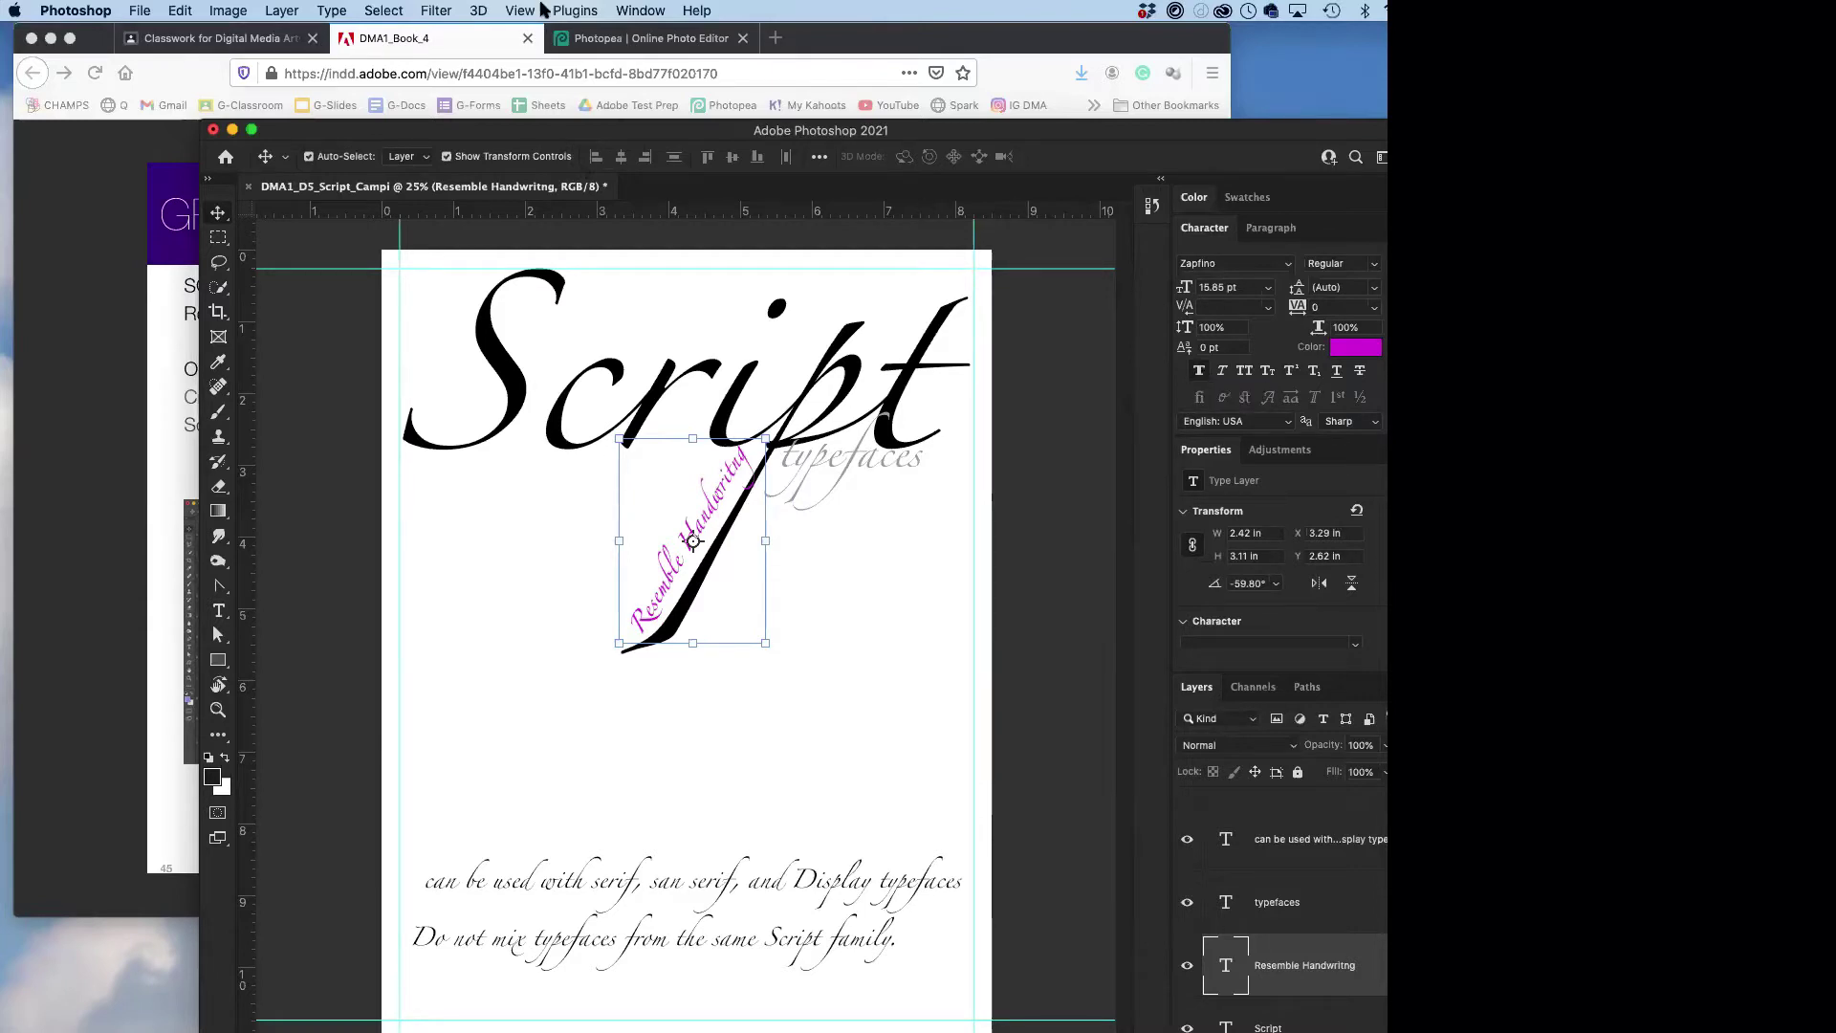
- In the Photopea copy, scale and rotate 'resemble Handwritng' to lie diagonally on the Script stroke
click(658, 33)
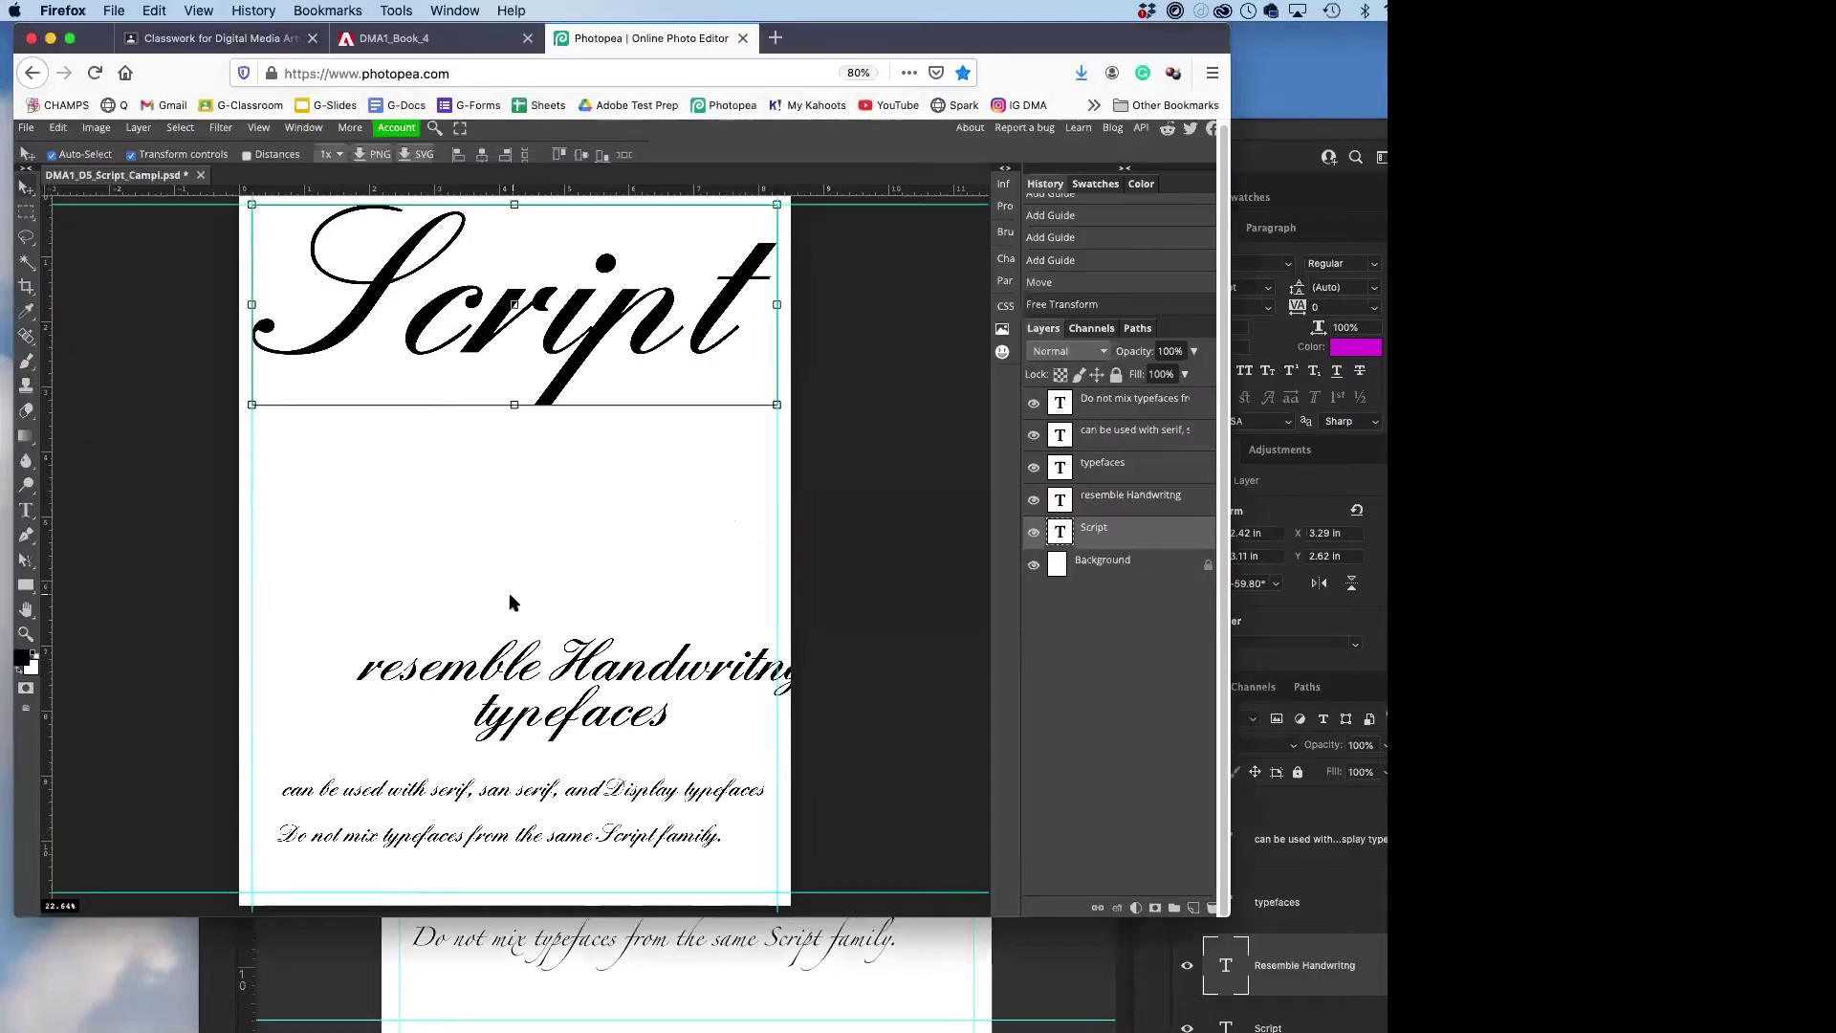
drag(459, 662, 383, 520)
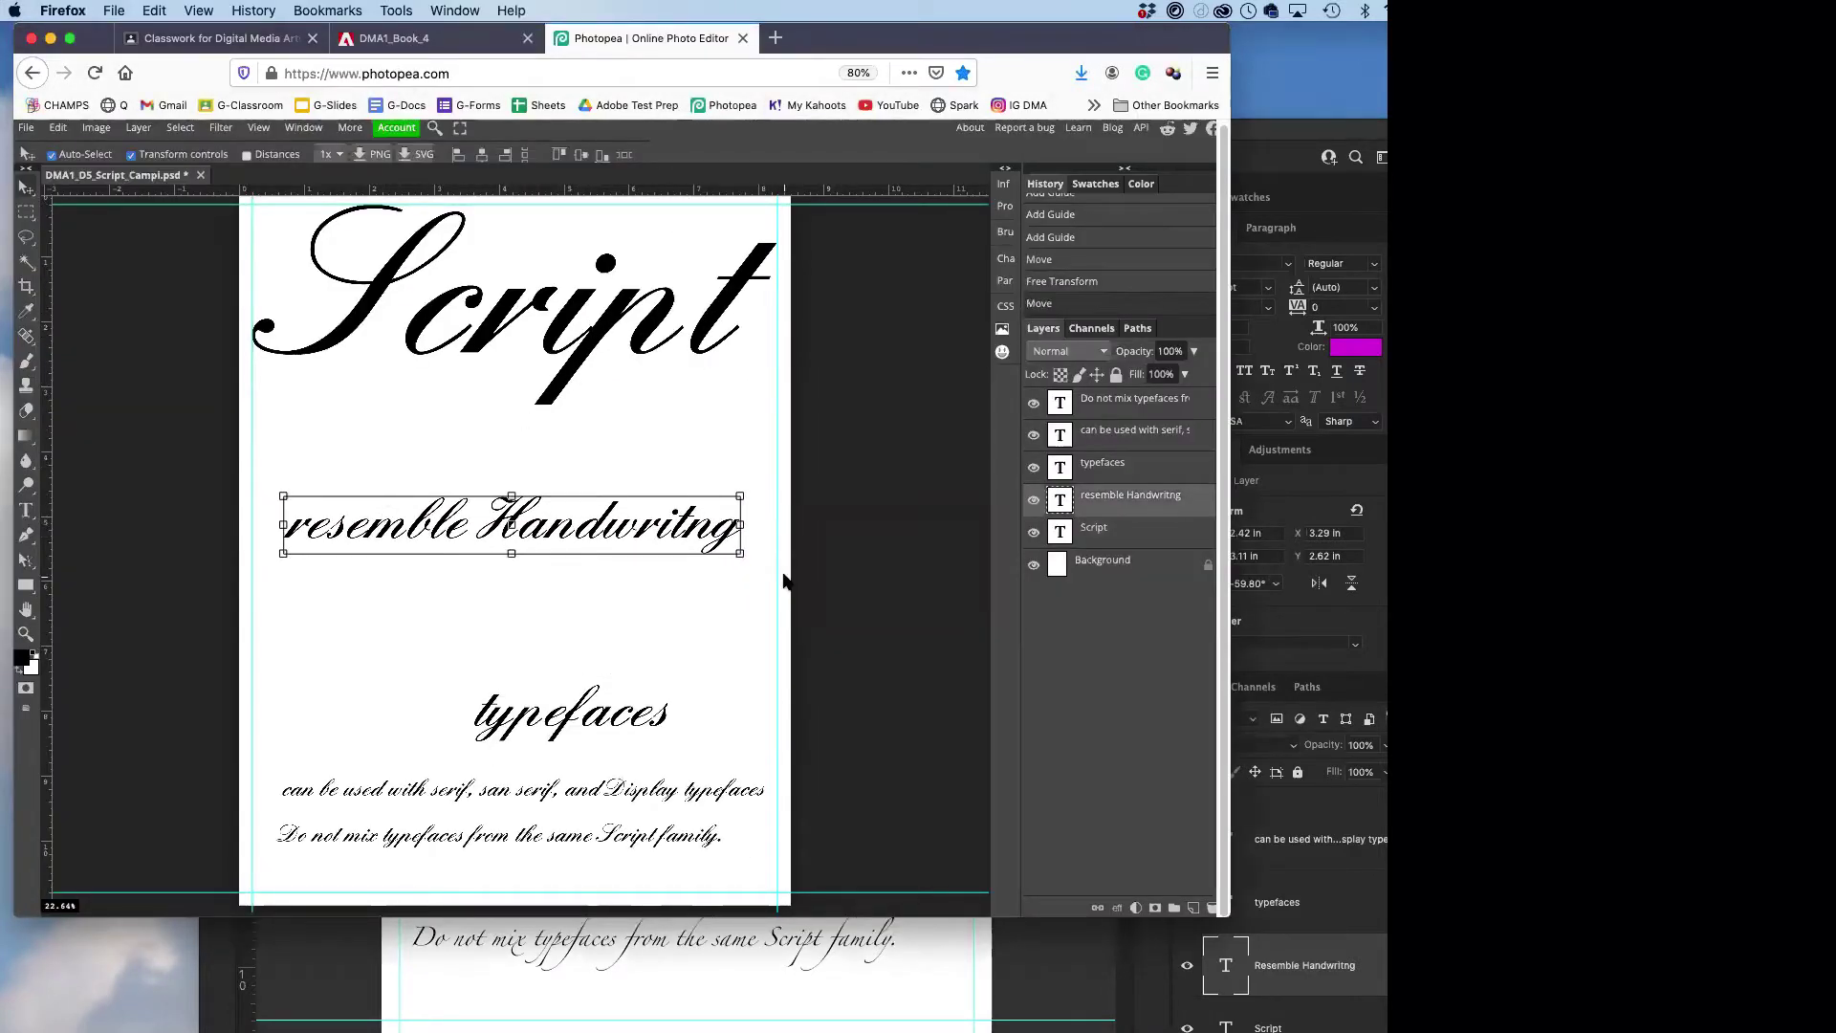
drag(741, 553, 570, 533)
drag(593, 689, 623, 528)
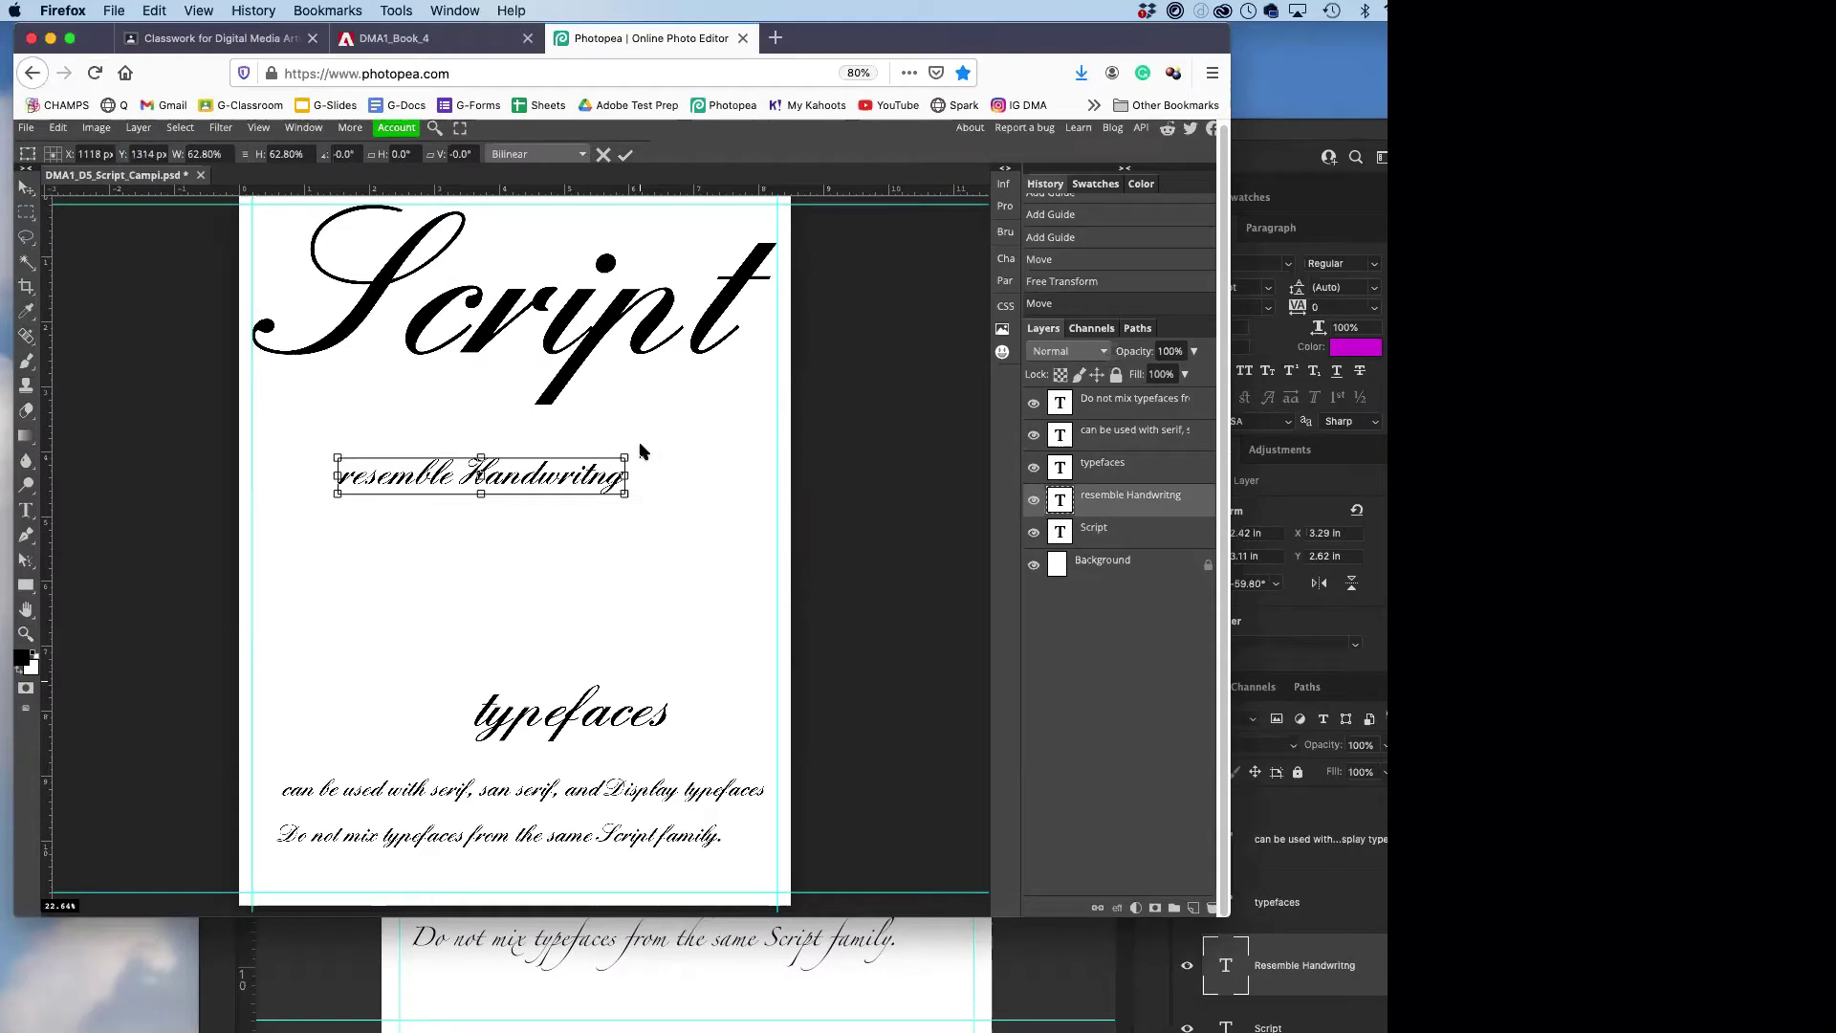
drag(641, 449, 560, 330)
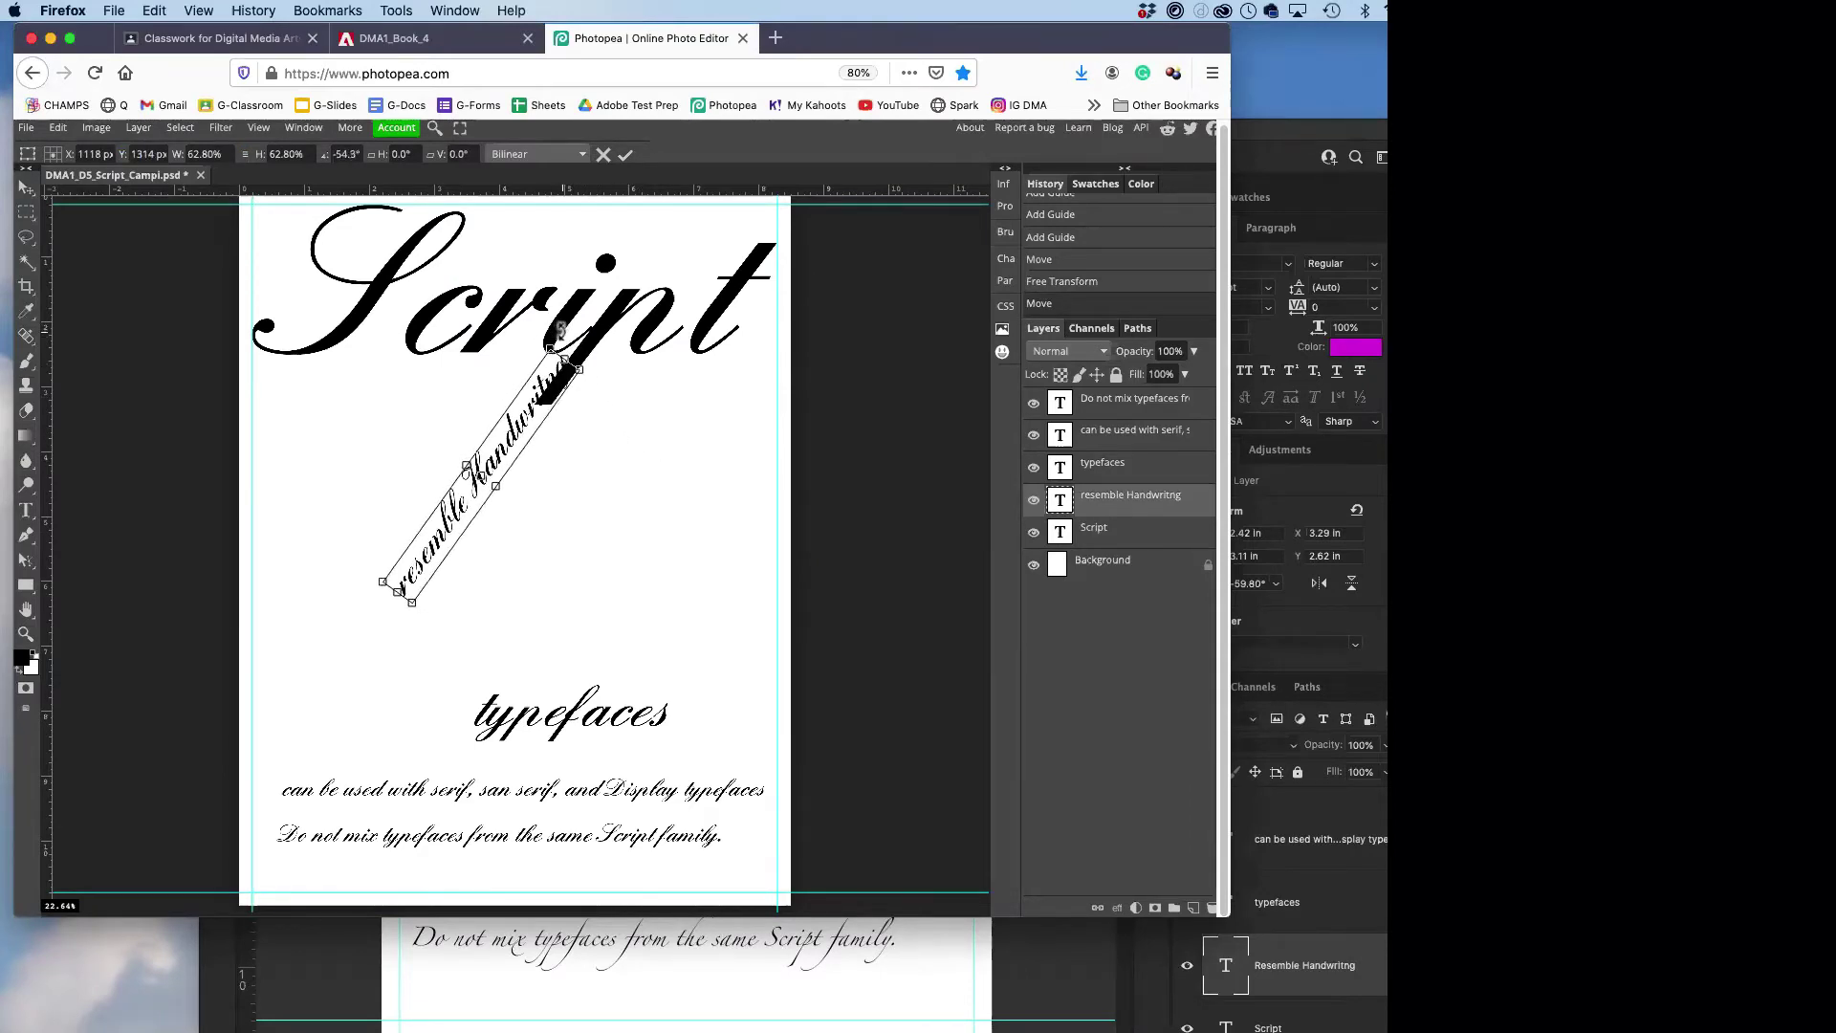
drag(513, 436, 502, 432)
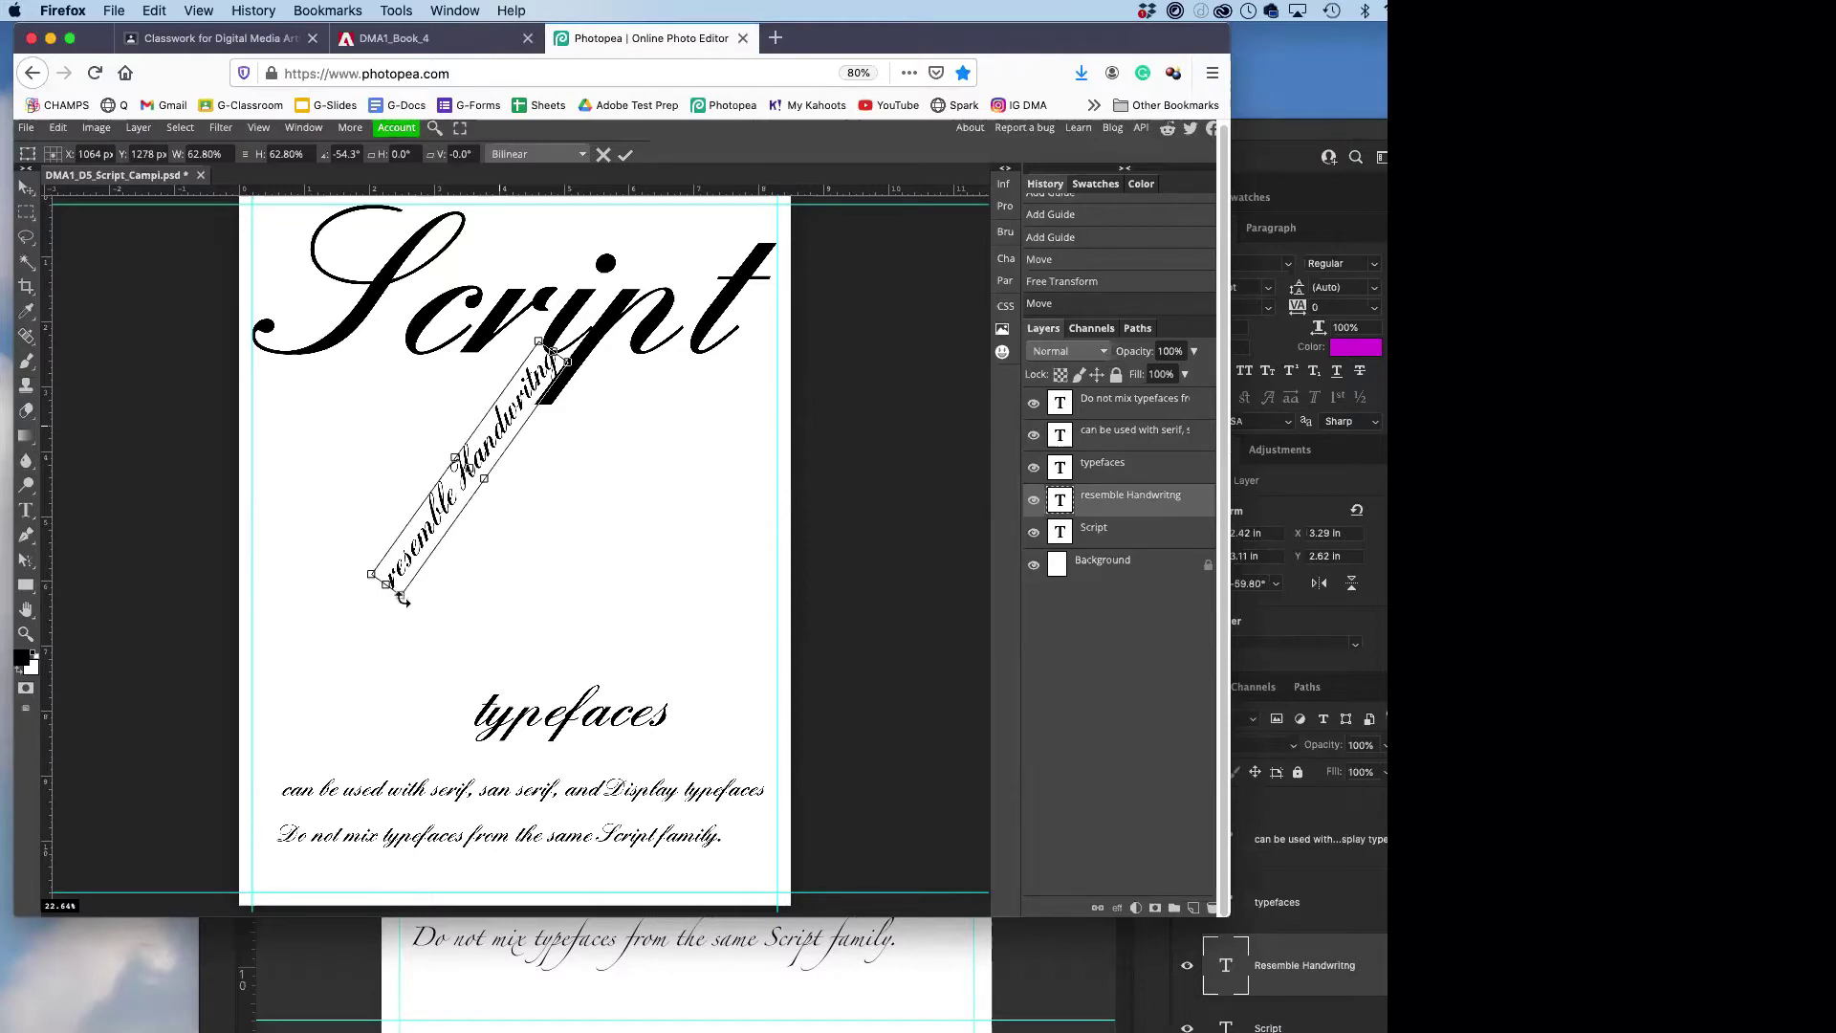
- Shrink the rotated text to about 150 px and apply the transform
click(1006, 258)
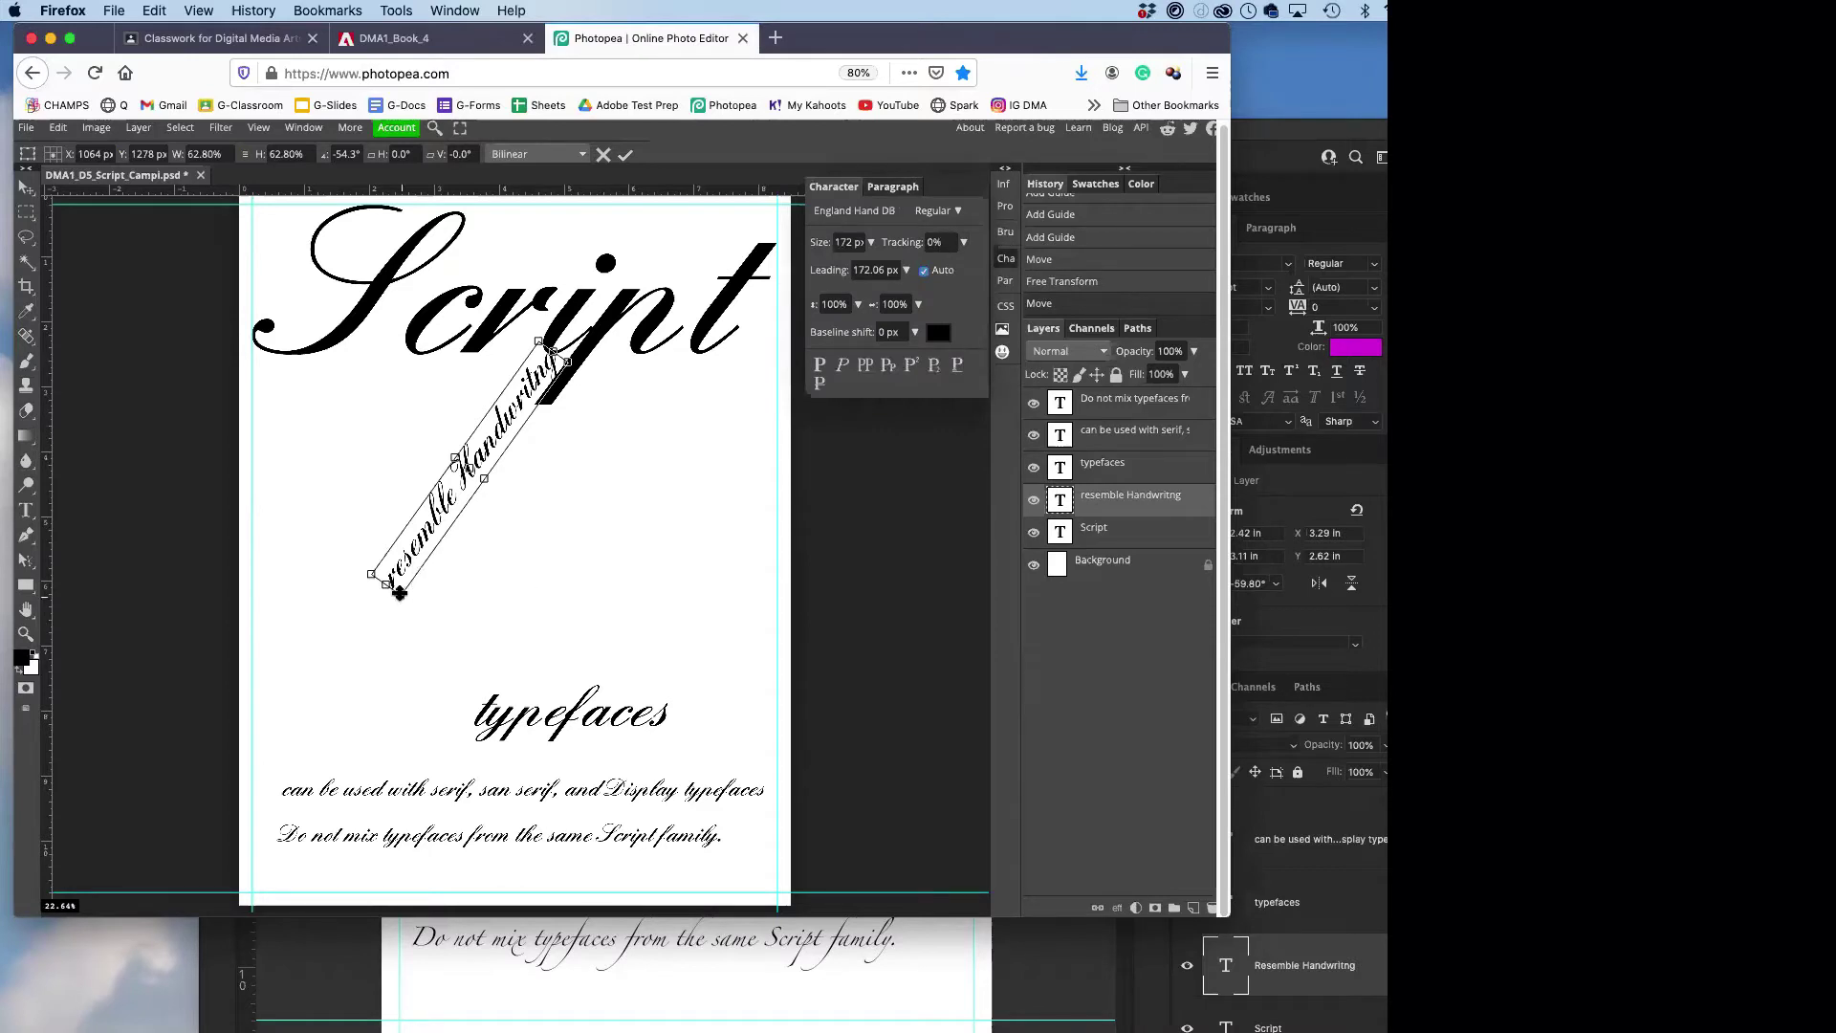
drag(401, 591, 418, 562)
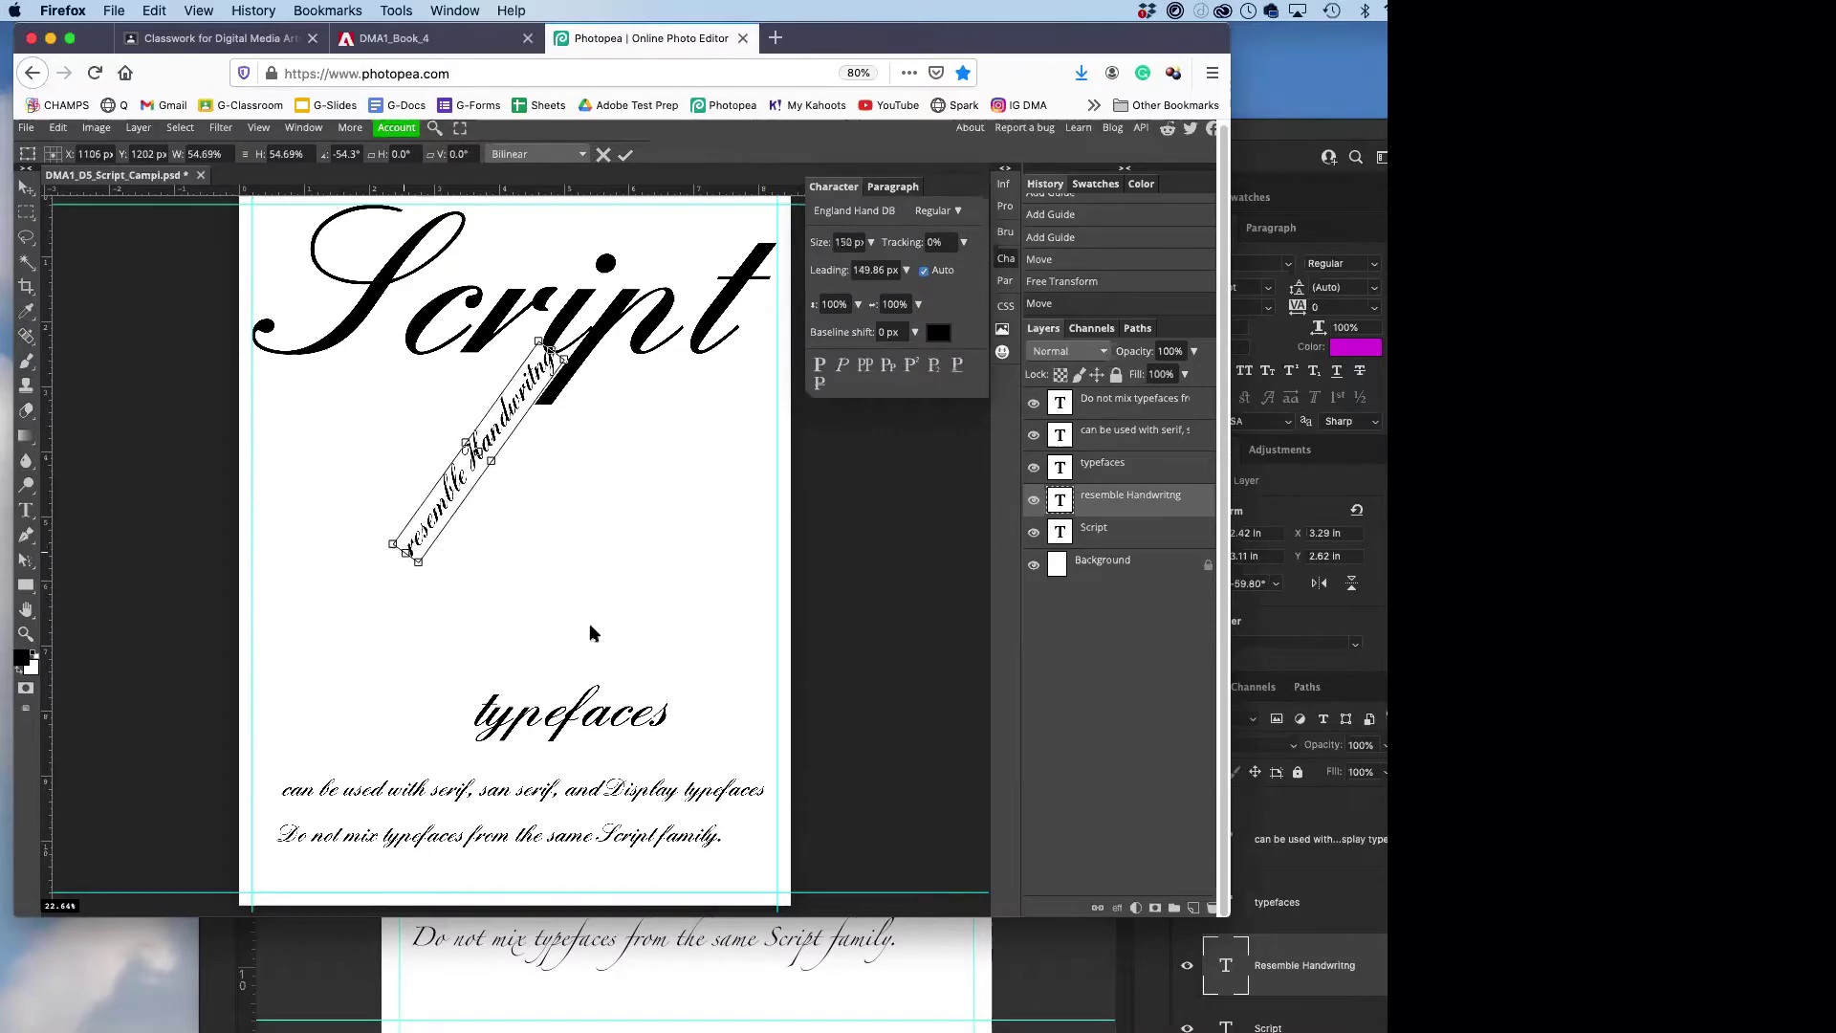
click(625, 154)
- Move 'typefaces' up beside Script and recolour it light grey #9c9898
click(623, 710)
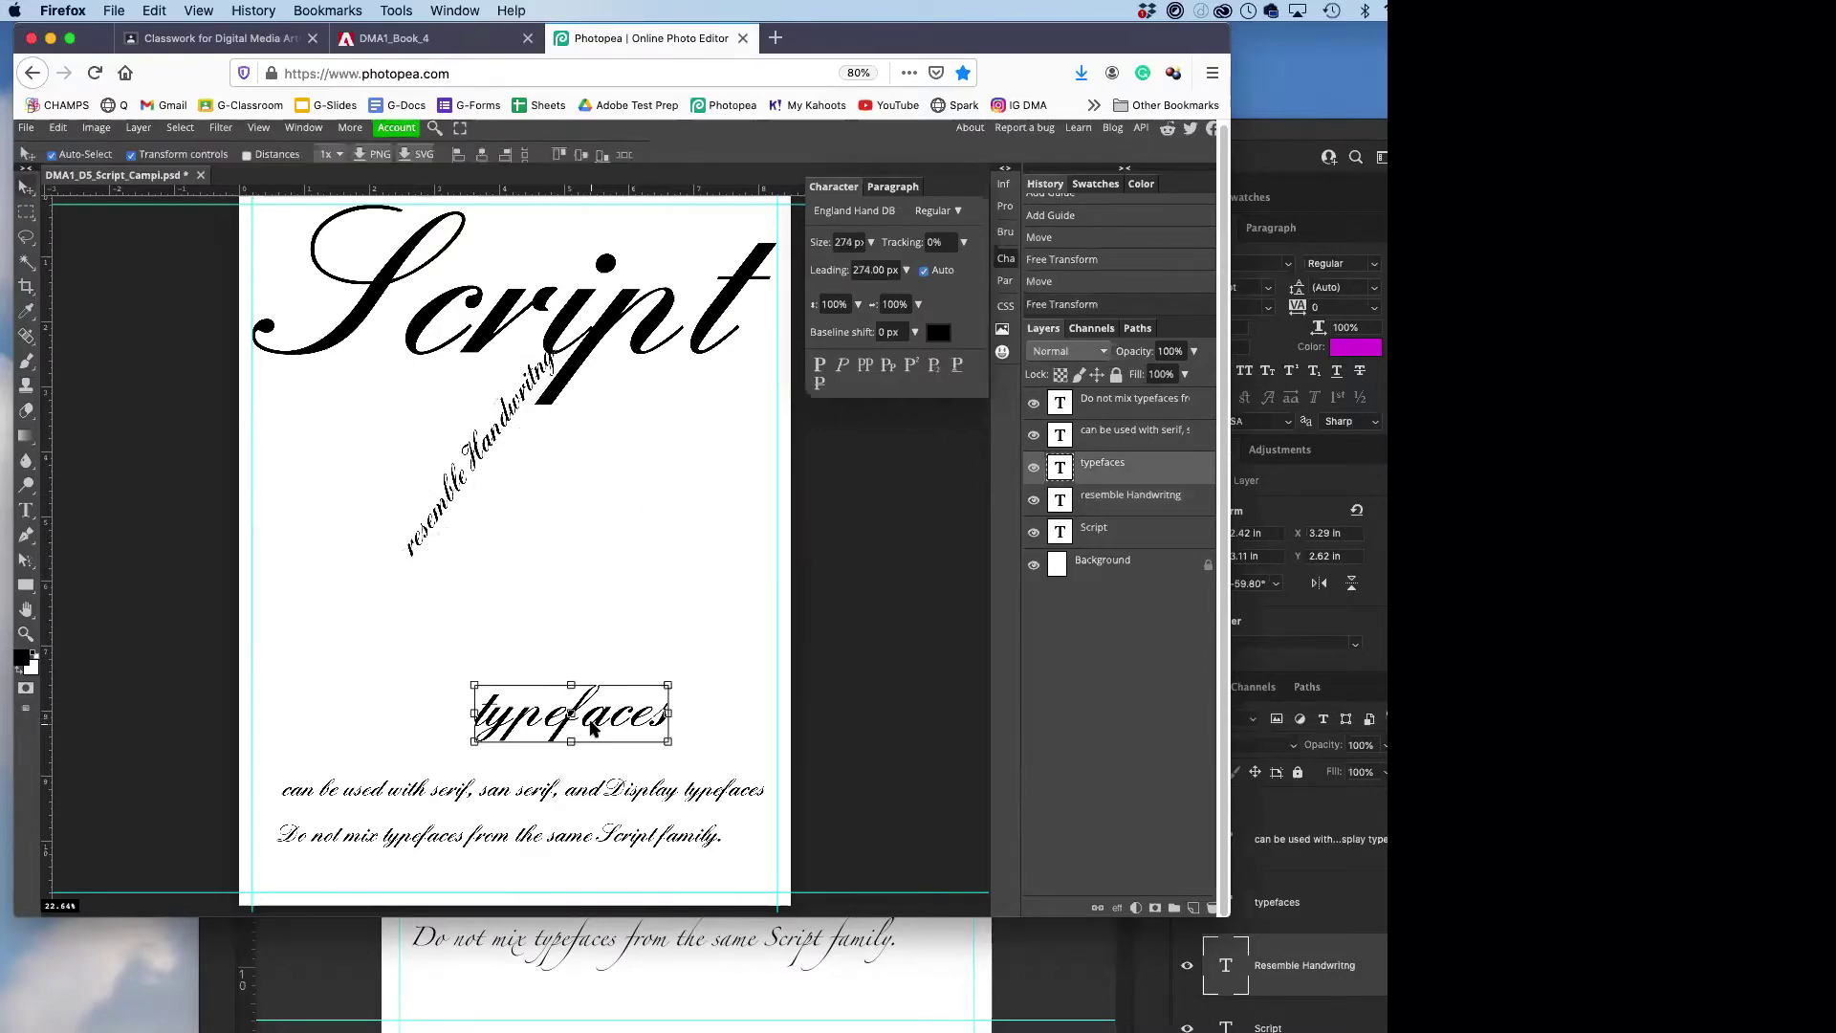
drag(593, 726, 686, 376)
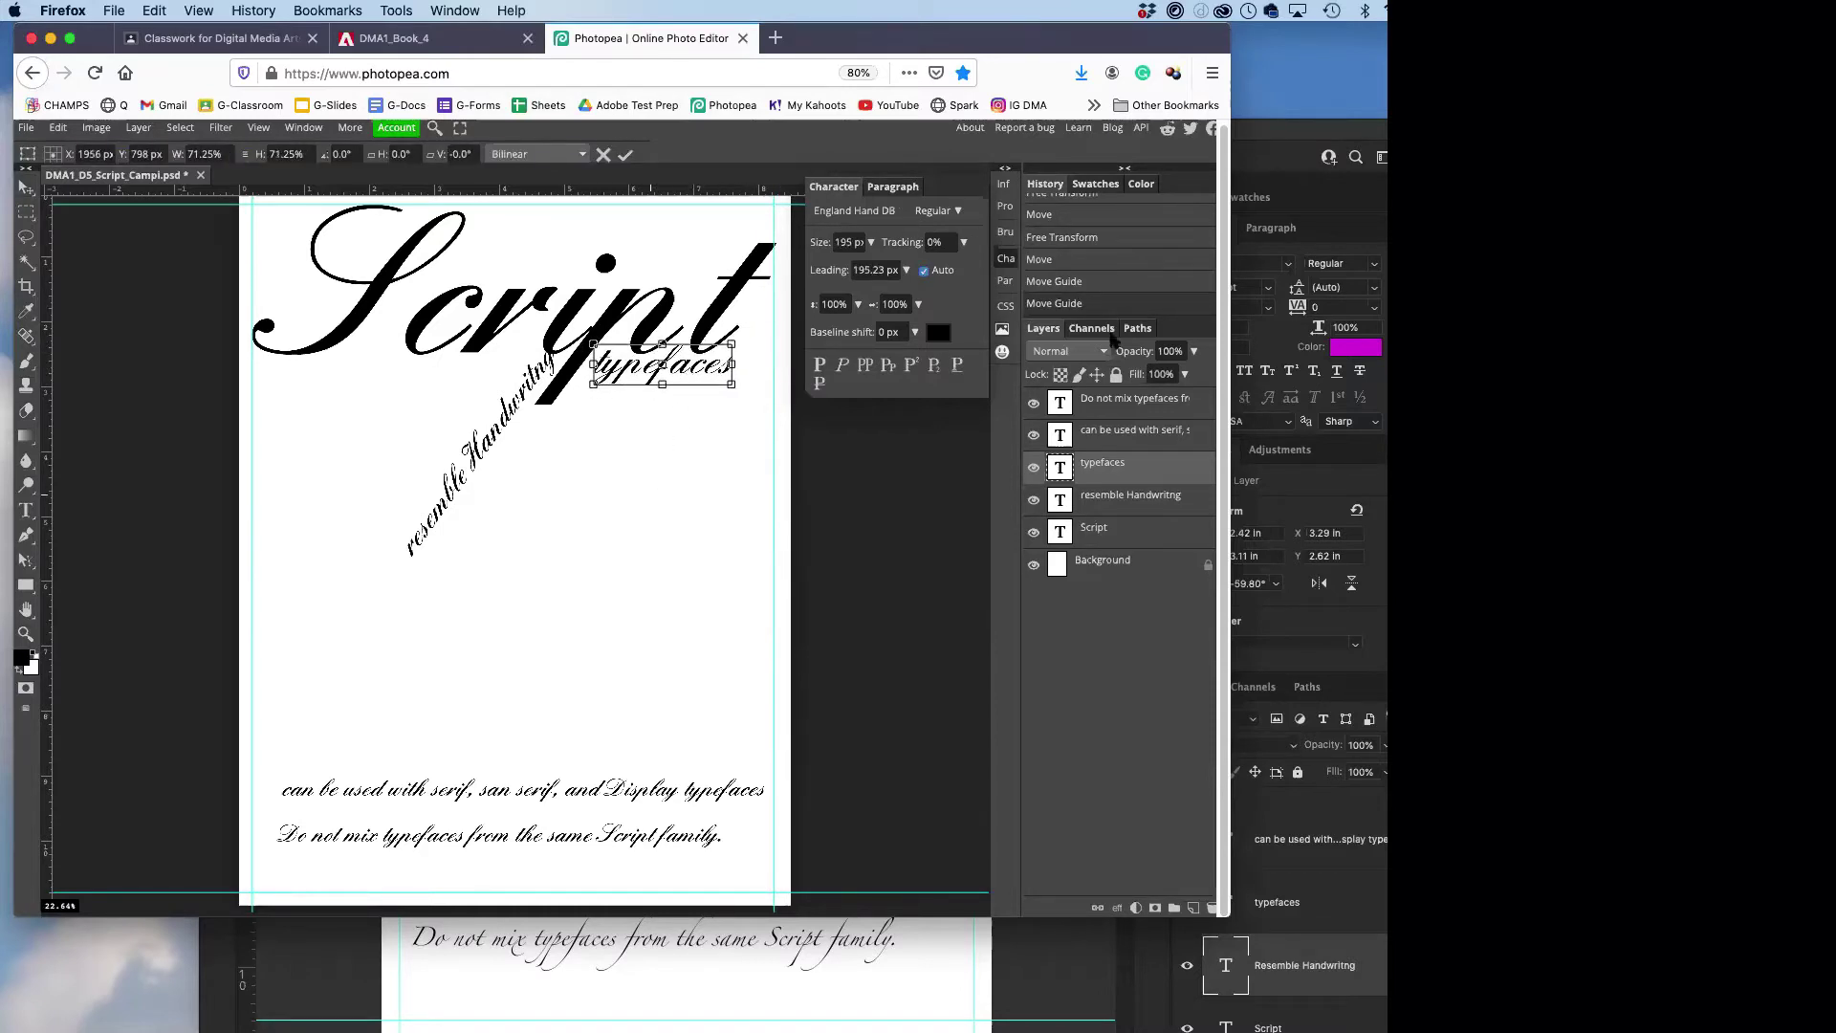
click(938, 334)
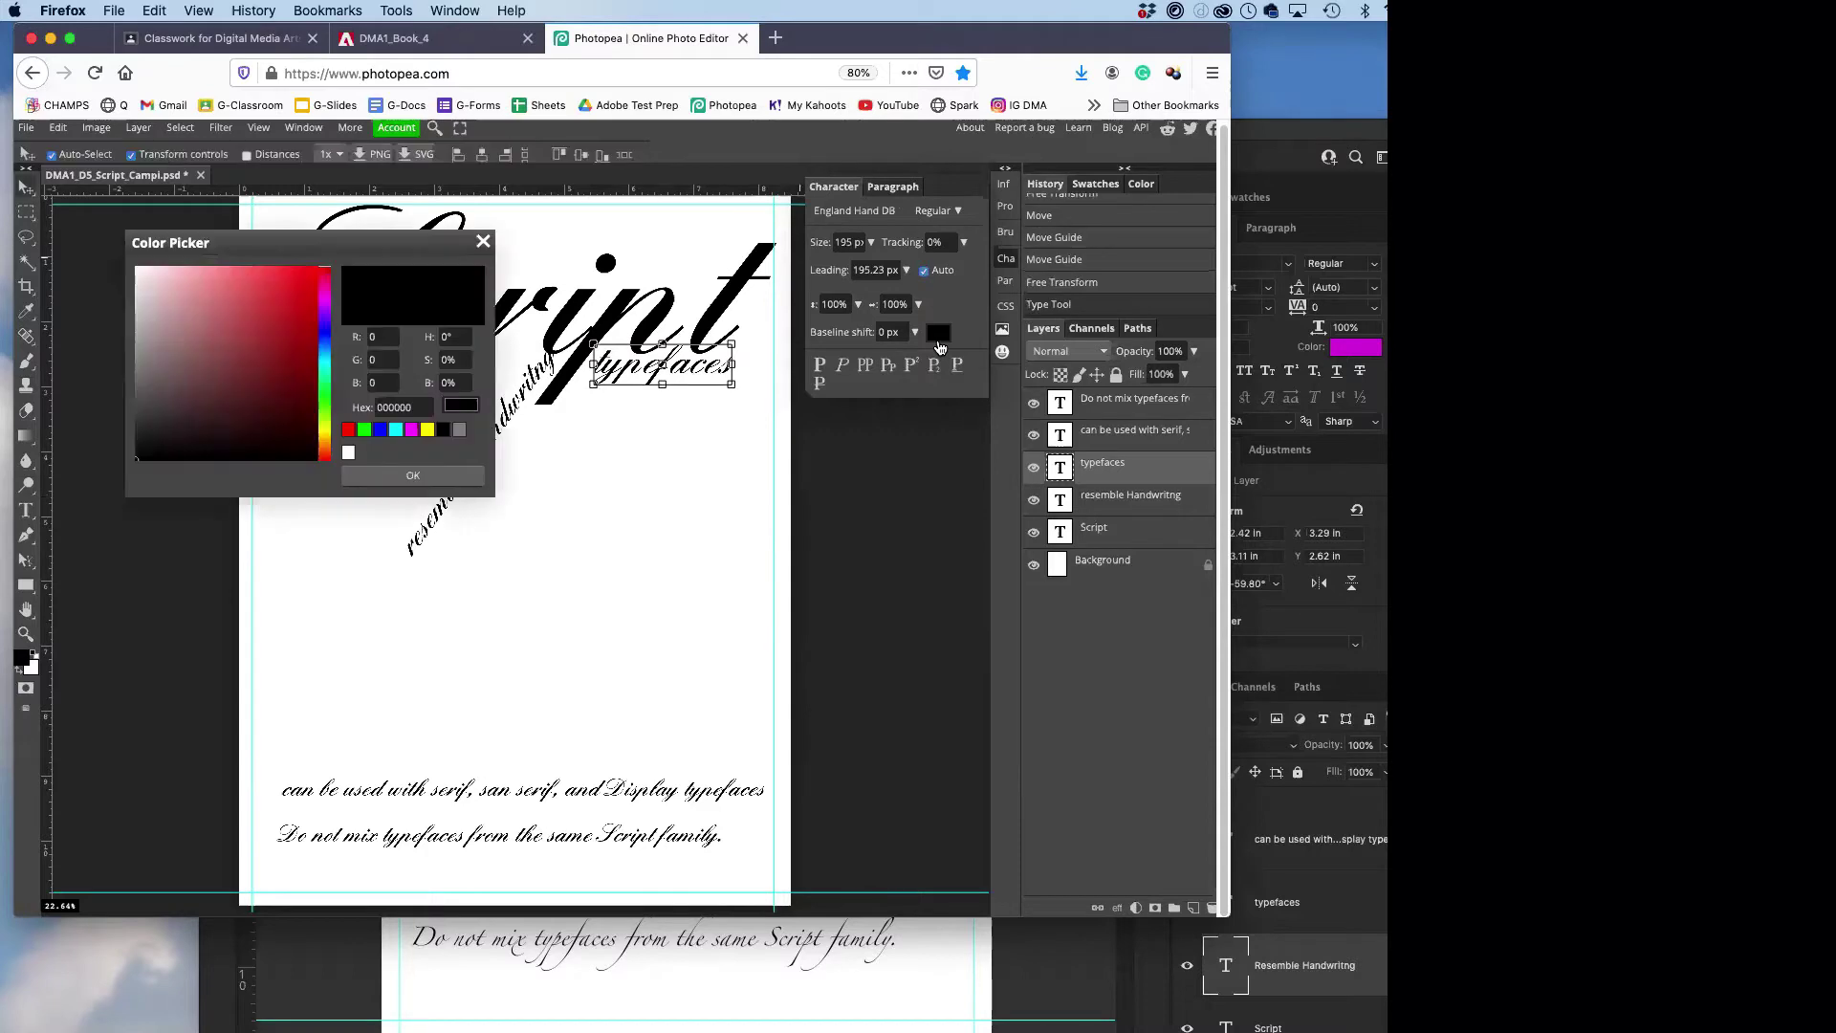
click(140, 341)
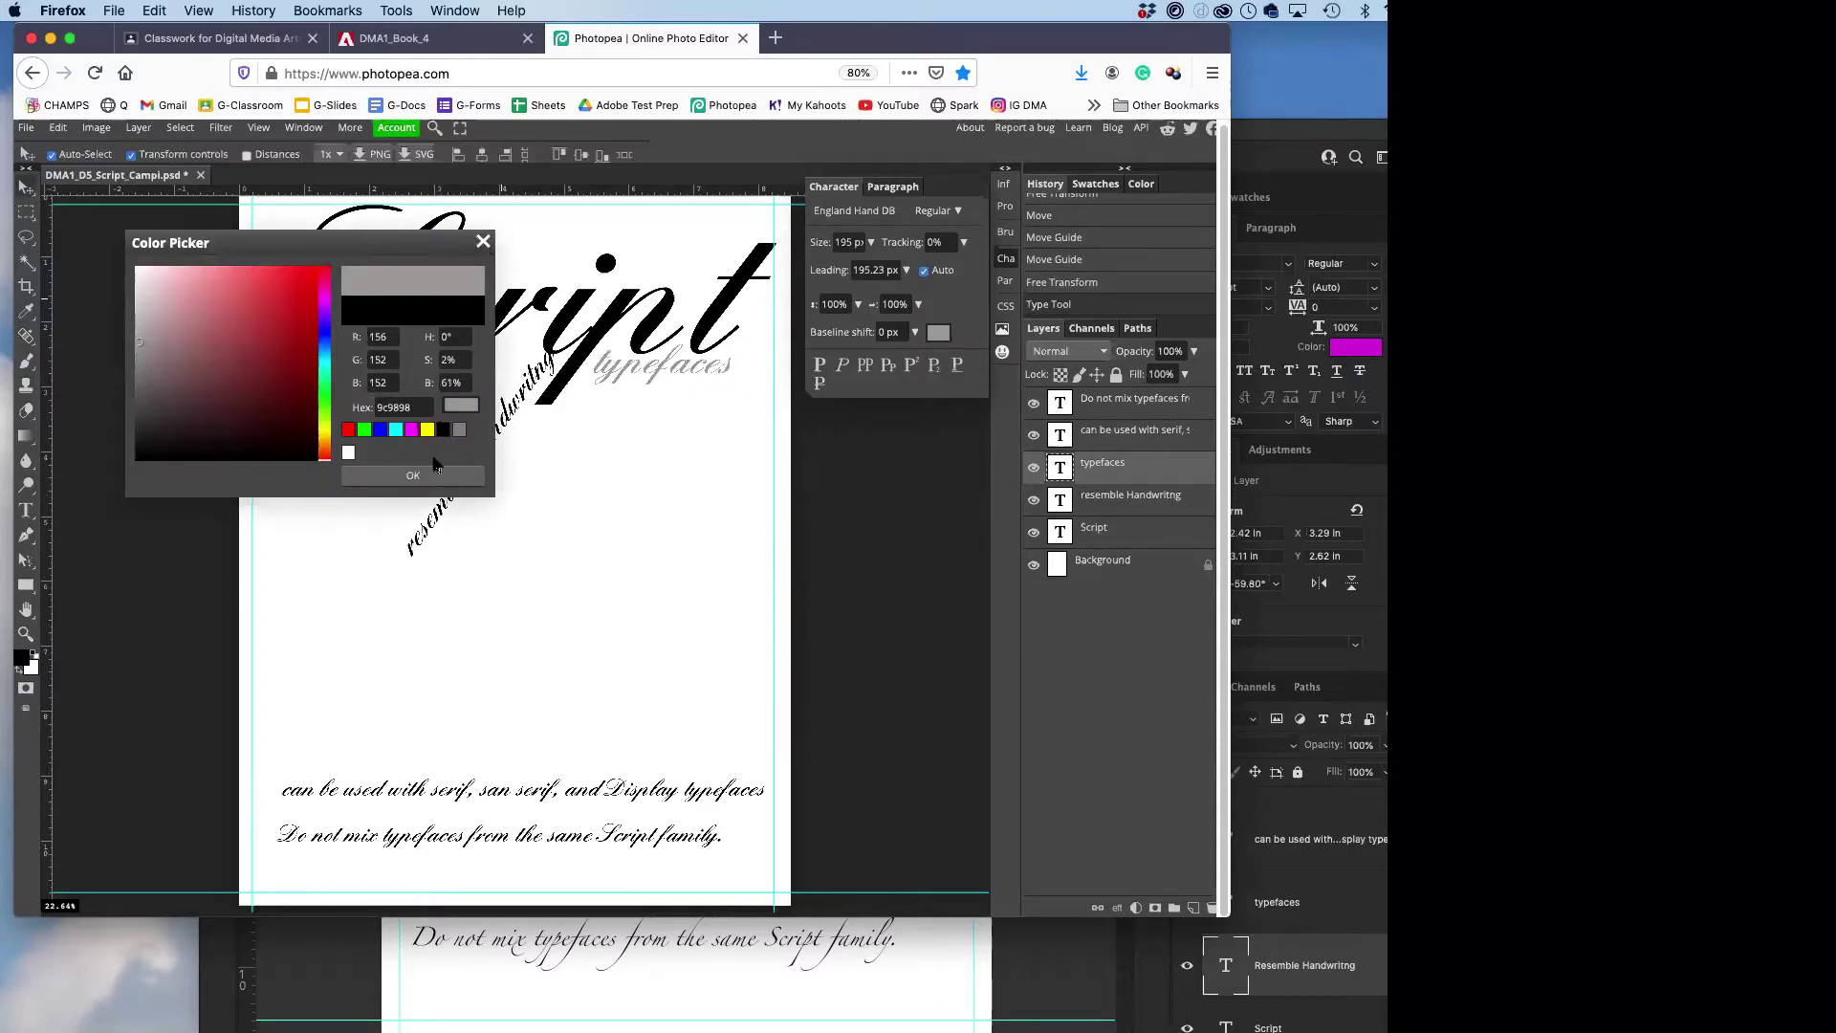
click(411, 475)
click(589, 496)
click(471, 475)
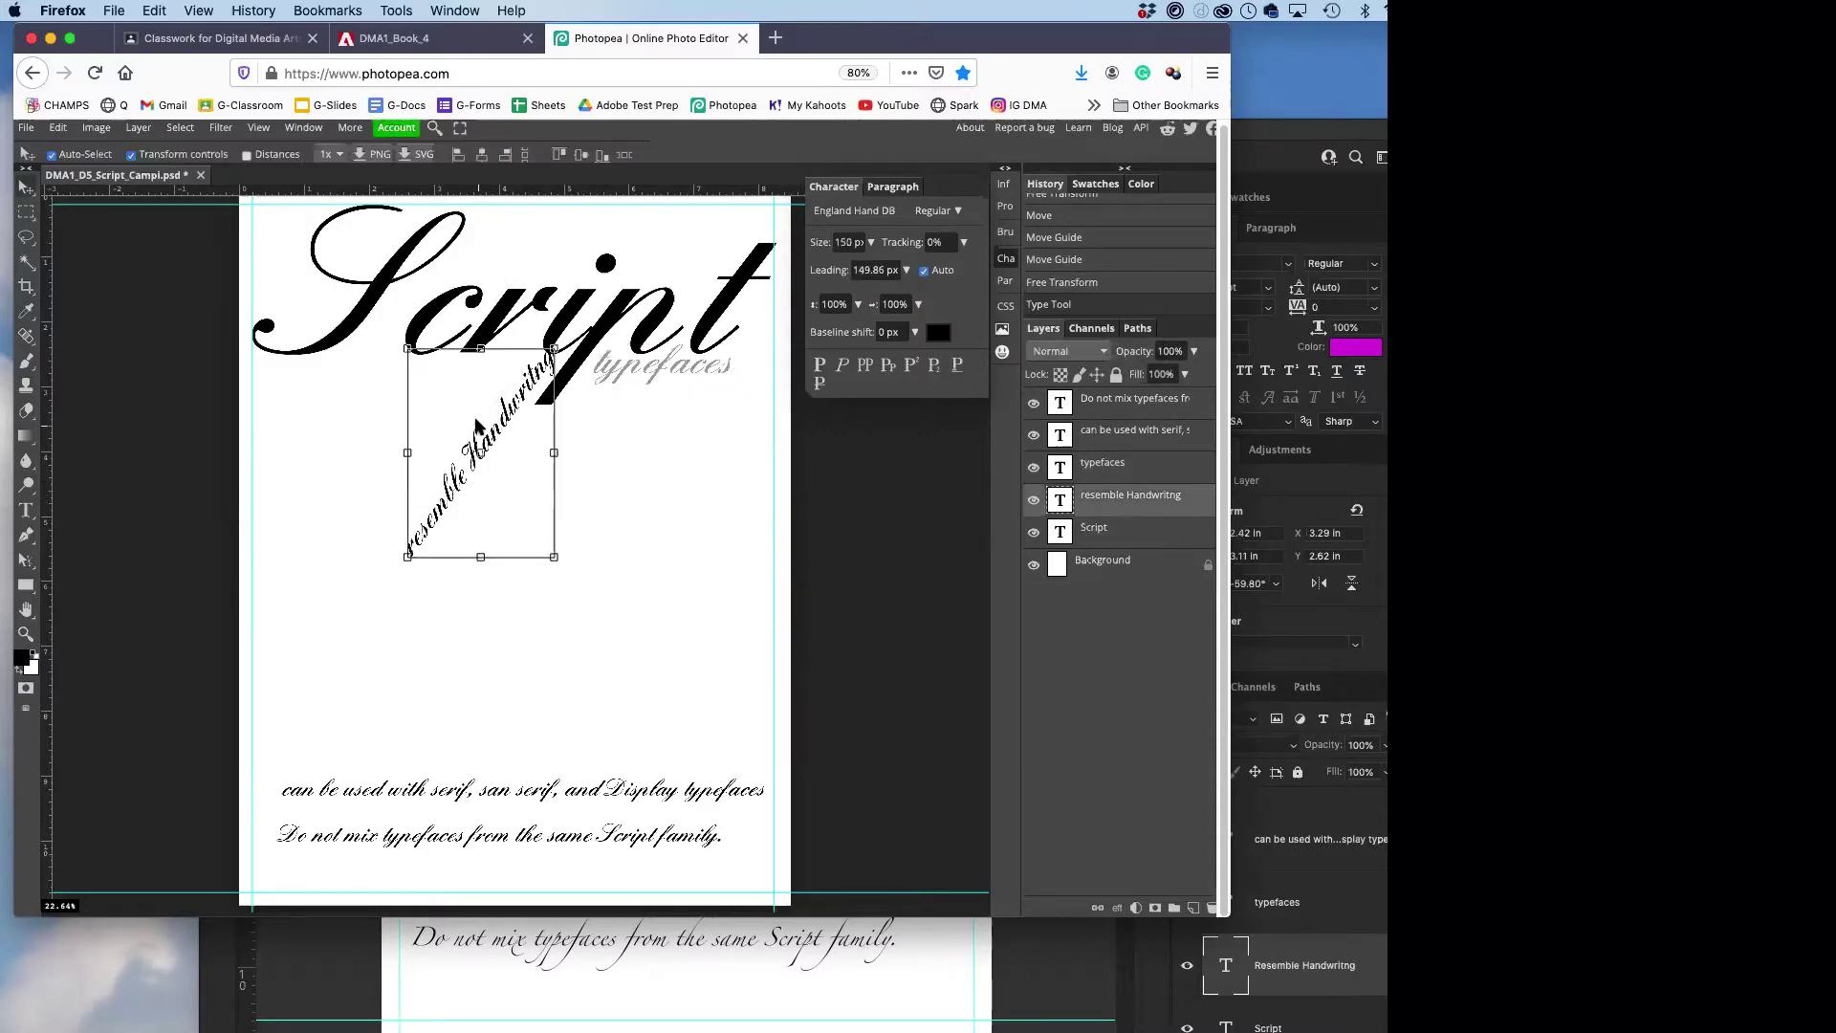
- Capitalise the first letter so the text reads 'Resemble Handwritng'
double_click(420, 541)
click(413, 551)
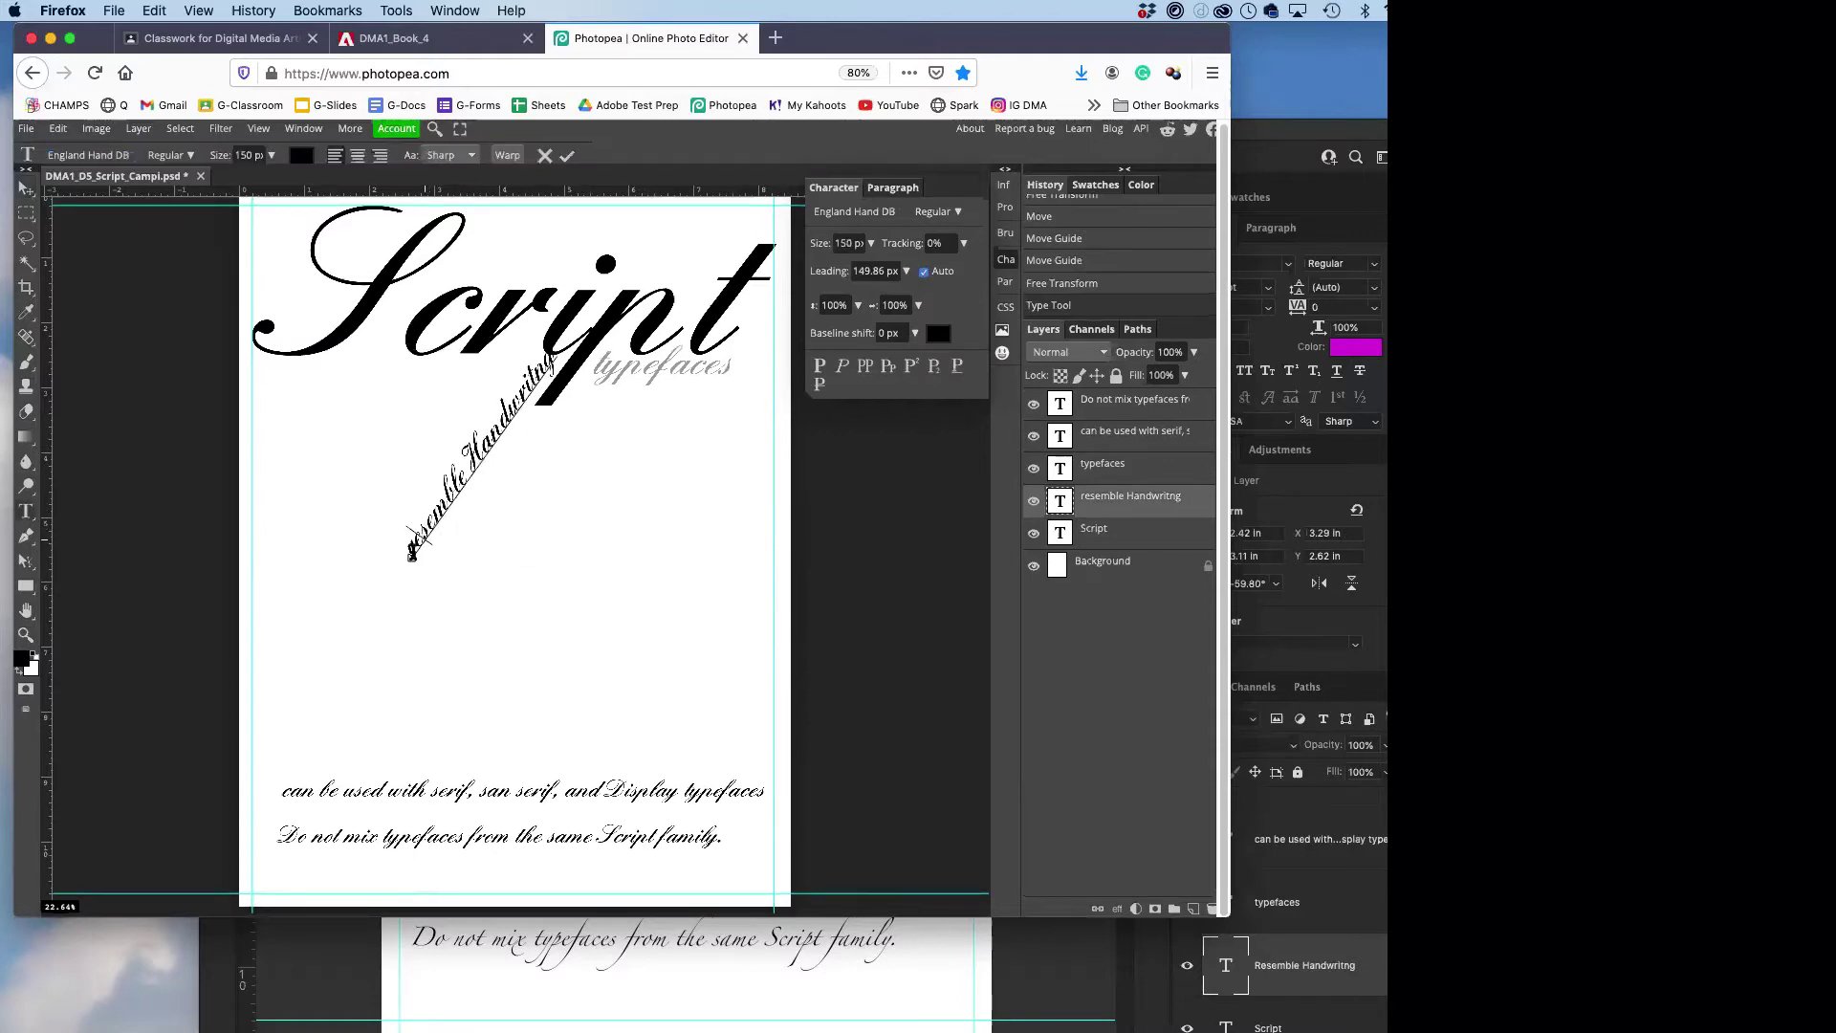
key(shift+Right)
text(R)
key(Escape)
key(v)
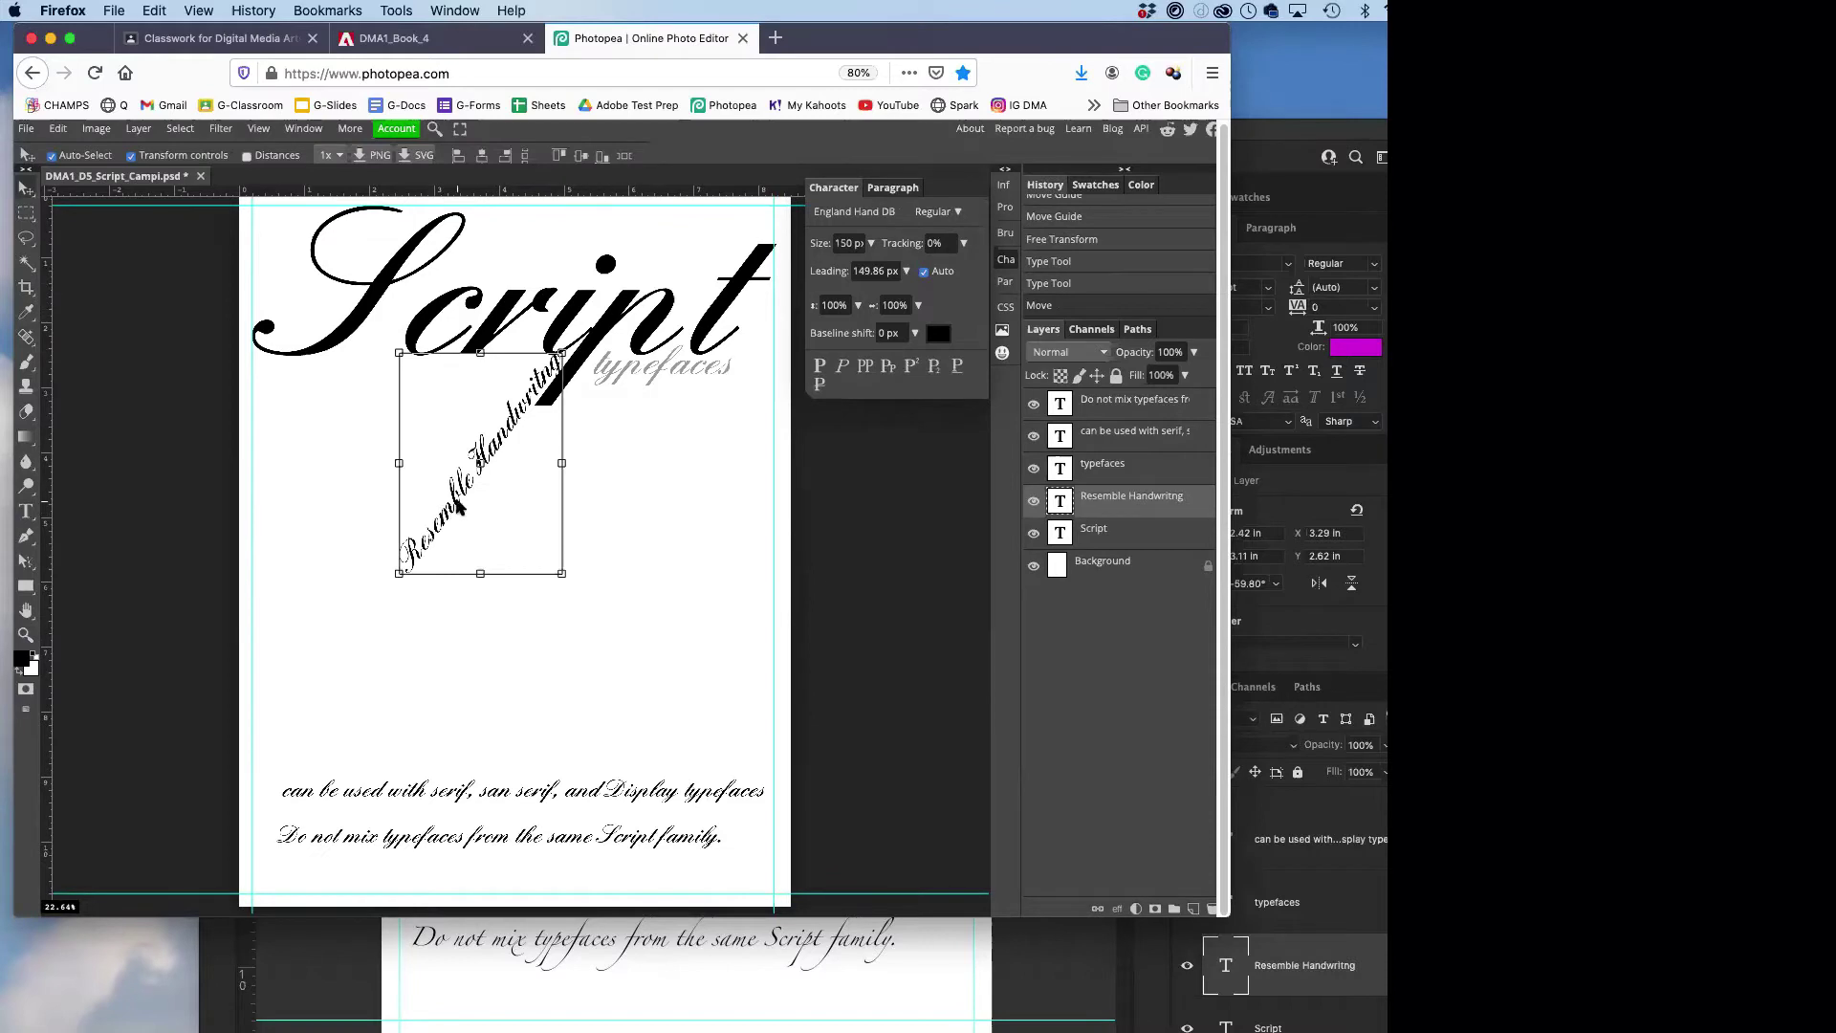
- Rotate 'Resemble Handwritng' to horizontal and place it just under Script
key(ctrl+t)
drag(387, 586, 267, 467)
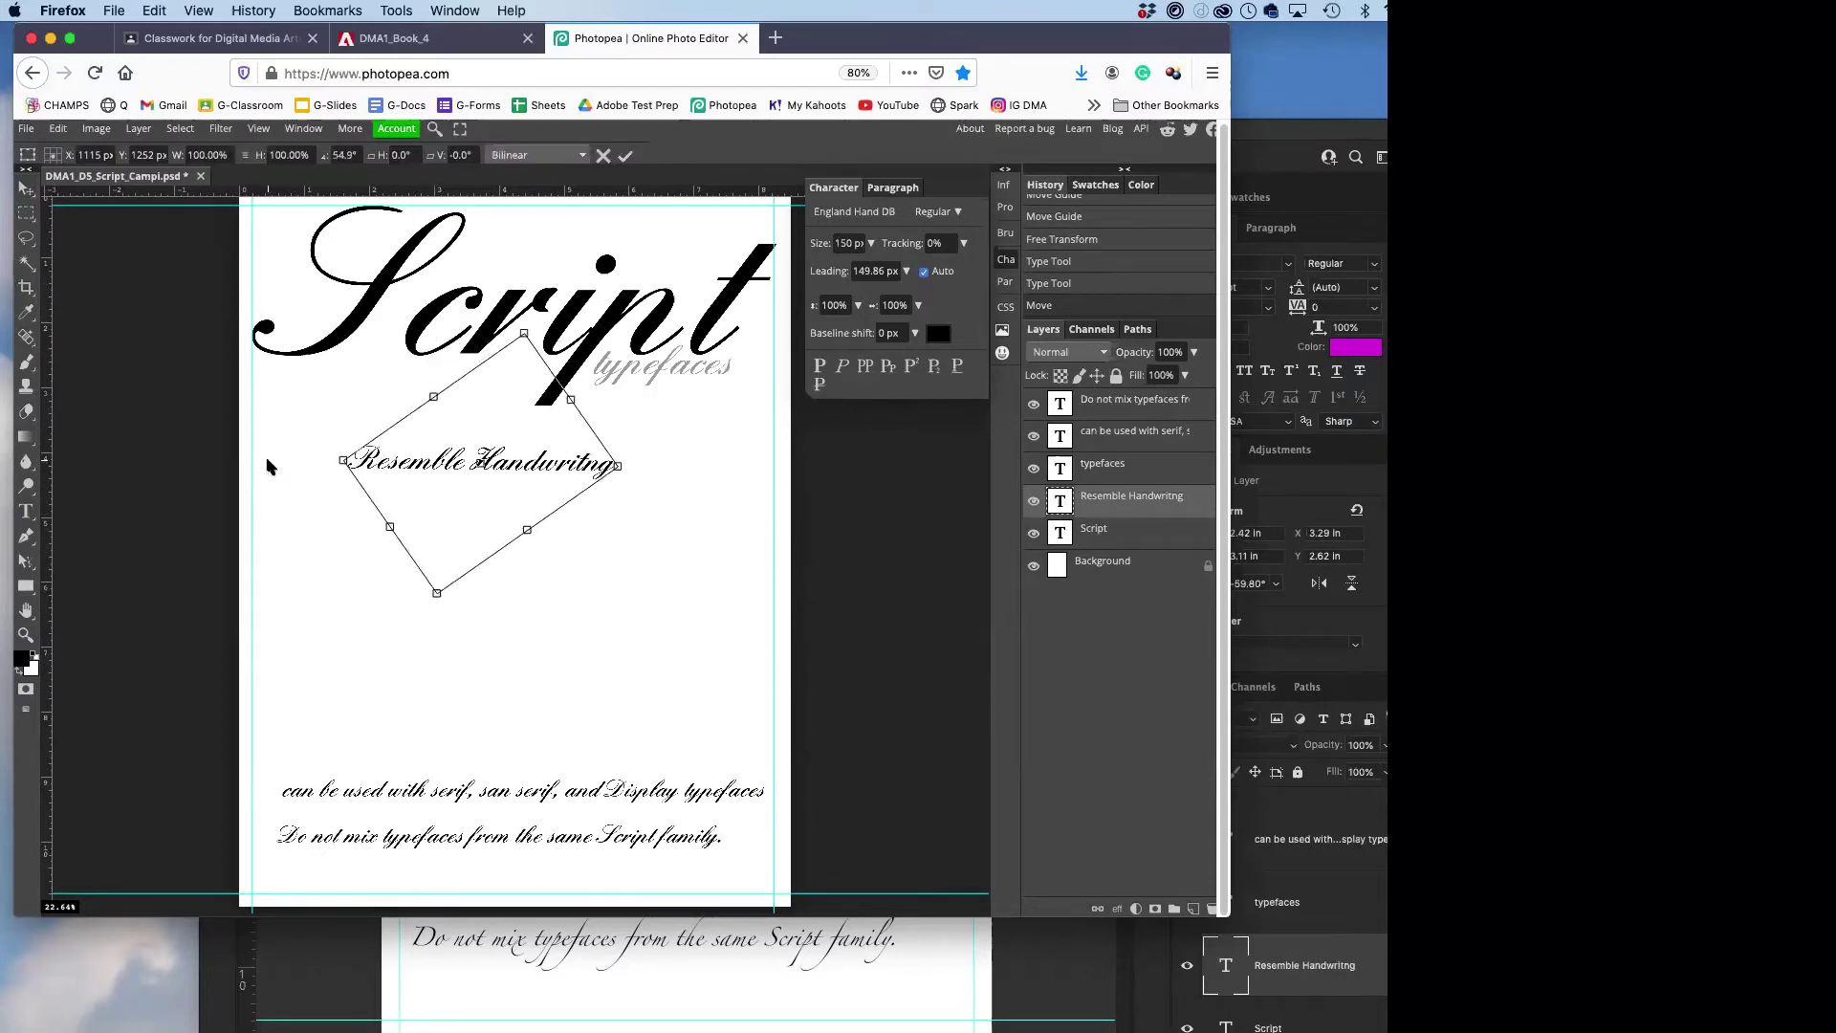
key(Return)
drag(414, 460, 492, 427)
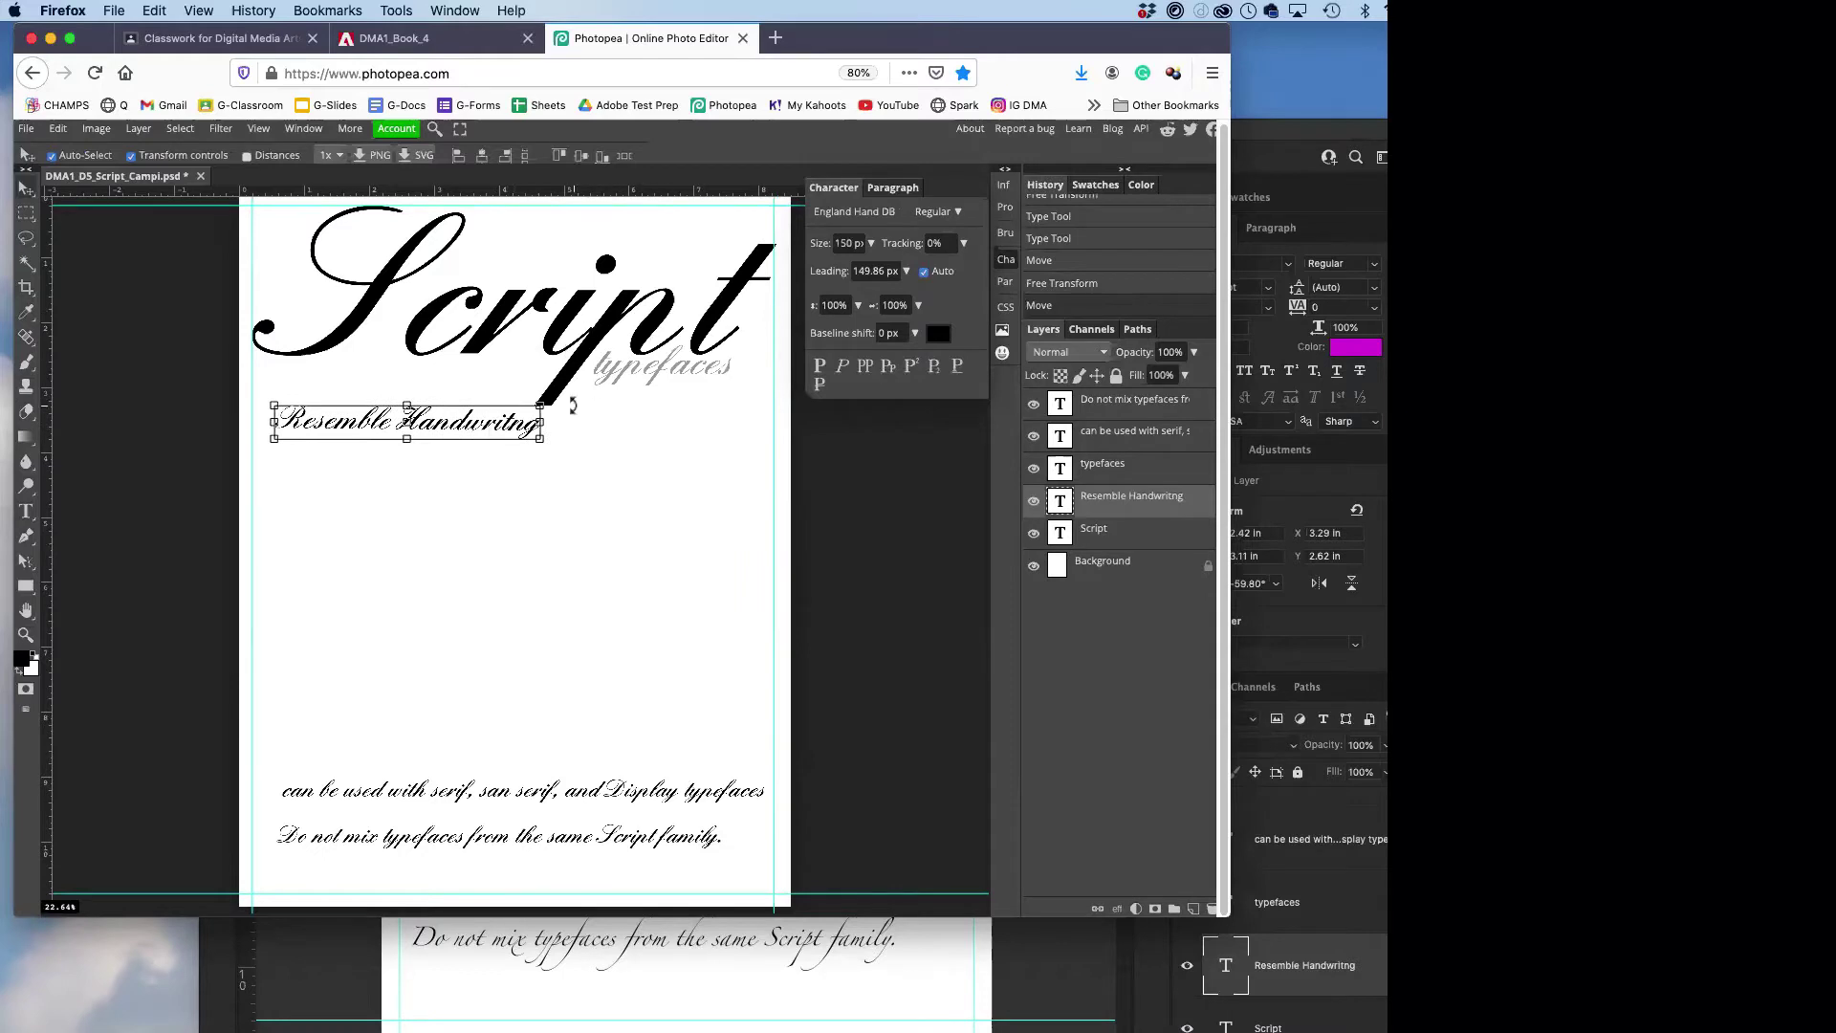
click(600, 444)
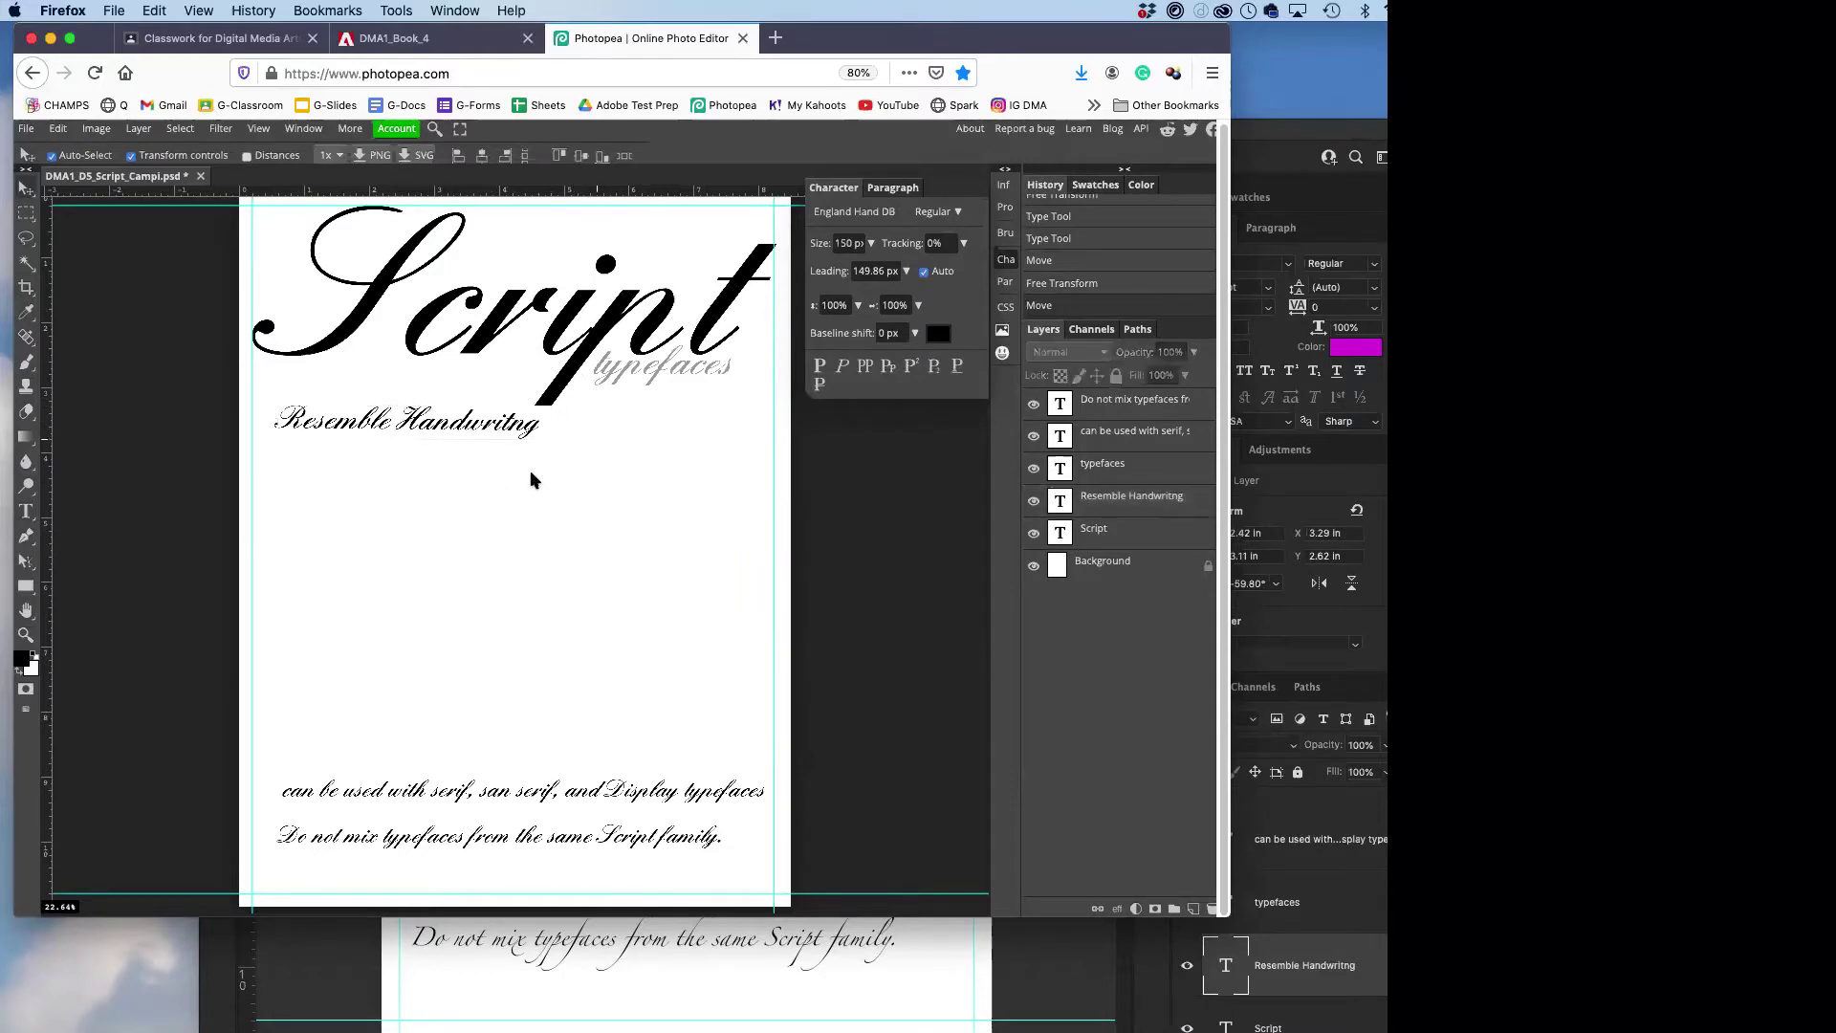
click(501, 428)
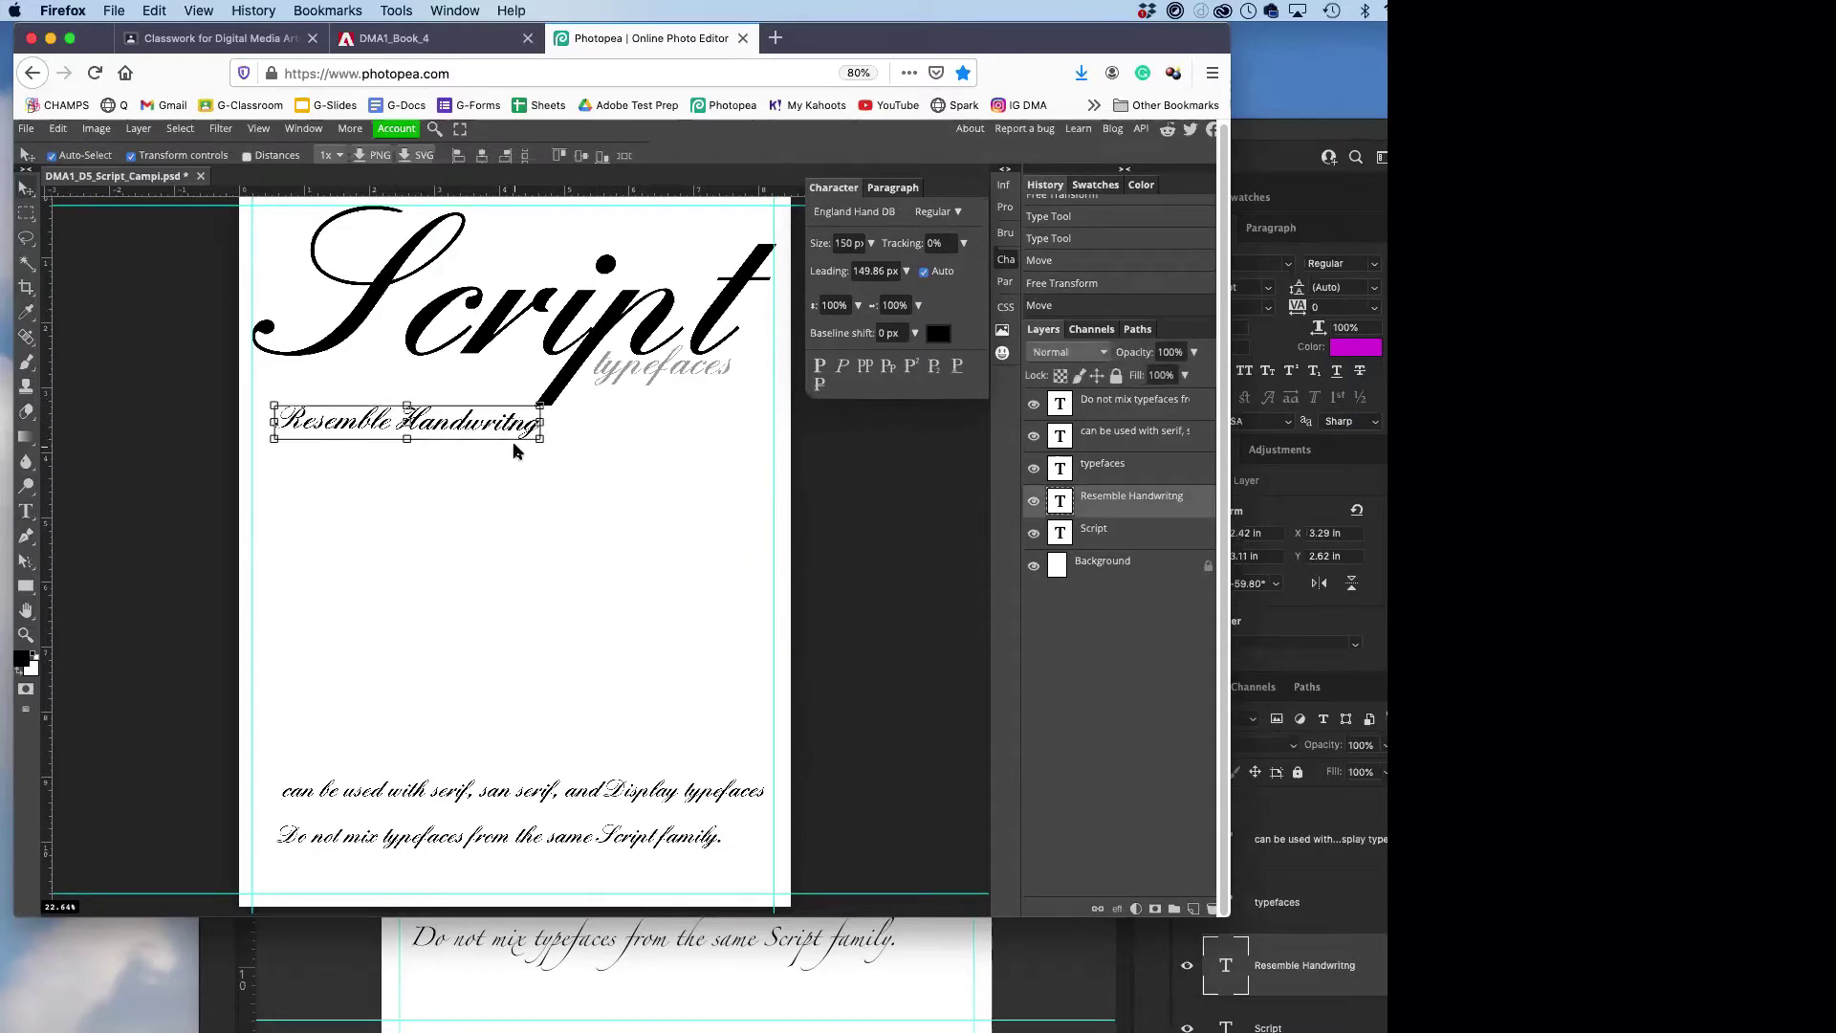
key(ctrl+t)
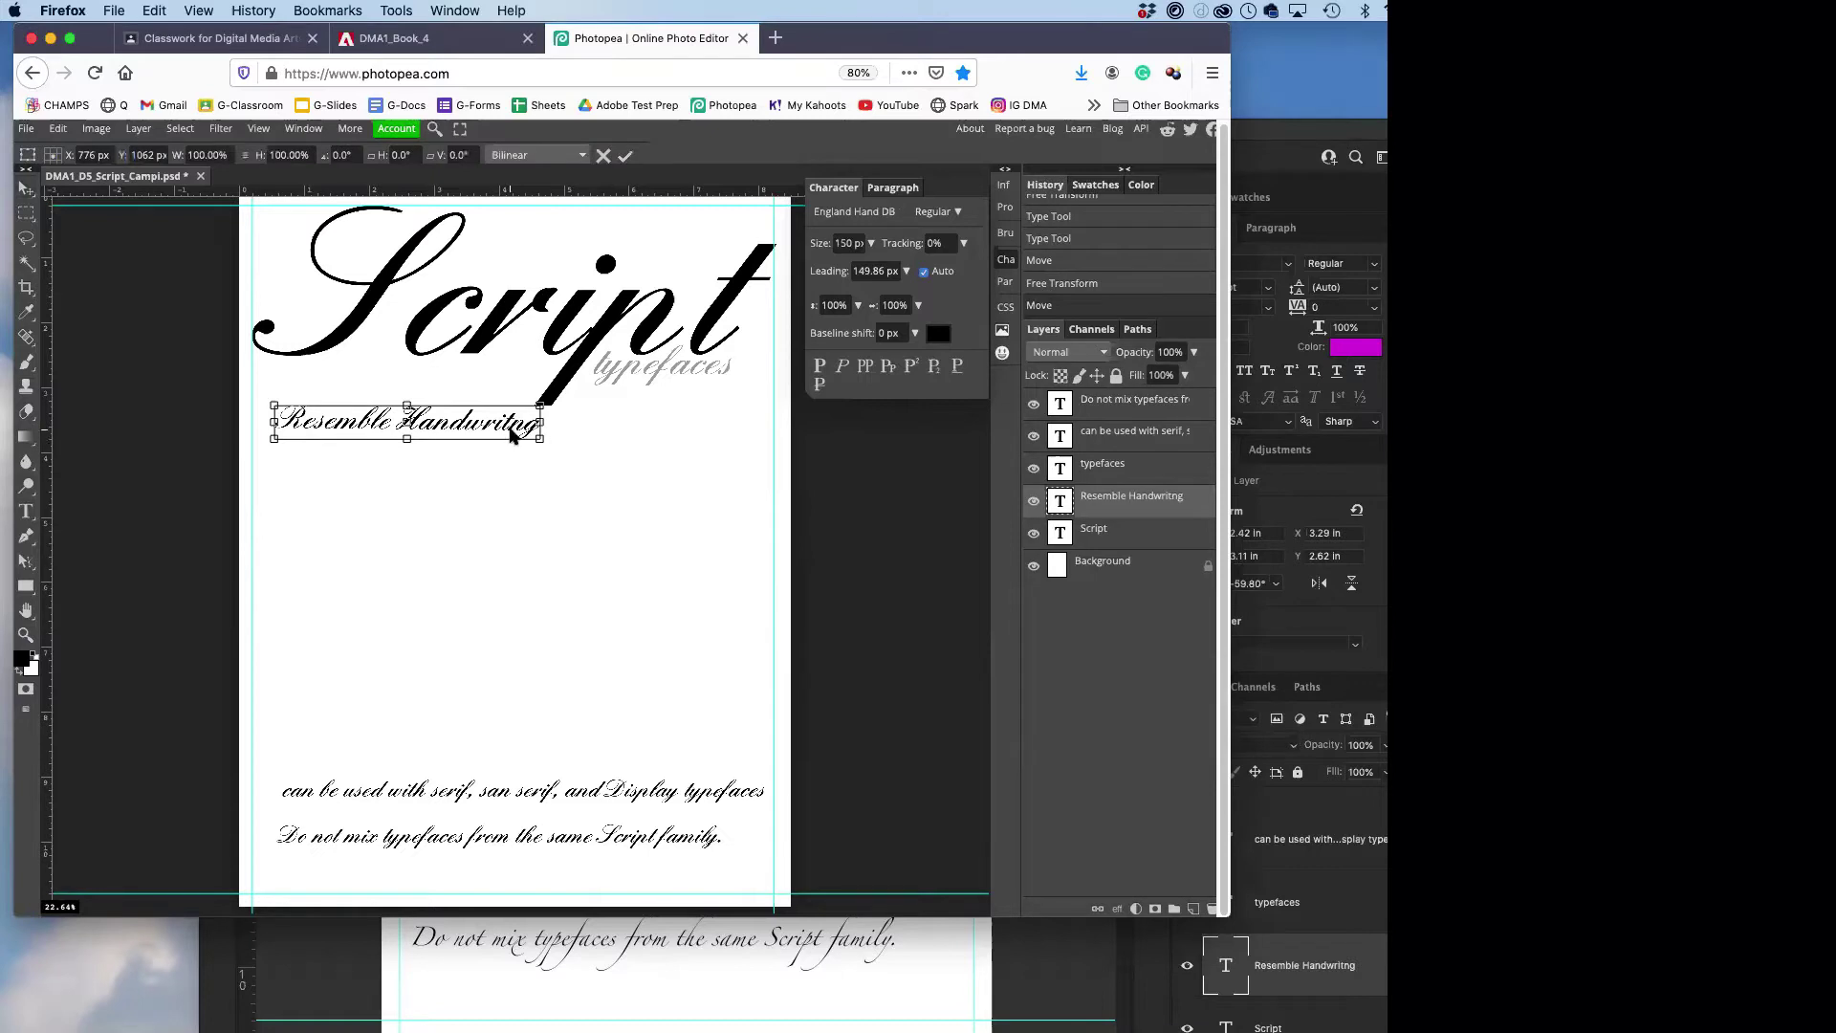
key(Return)
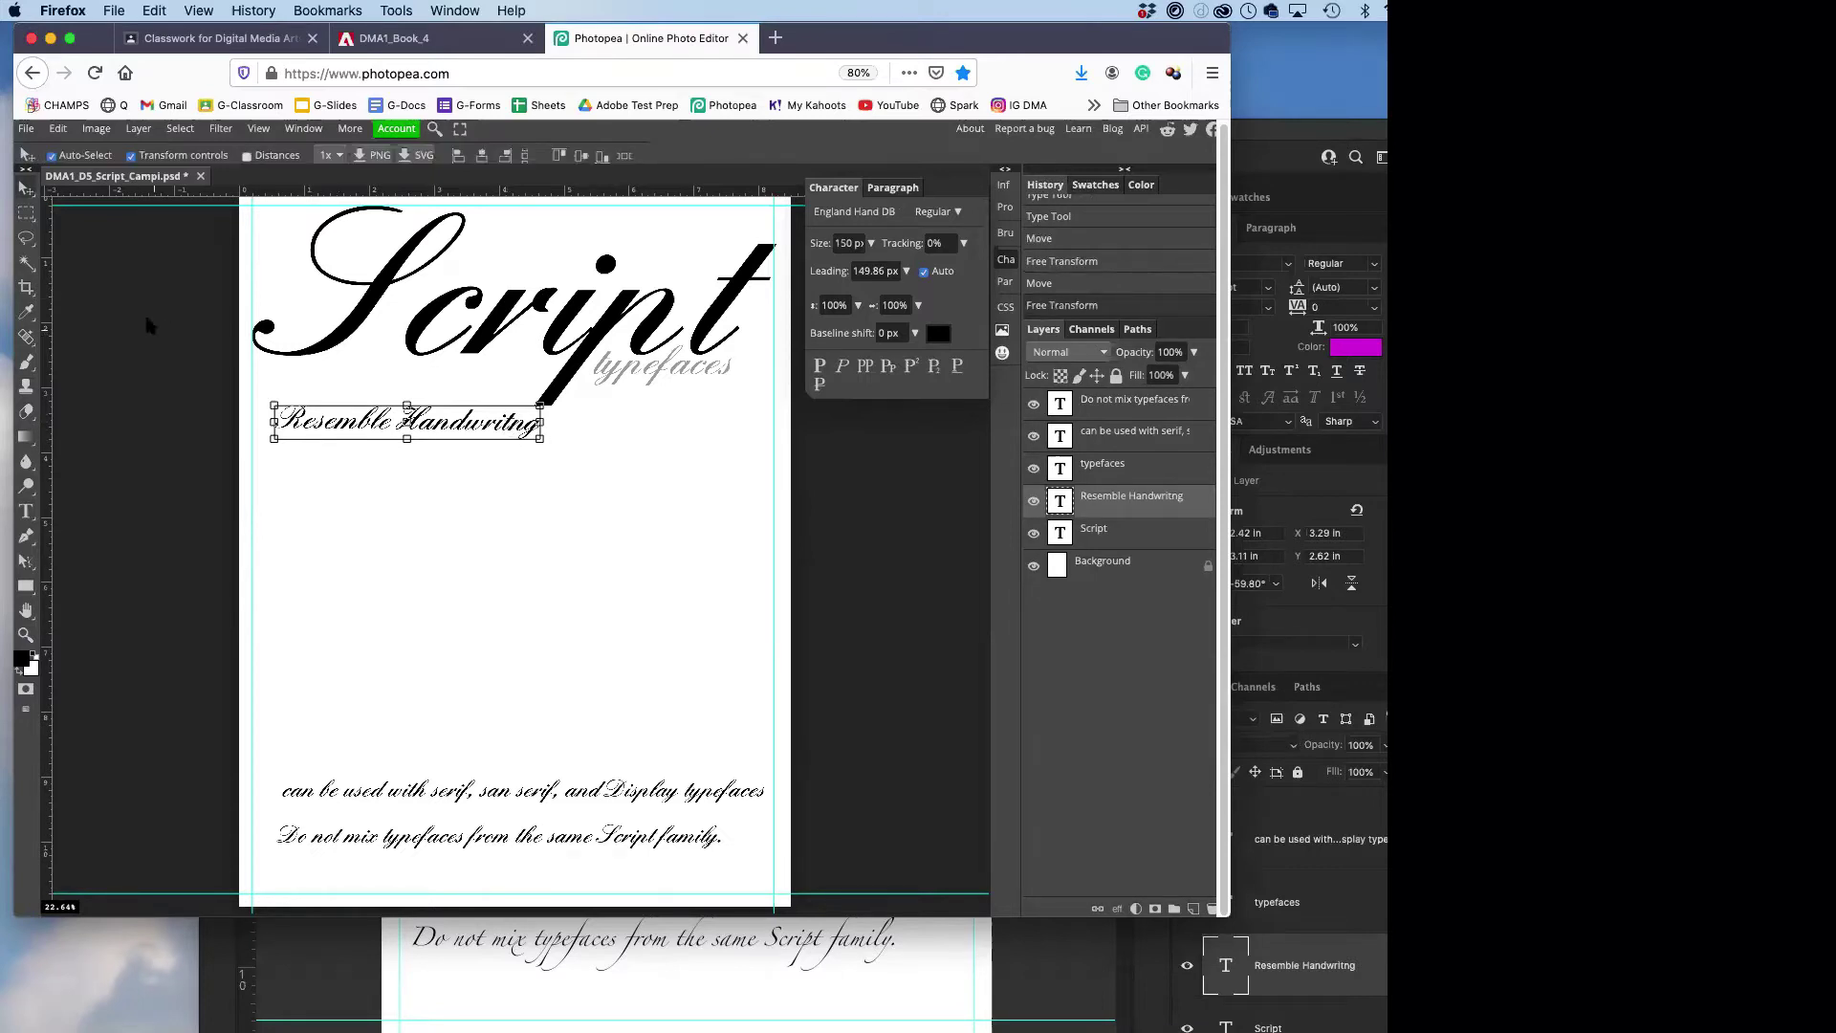
- Insert the missing 'i' to correct the spelling to 'Handwriting'
right_click(26, 510)
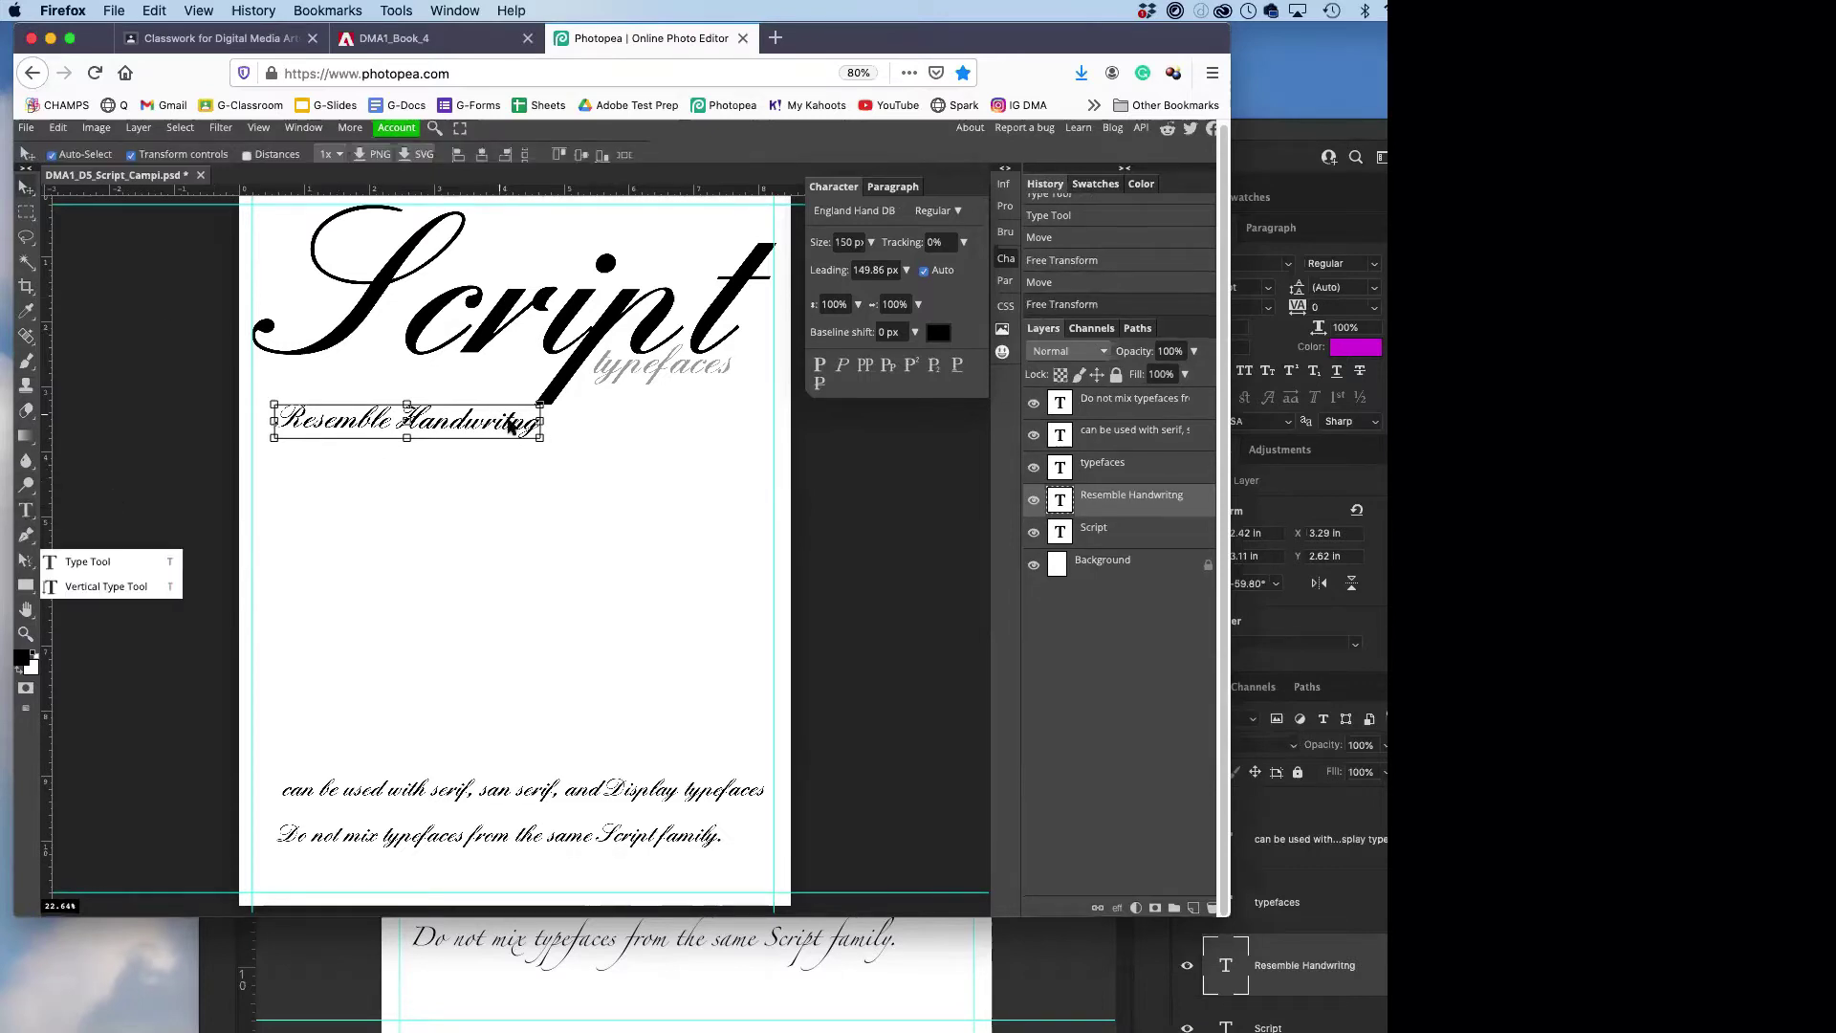
click(88, 561)
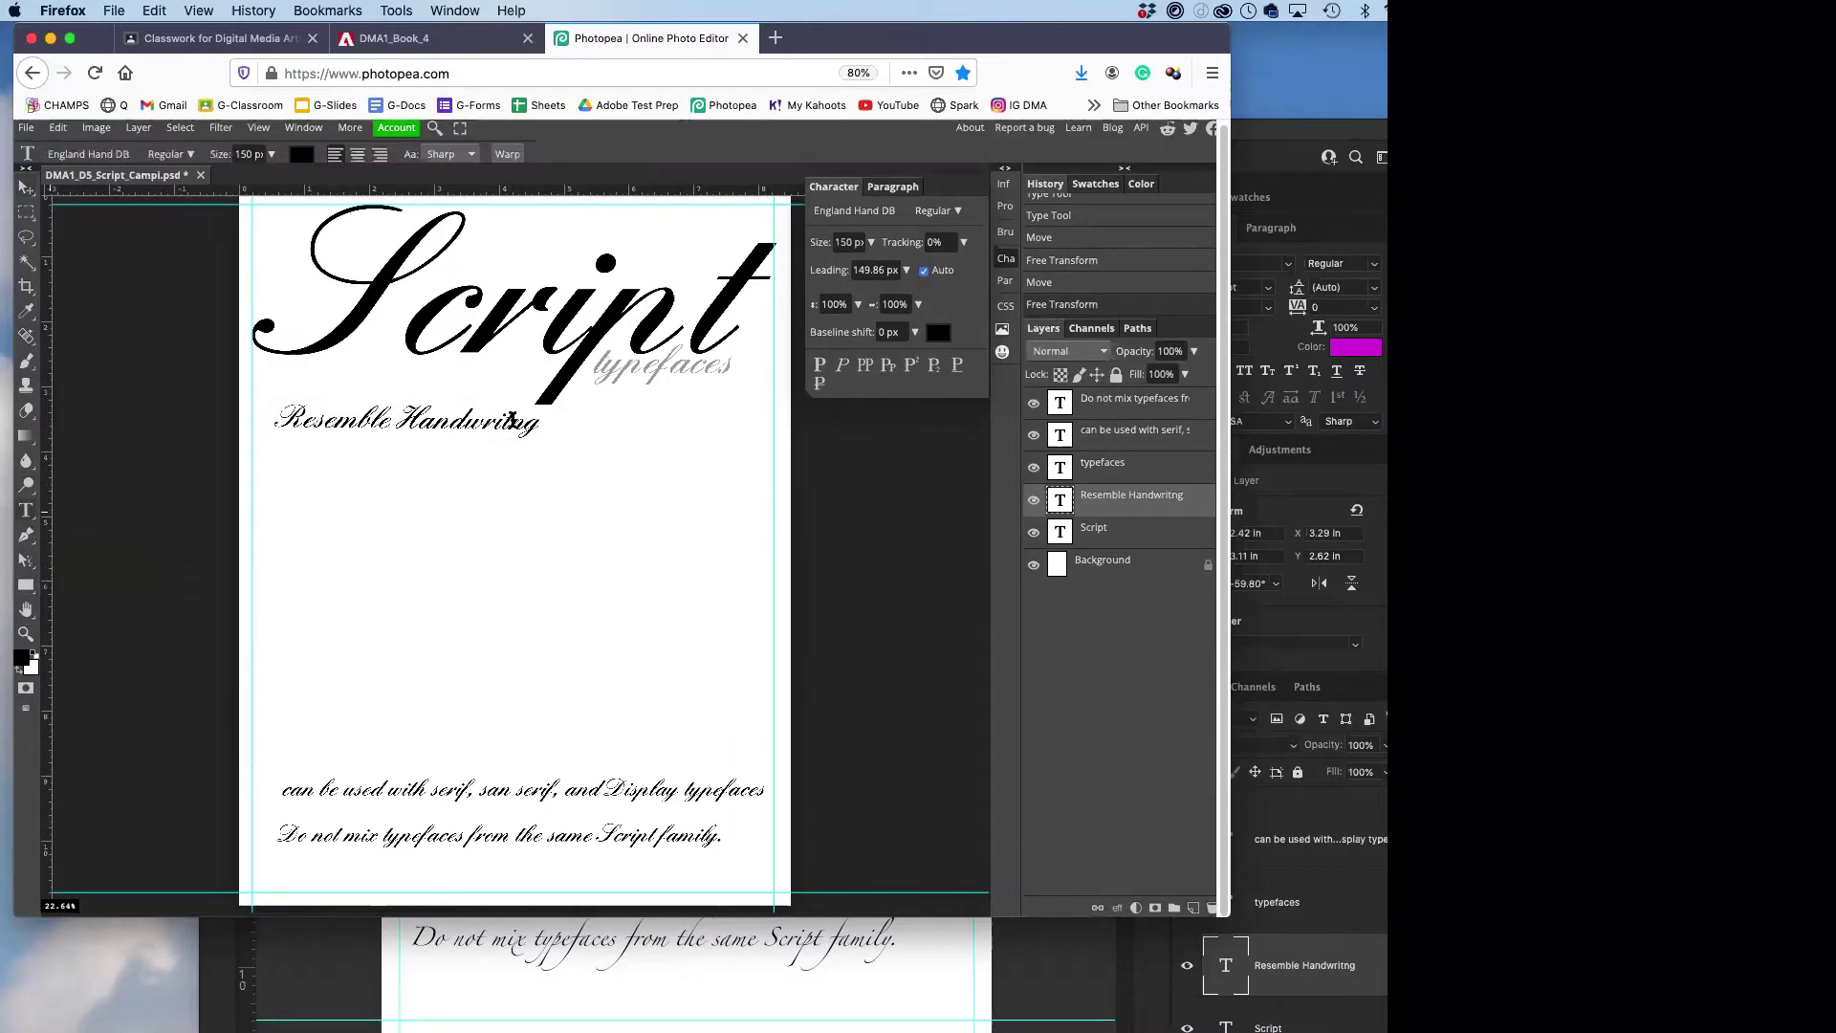
click(509, 421)
text(i)
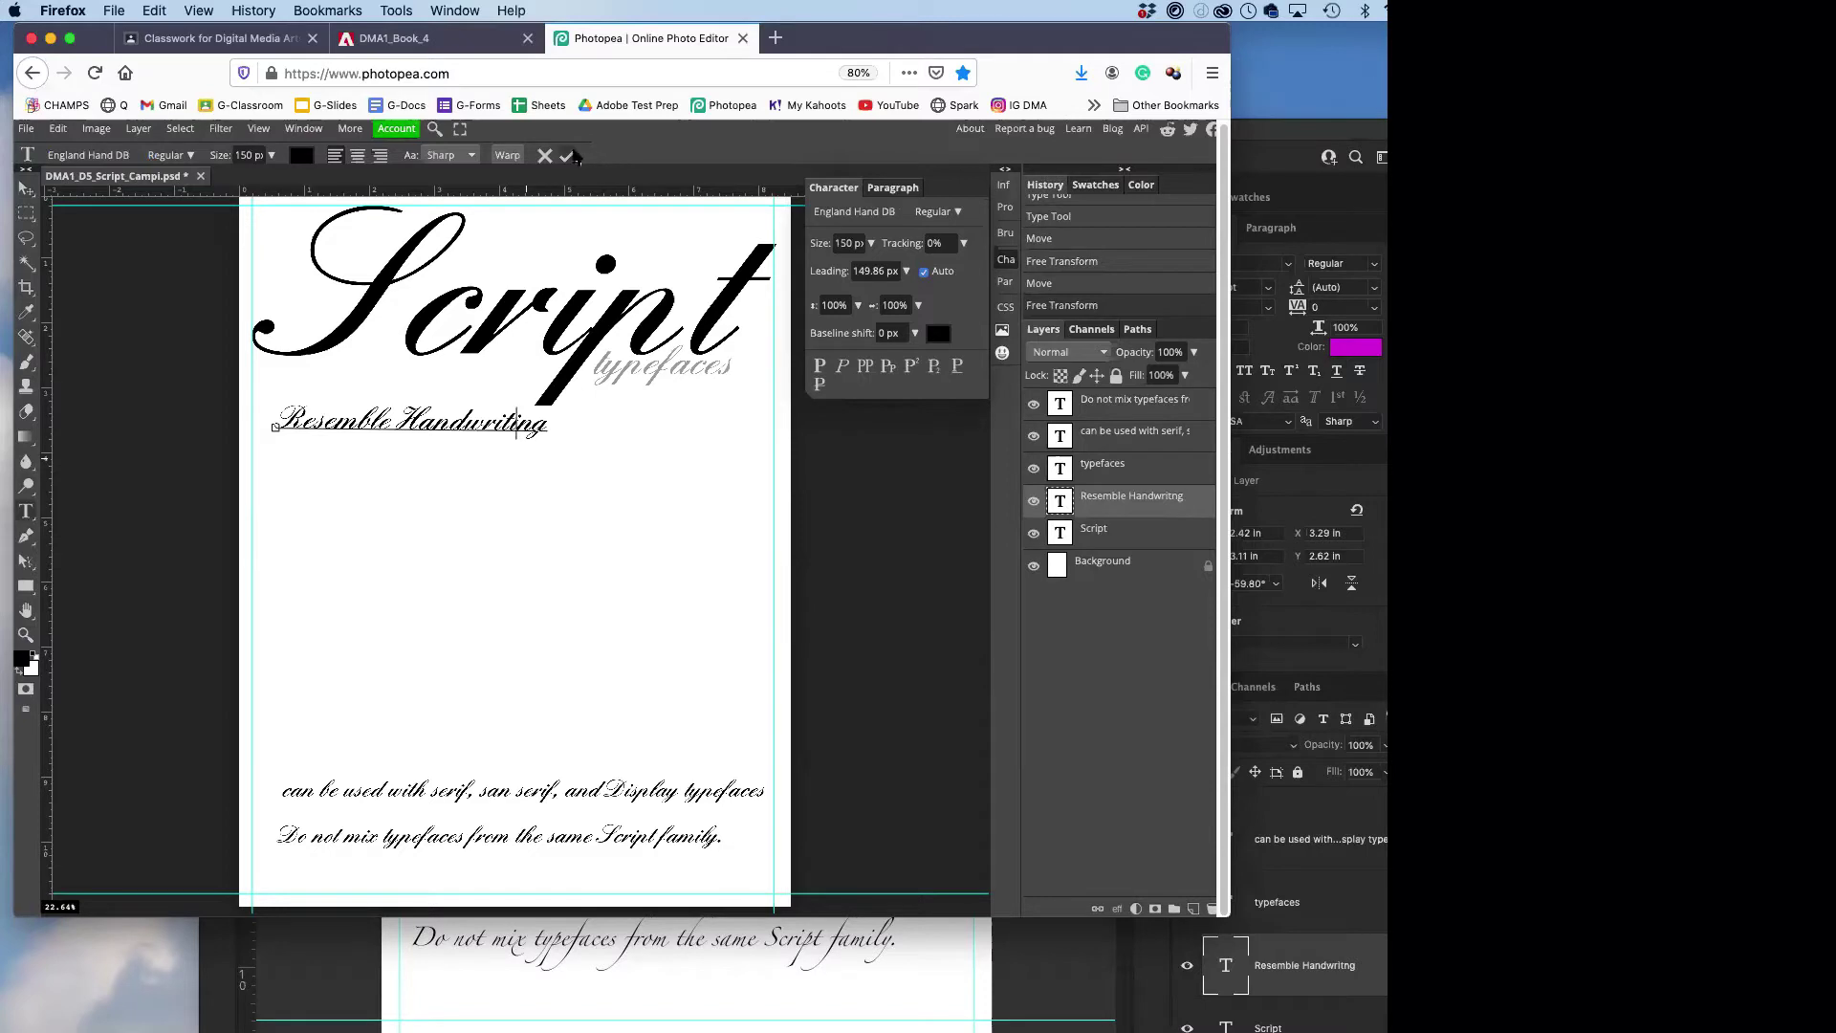
- Commit the spelling fix and colour 'Resemble Handwriting' vivid magenta #f410f7
click(568, 156)
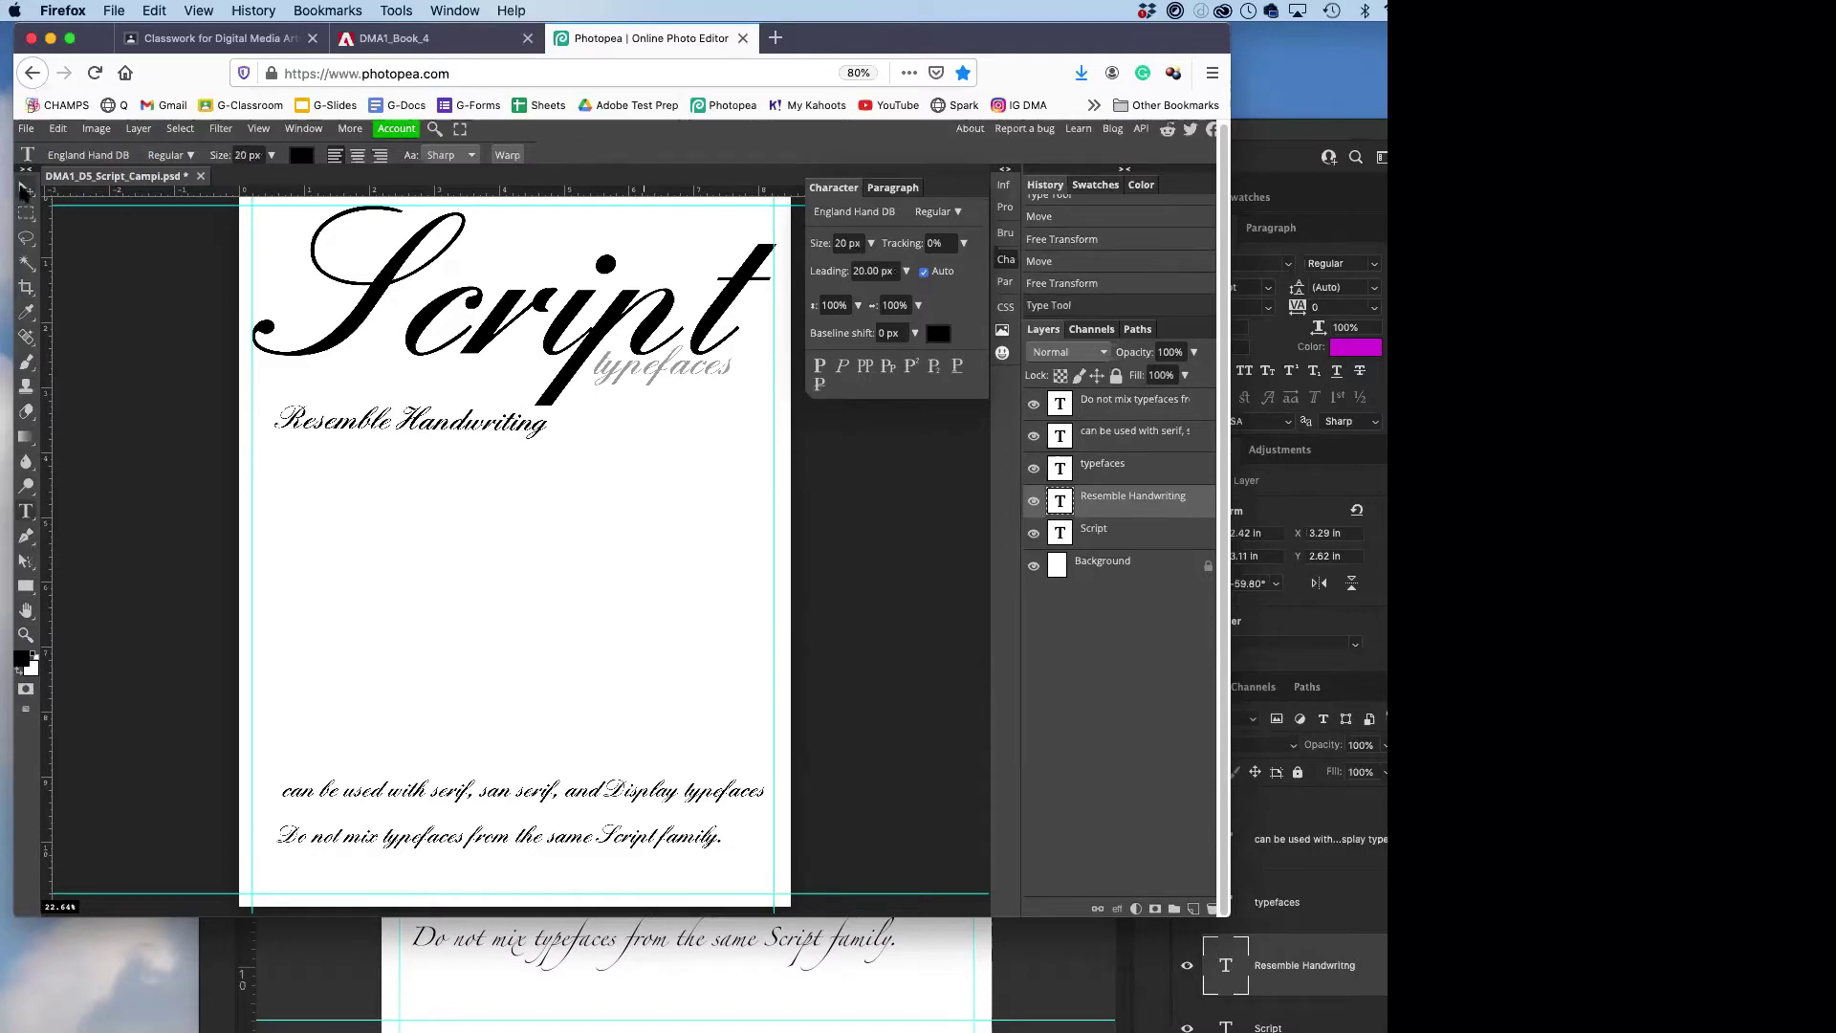
click(26, 190)
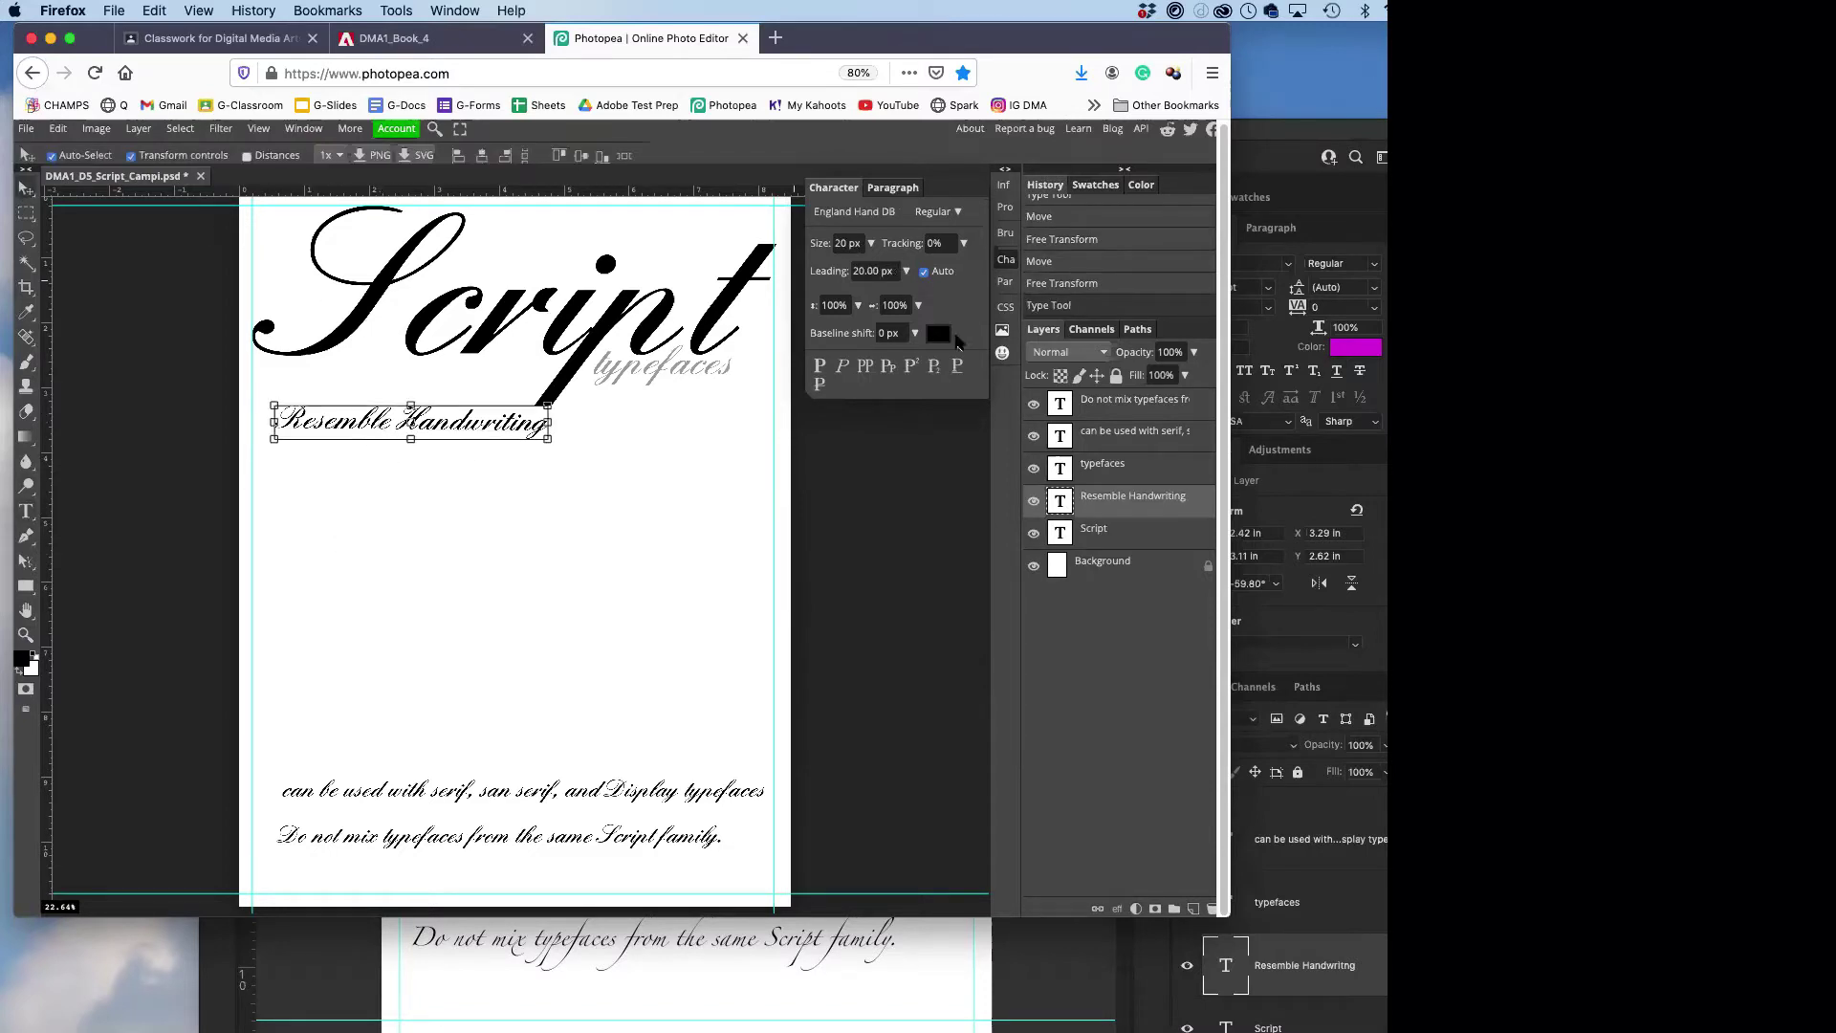
click(941, 339)
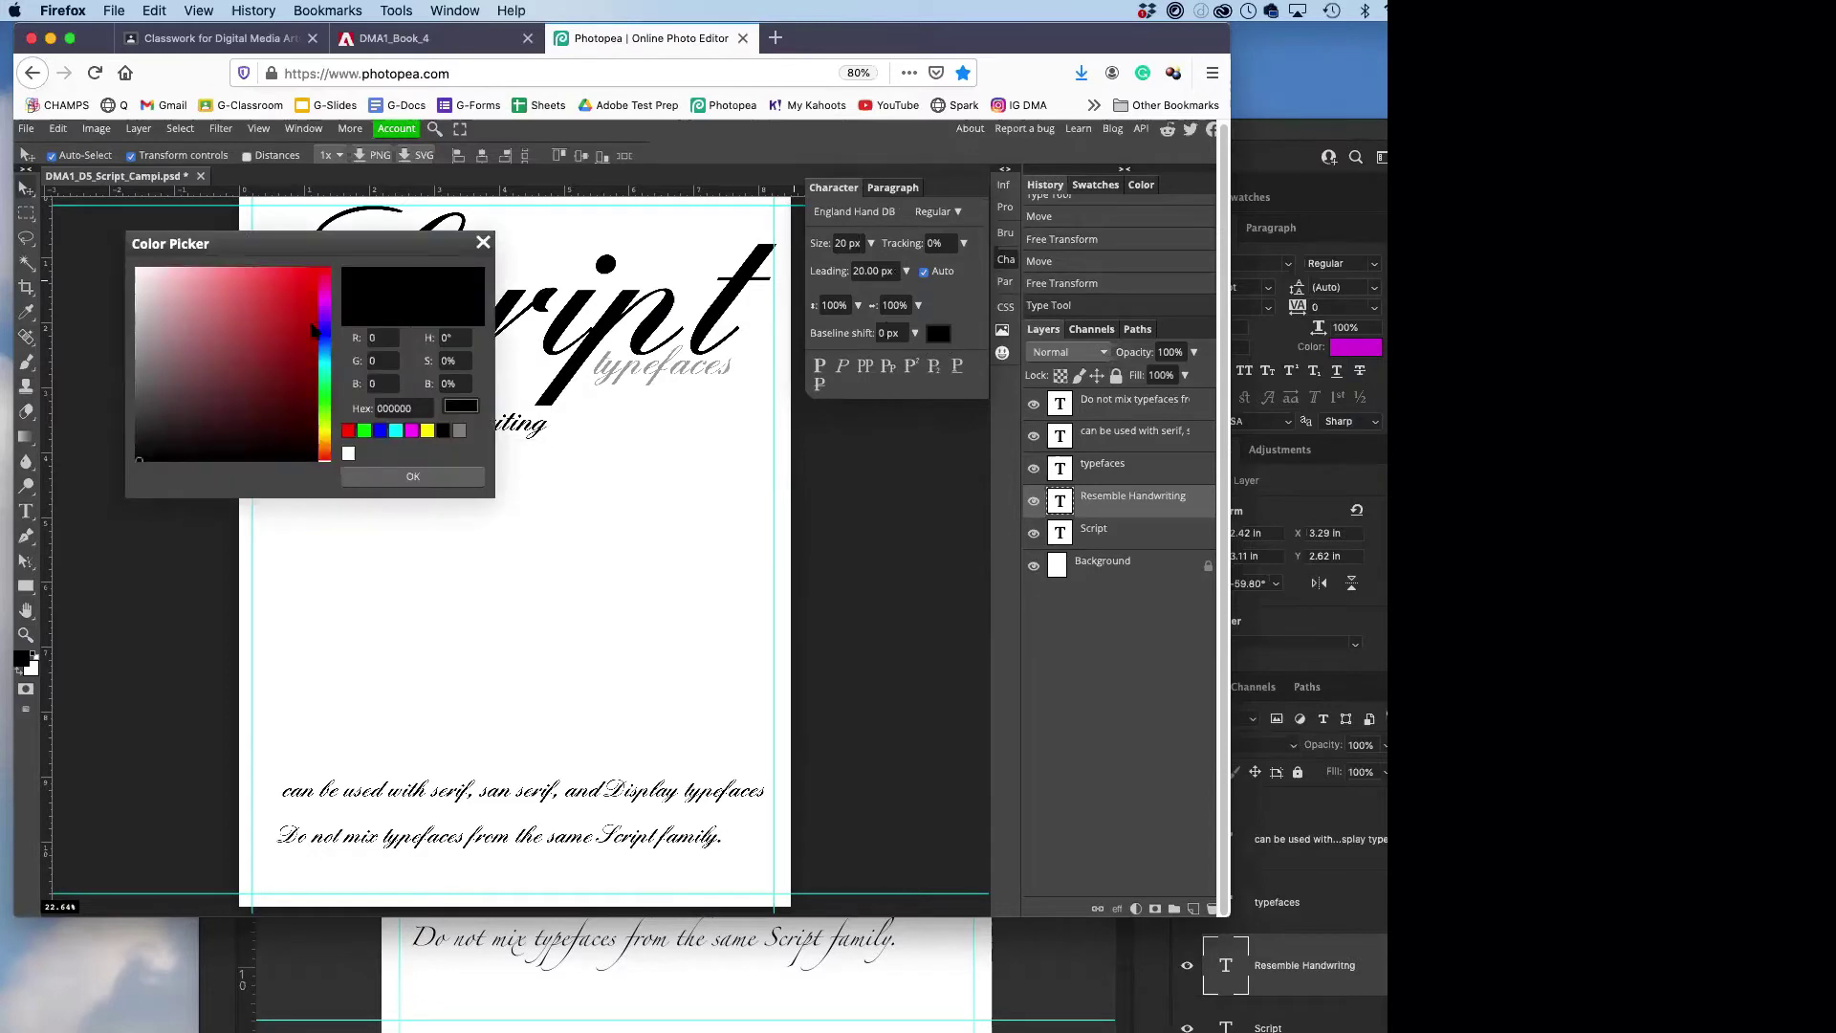
click(300, 325)
click(326, 301)
click(247, 272)
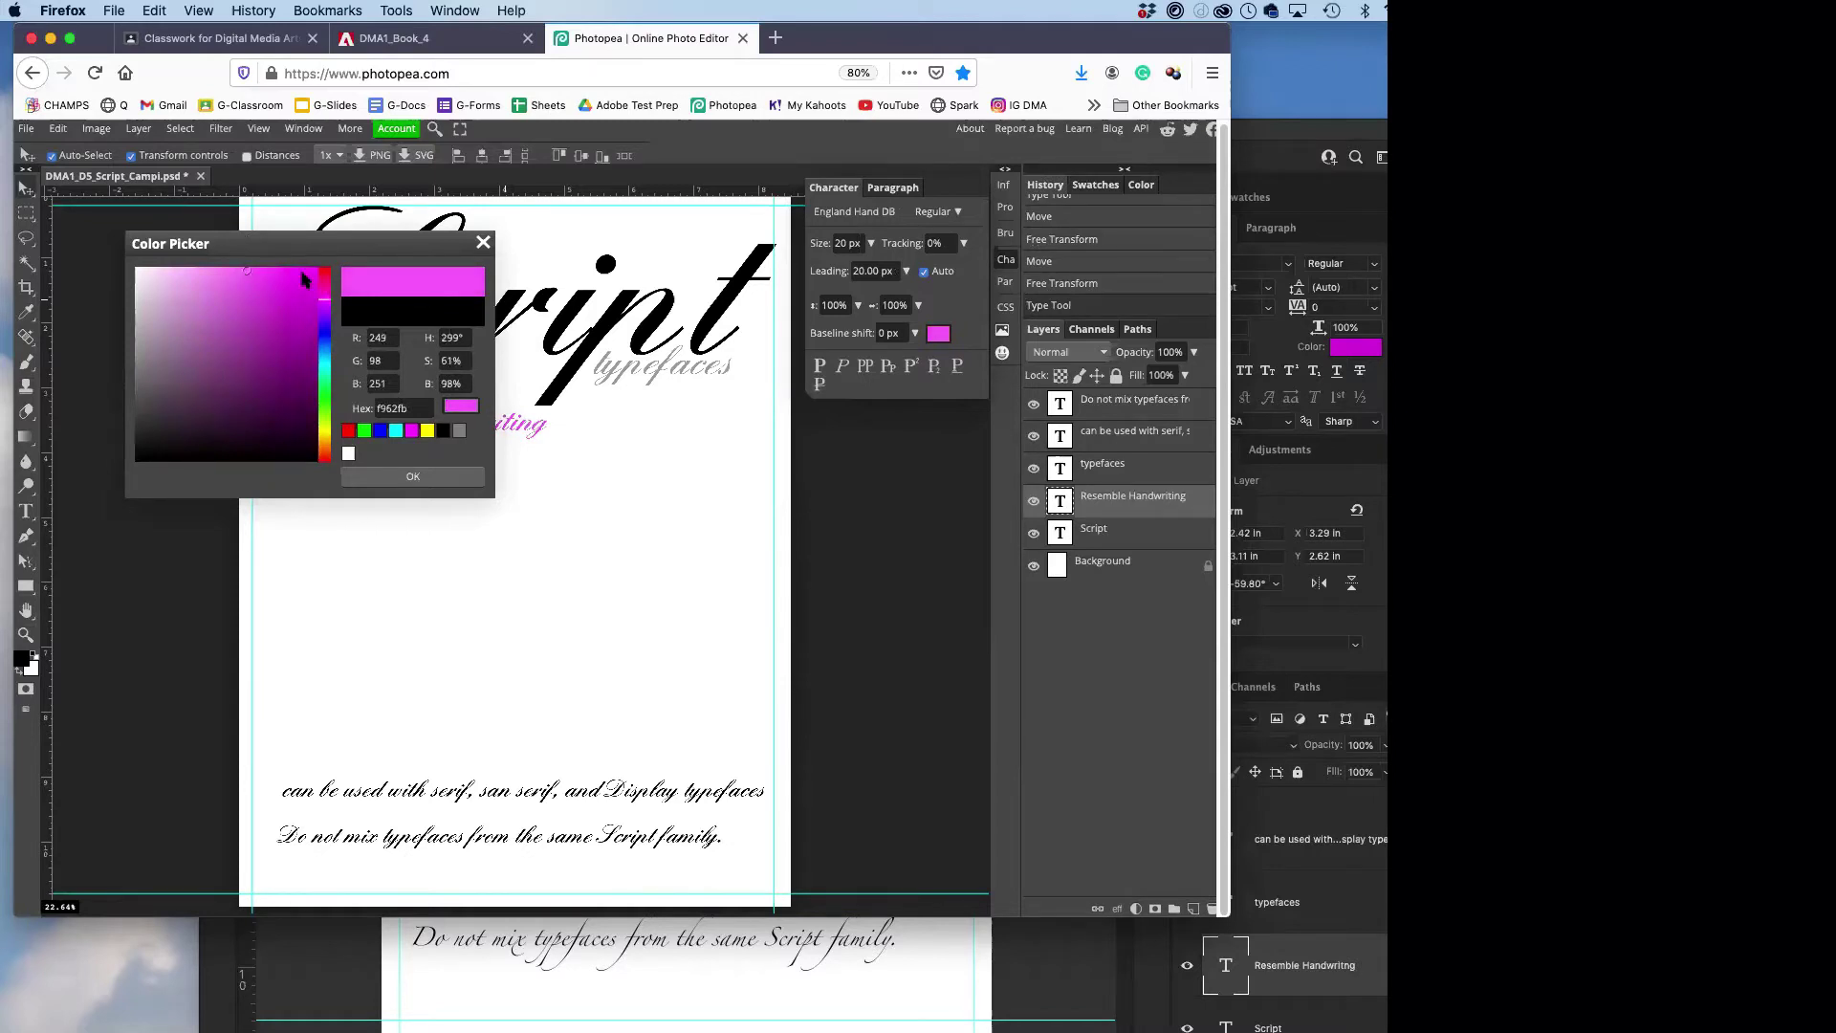
click(290, 272)
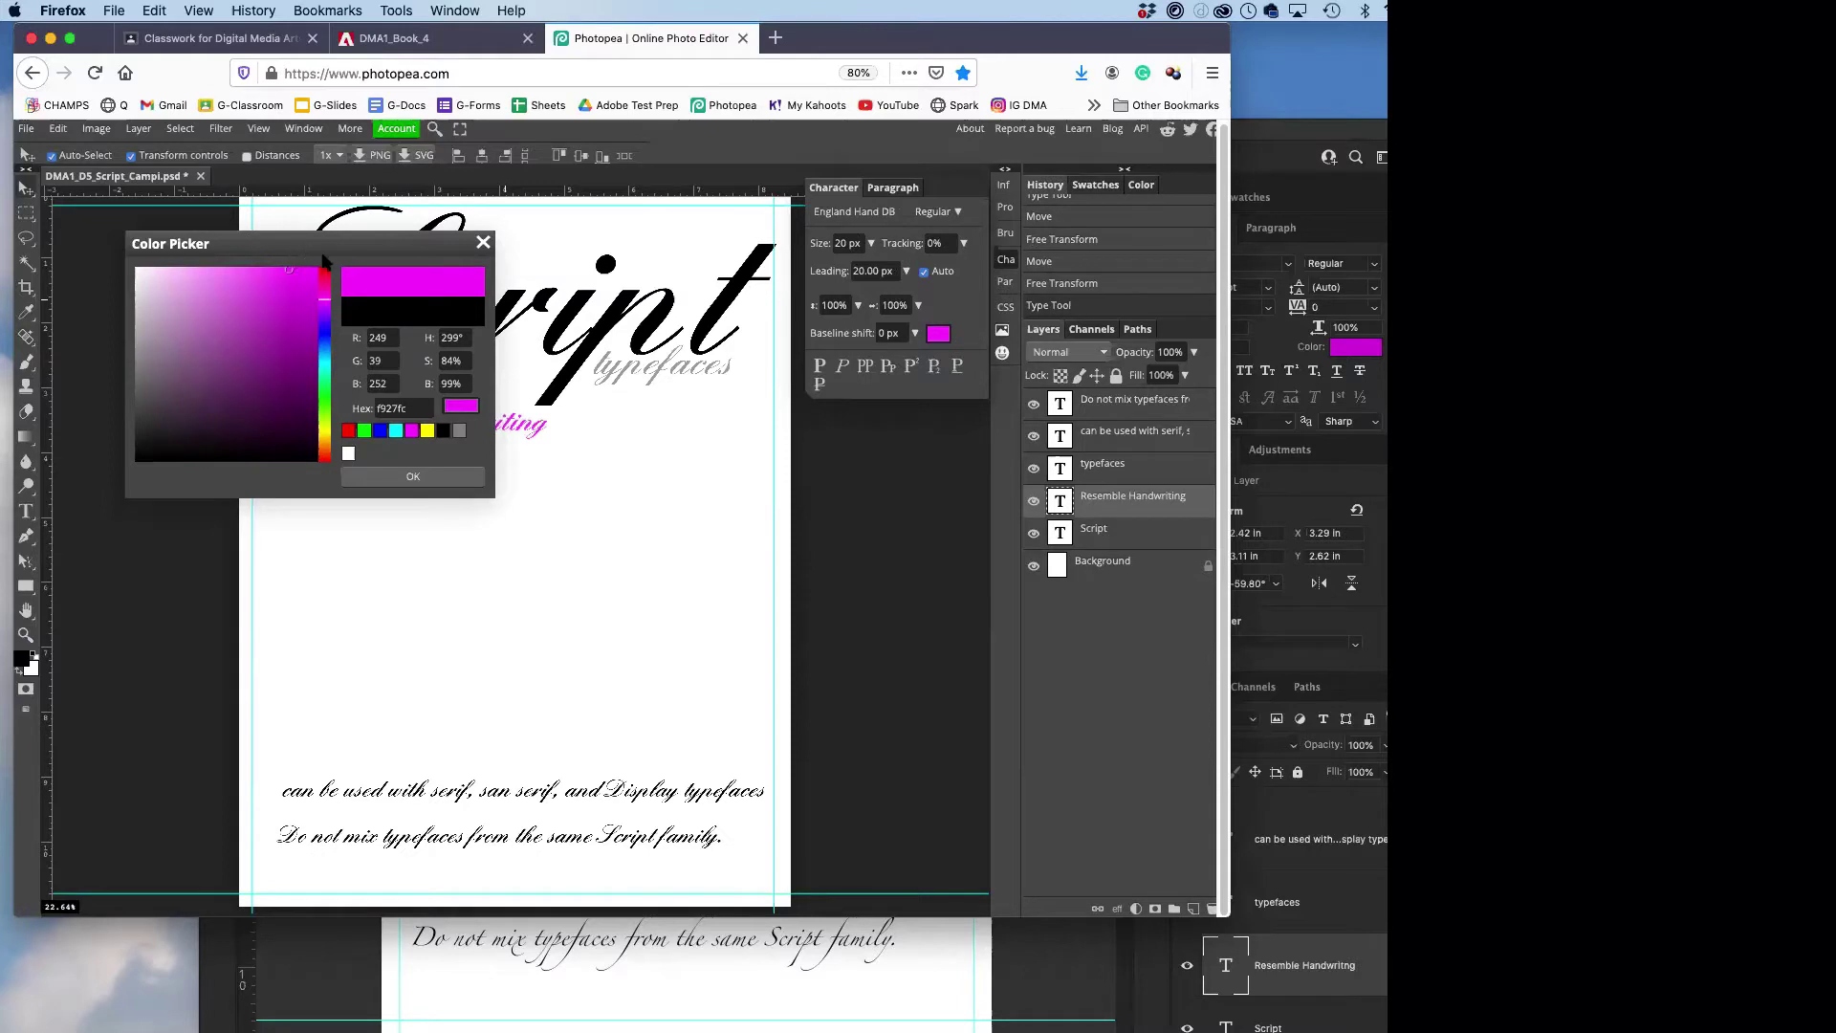
click(309, 278)
click(409, 478)
click(572, 508)
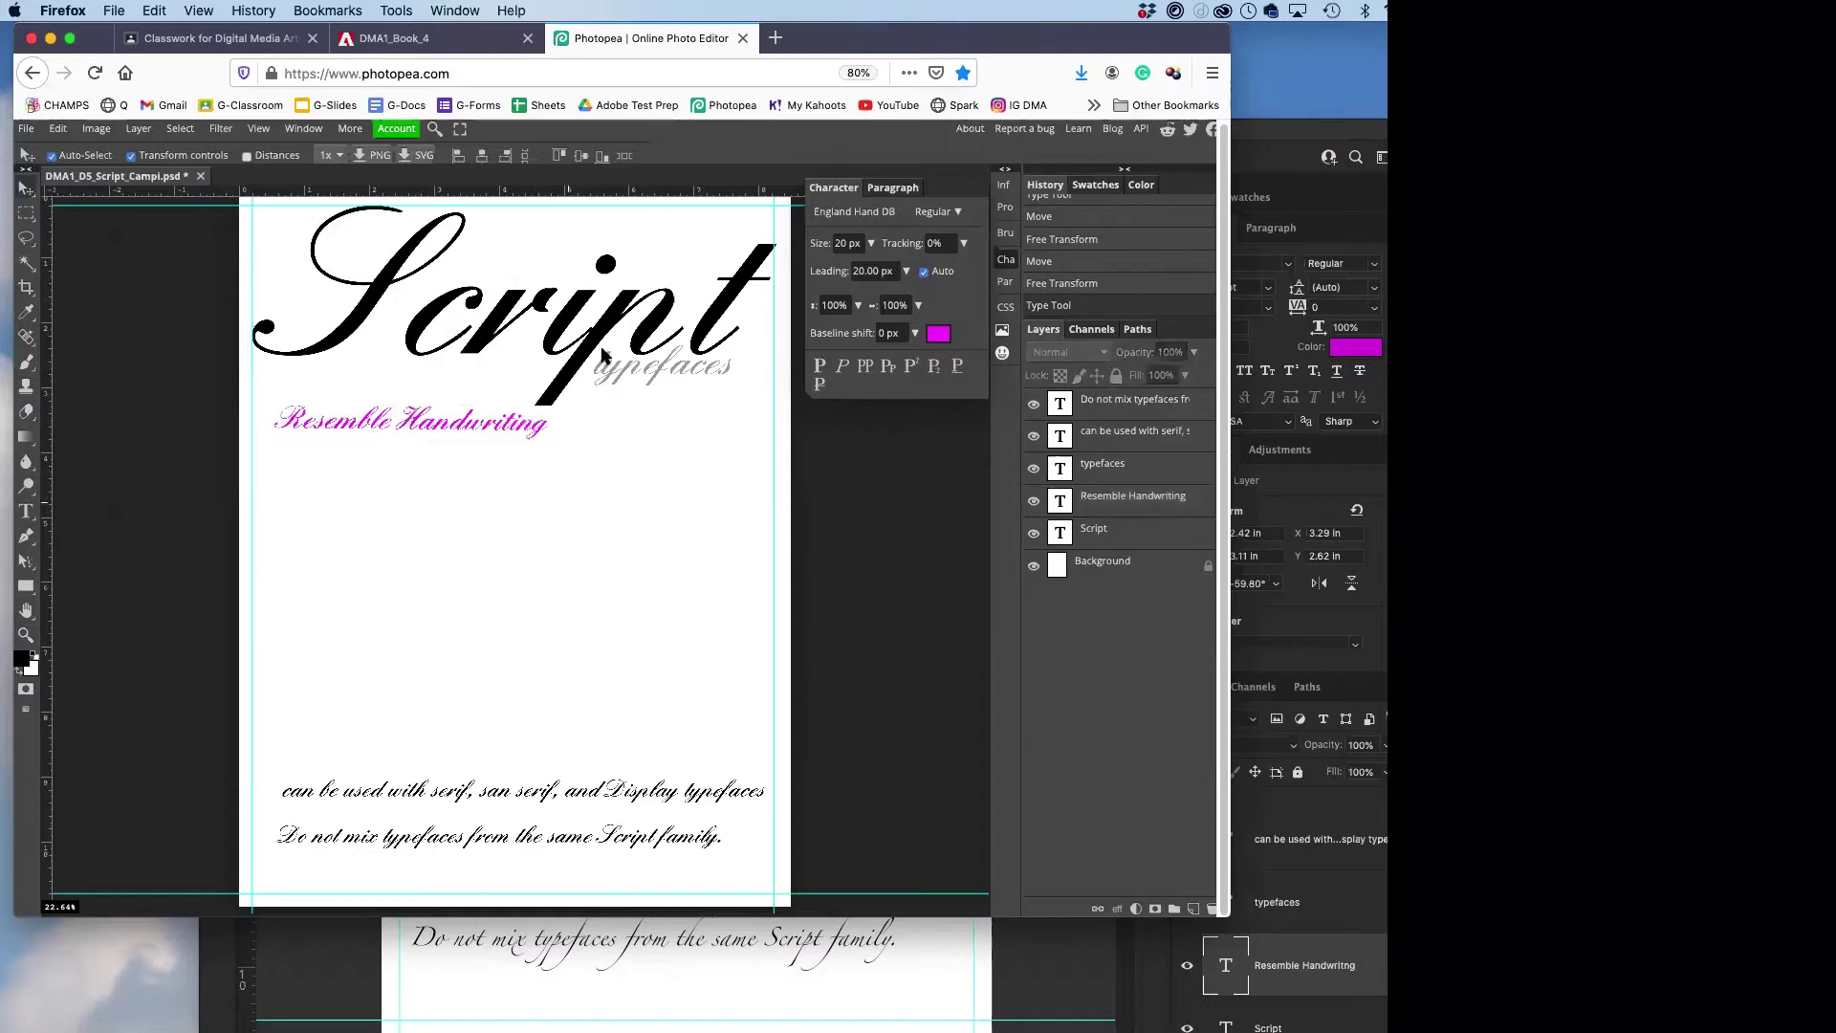
- Save the Photopea poster to disk as the PSD download DMA1_D5_Script_Campi.psd
key(ctrl+s)
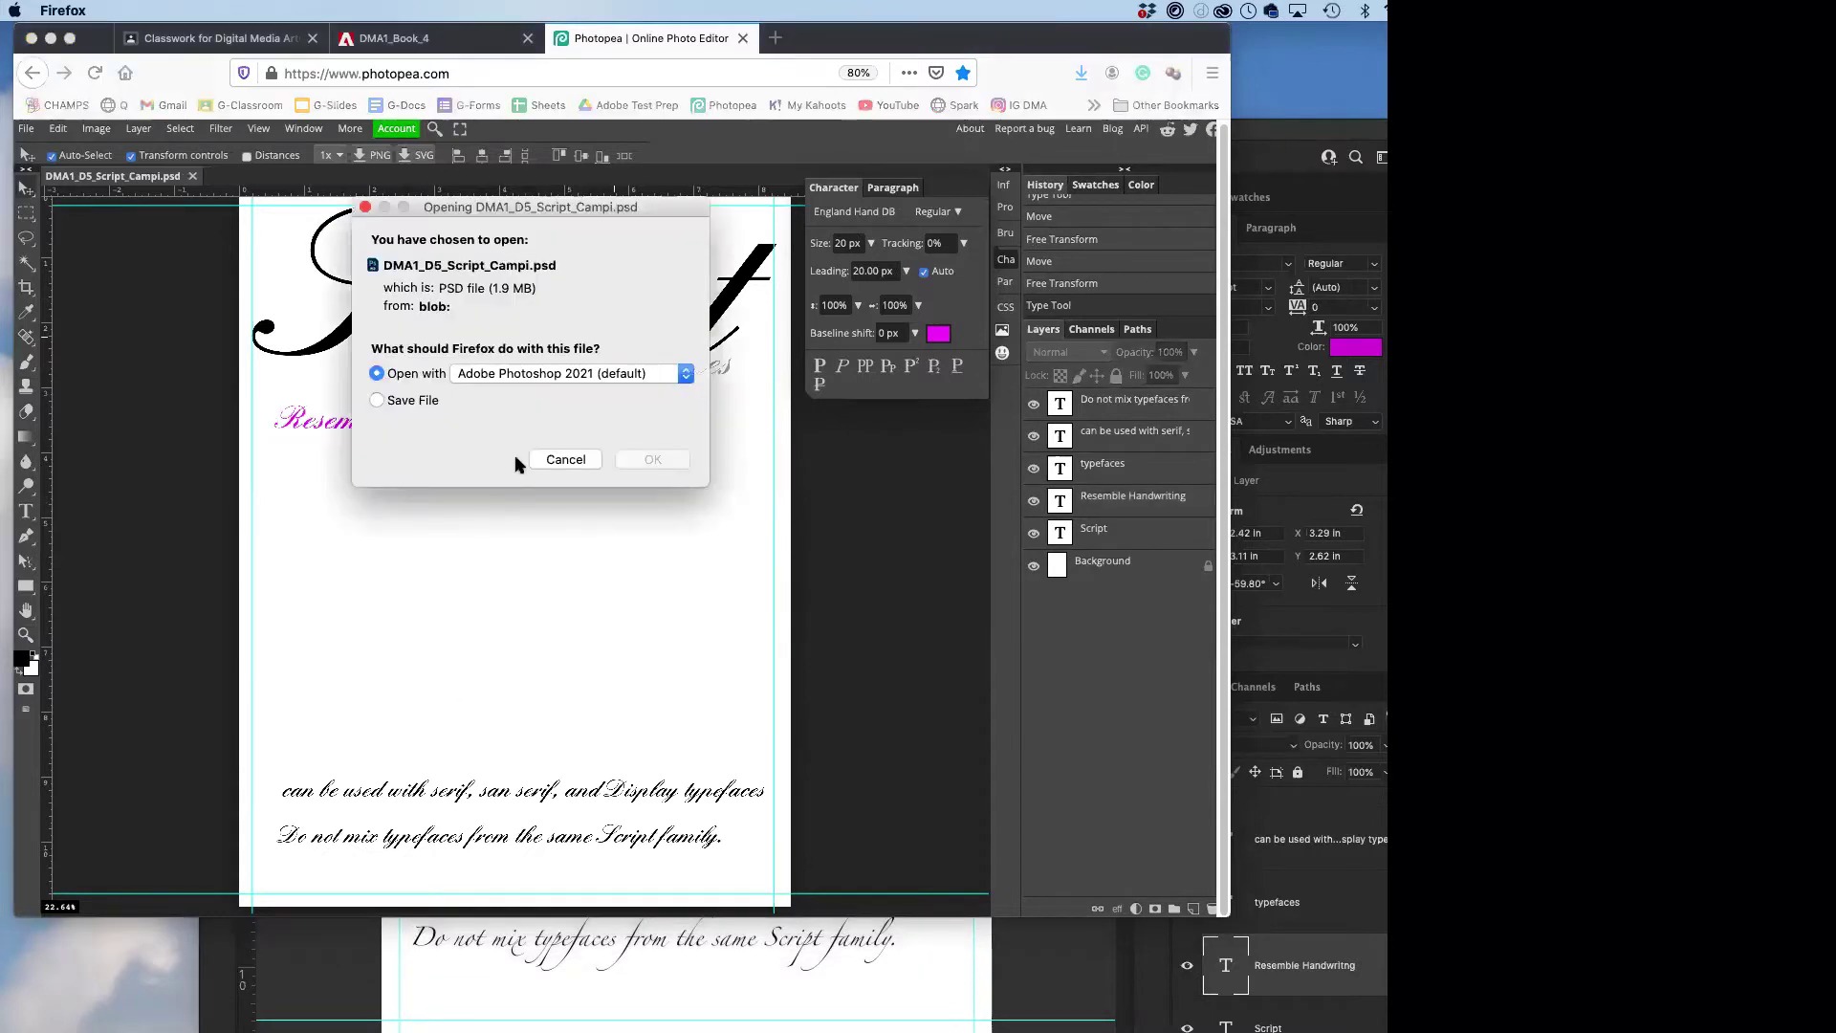
click(377, 401)
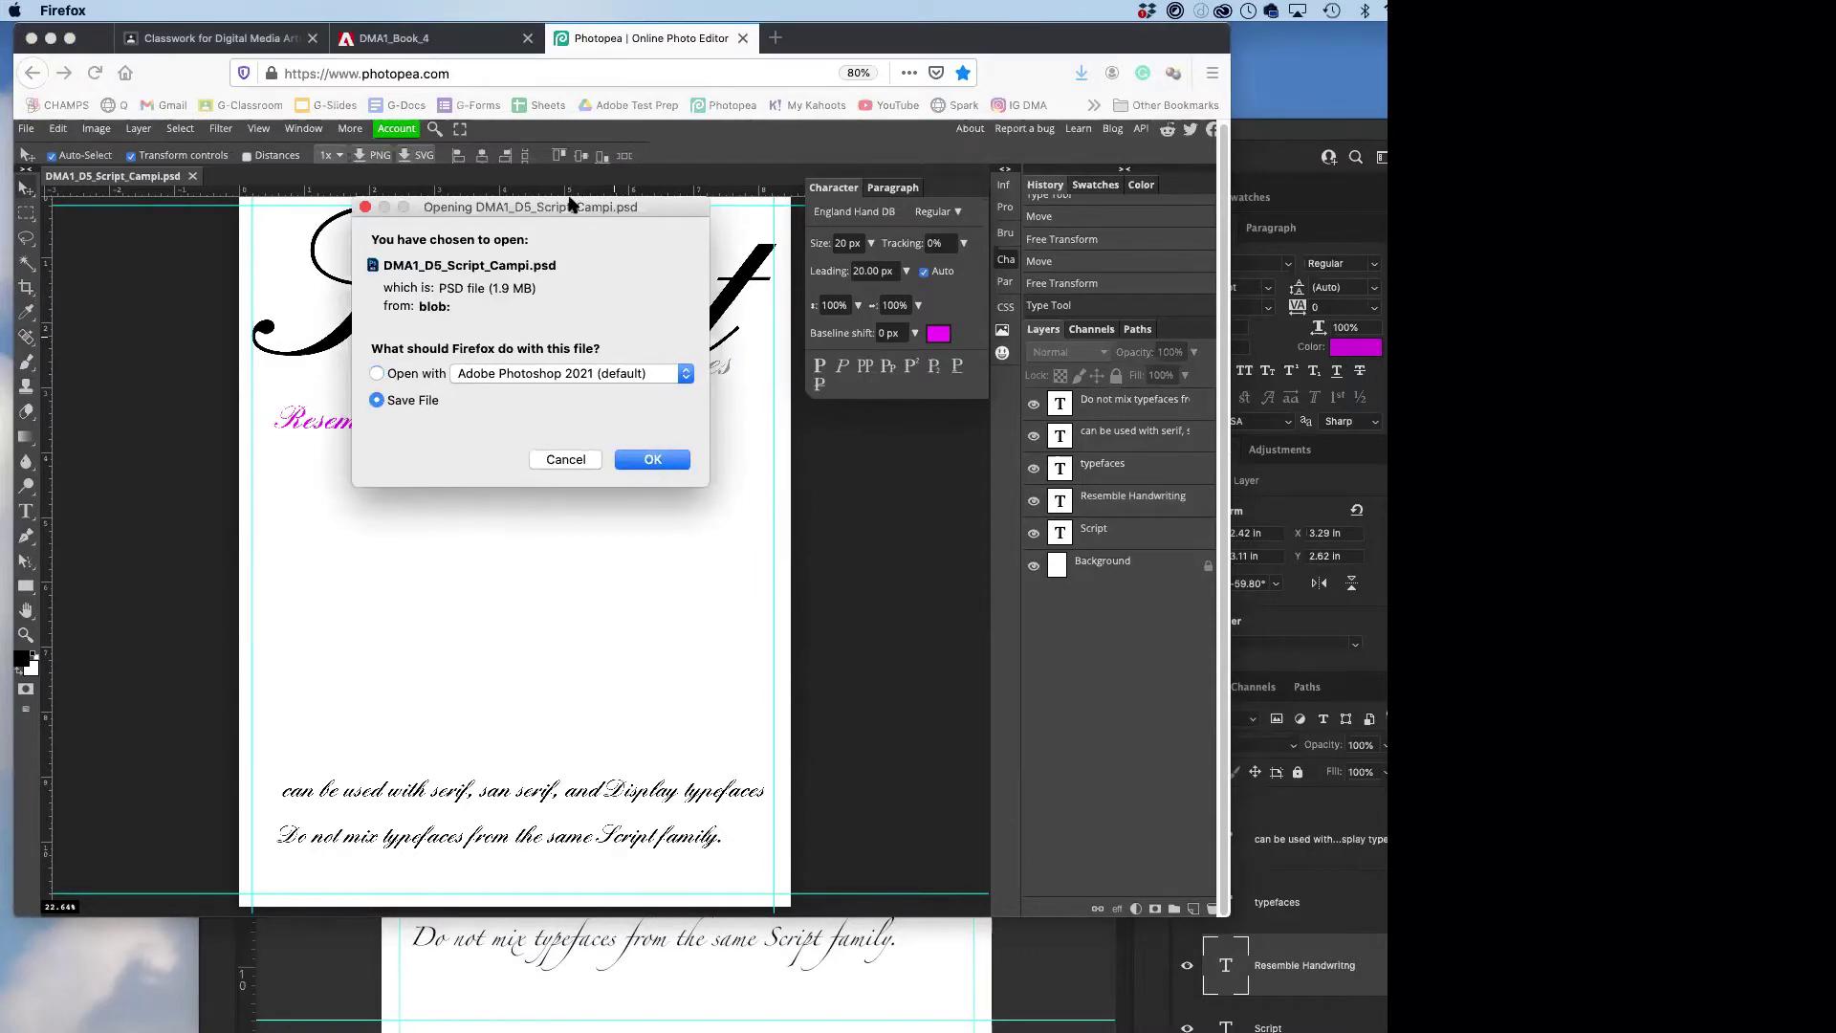
click(651, 463)
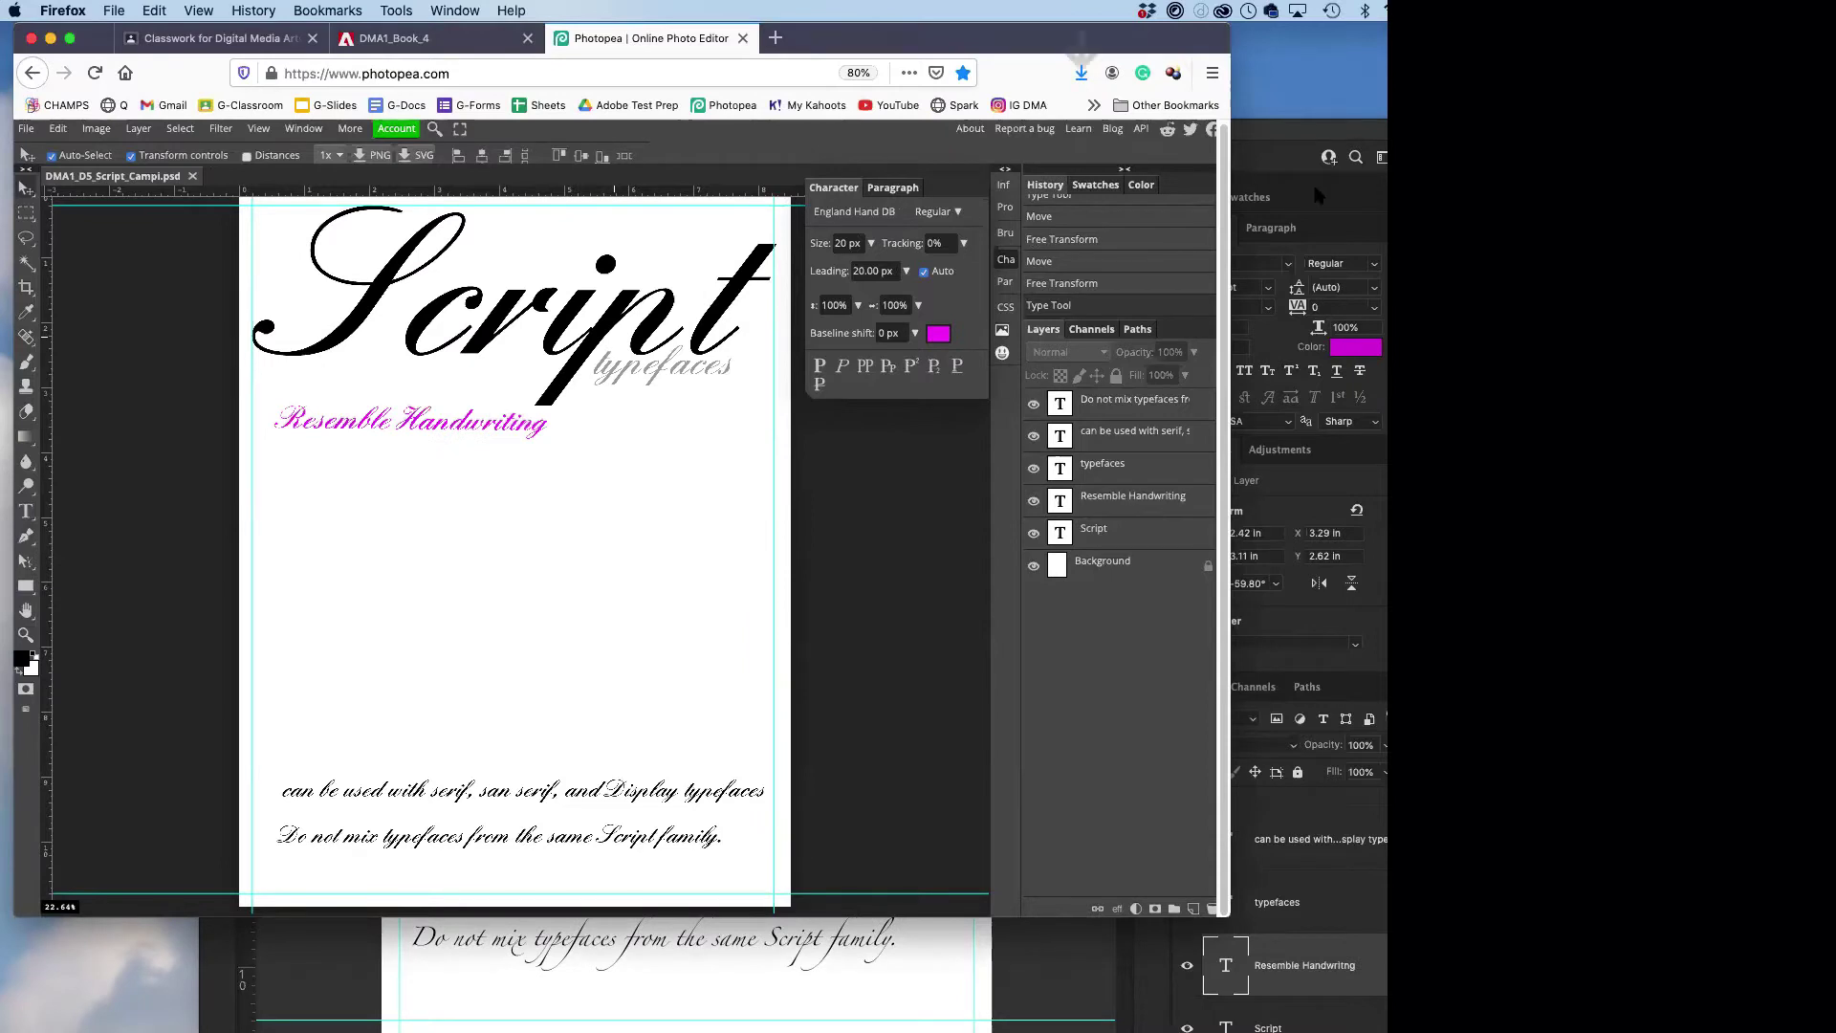
- In Photoshop, save the poster as DMA1_D5_Script_Campi.psd in Documents' DMA19 media files folder
click(1268, 145)
drag(1152, 141, 1028, 110)
key(super+shift+s)
drag(873, 165, 563, 80)
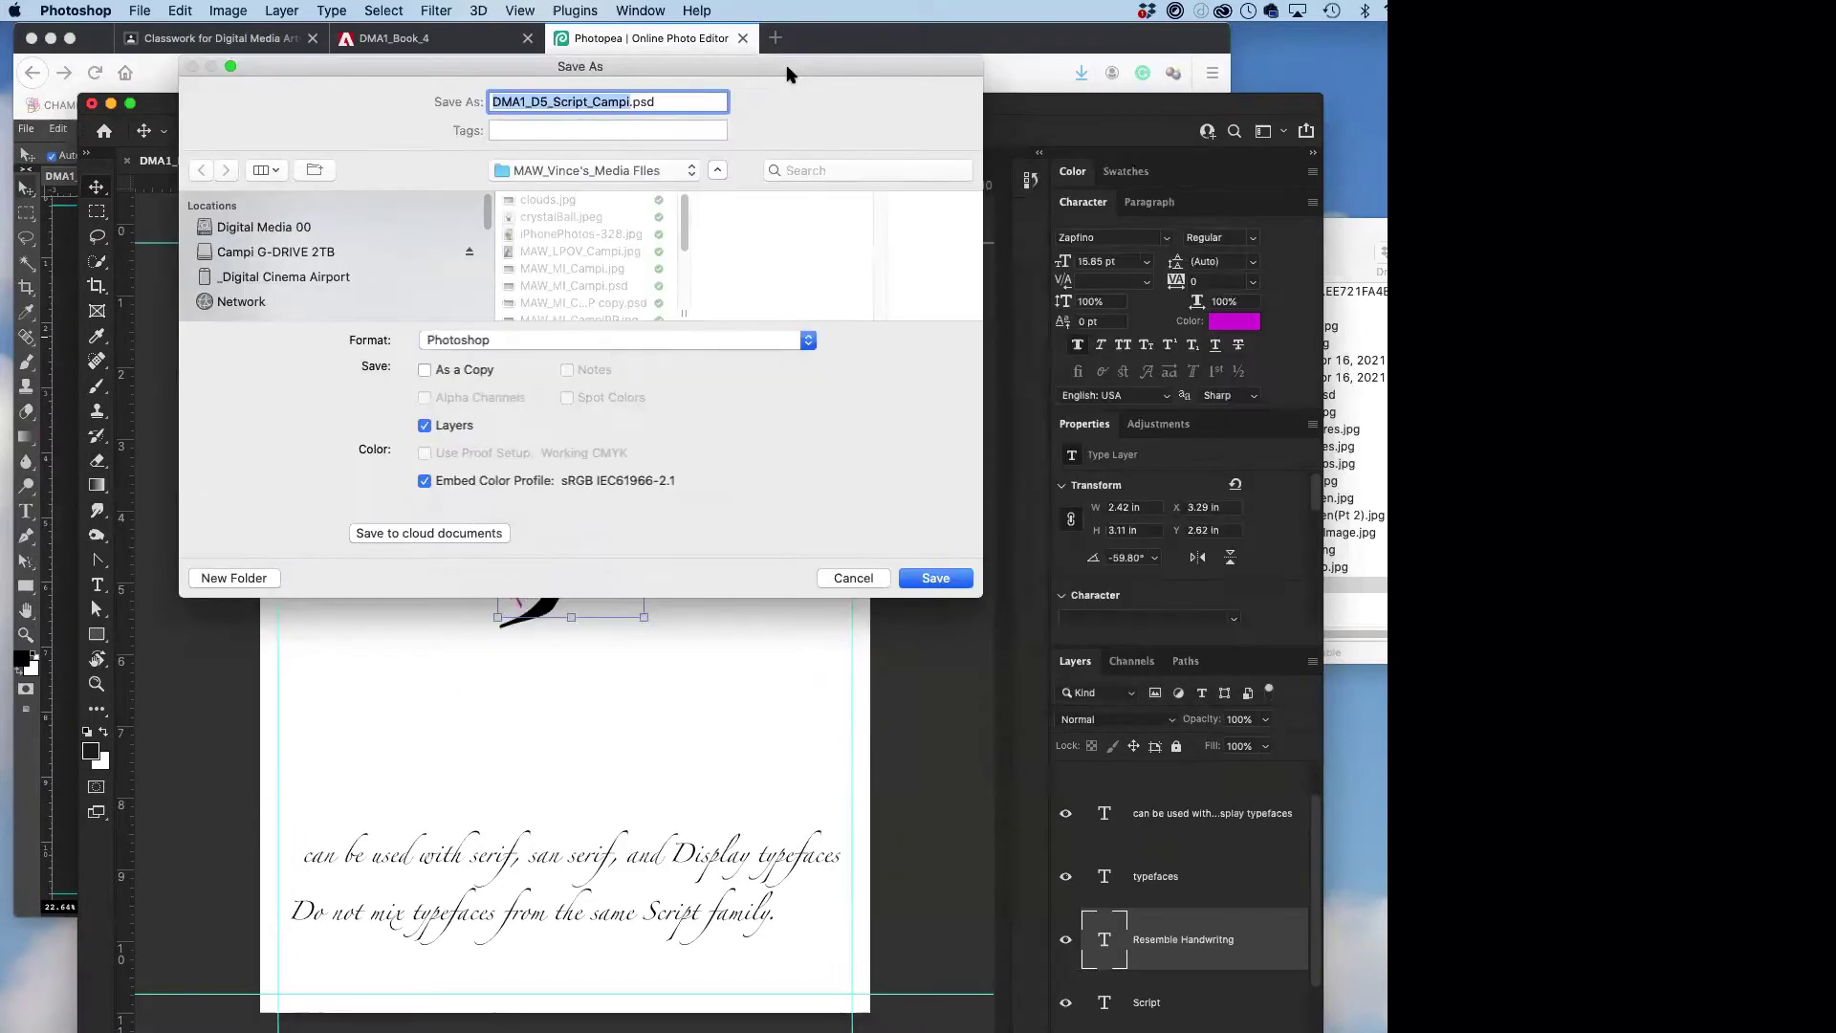
click(653, 171)
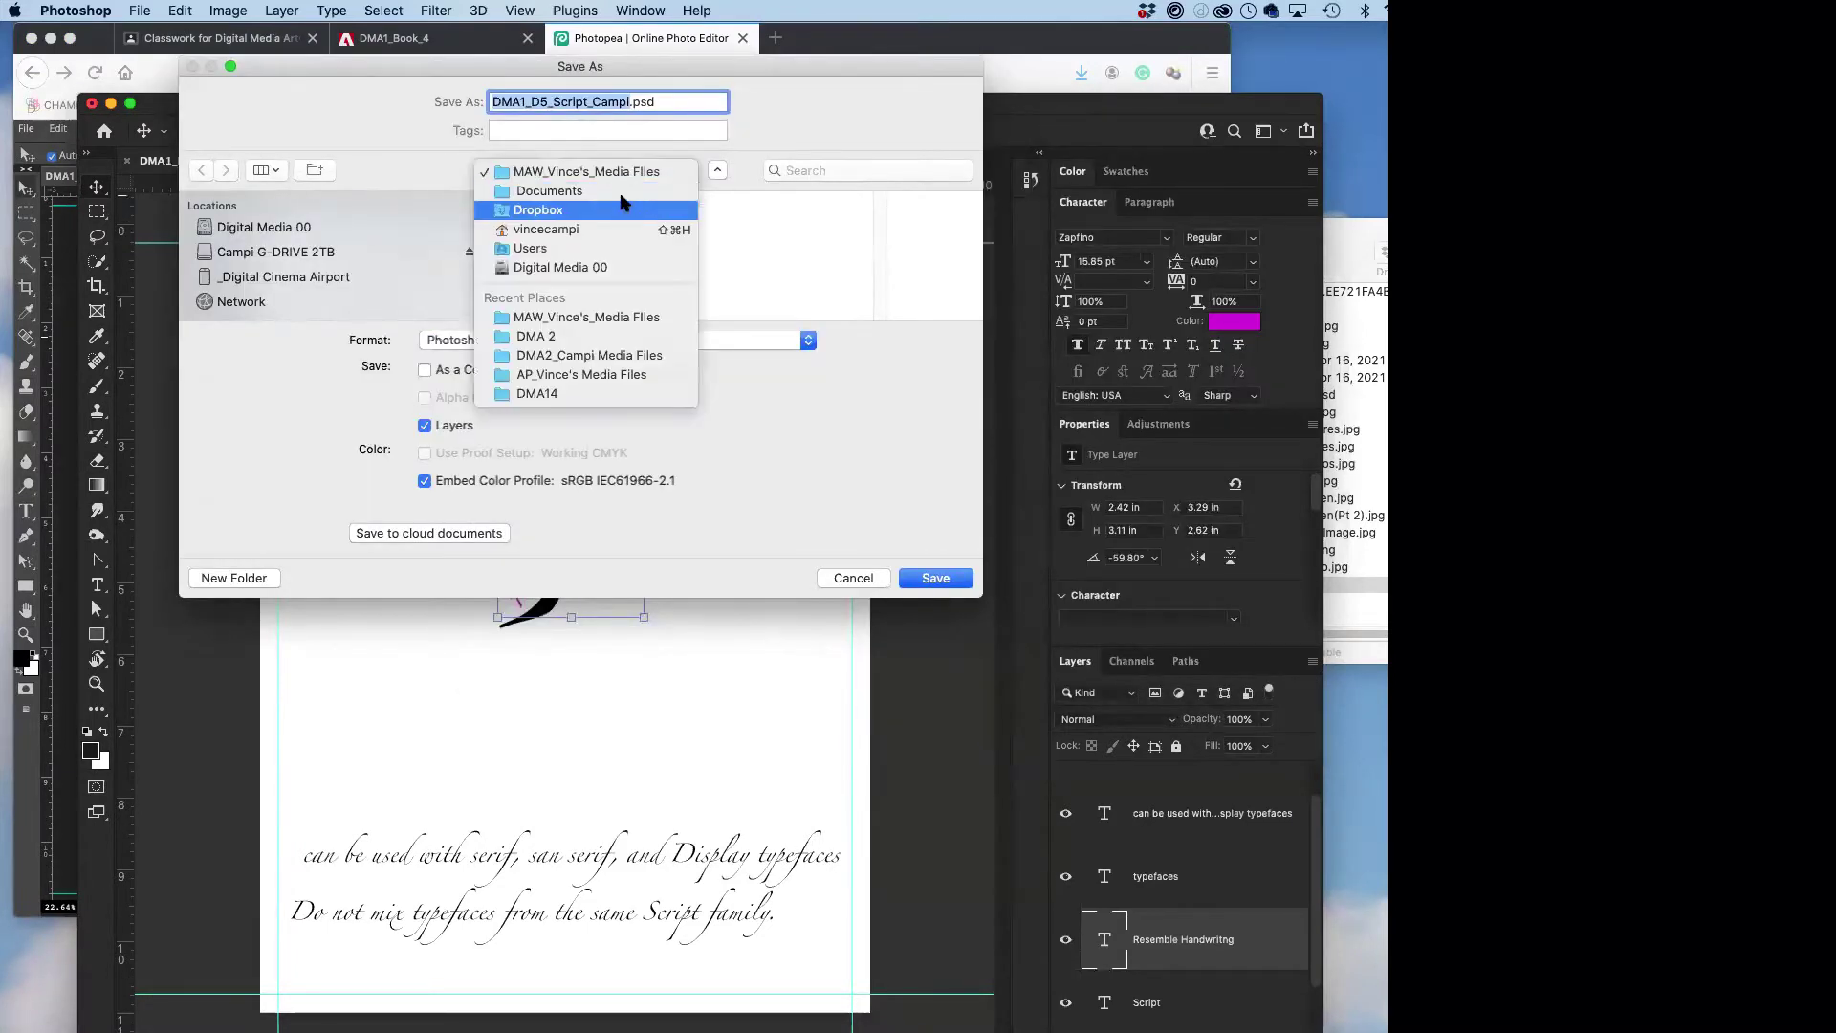
click(745, 222)
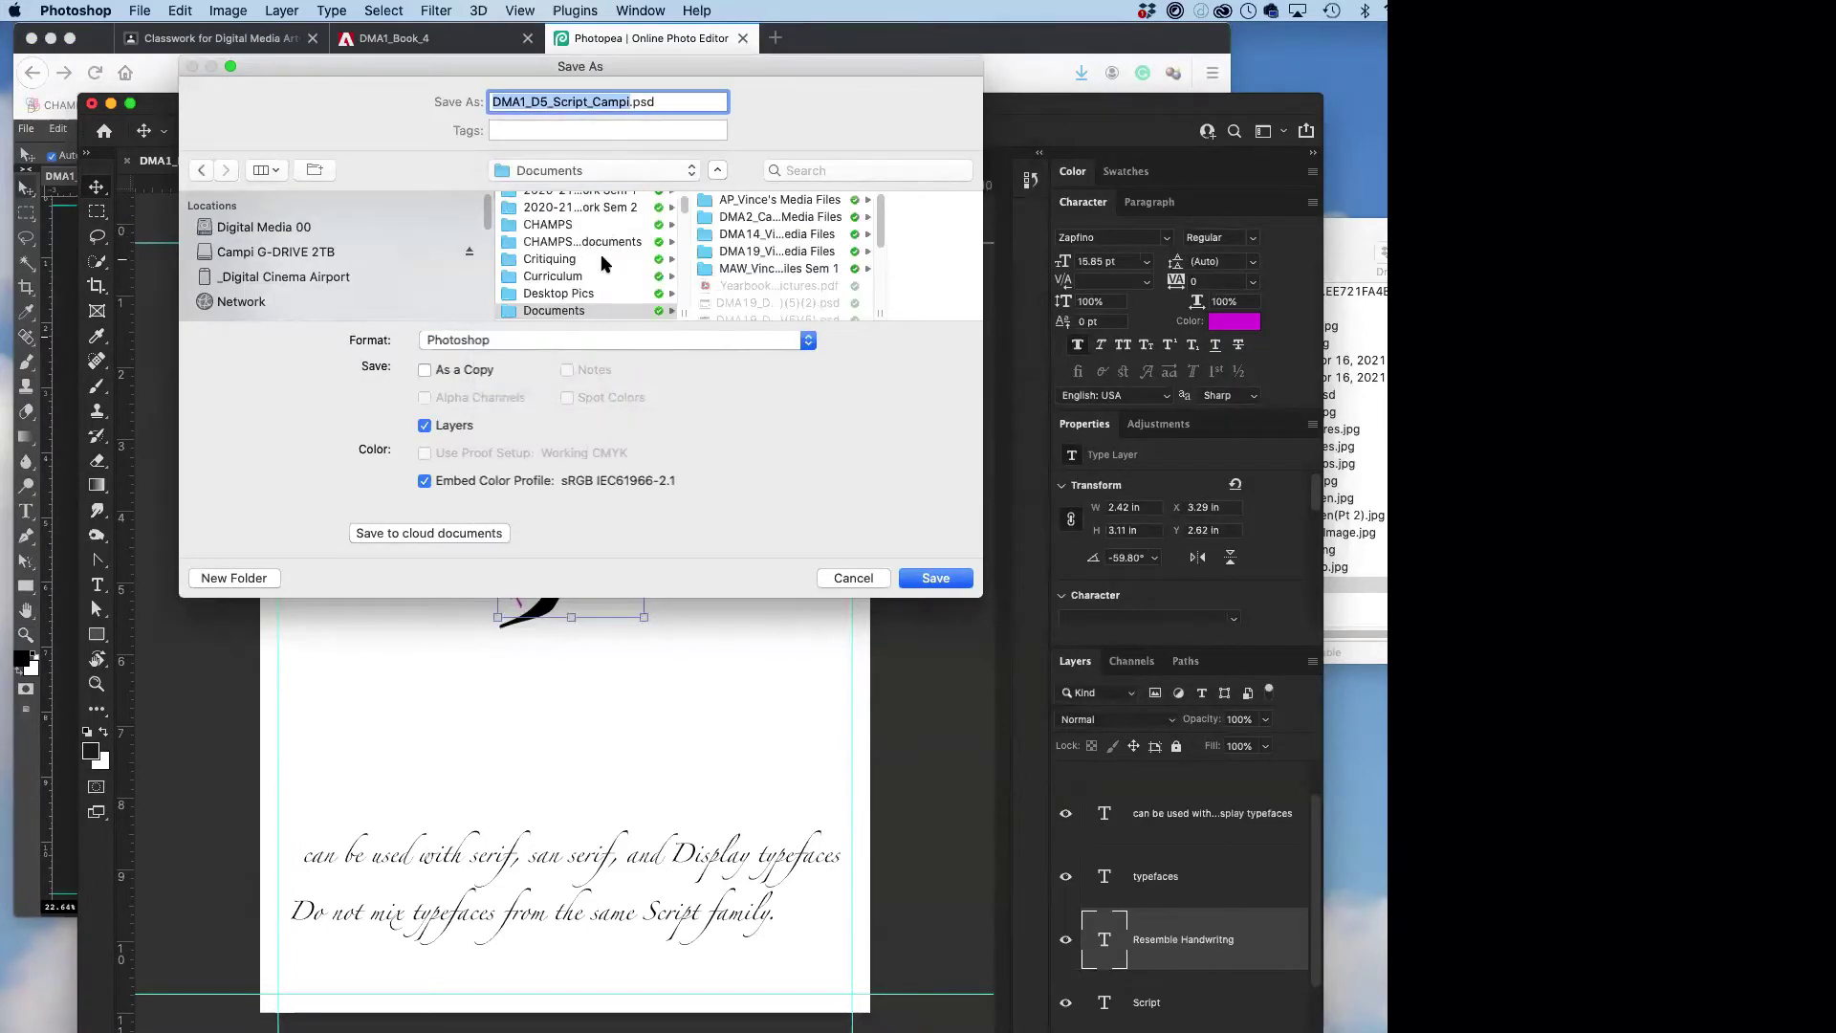
click(778, 245)
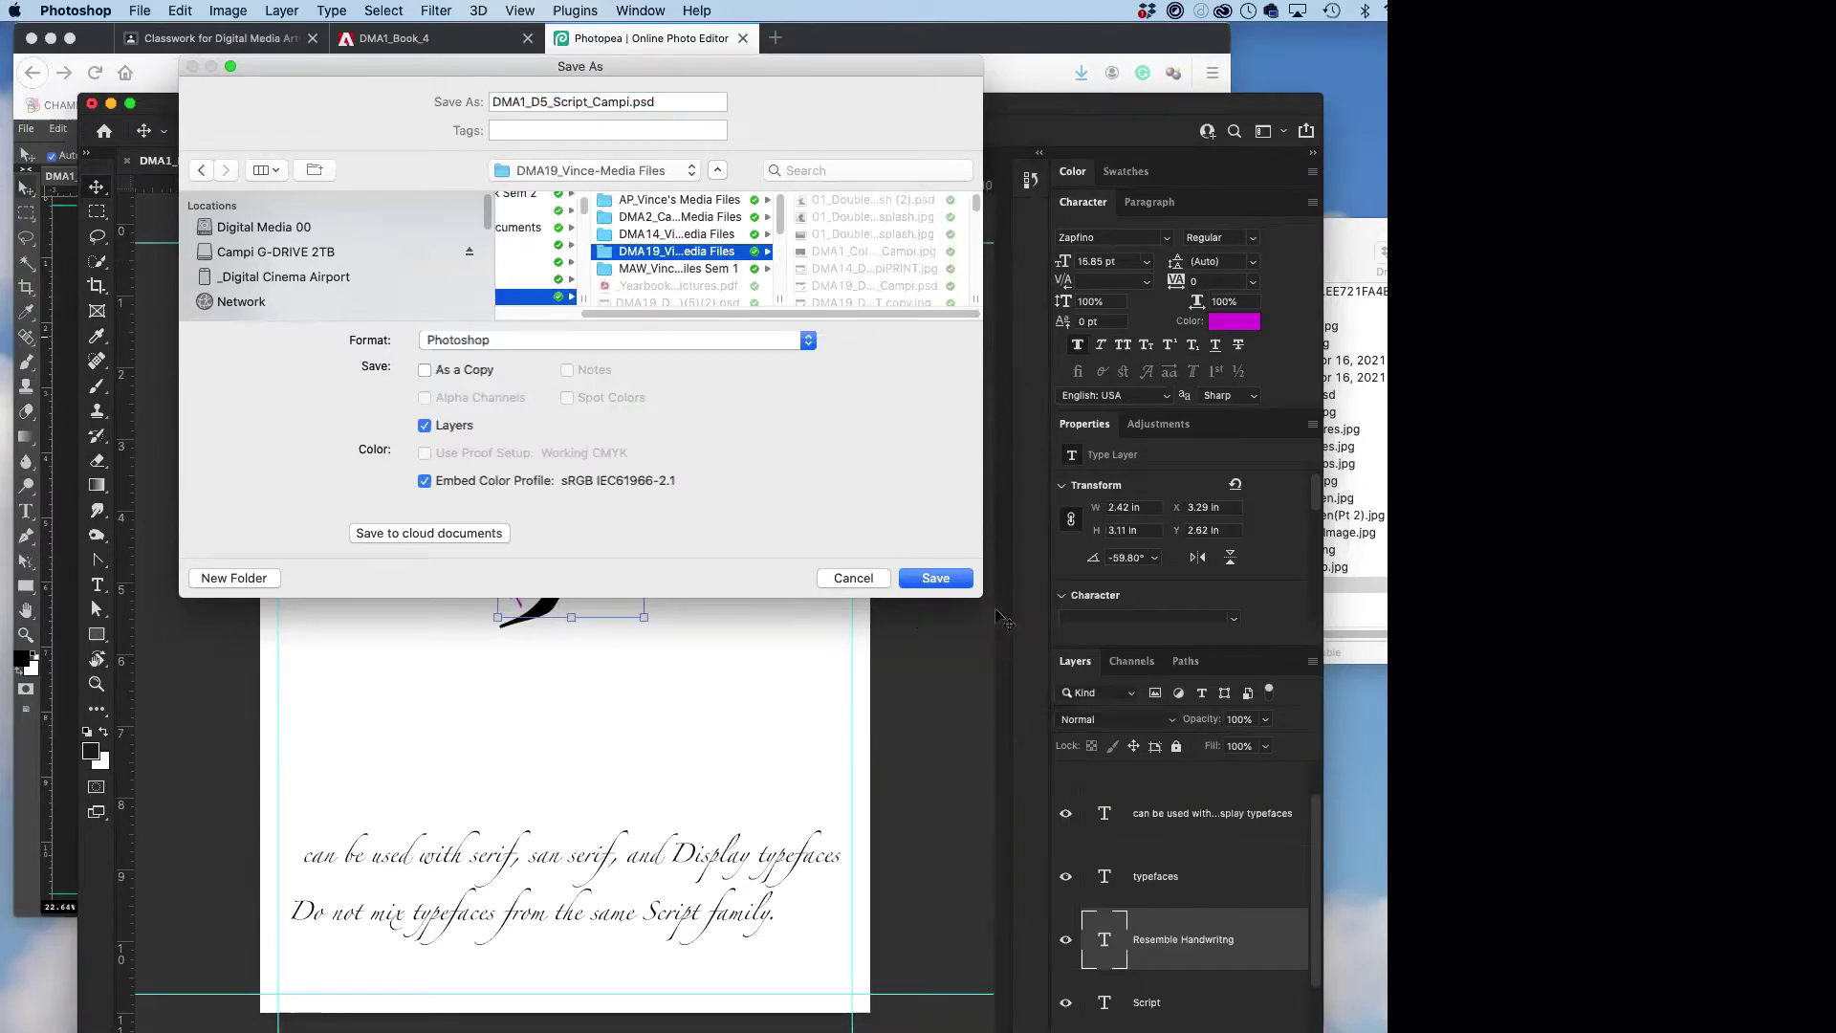
click(941, 579)
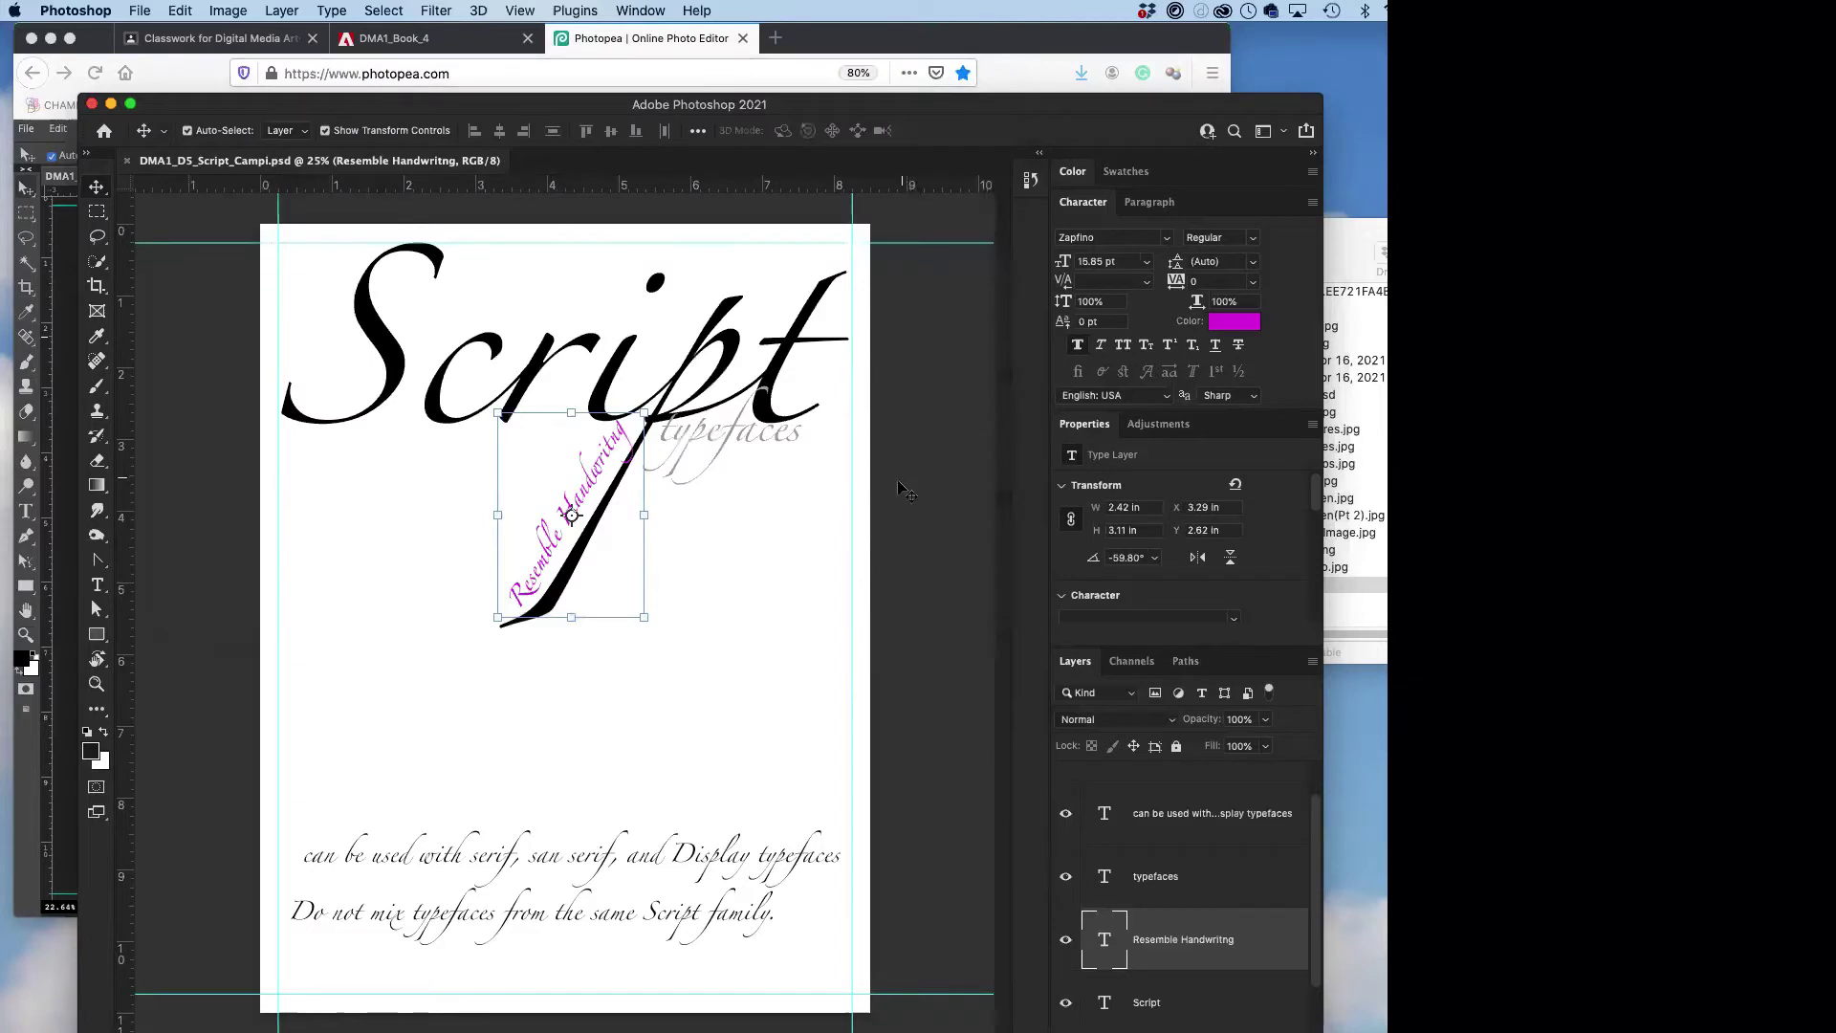
- Nudge the 'can be used with…' caption slightly left, then compare it with the Firefox lesson page
click(432, 851)
drag(354, 853, 343, 851)
drag(535, 105, 647, 111)
click(402, 39)
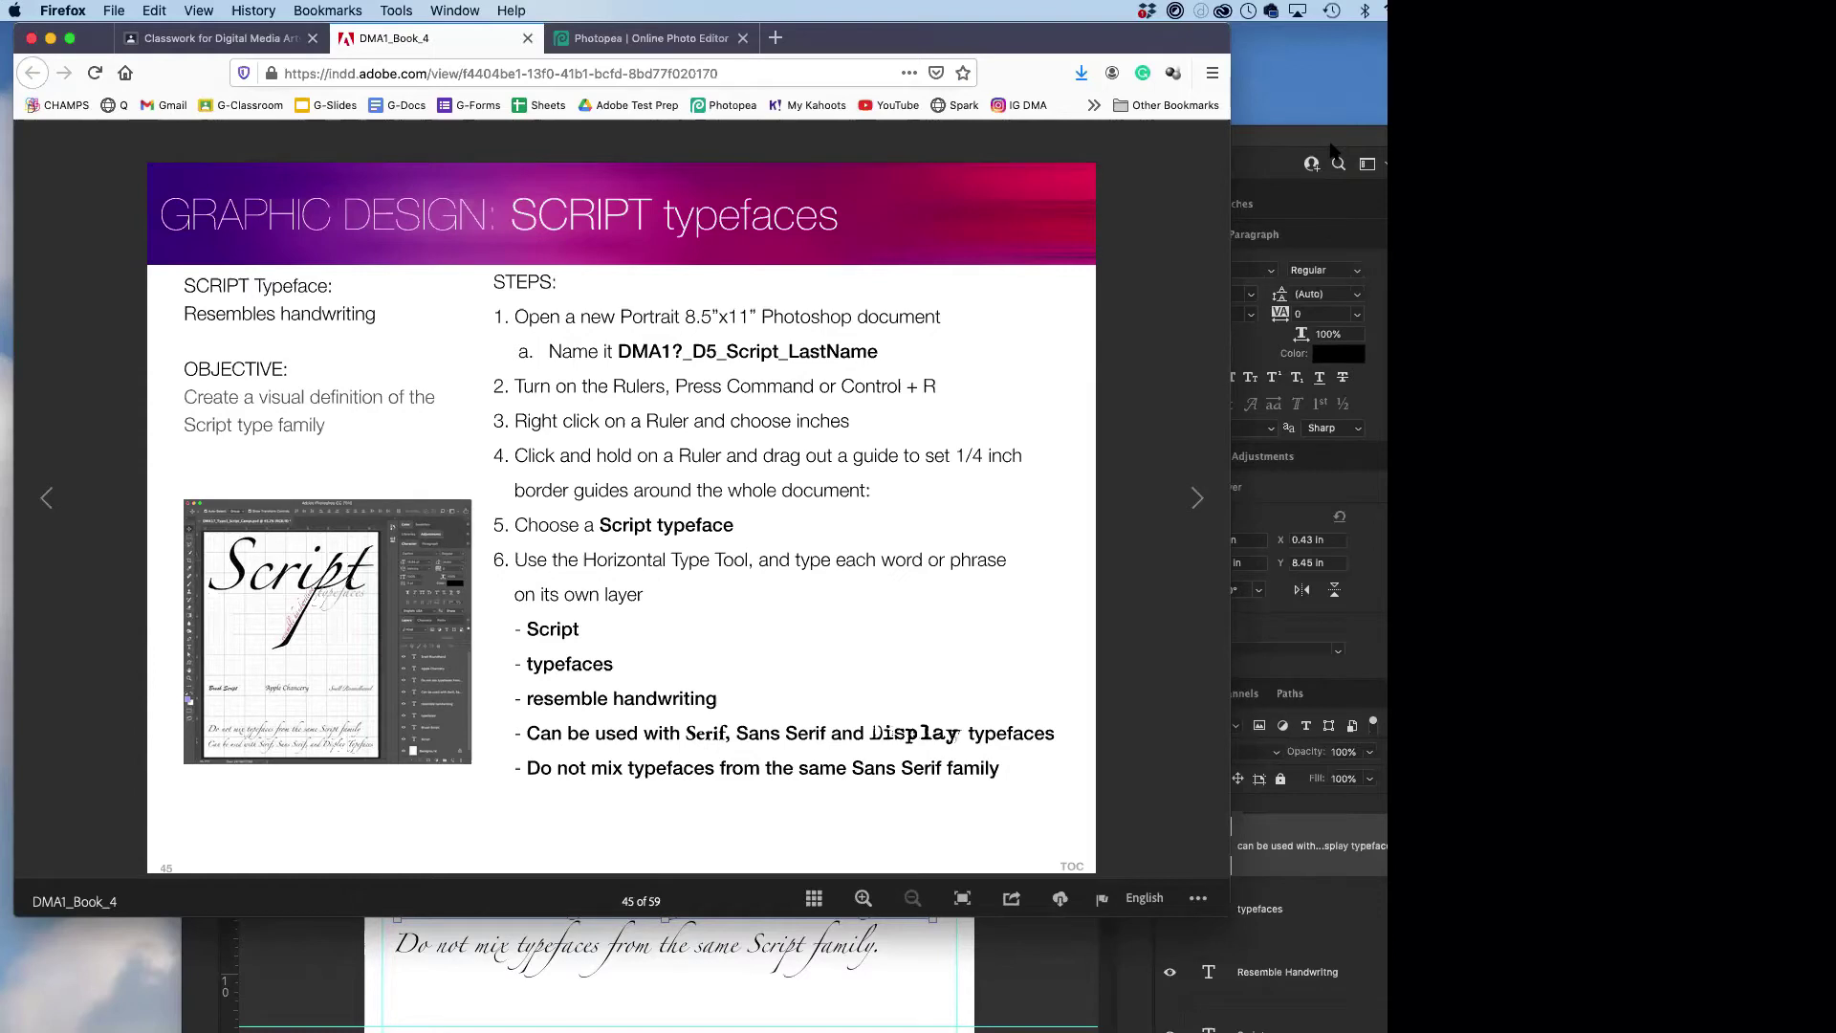
click(1331, 145)
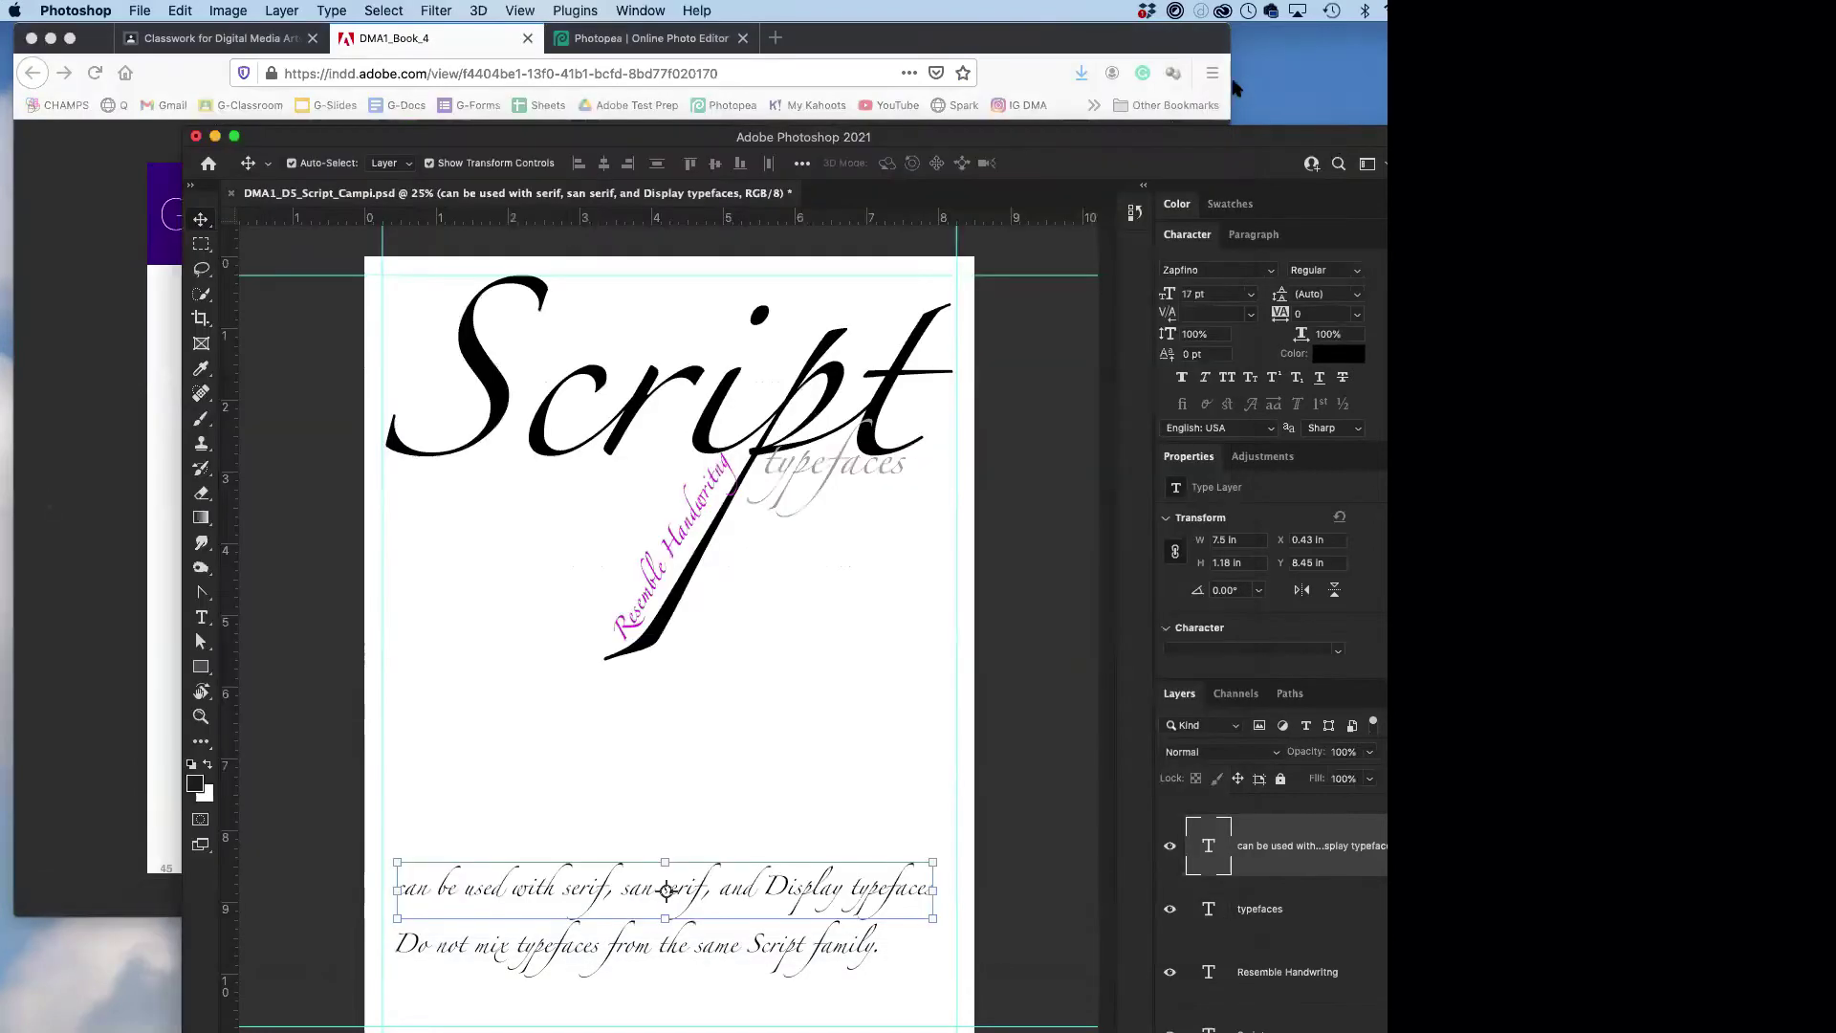
- Move the 'can be used with…' caption down below the 'Do not mix' line
double_click(908, 137)
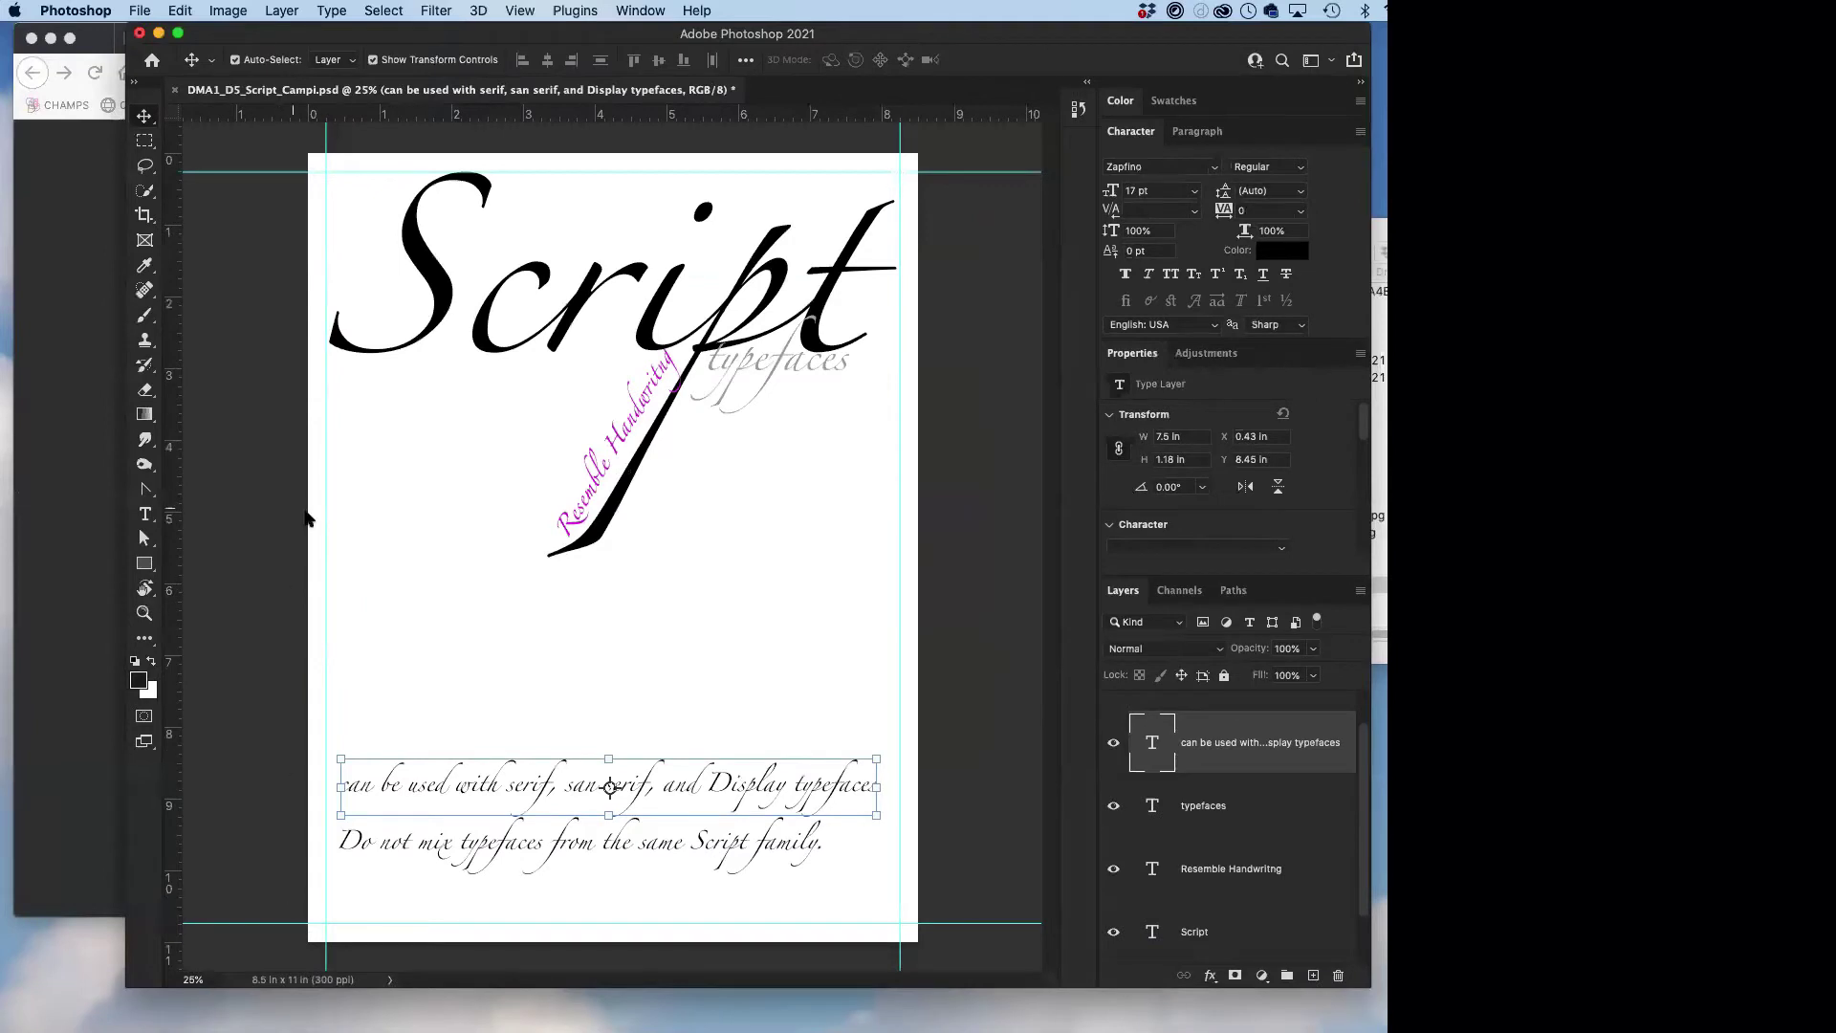
double_click(800, 33)
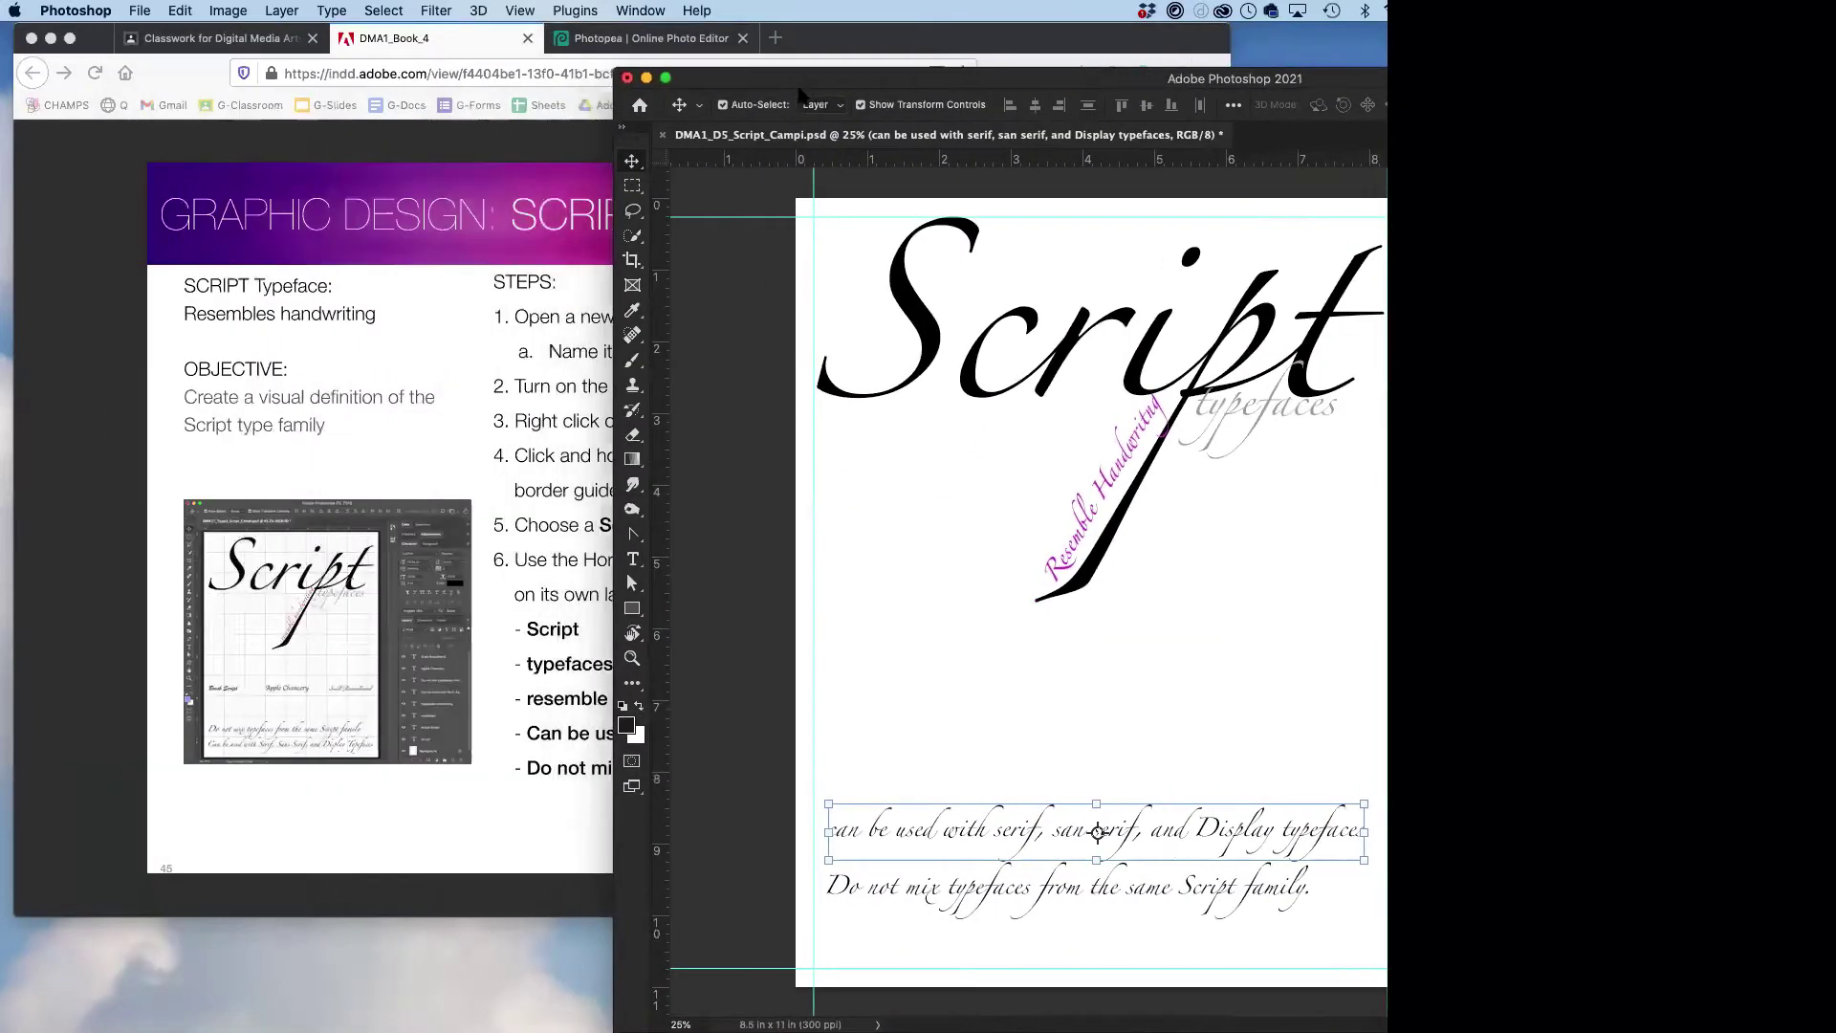
double_click(799, 84)
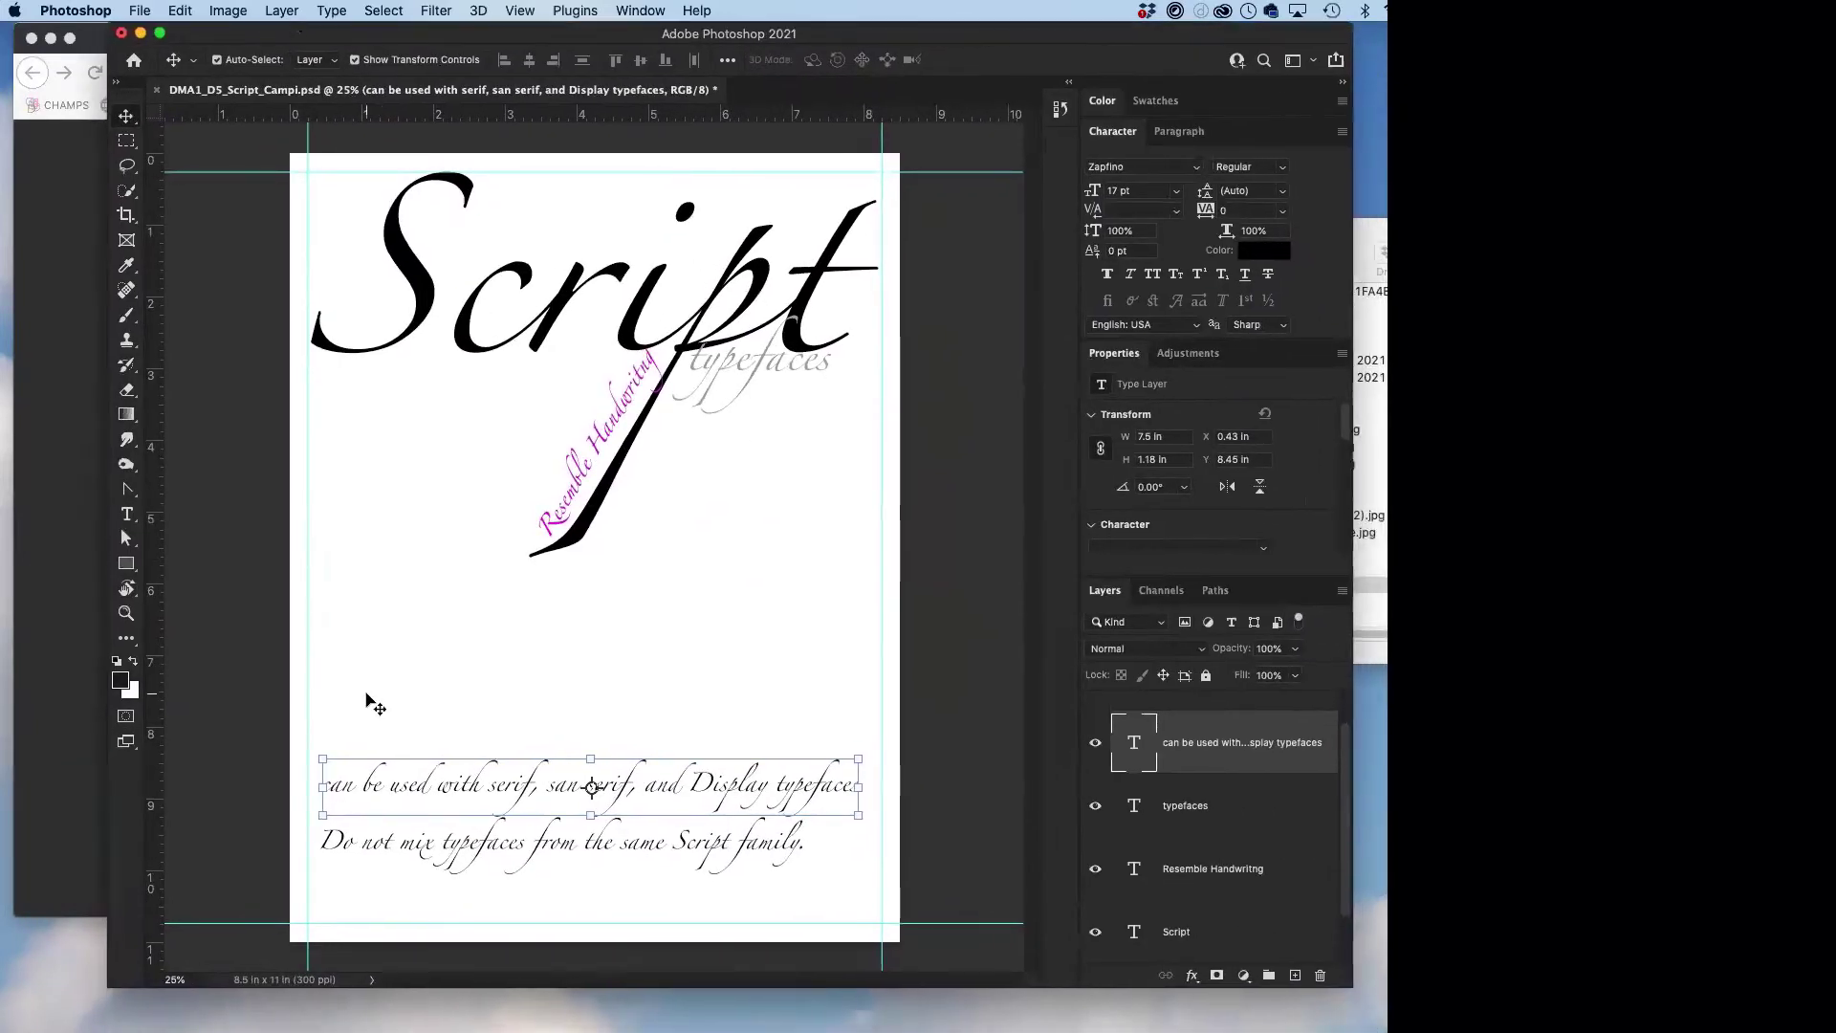
drag(402, 794, 414, 903)
- Capitalize Can, Serif, San and Serif in the caption text
double_click(381, 904)
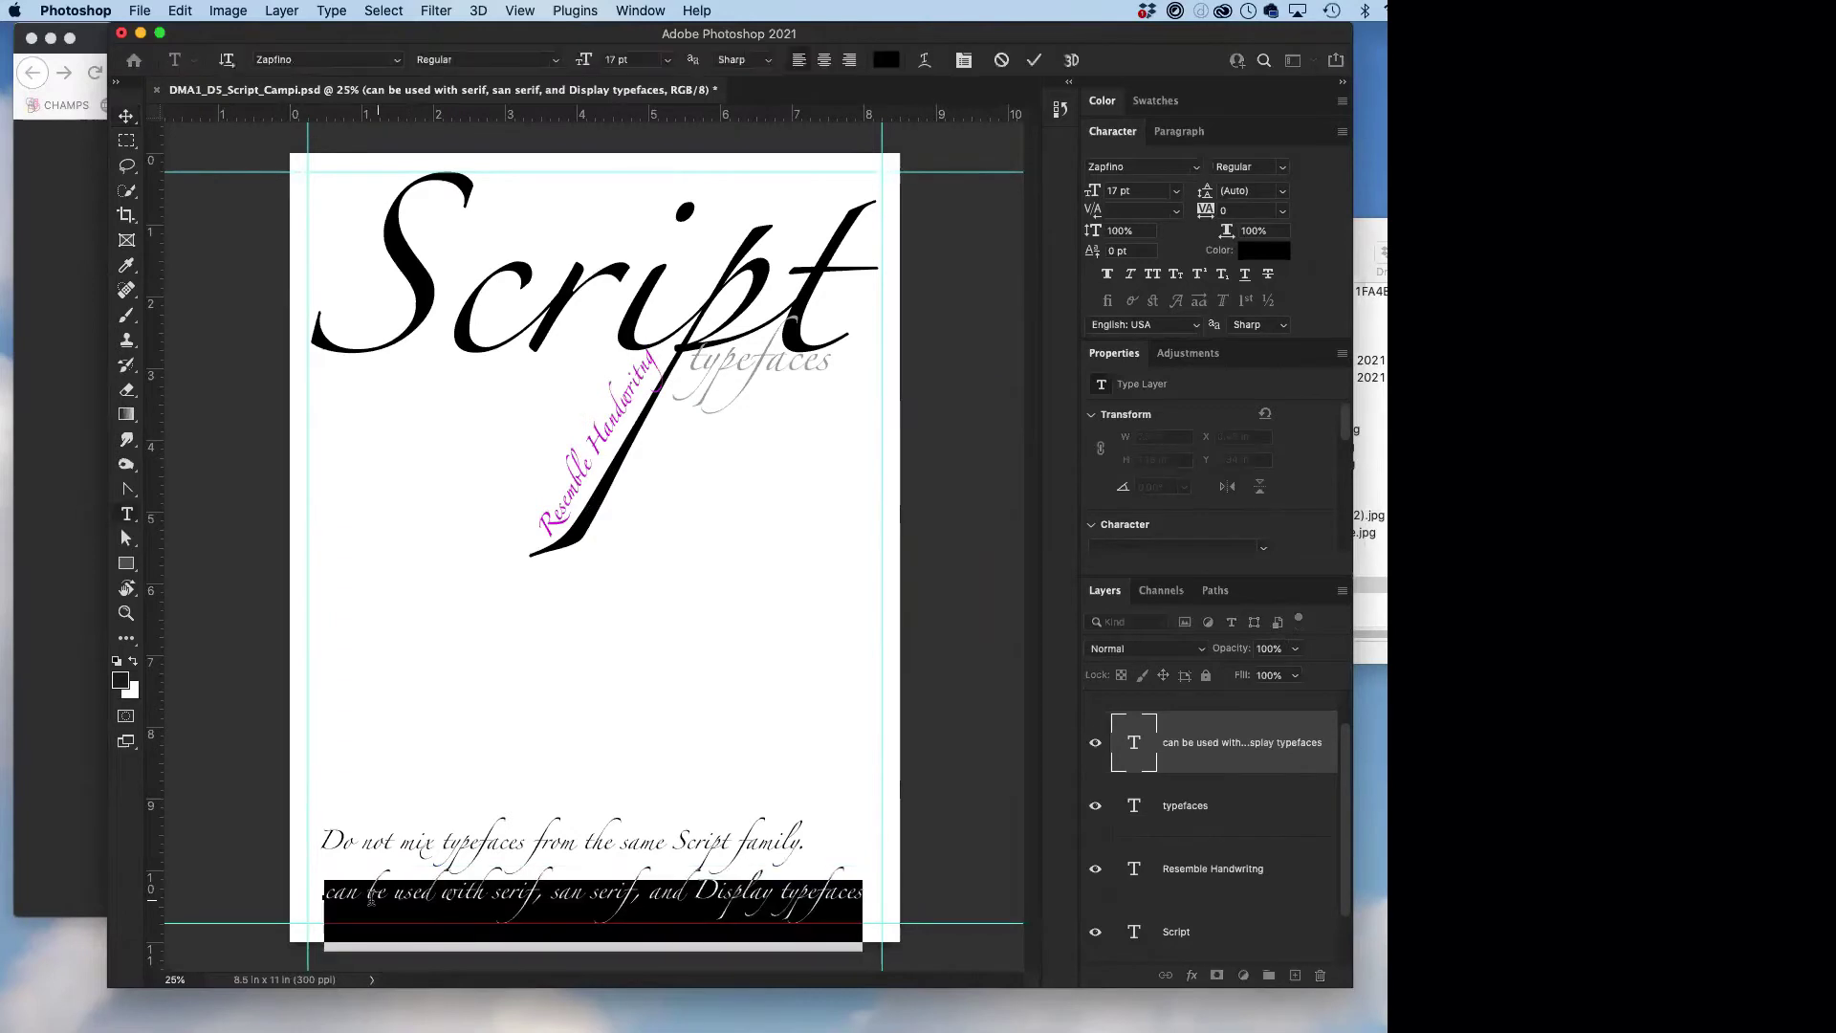
click(328, 891)
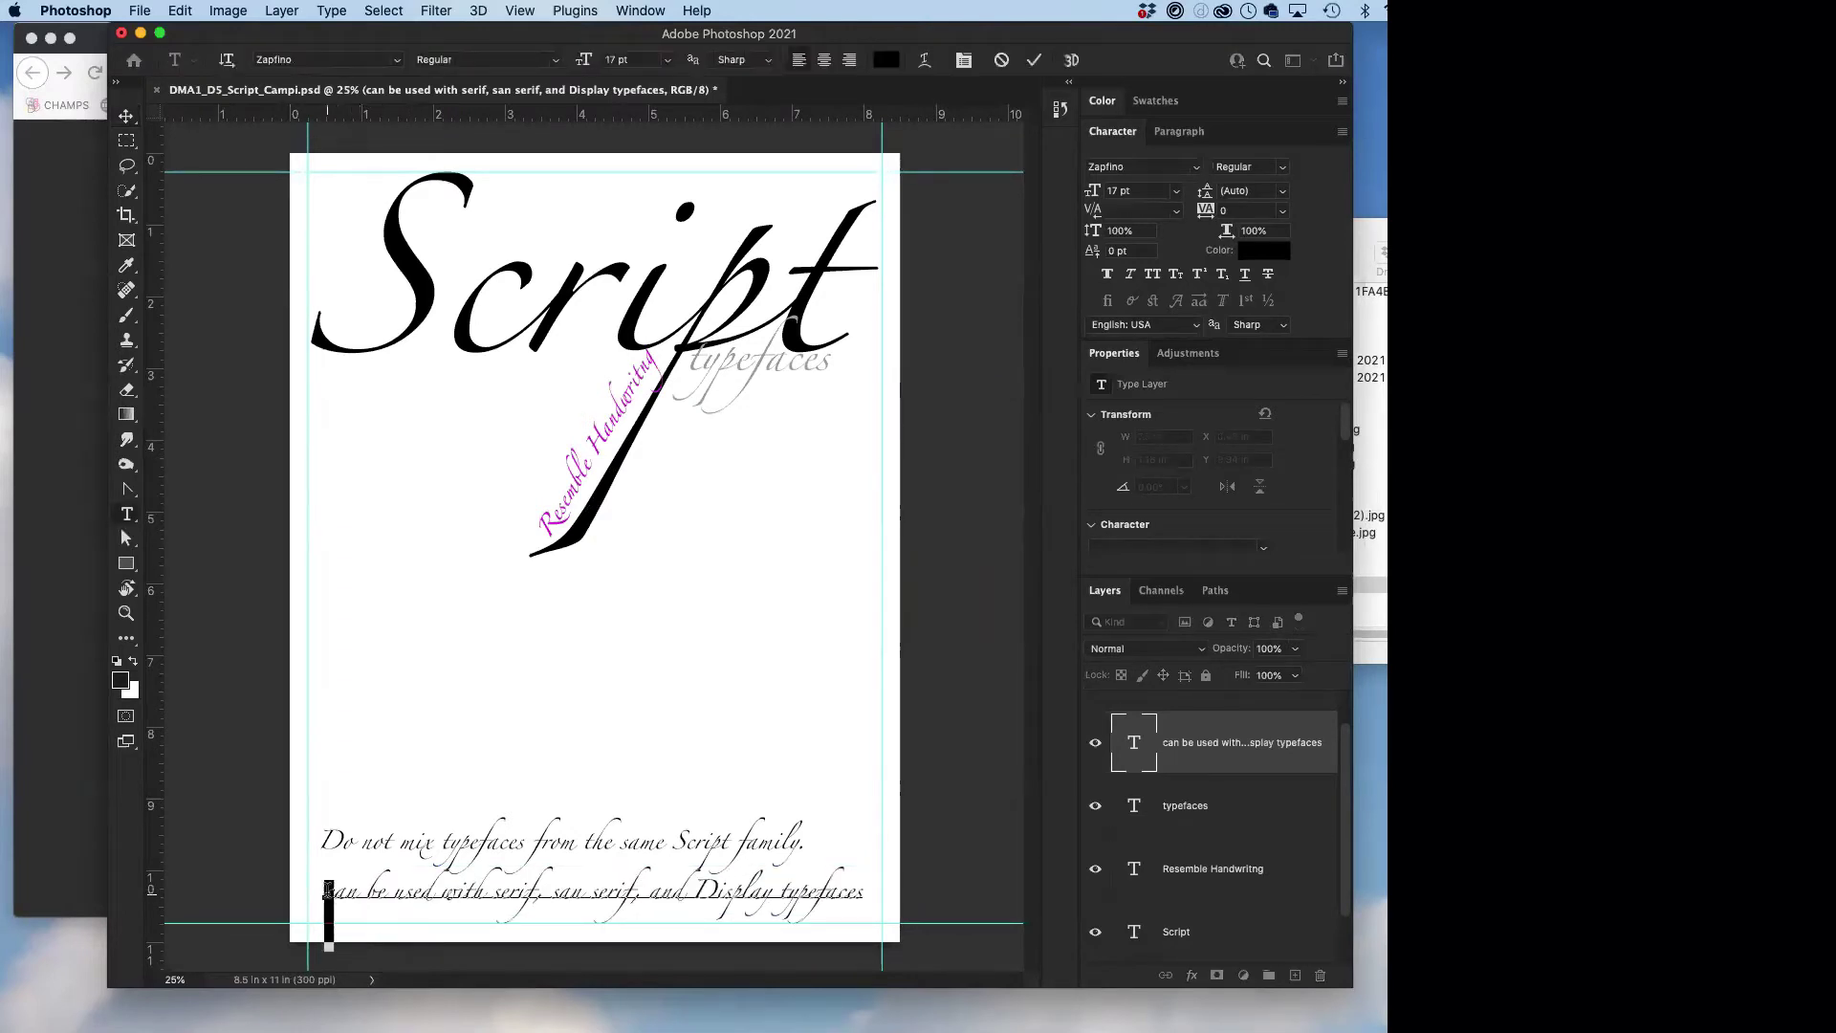
key(BackSpace)
text(C)
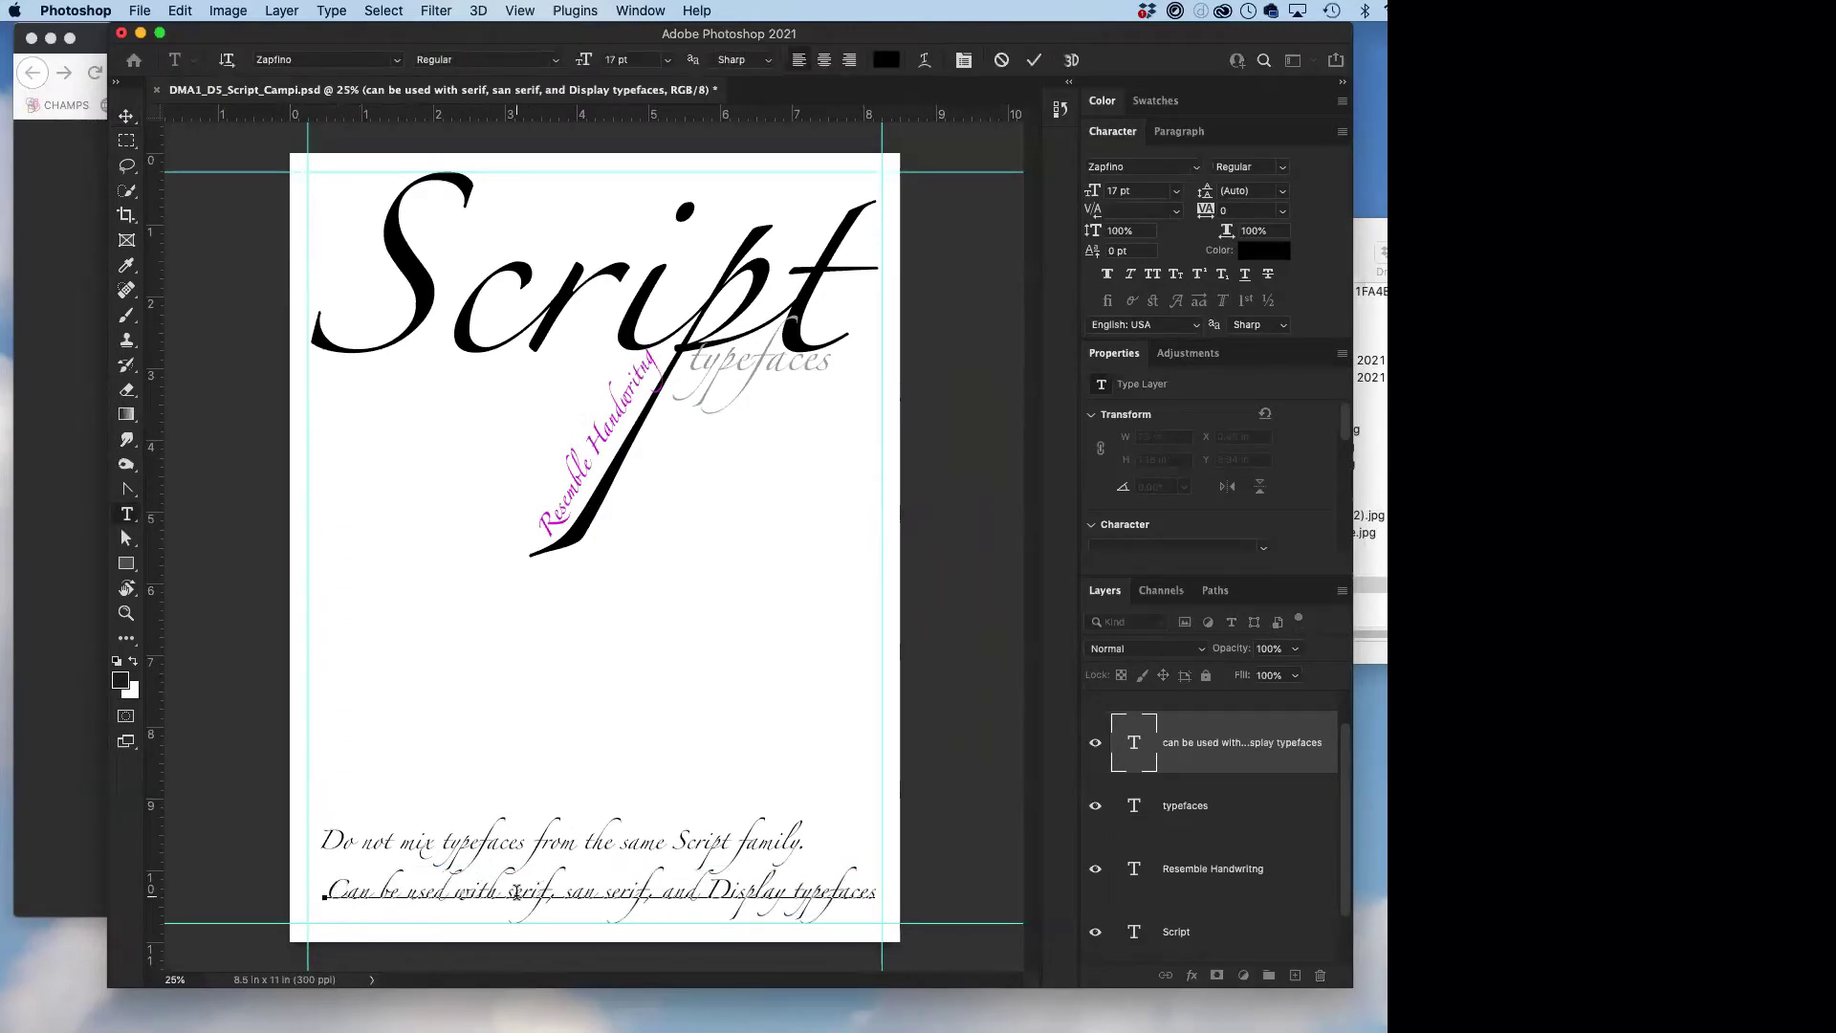
drag(516, 891, 504, 894)
text(Se)
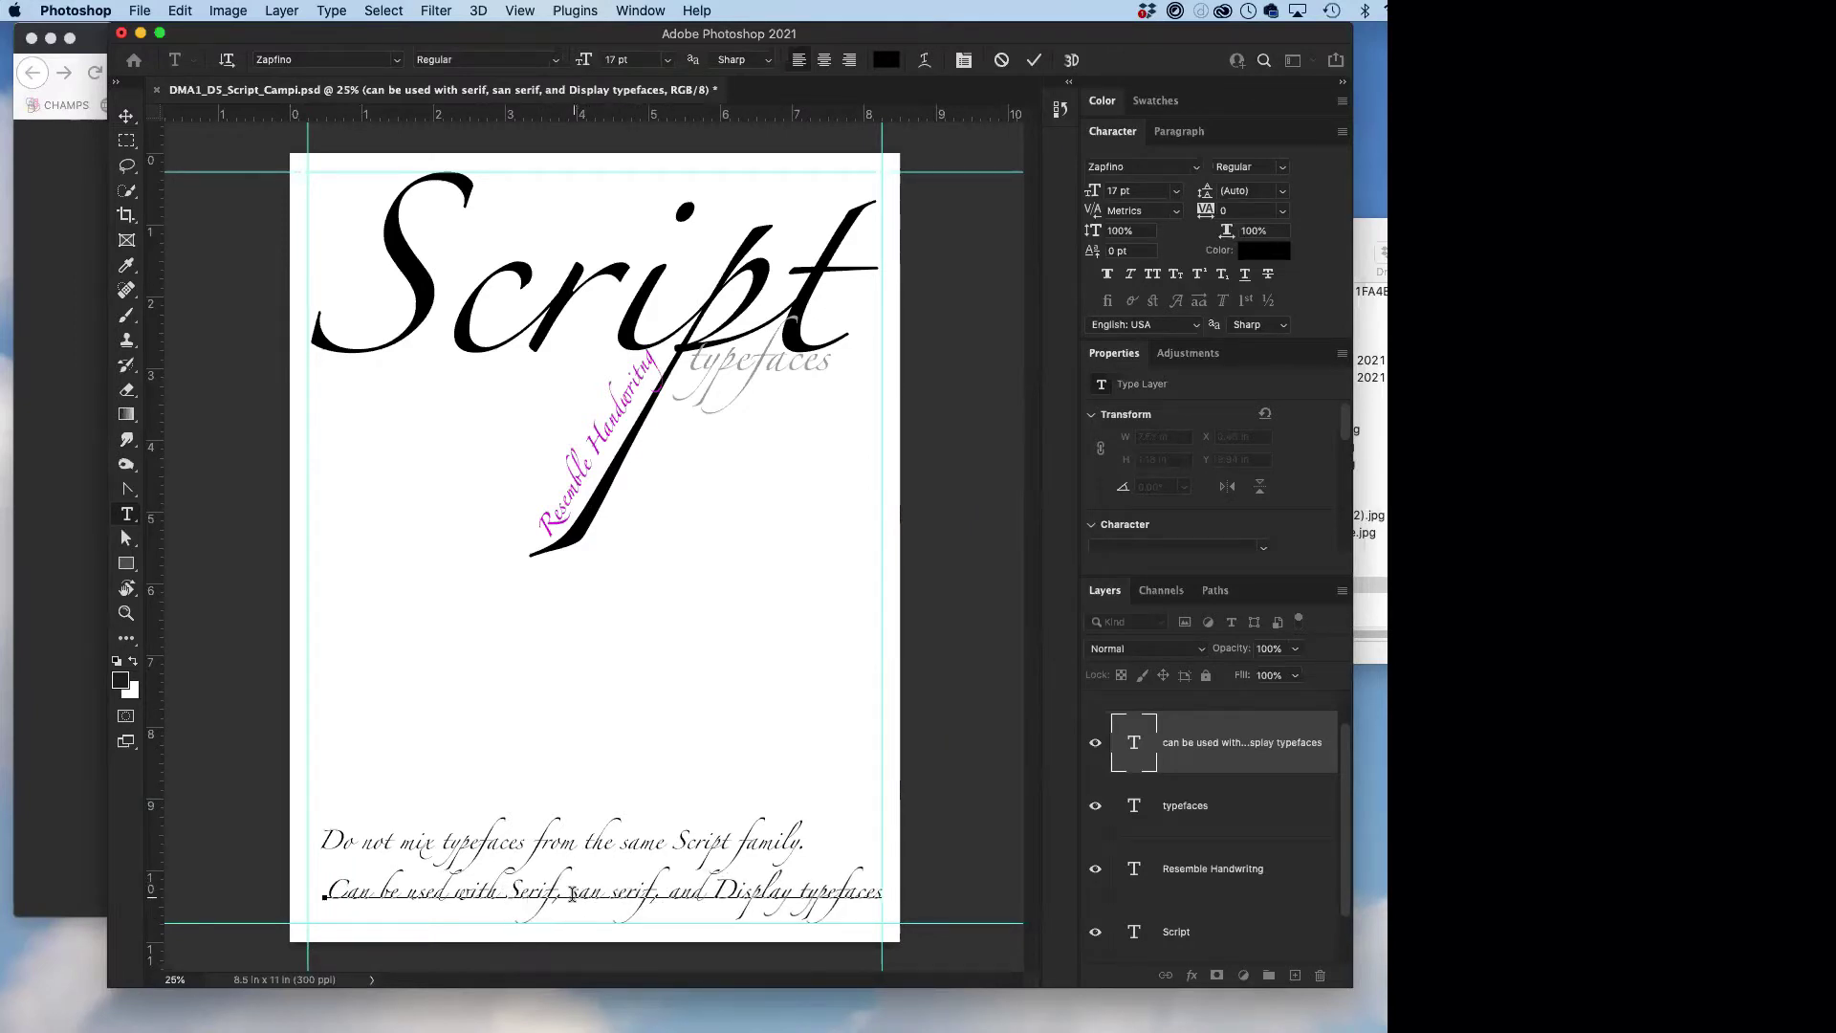
drag(572, 894, 590, 894)
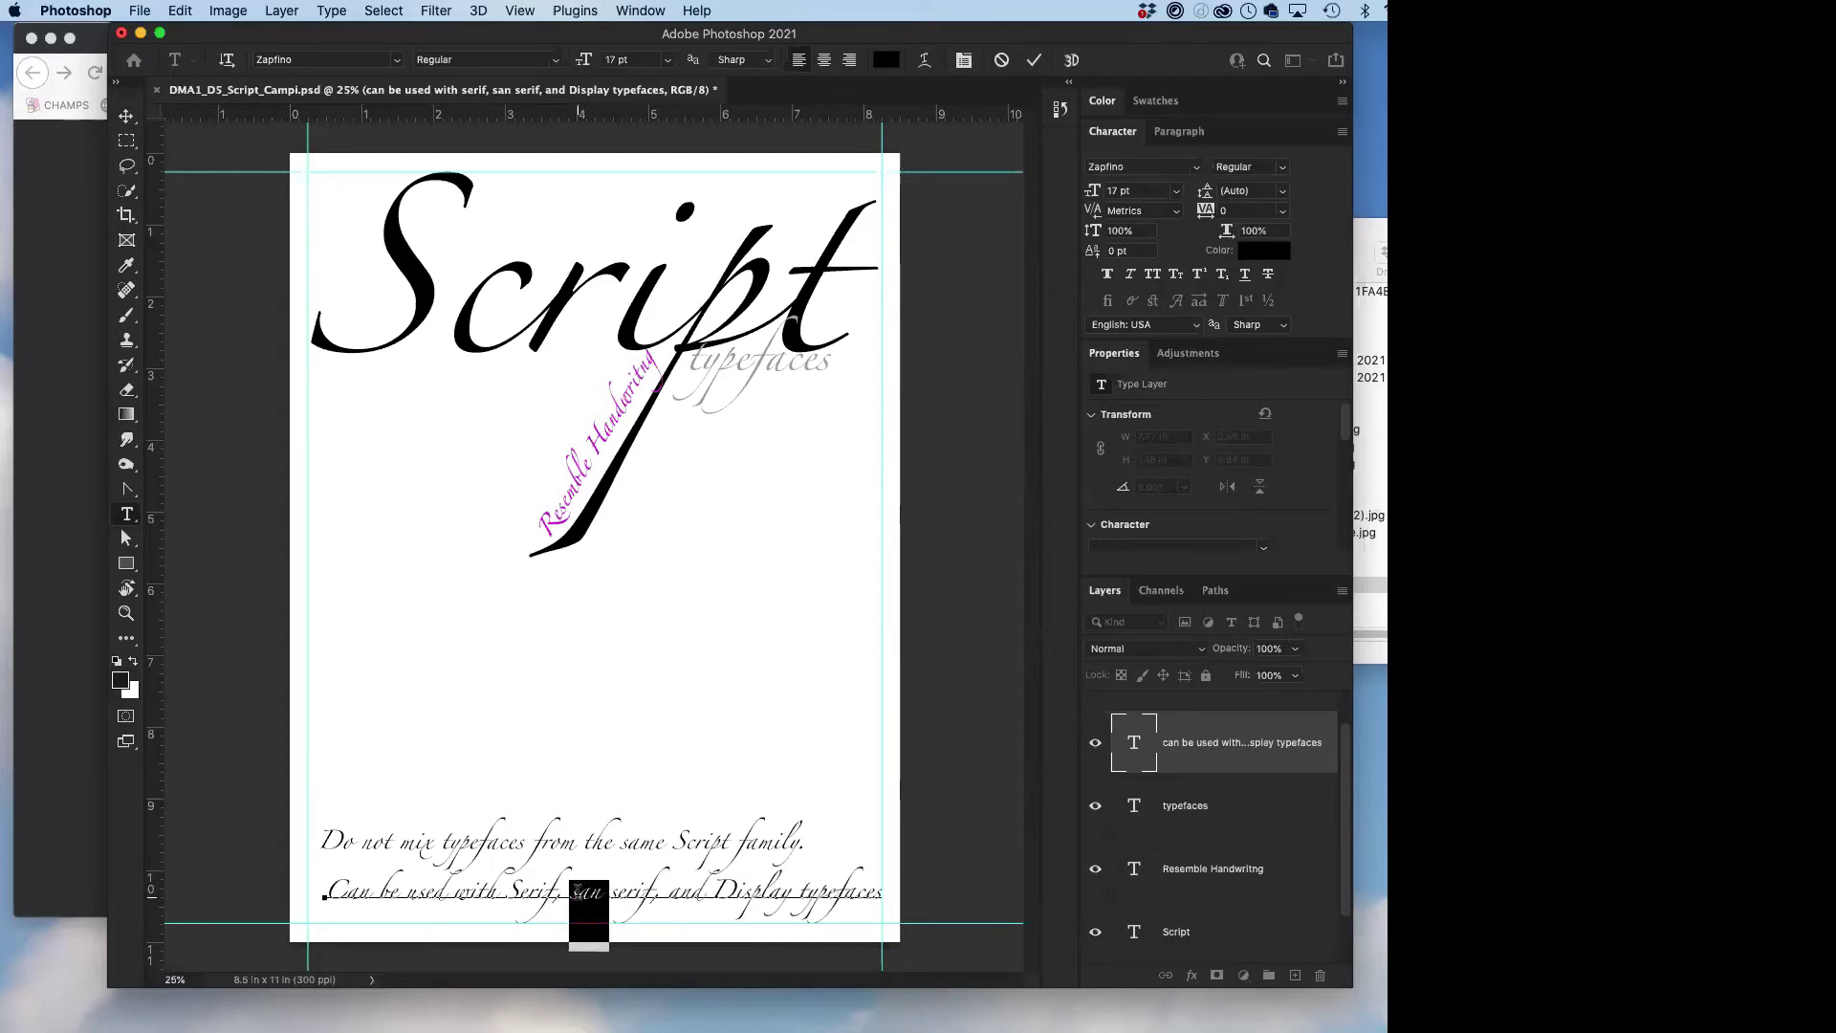
triple_click(577, 892)
click(579, 892)
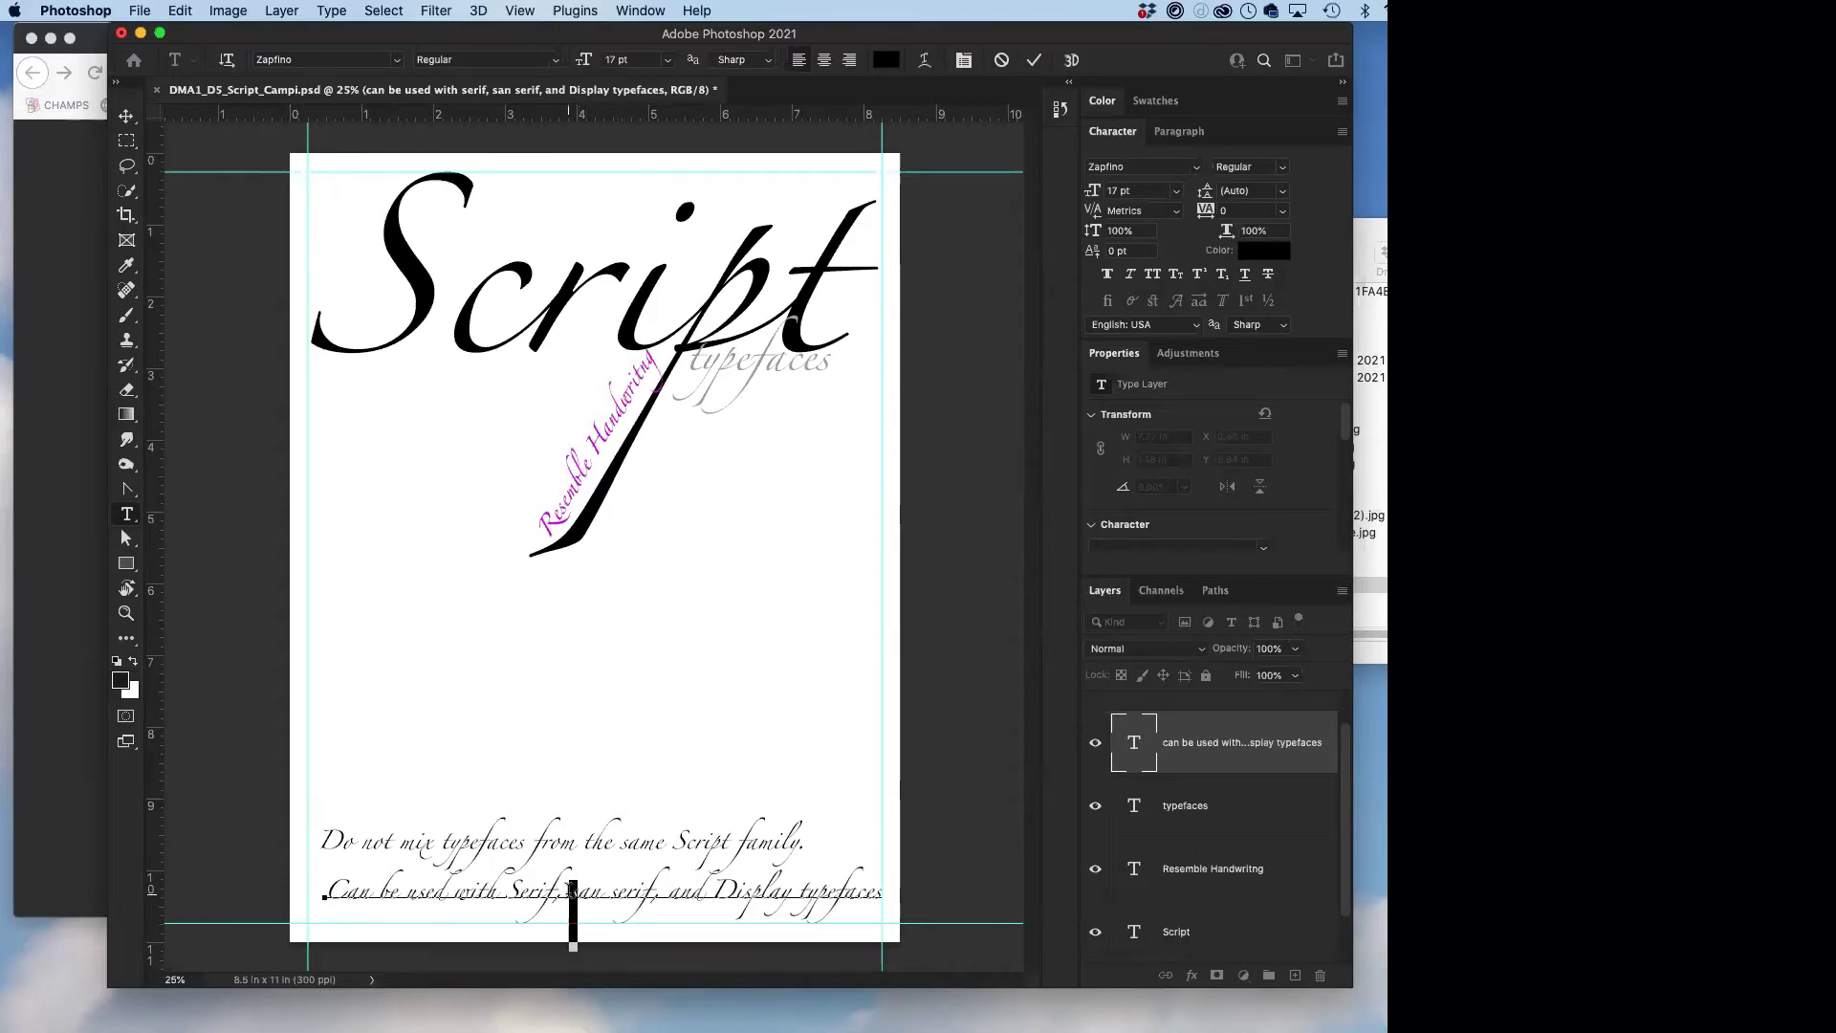
text(S)
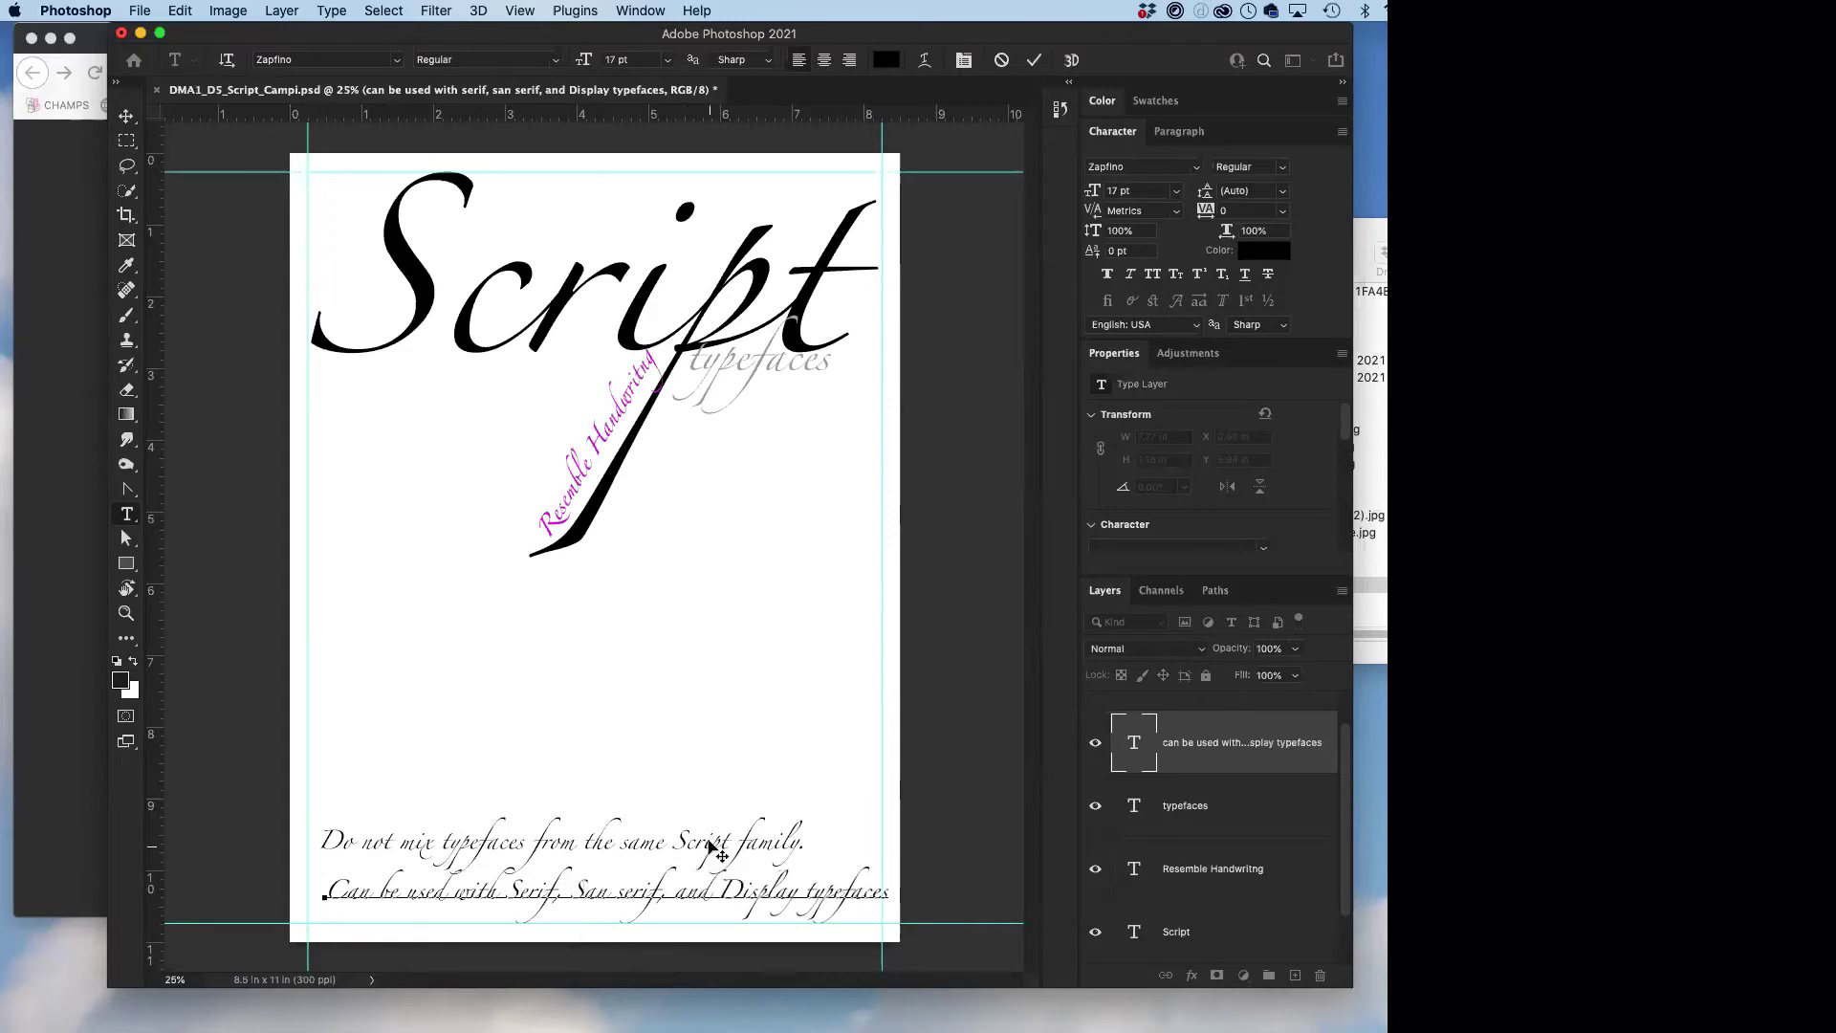
click(622, 887)
key(Delete)
text(S)
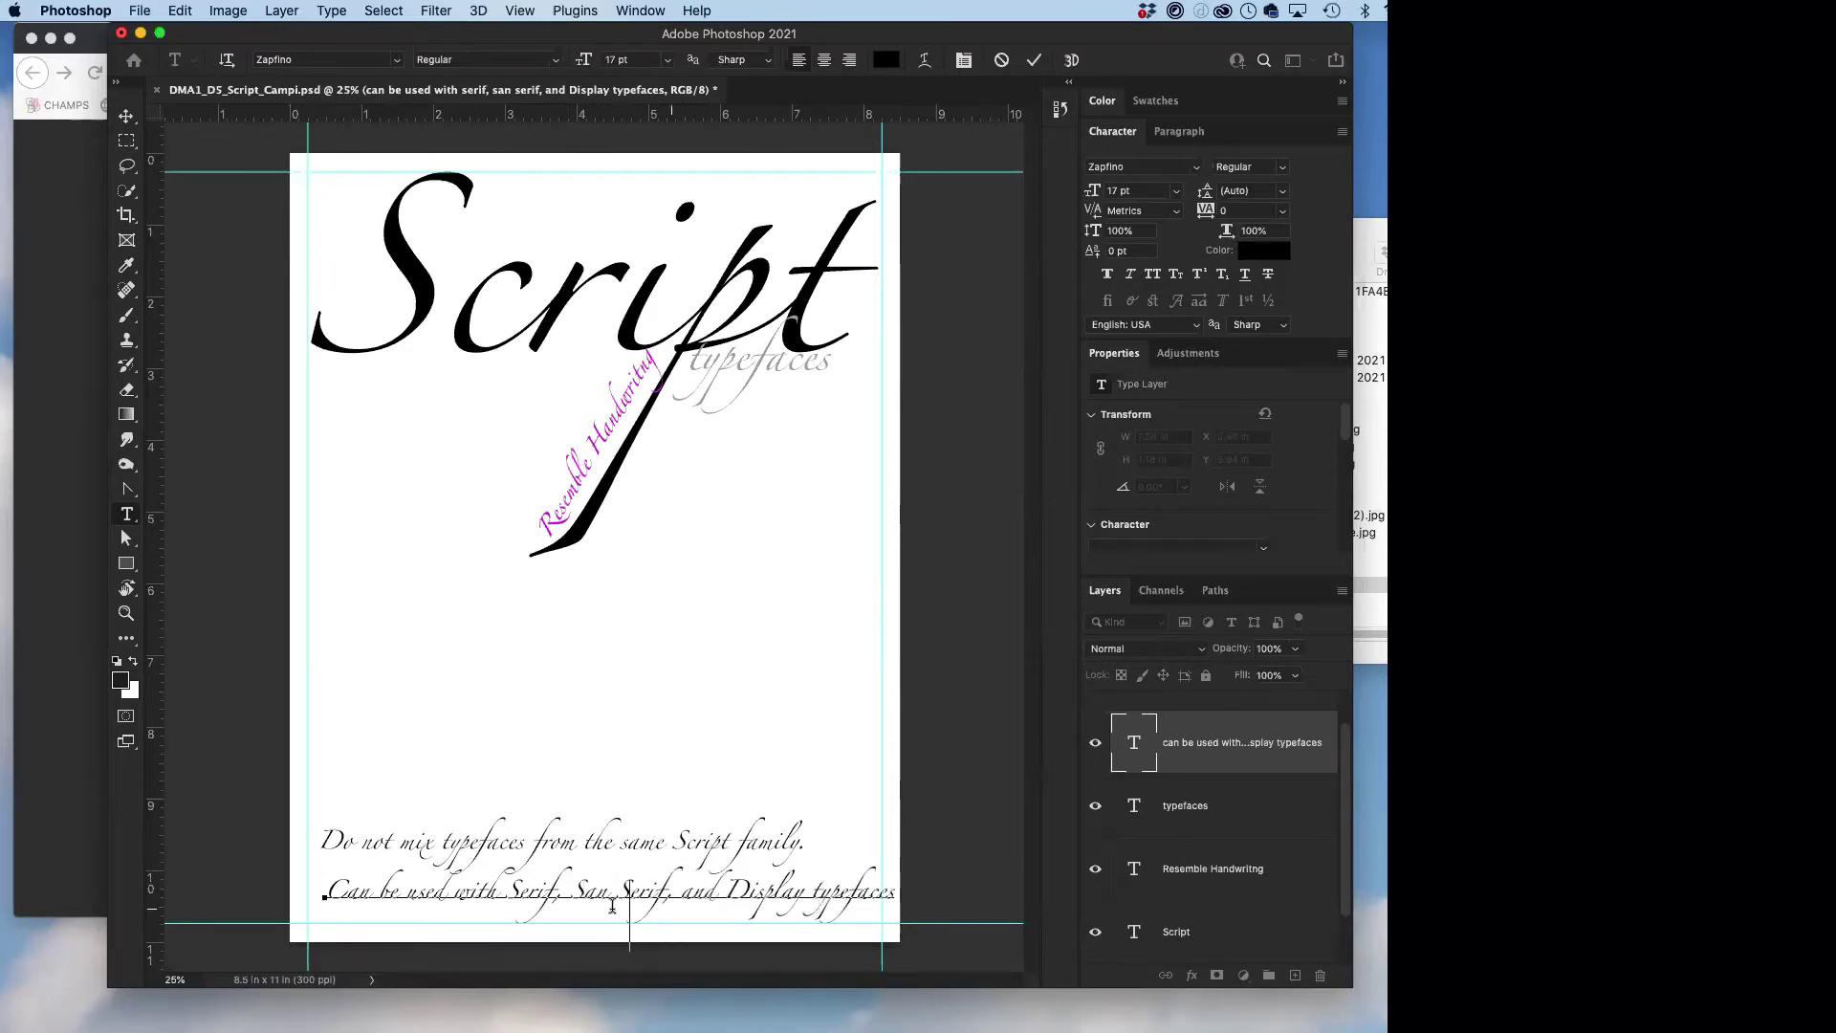
- Commit the text and shift the 'Can be used…' caption left, fine-tuning its height
click(126, 116)
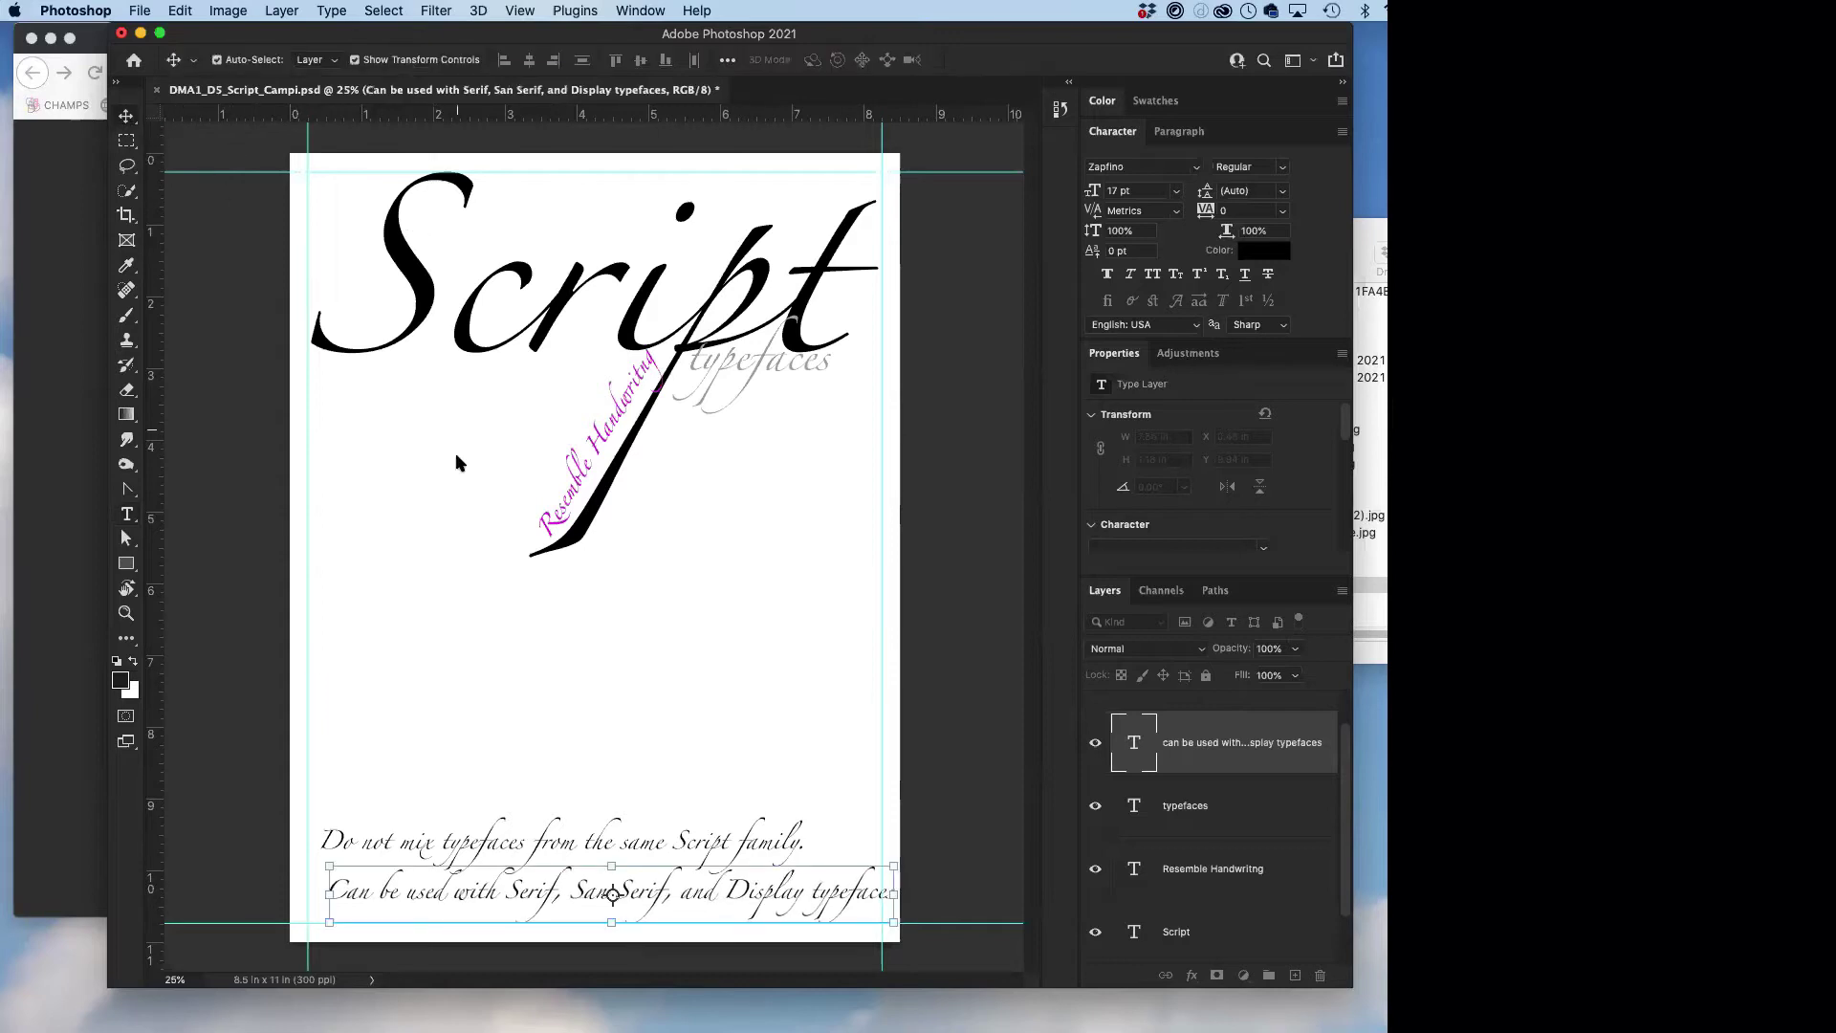
drag(461, 901, 441, 911)
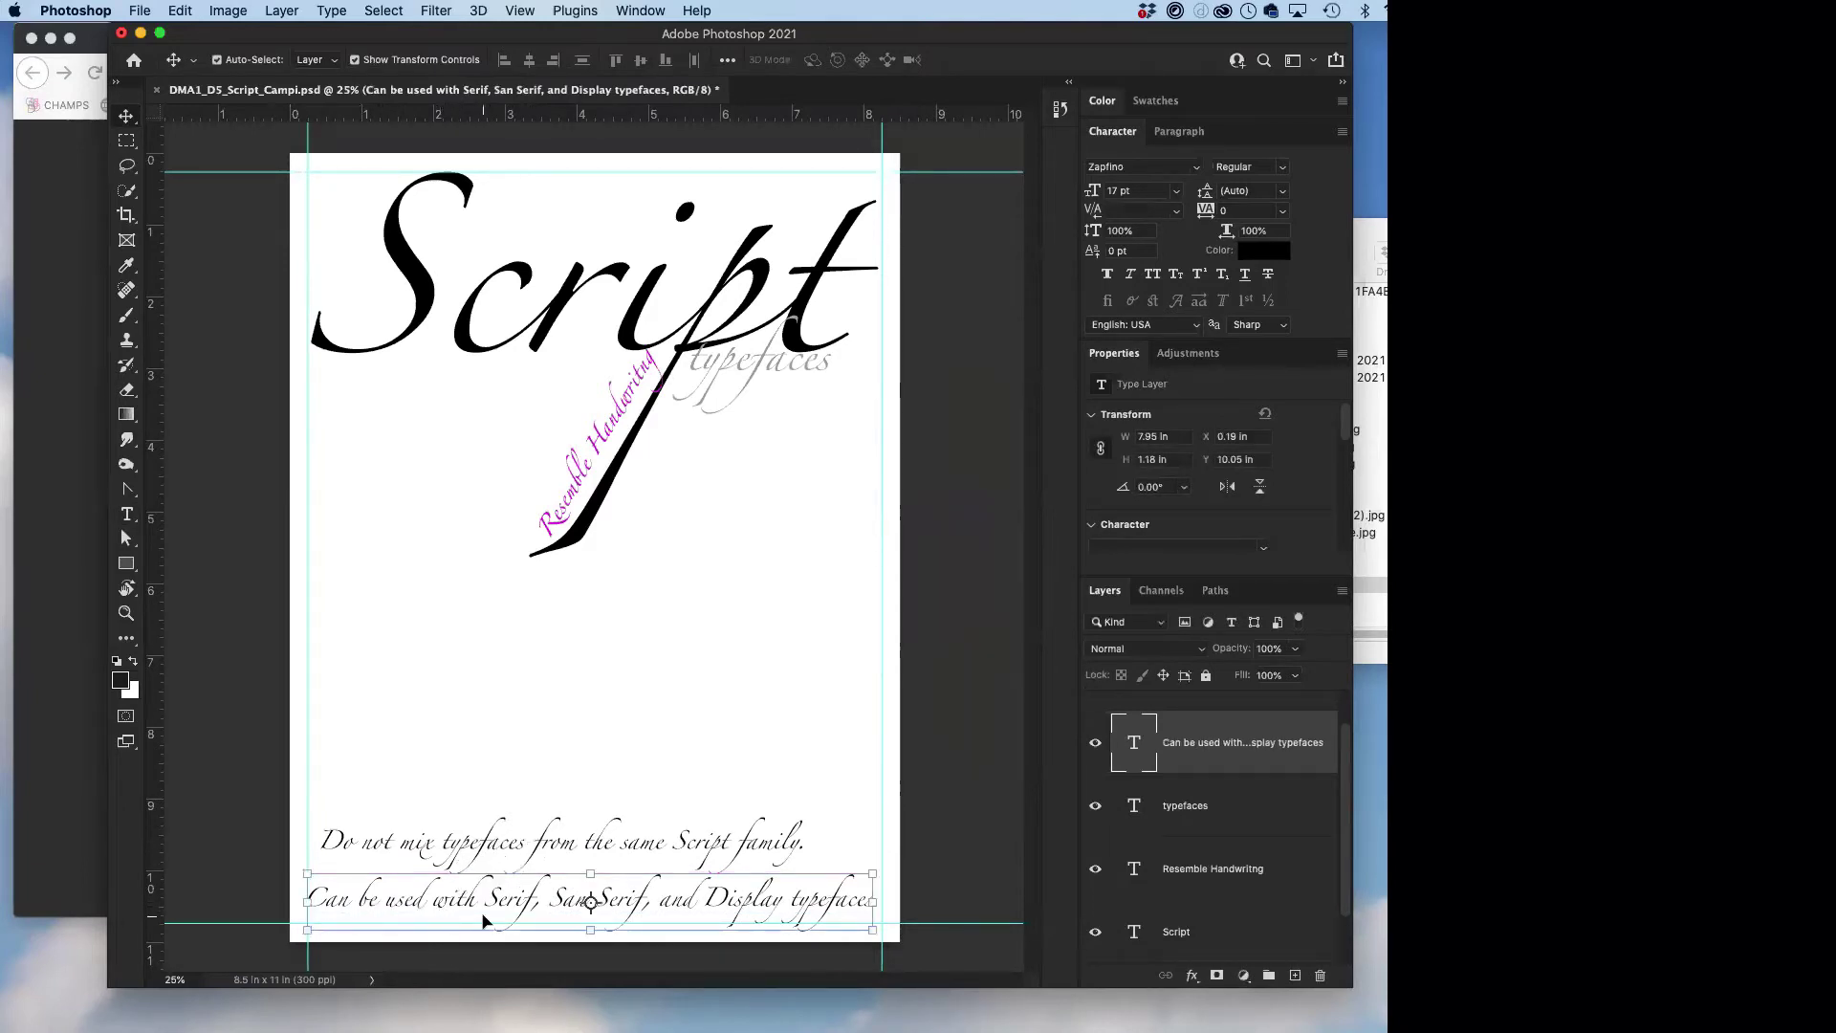
drag(466, 901, 466, 912)
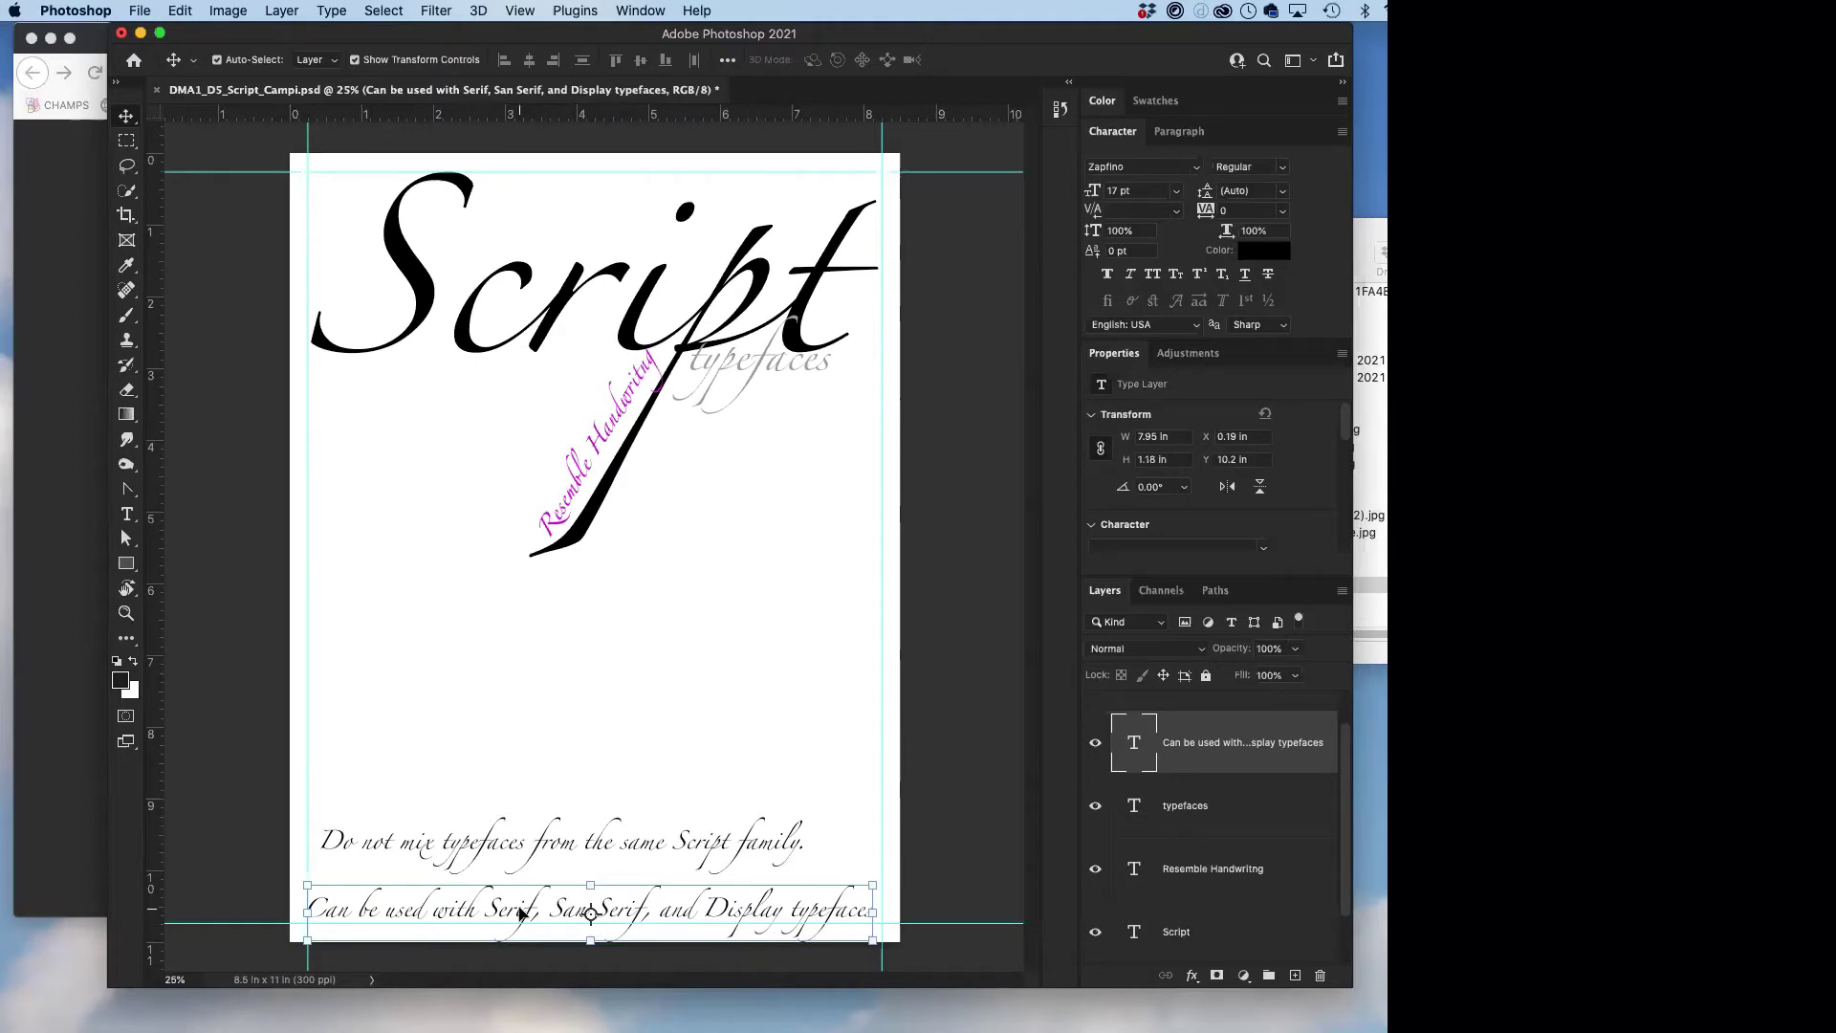
drag(521, 913, 517, 901)
- Shift the 'Do not mix…' line left to share the caption's left edge at X 0.19 in
click(513, 845)
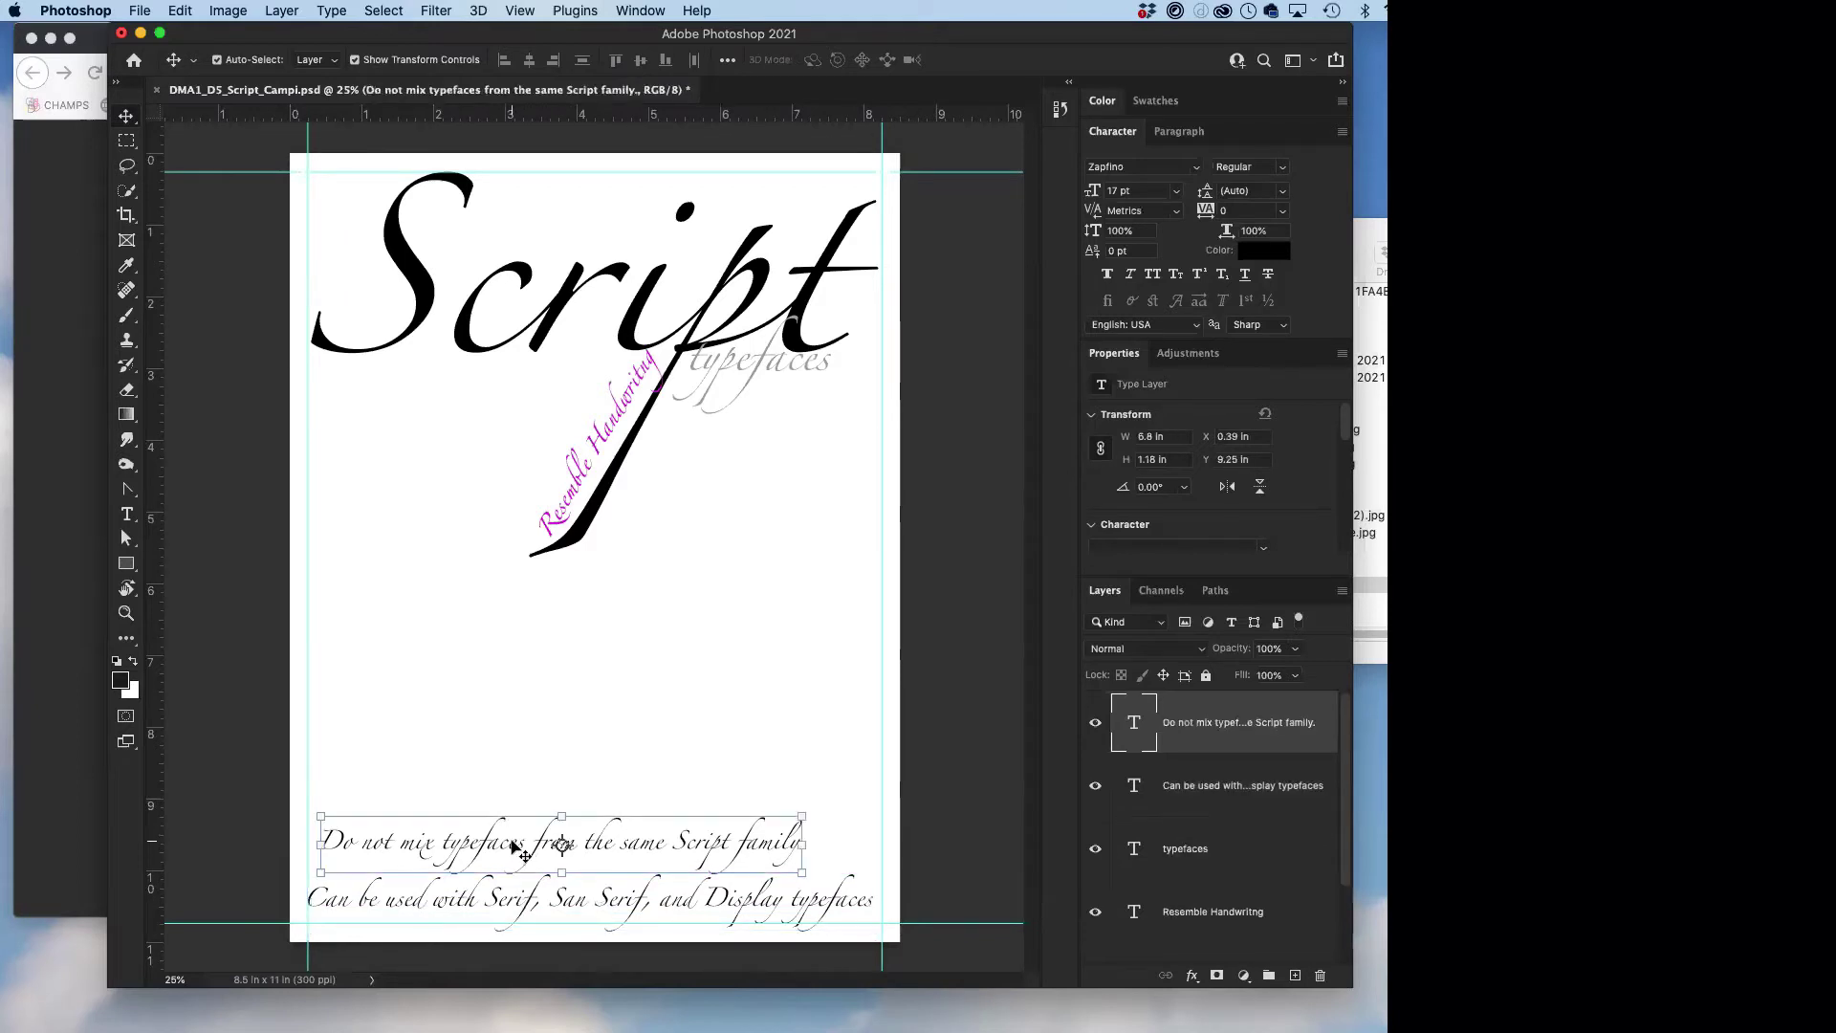
drag(510, 839, 495, 829)
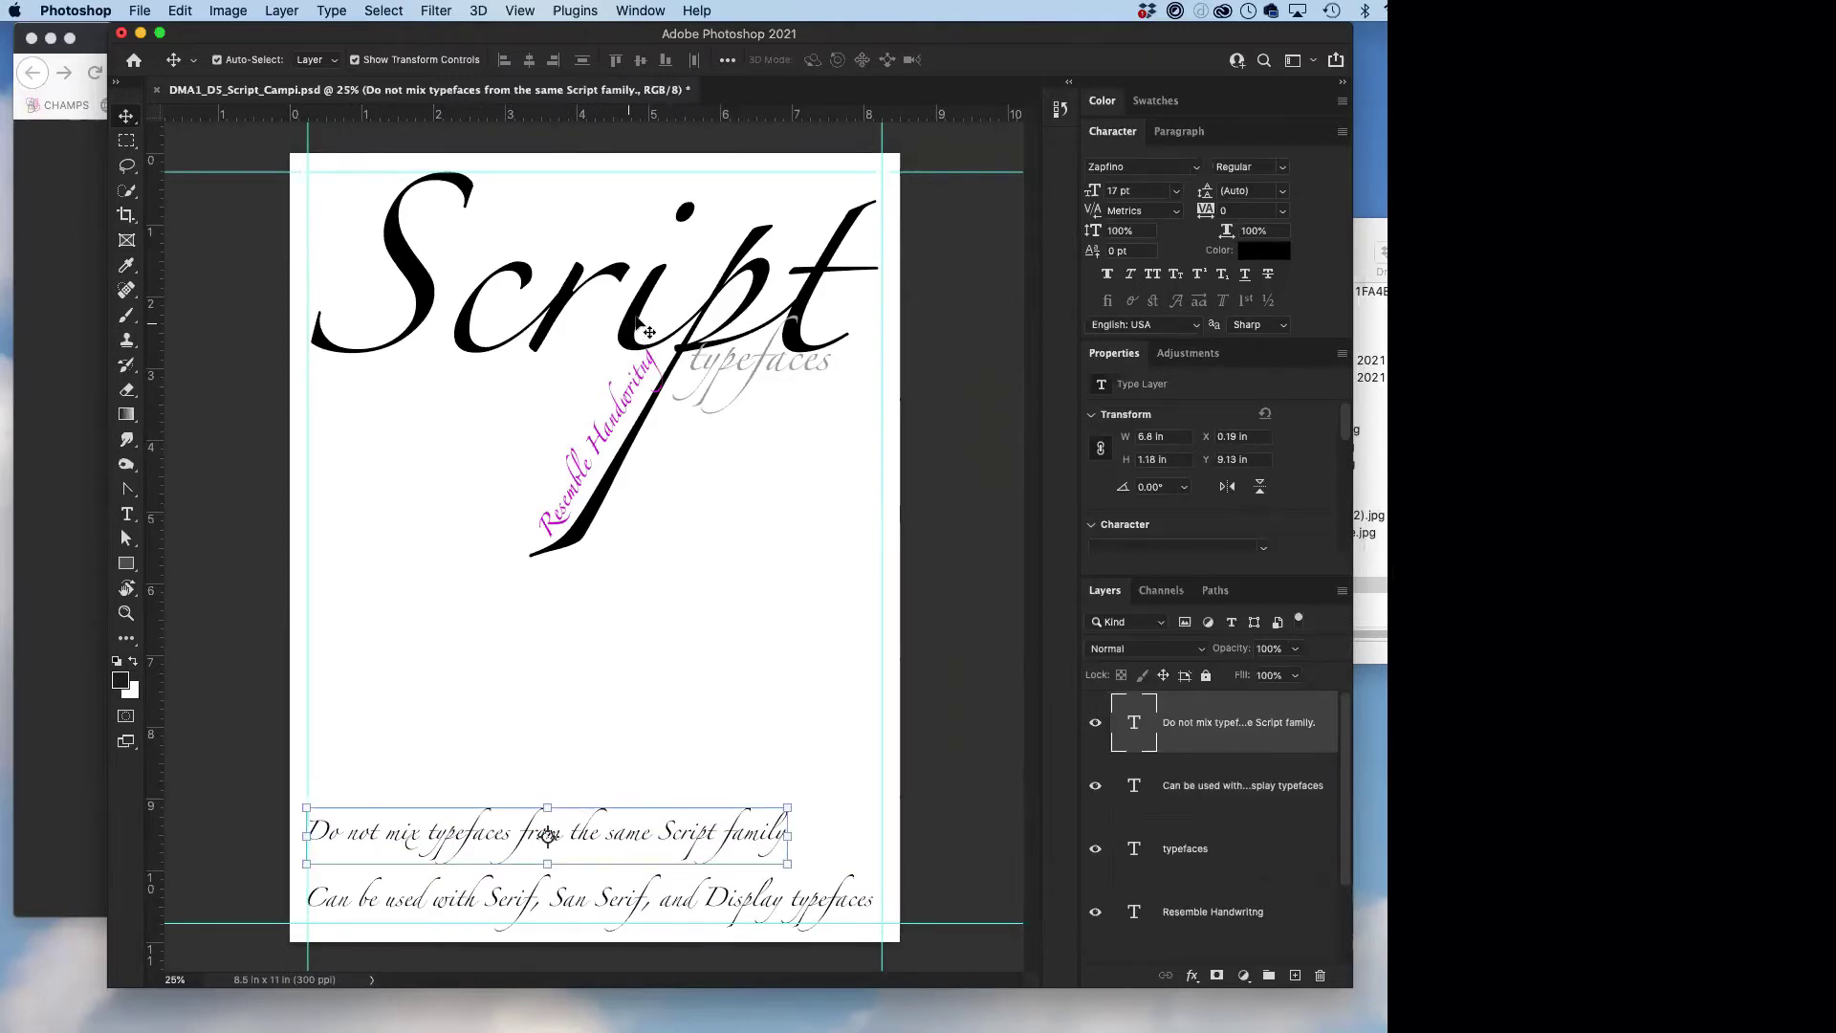
click(310, 920)
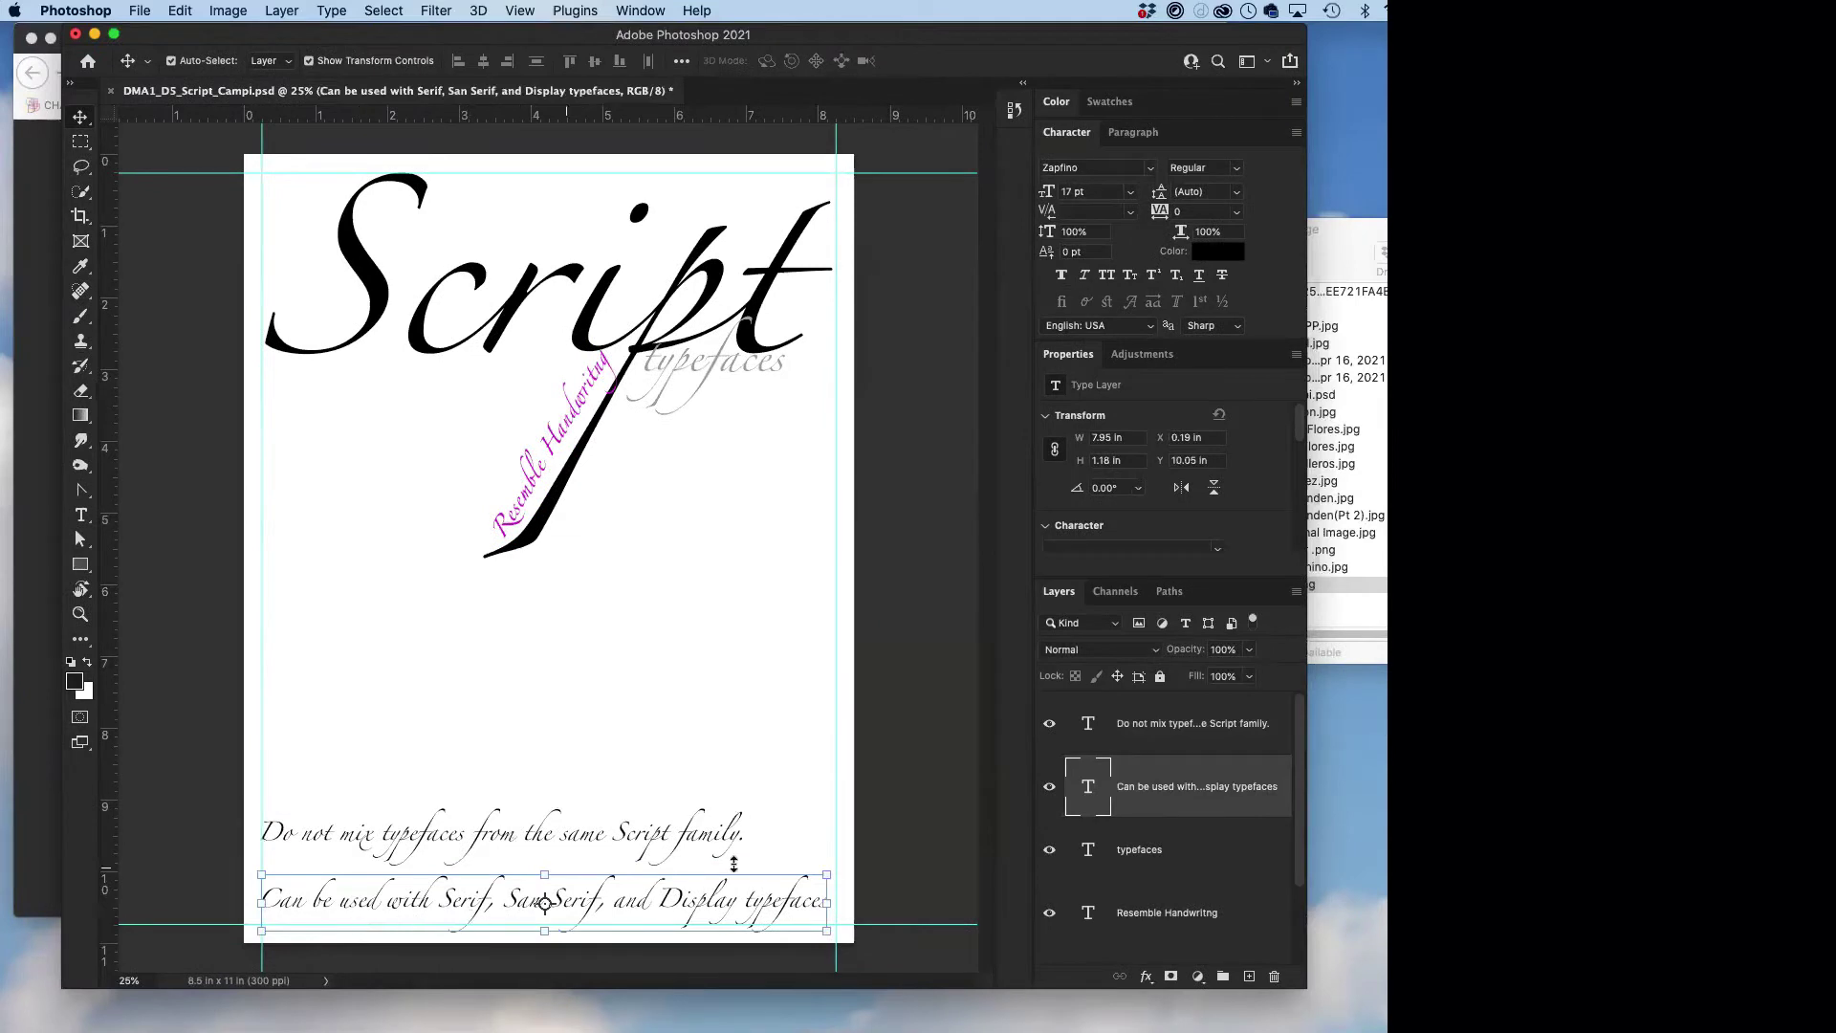
- Select the word Serif in the caption and set it in Times
click(467, 916)
double_click(462, 920)
click(459, 904)
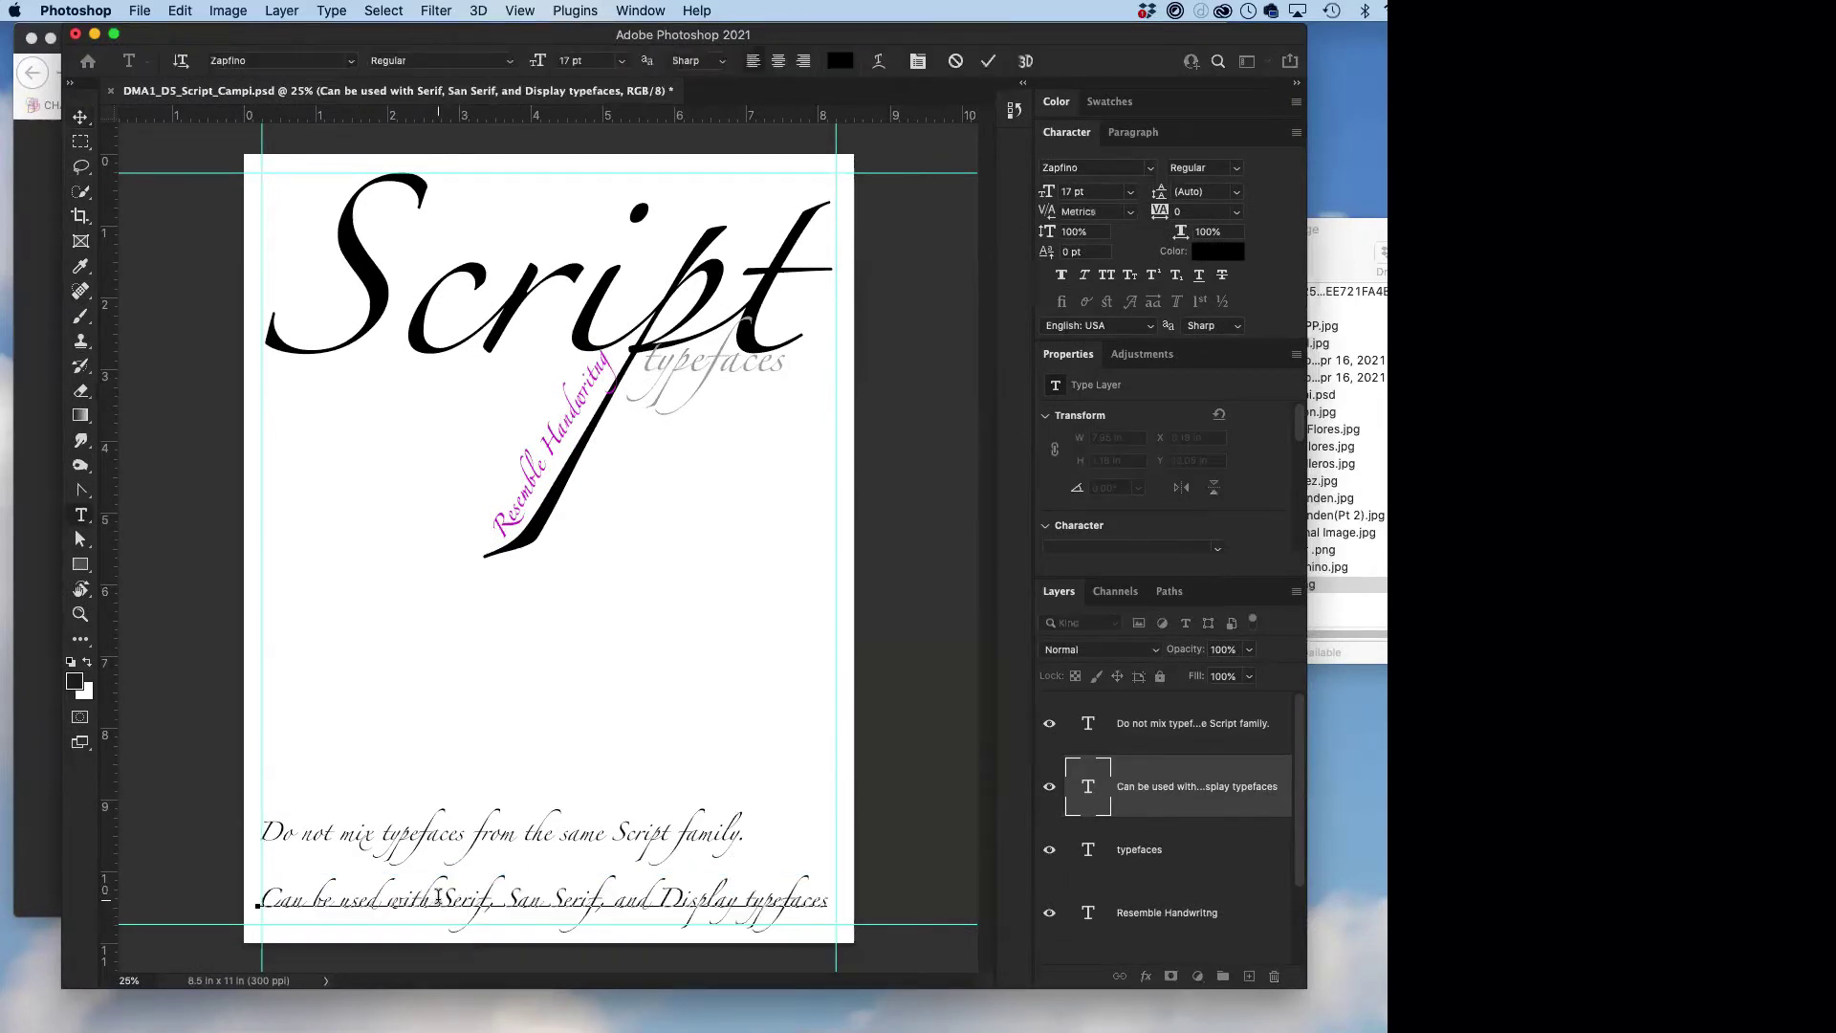
drag(437, 899, 492, 882)
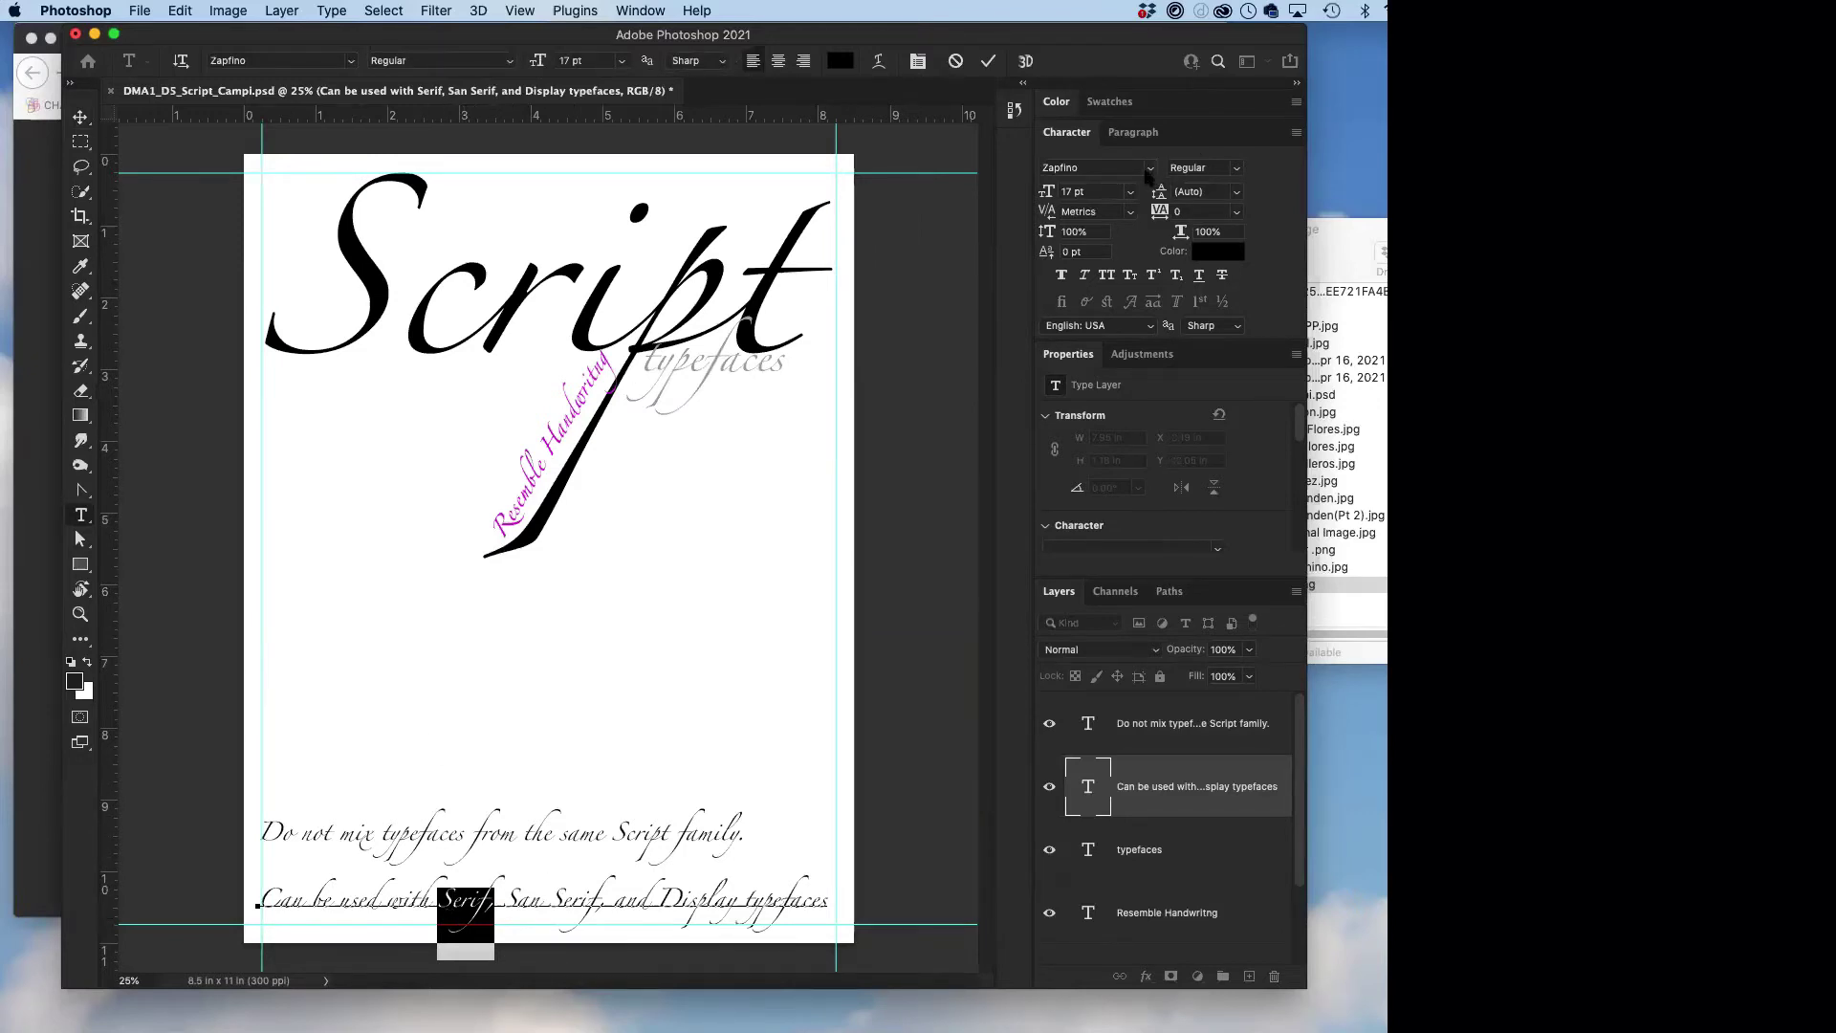
click(1148, 169)
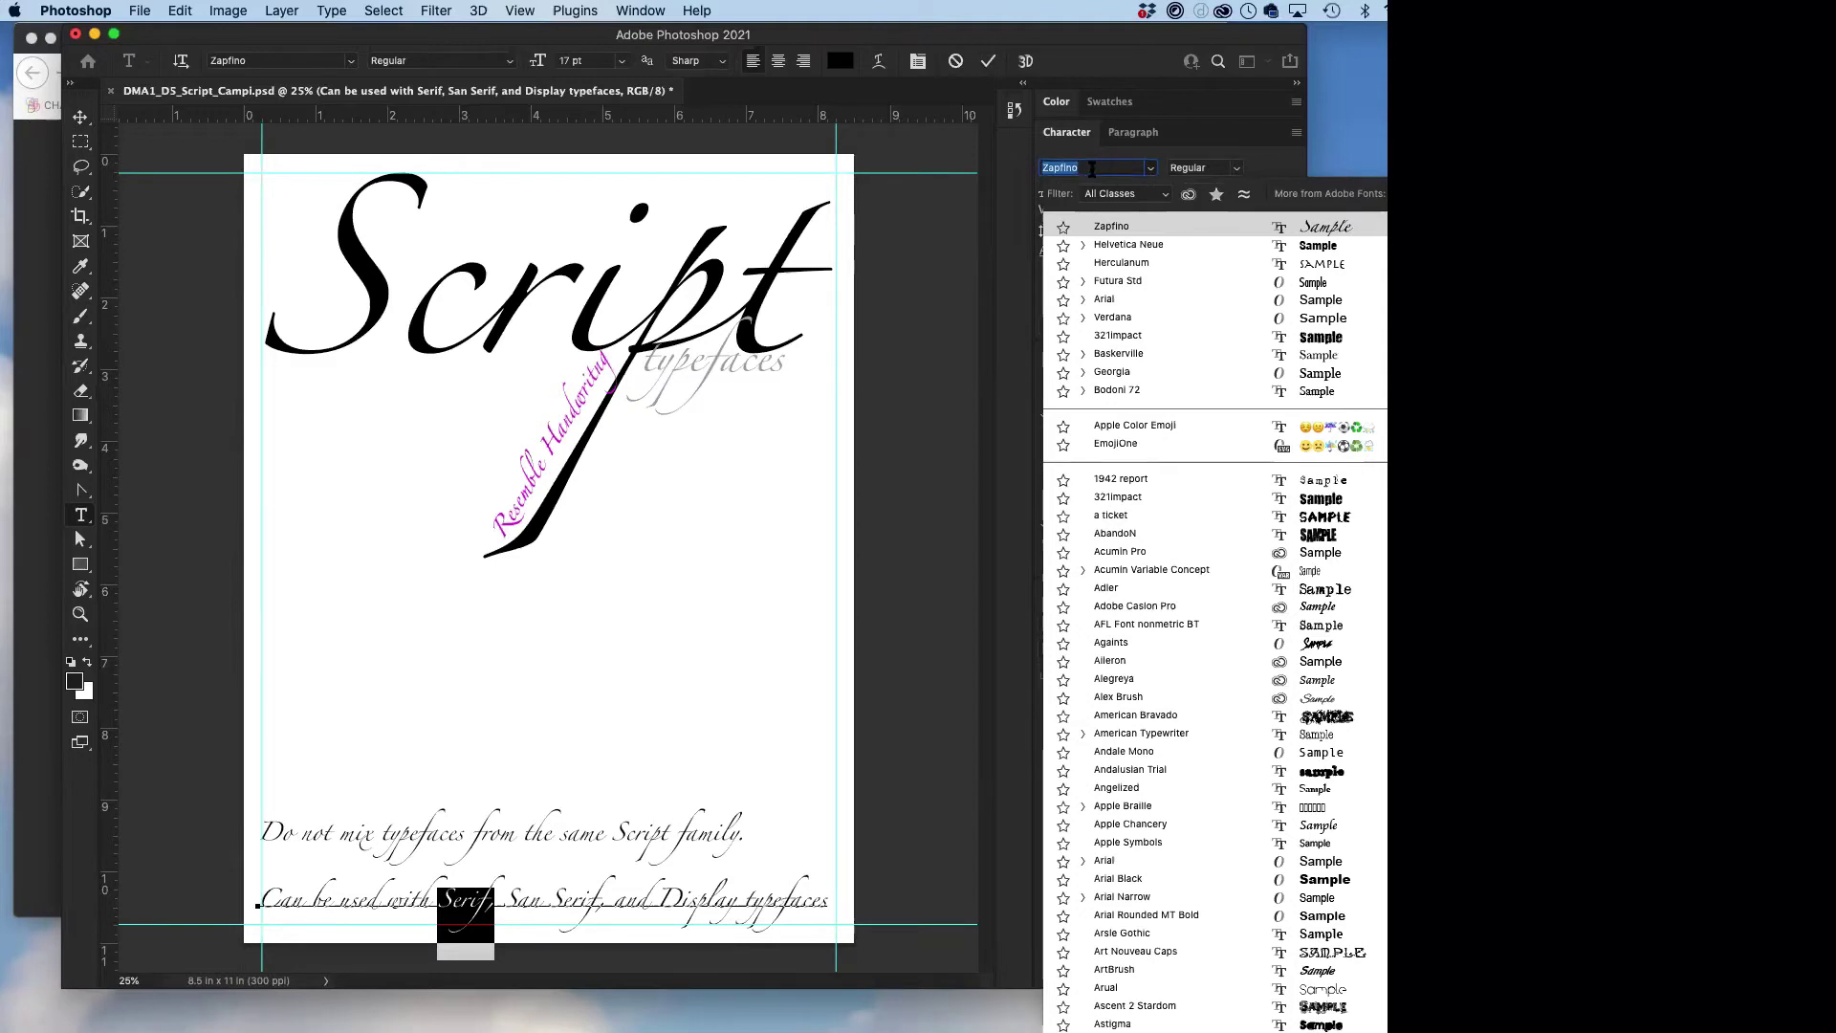
text(time)
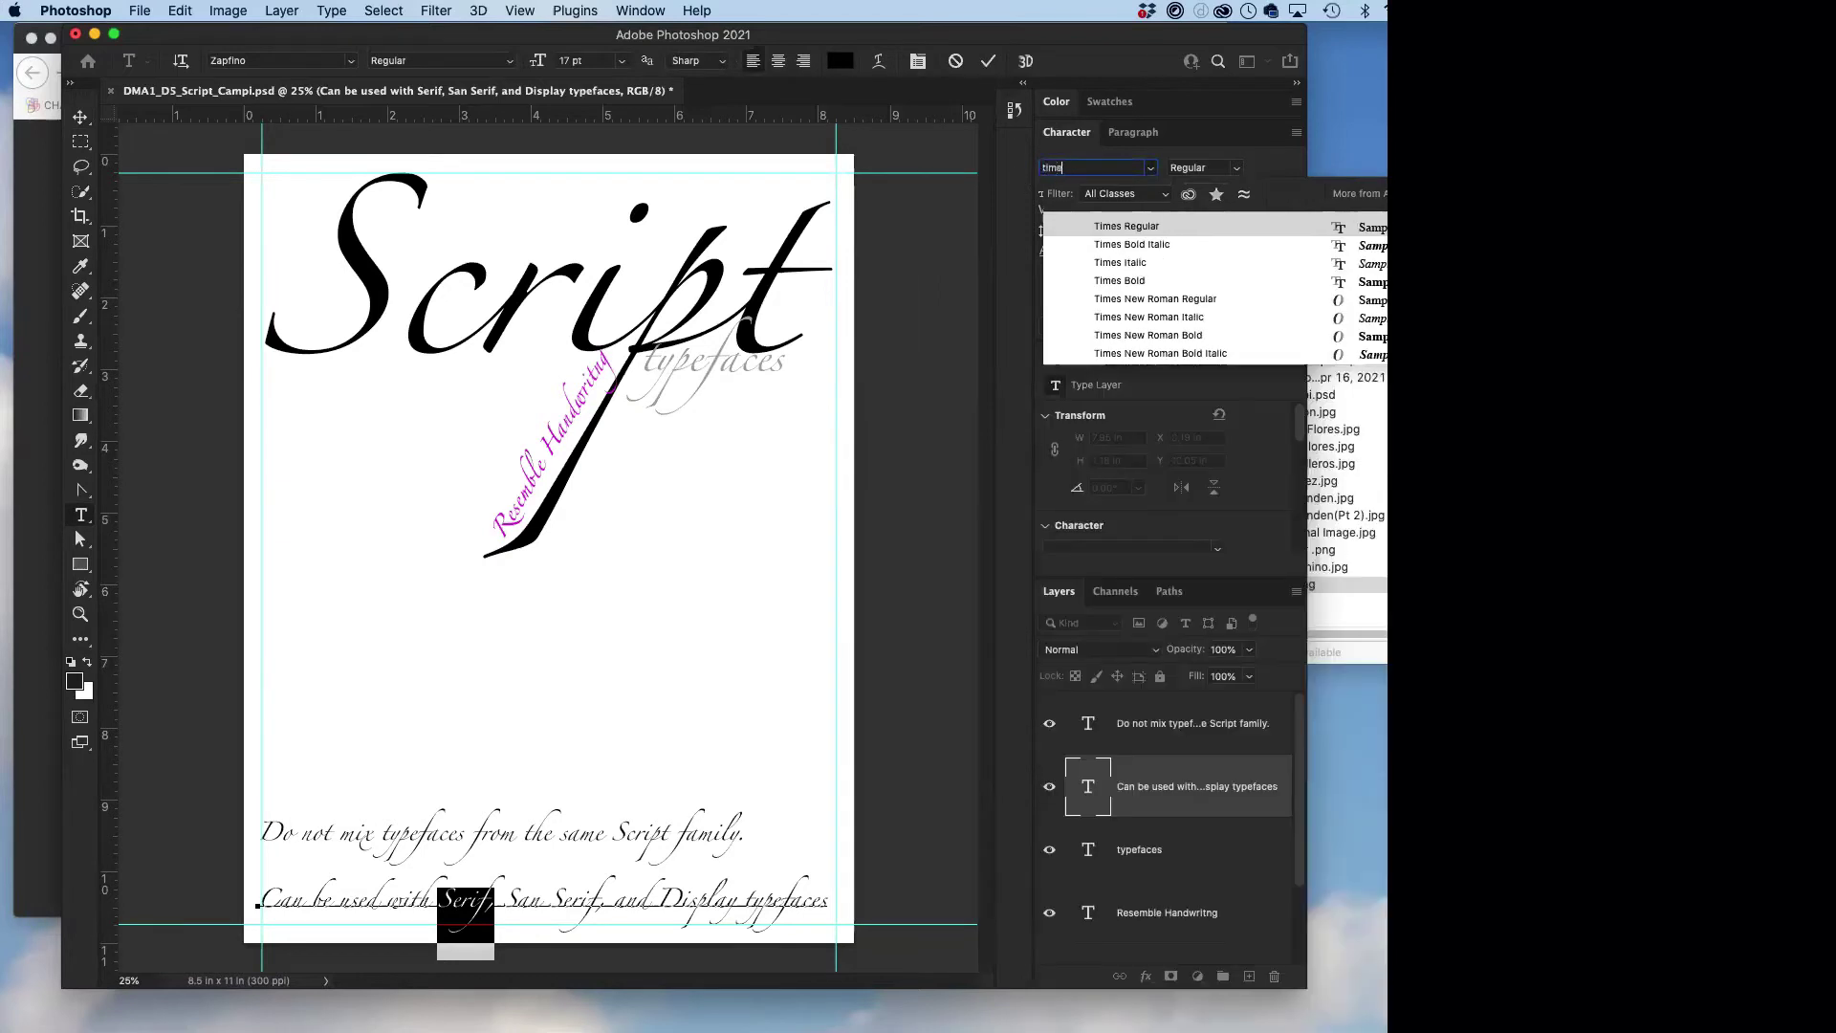
click(1159, 227)
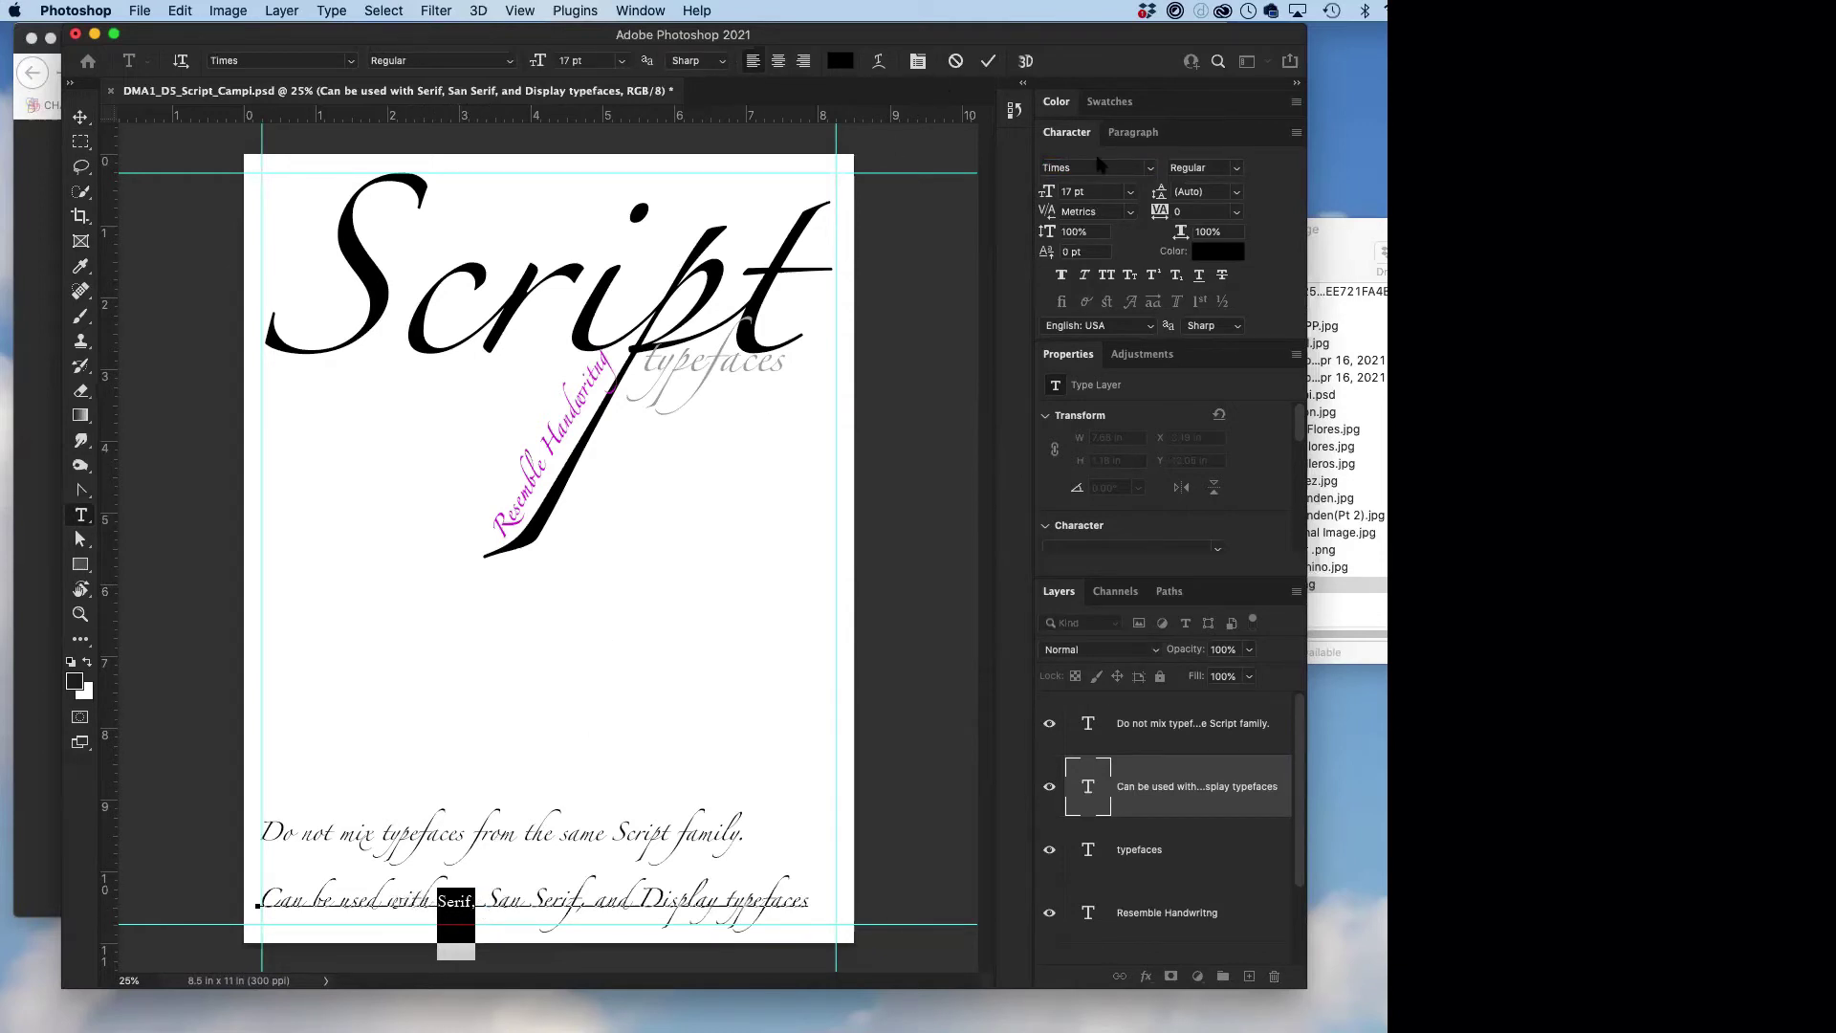
- Scale Serif up to 30 pt, then reselect it and zoom the poster to 50%
drag(1045, 195, 1048, 193)
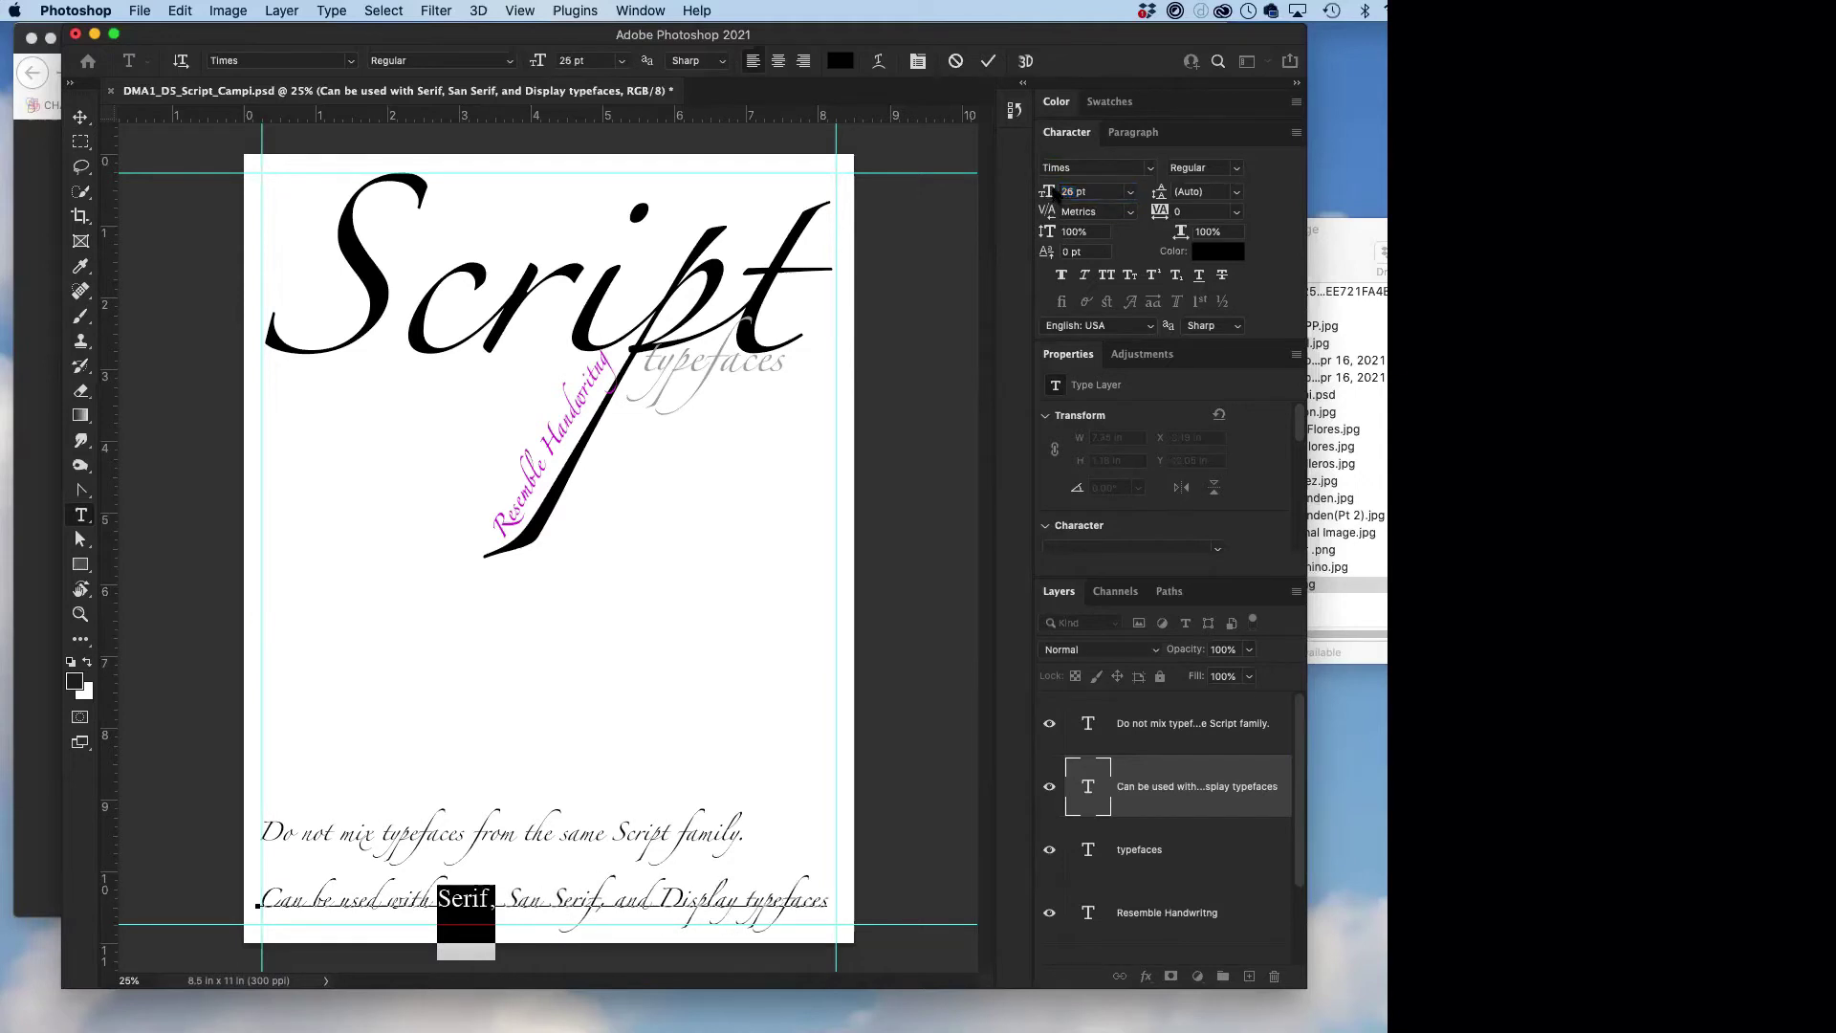
drag(1040, 194, 1048, 195)
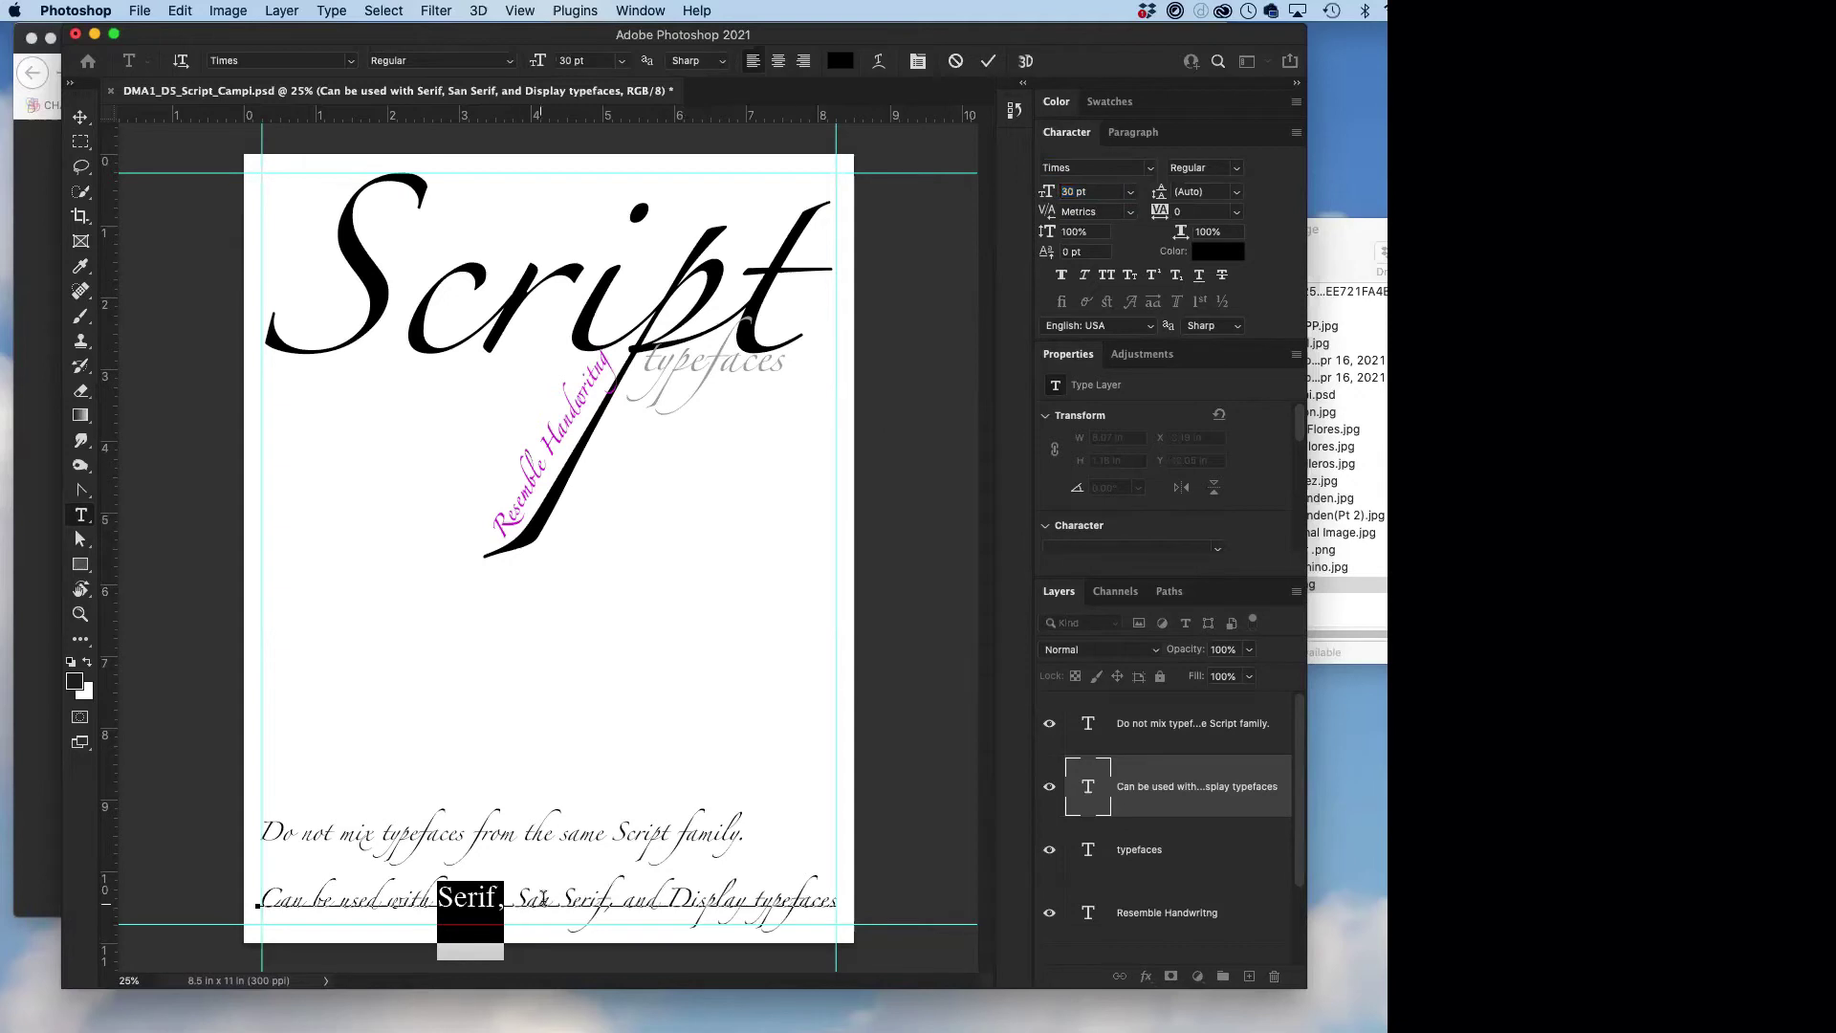
click(525, 898)
drag(437, 899, 504, 901)
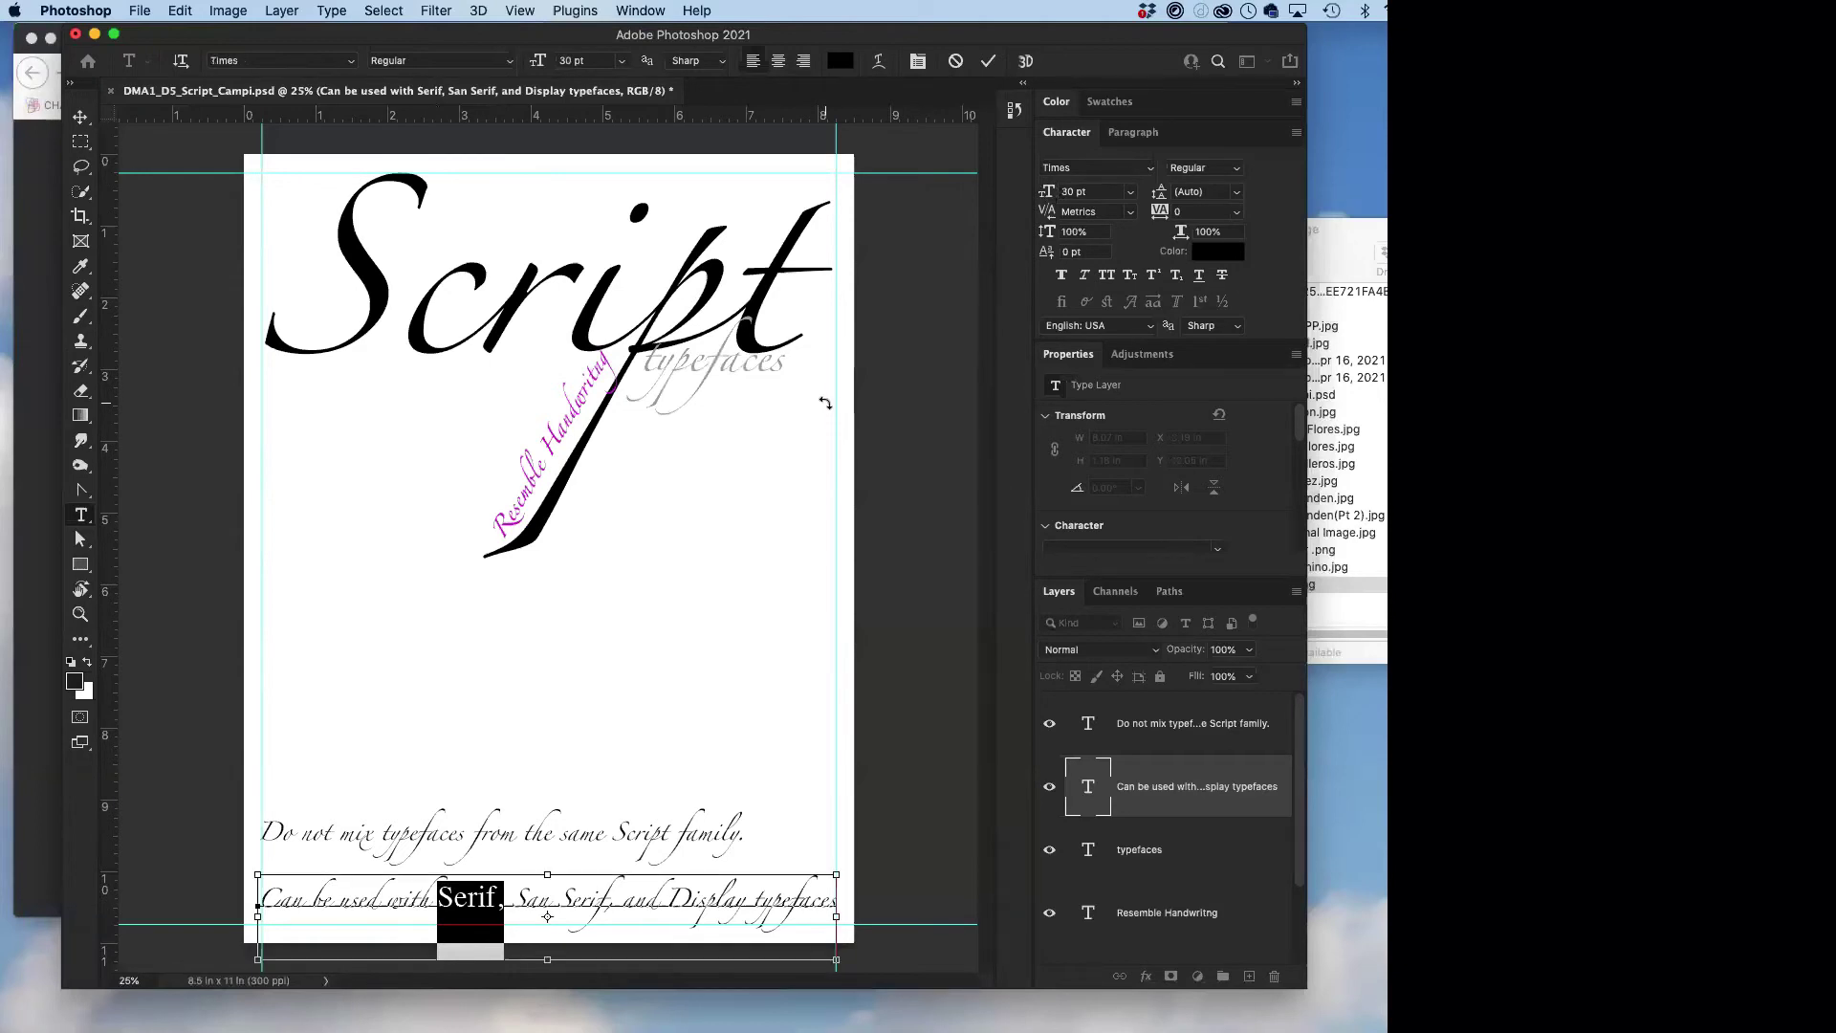
key(super+plus)
- Set only the word Serif in the caption to Times Regular, in line with the script
key(Escape)
key(v)
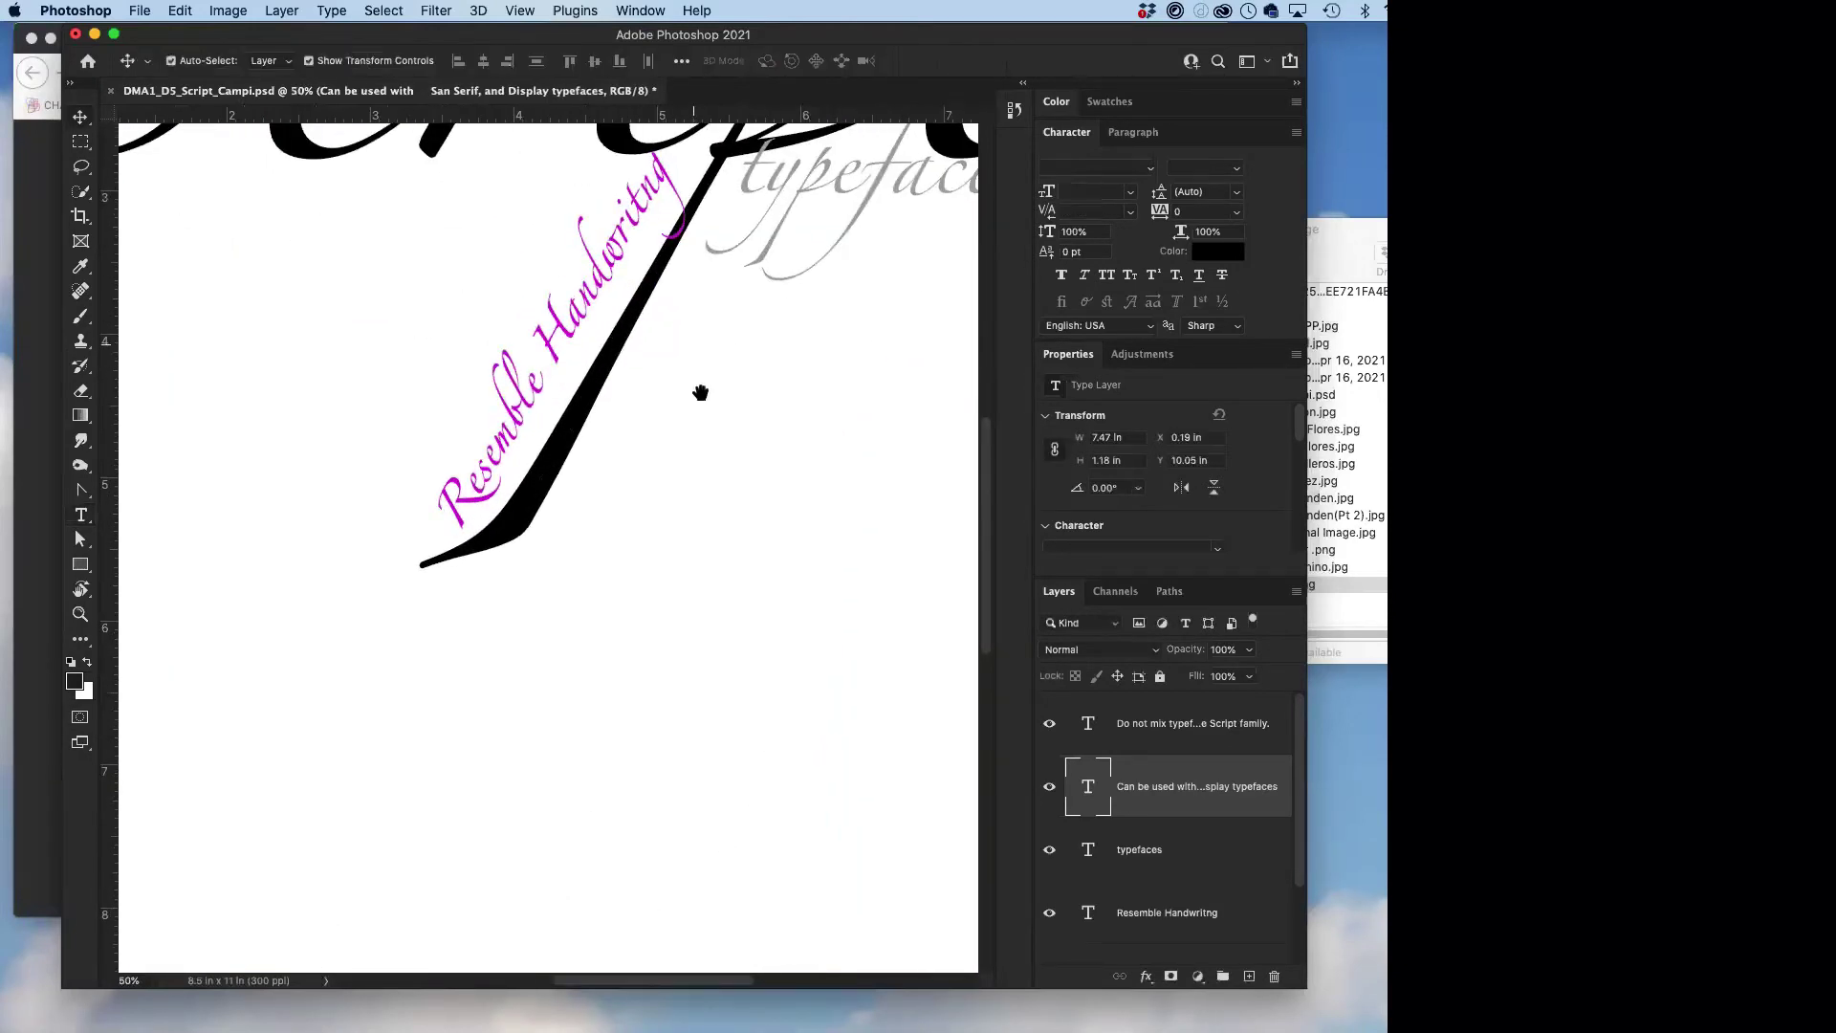
drag(674, 662, 717, 164)
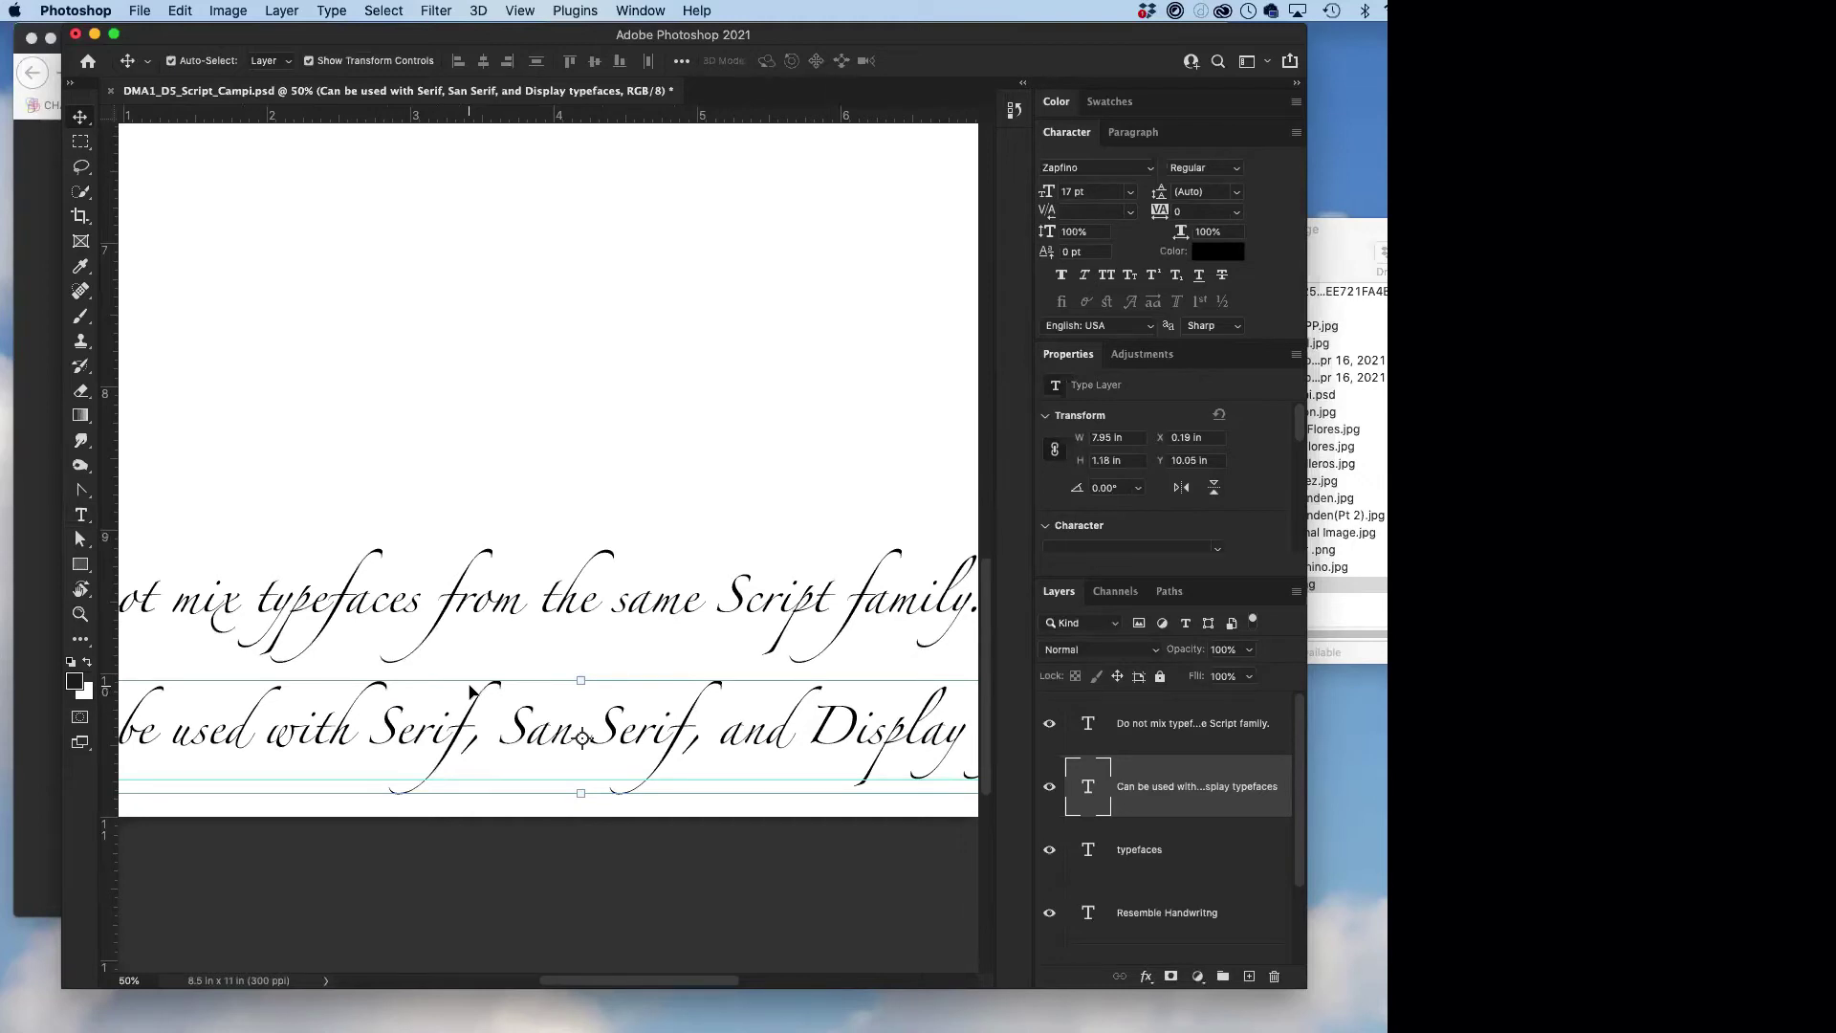
double_click(406, 738)
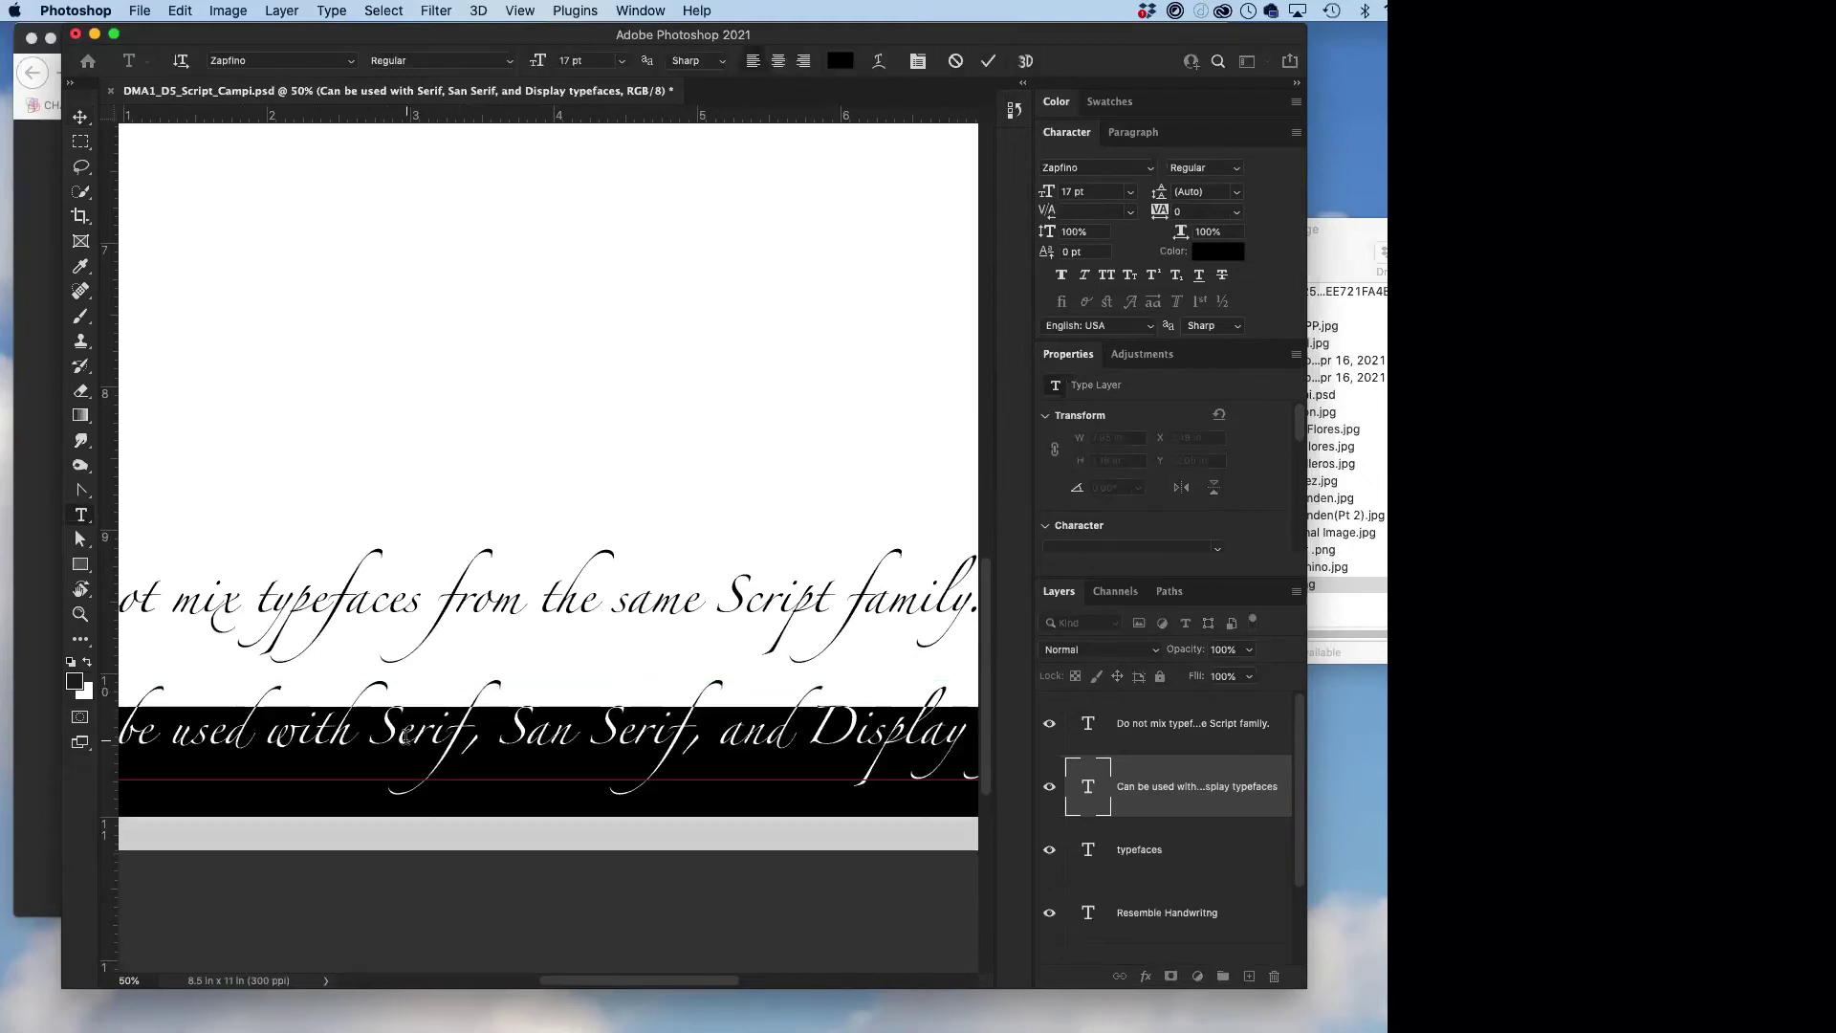
drag(369, 731, 481, 732)
click(1106, 164)
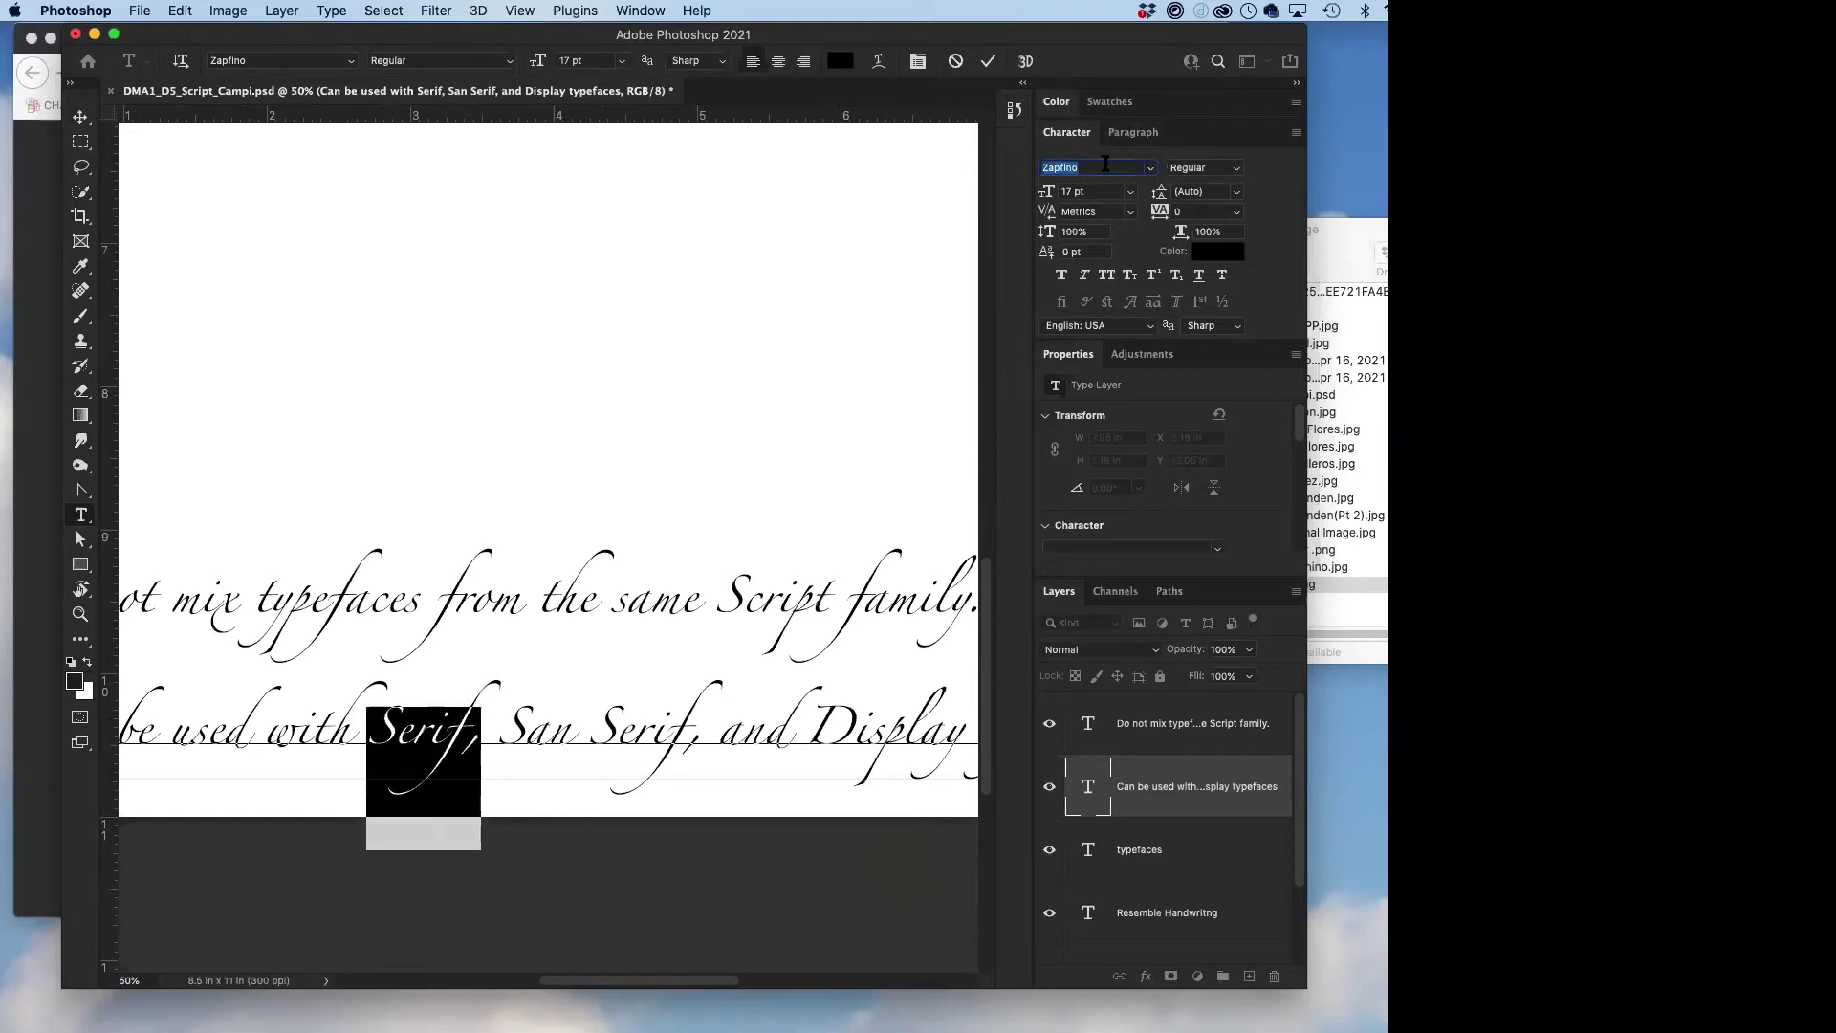
text(time)
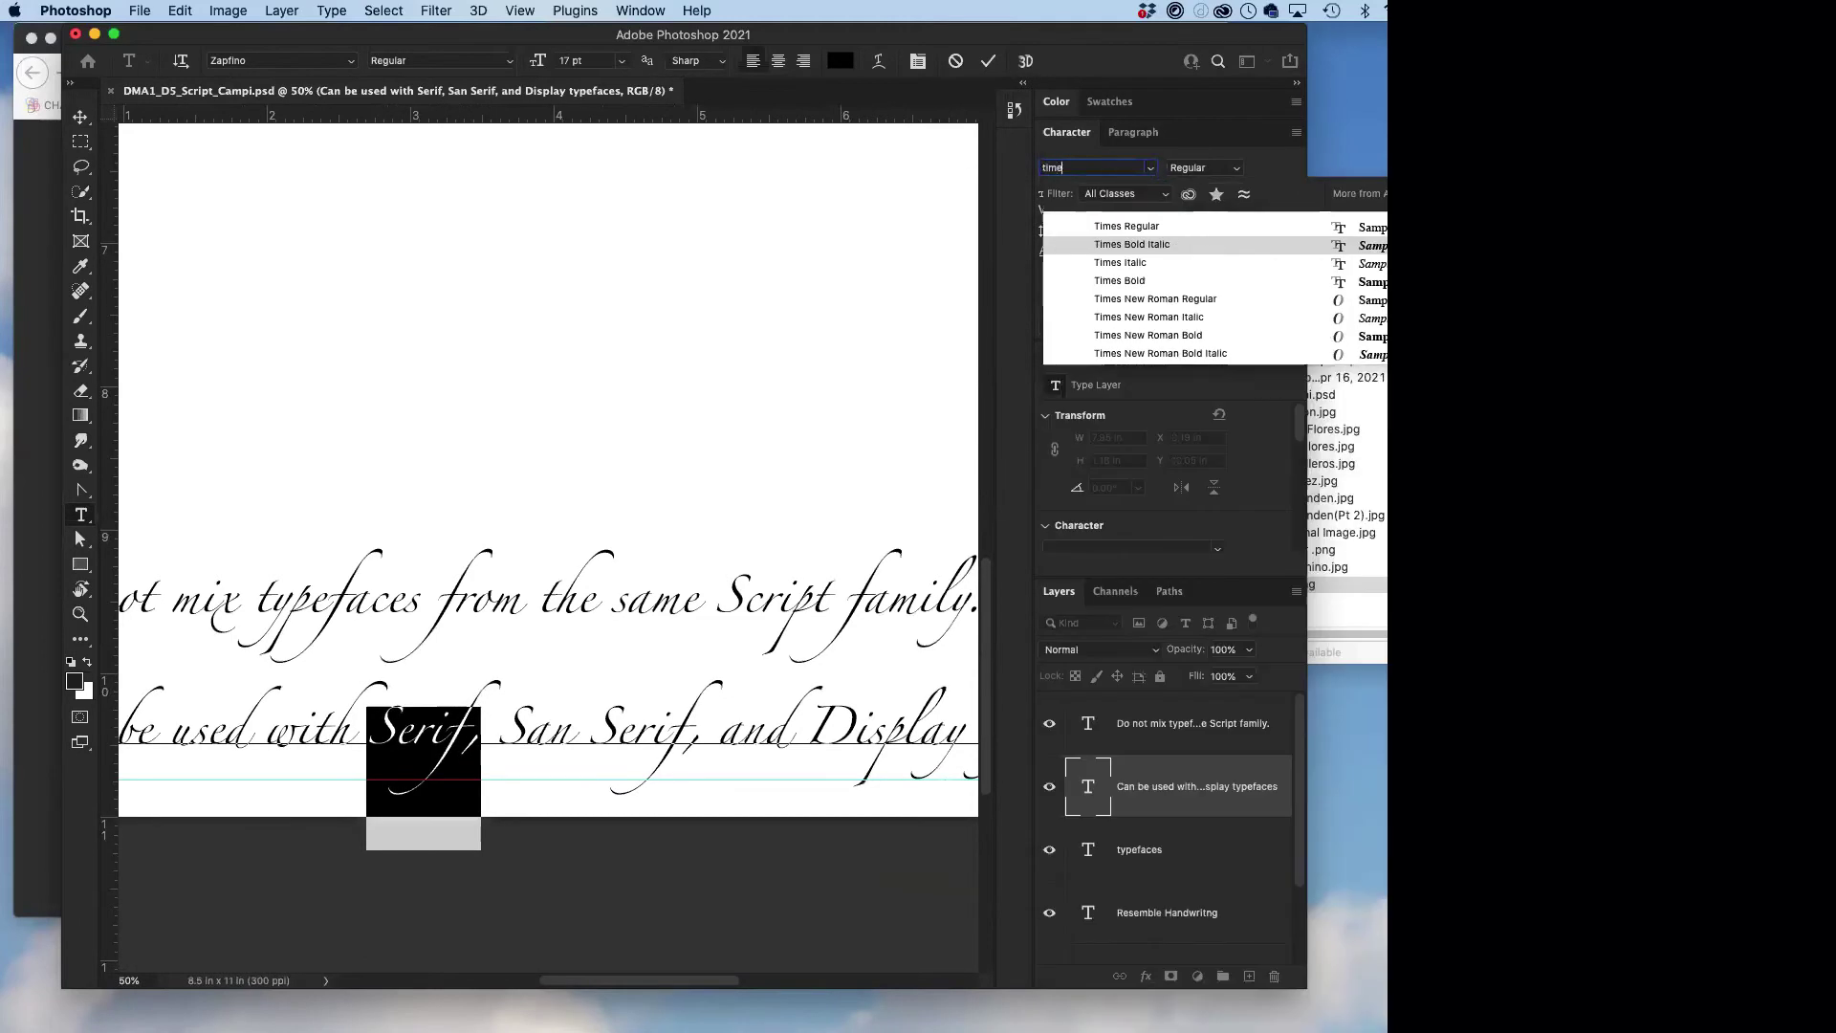
click(1133, 227)
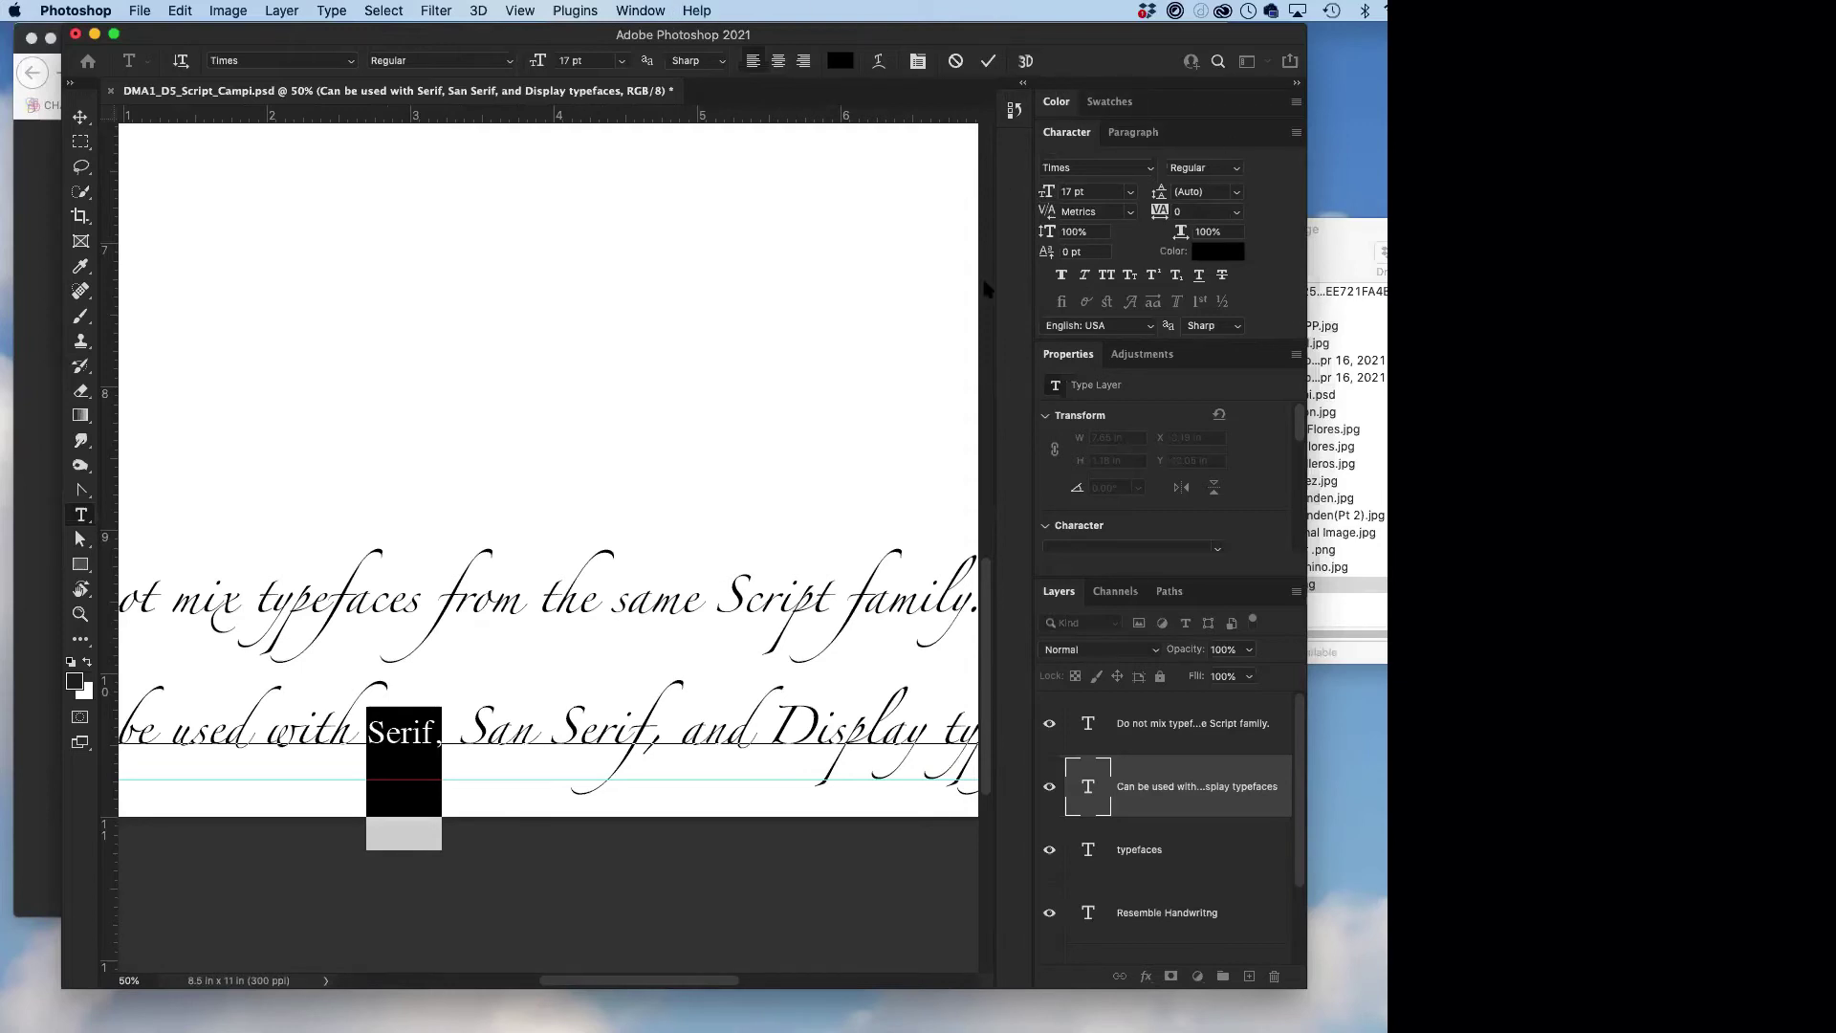
- Set 'San Serif,' in Helvetica Neue at 22 pt via the Character panel and save the poster
click(639, 10)
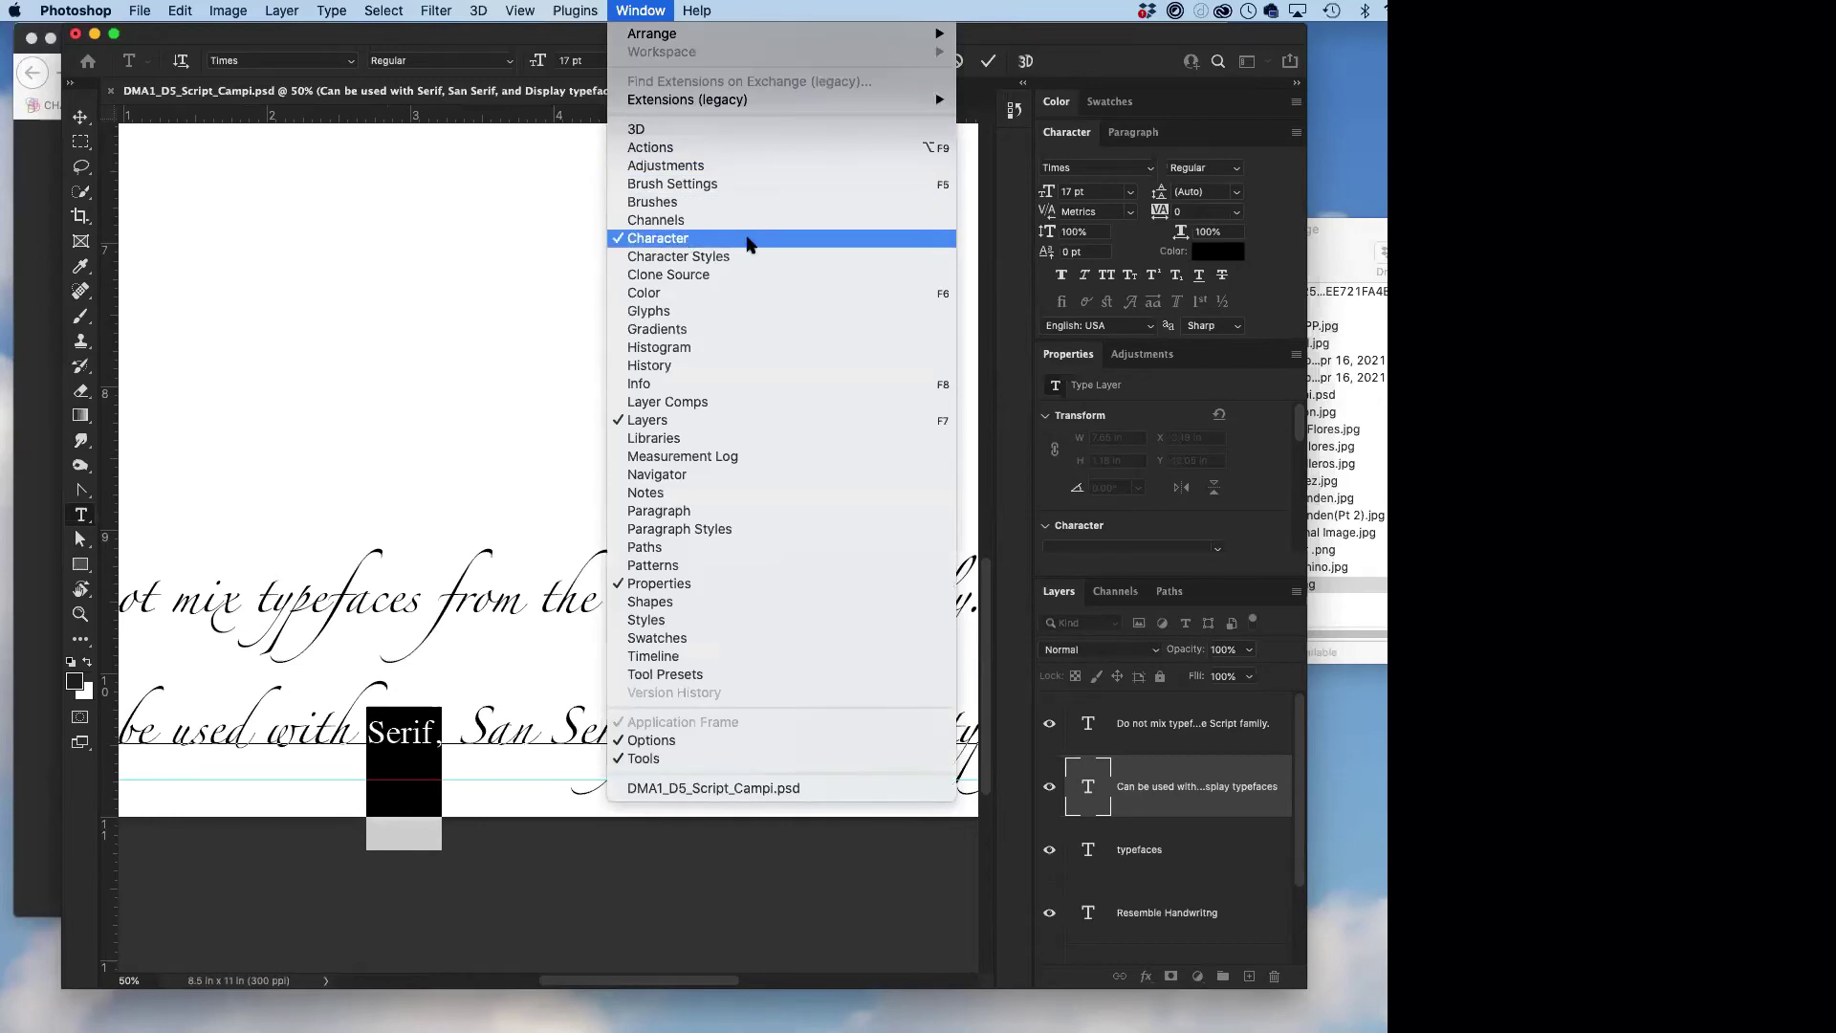
click(749, 244)
drag(488, 728, 711, 729)
click(1151, 168)
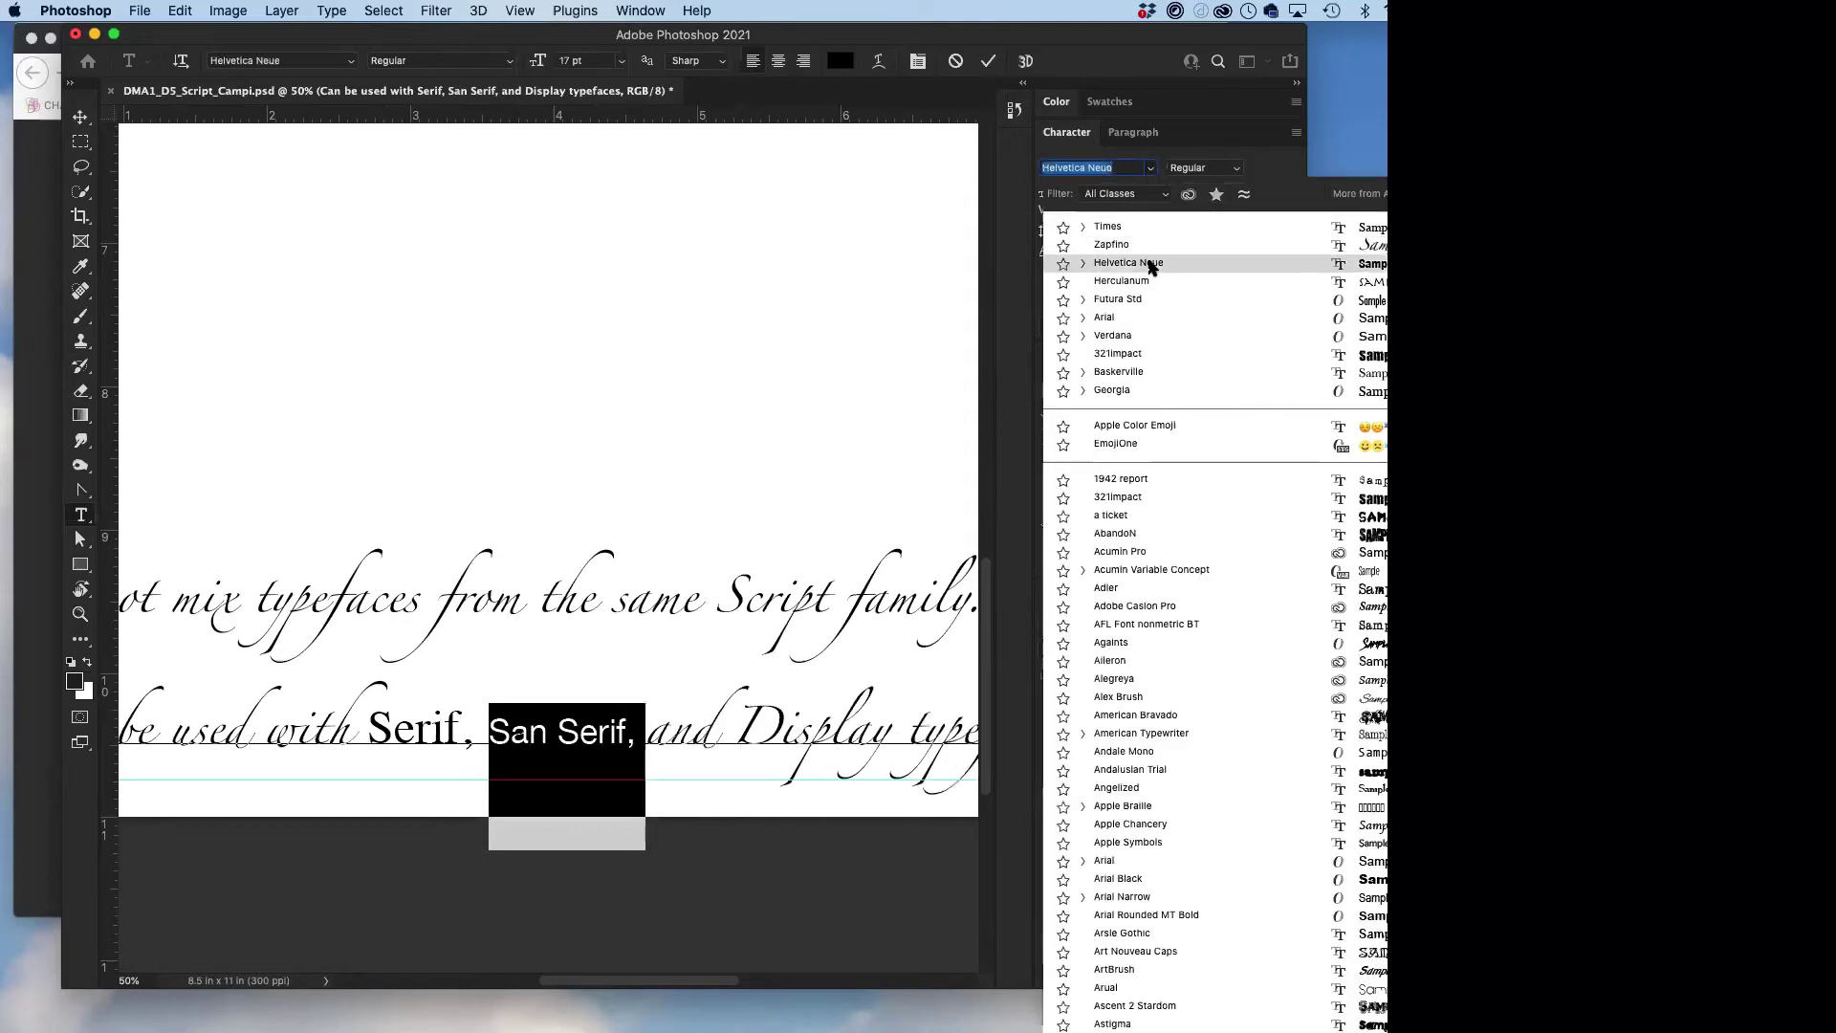
click(1153, 264)
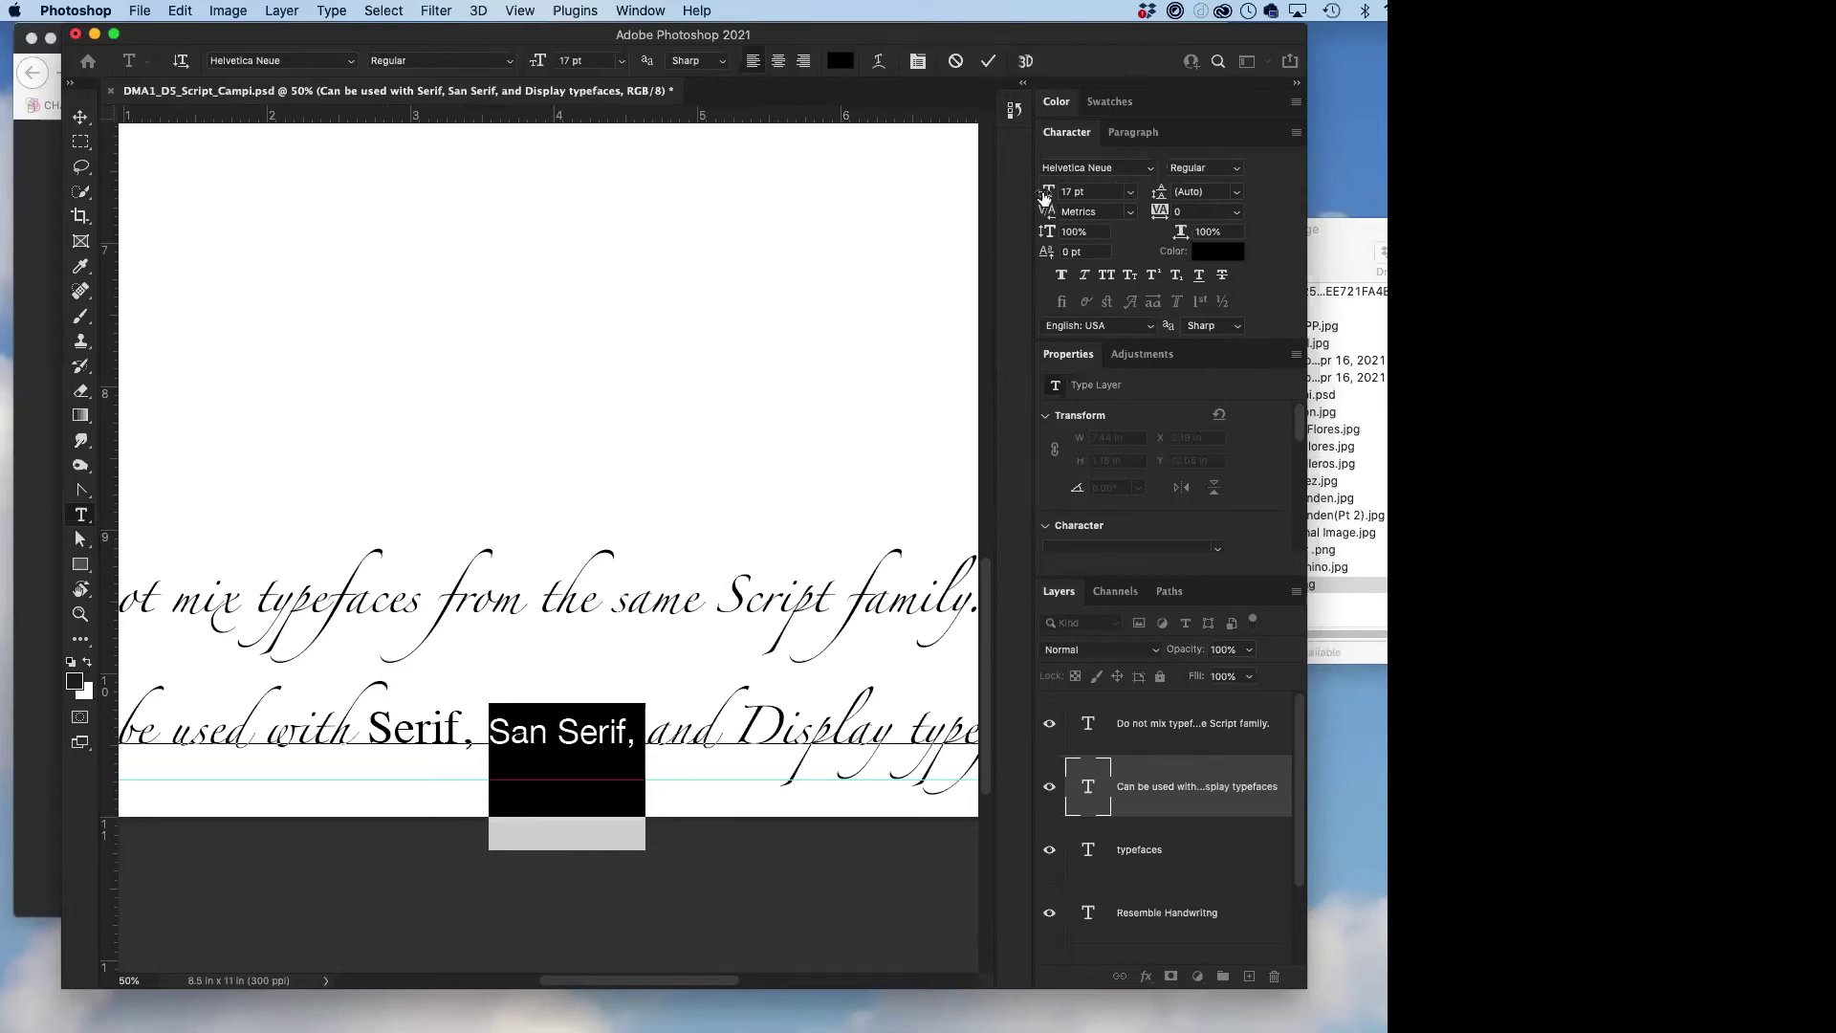
drag(1045, 198, 1047, 197)
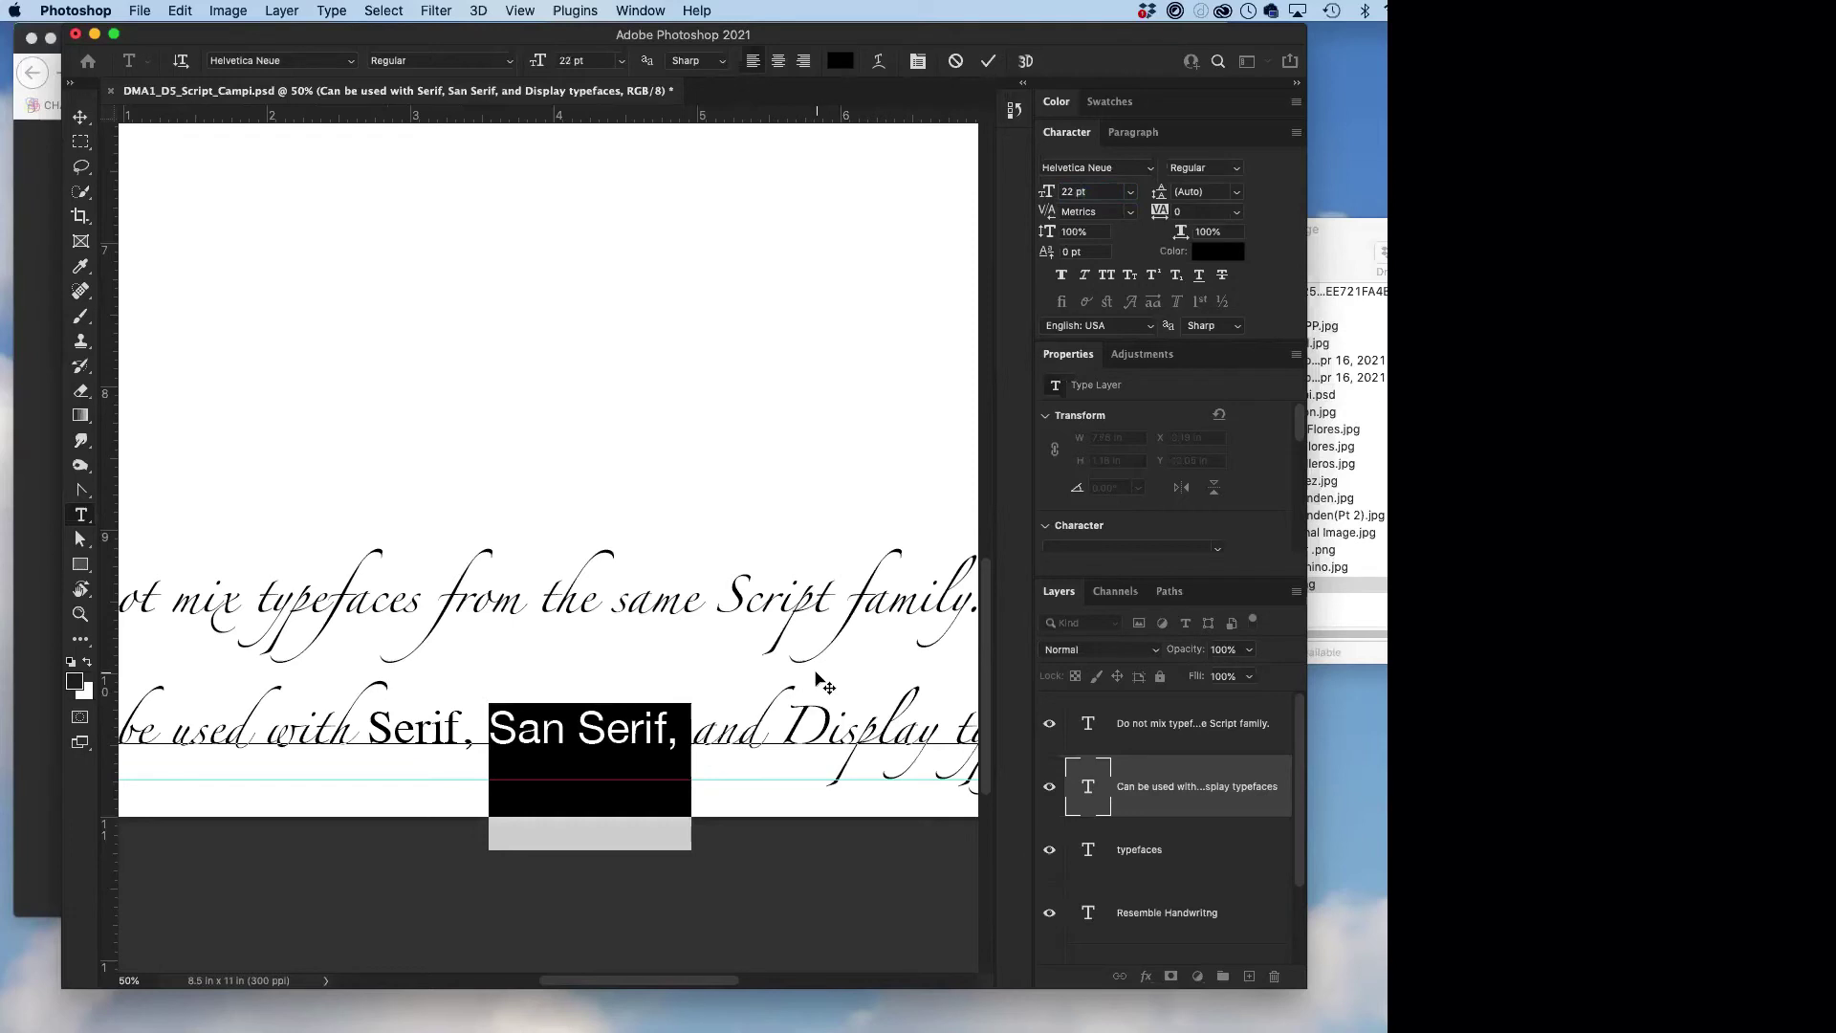
click(837, 726)
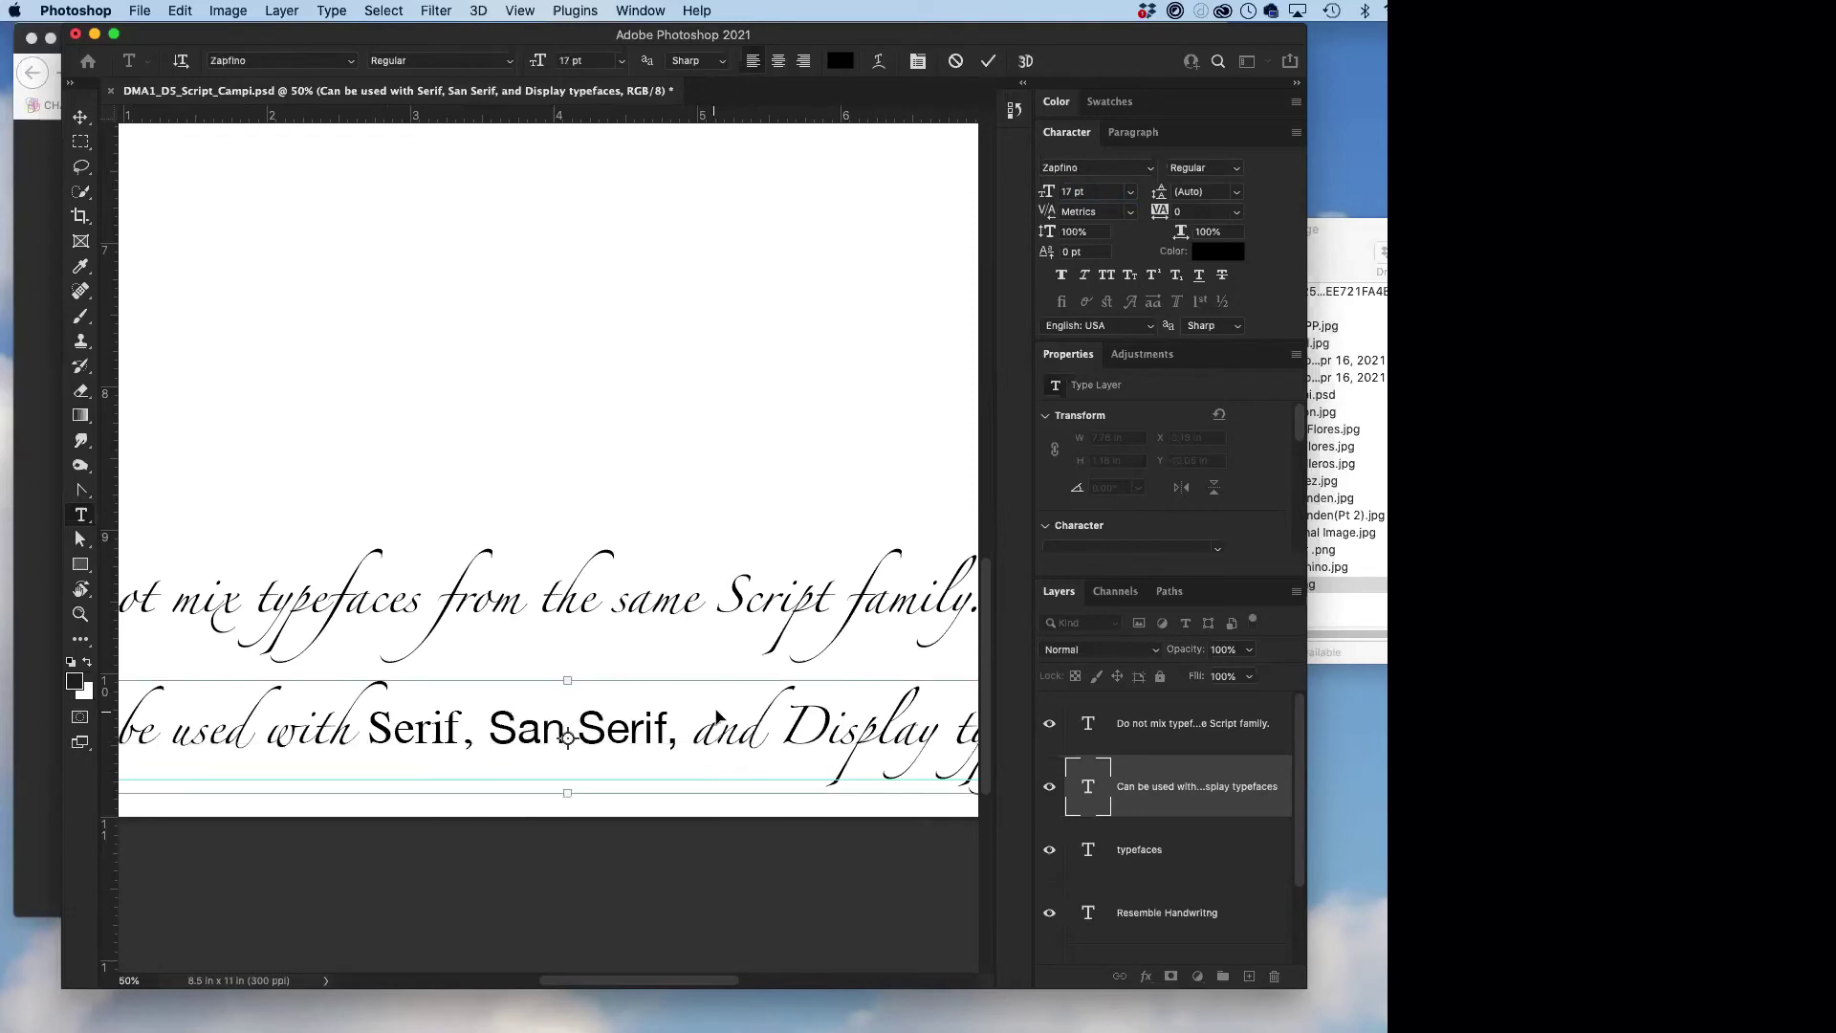
key(super+s)
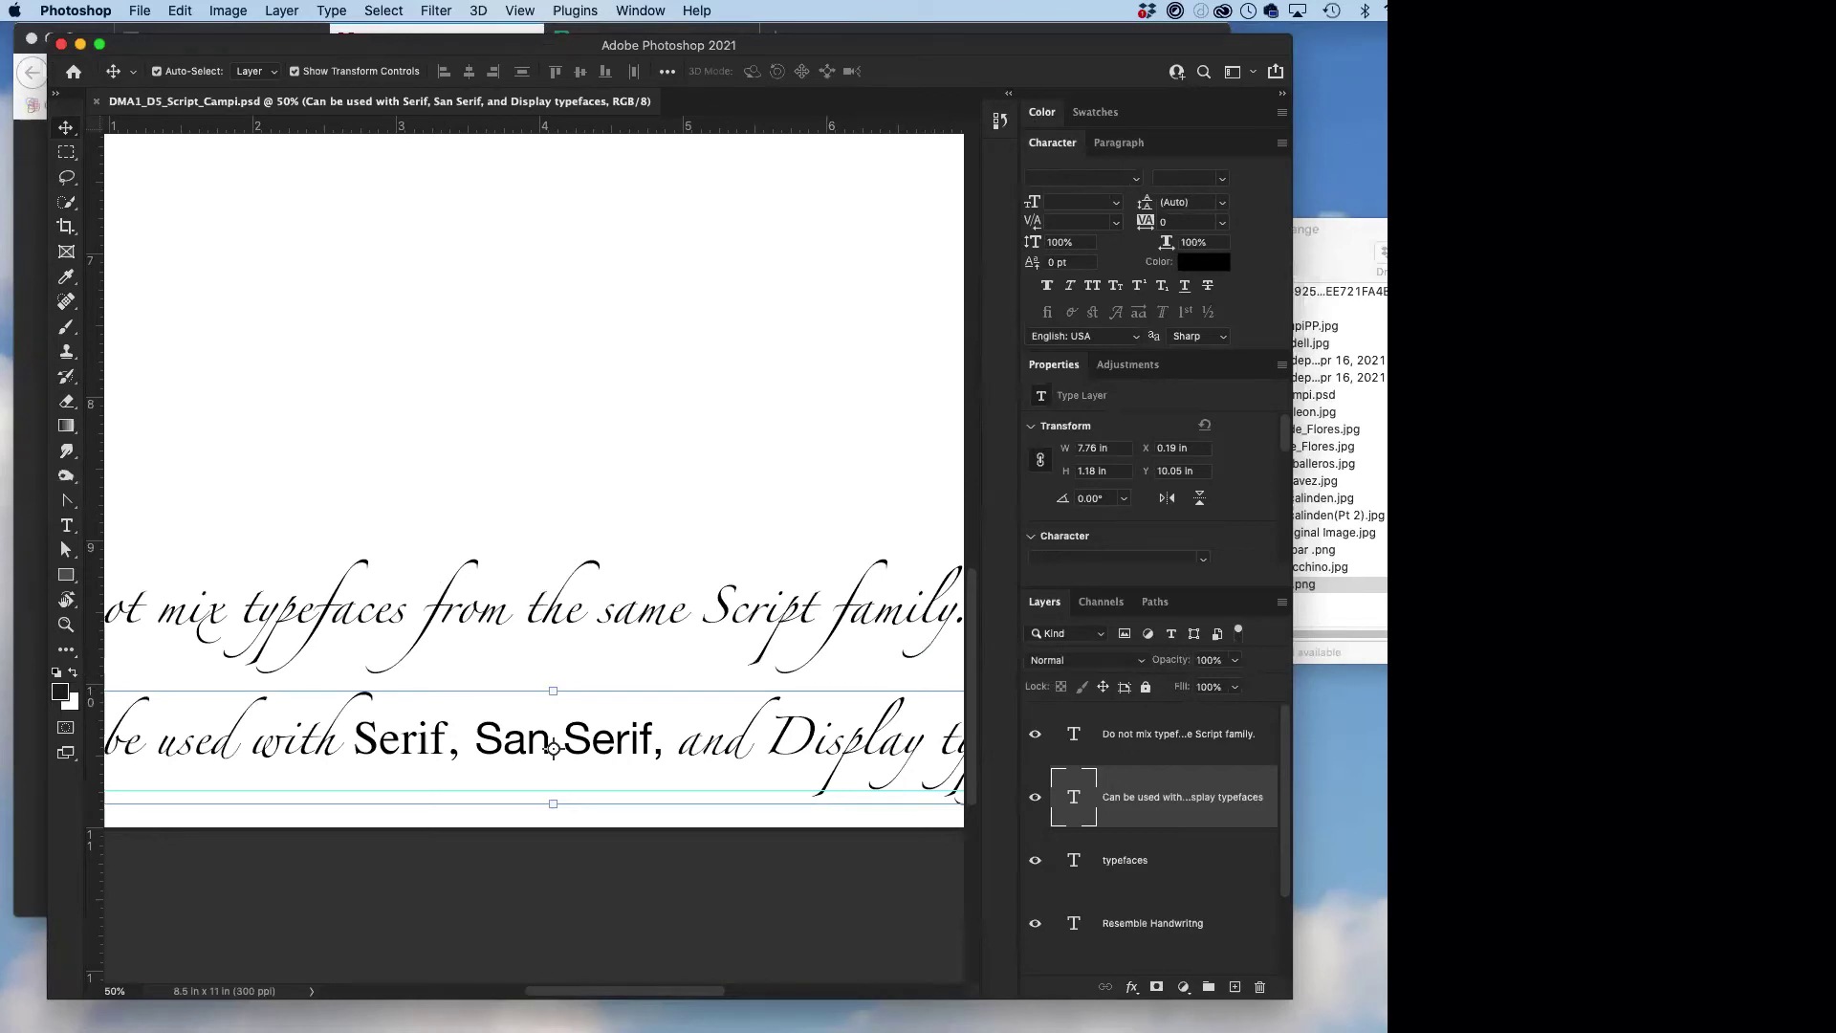
- Search Google for 'dafont' in a new Firefox tab
key(super+Tab)
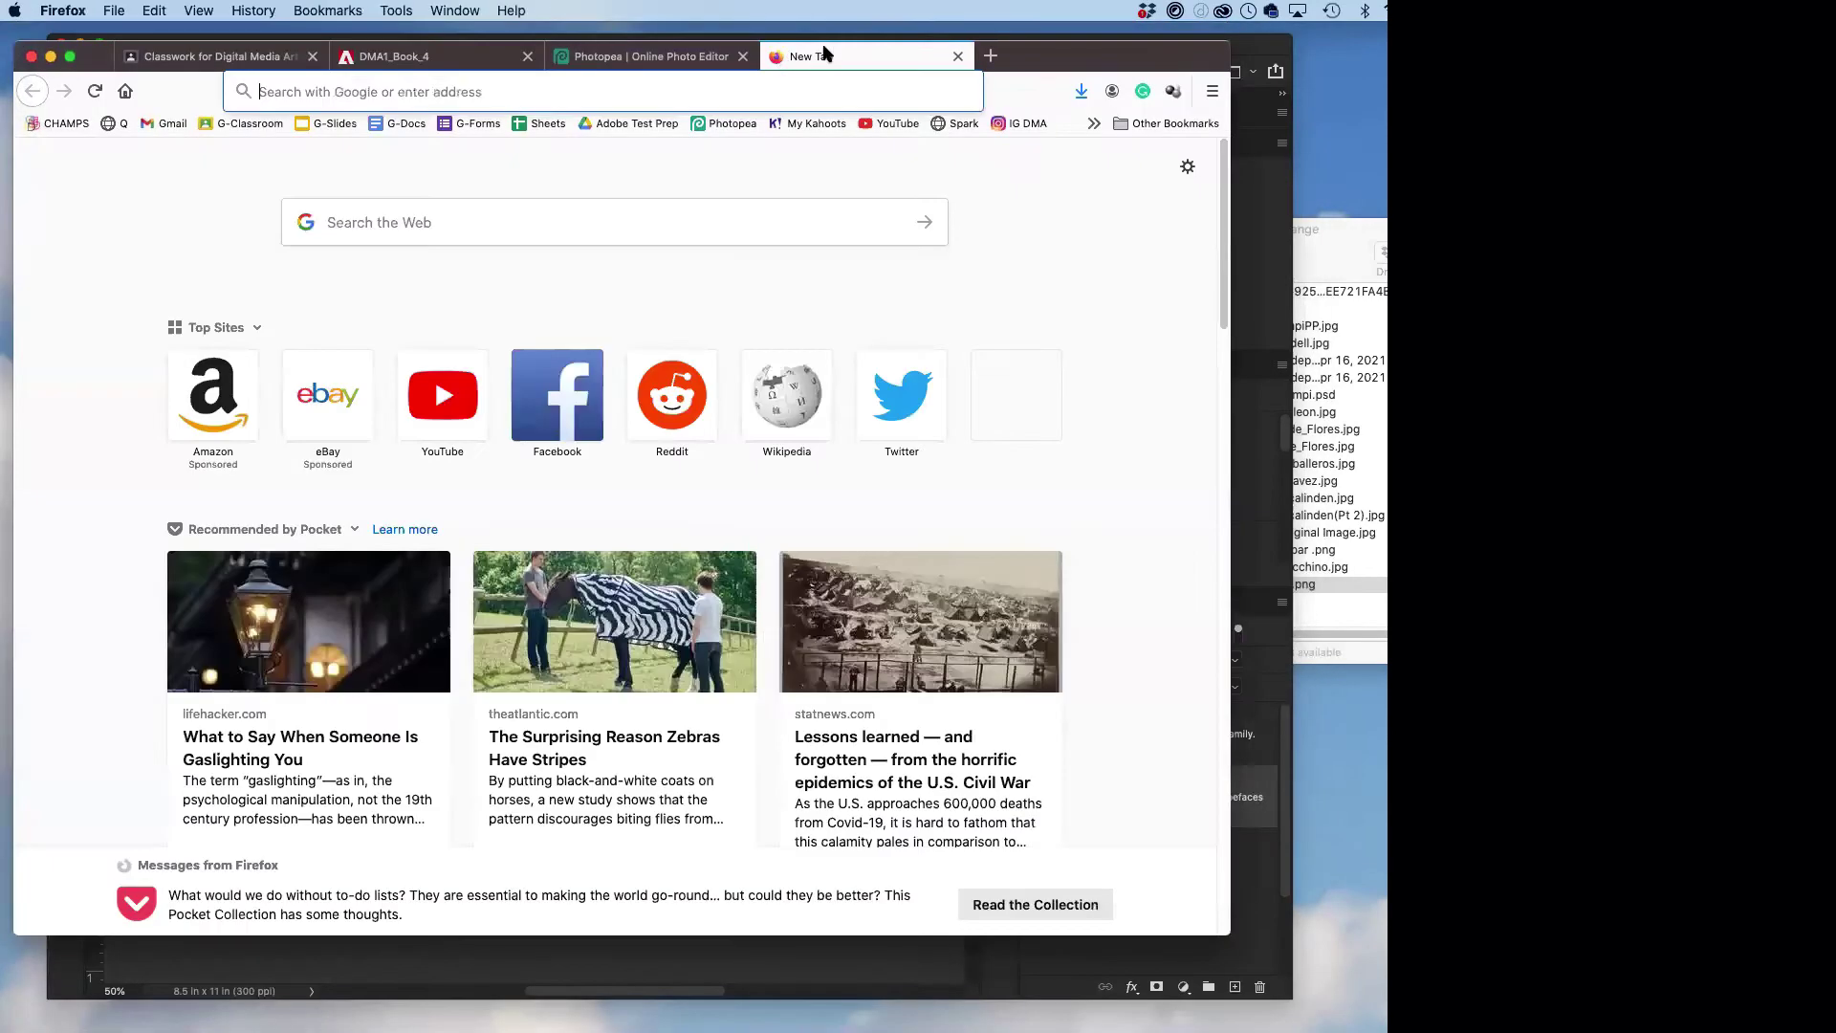
click(524, 92)
text(dafont)
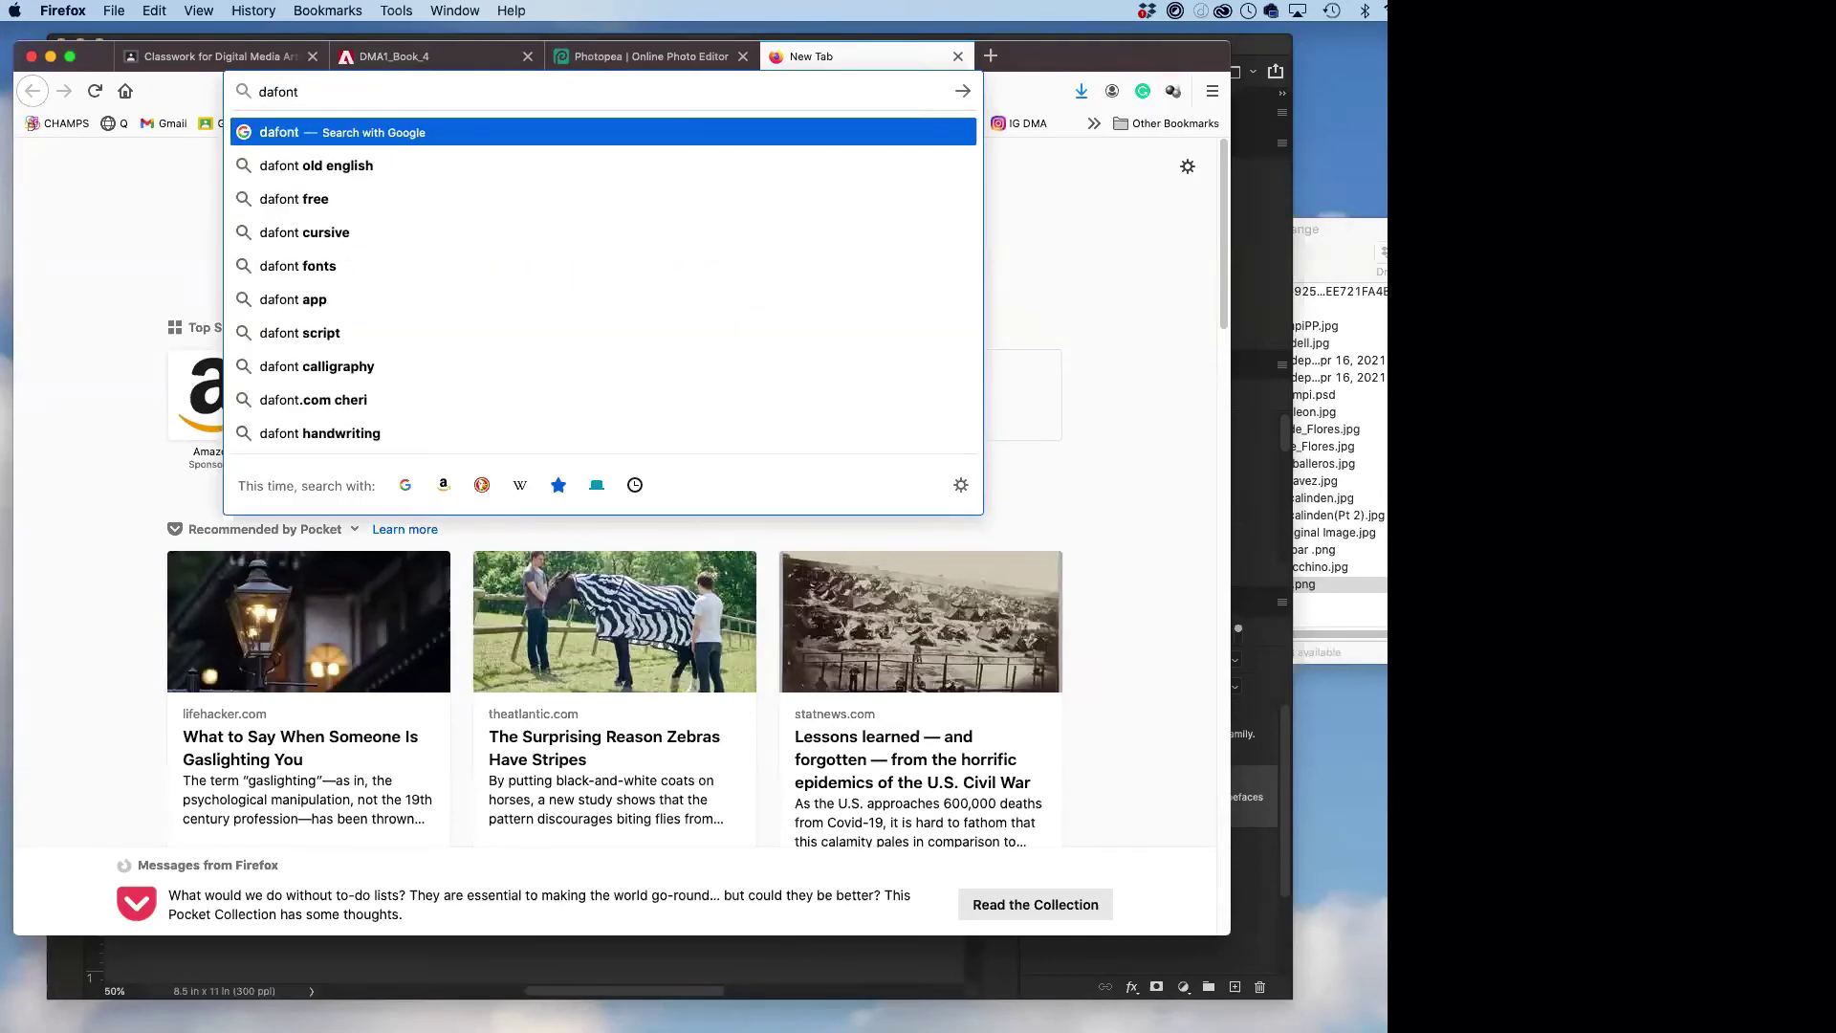
key(Return)
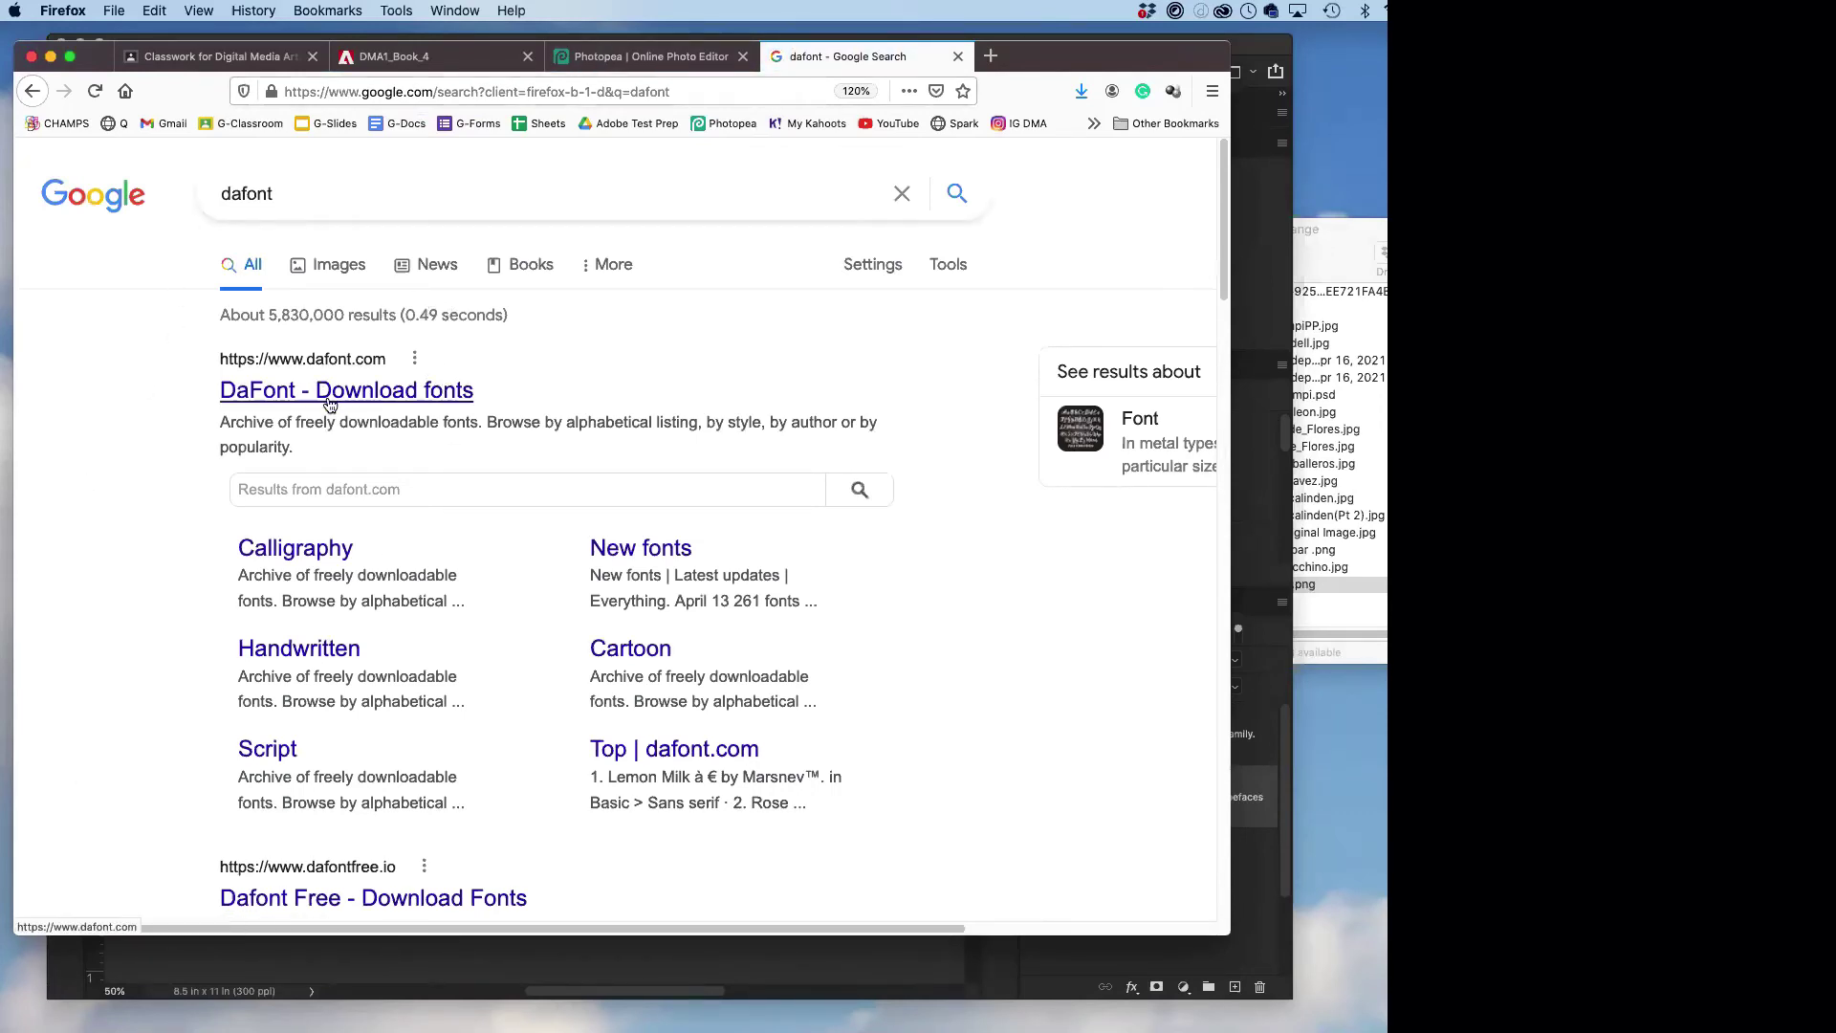
- Open DaFont, browse Fancy > Distorted, and download Newspaper Cutout White On Black
click(393, 396)
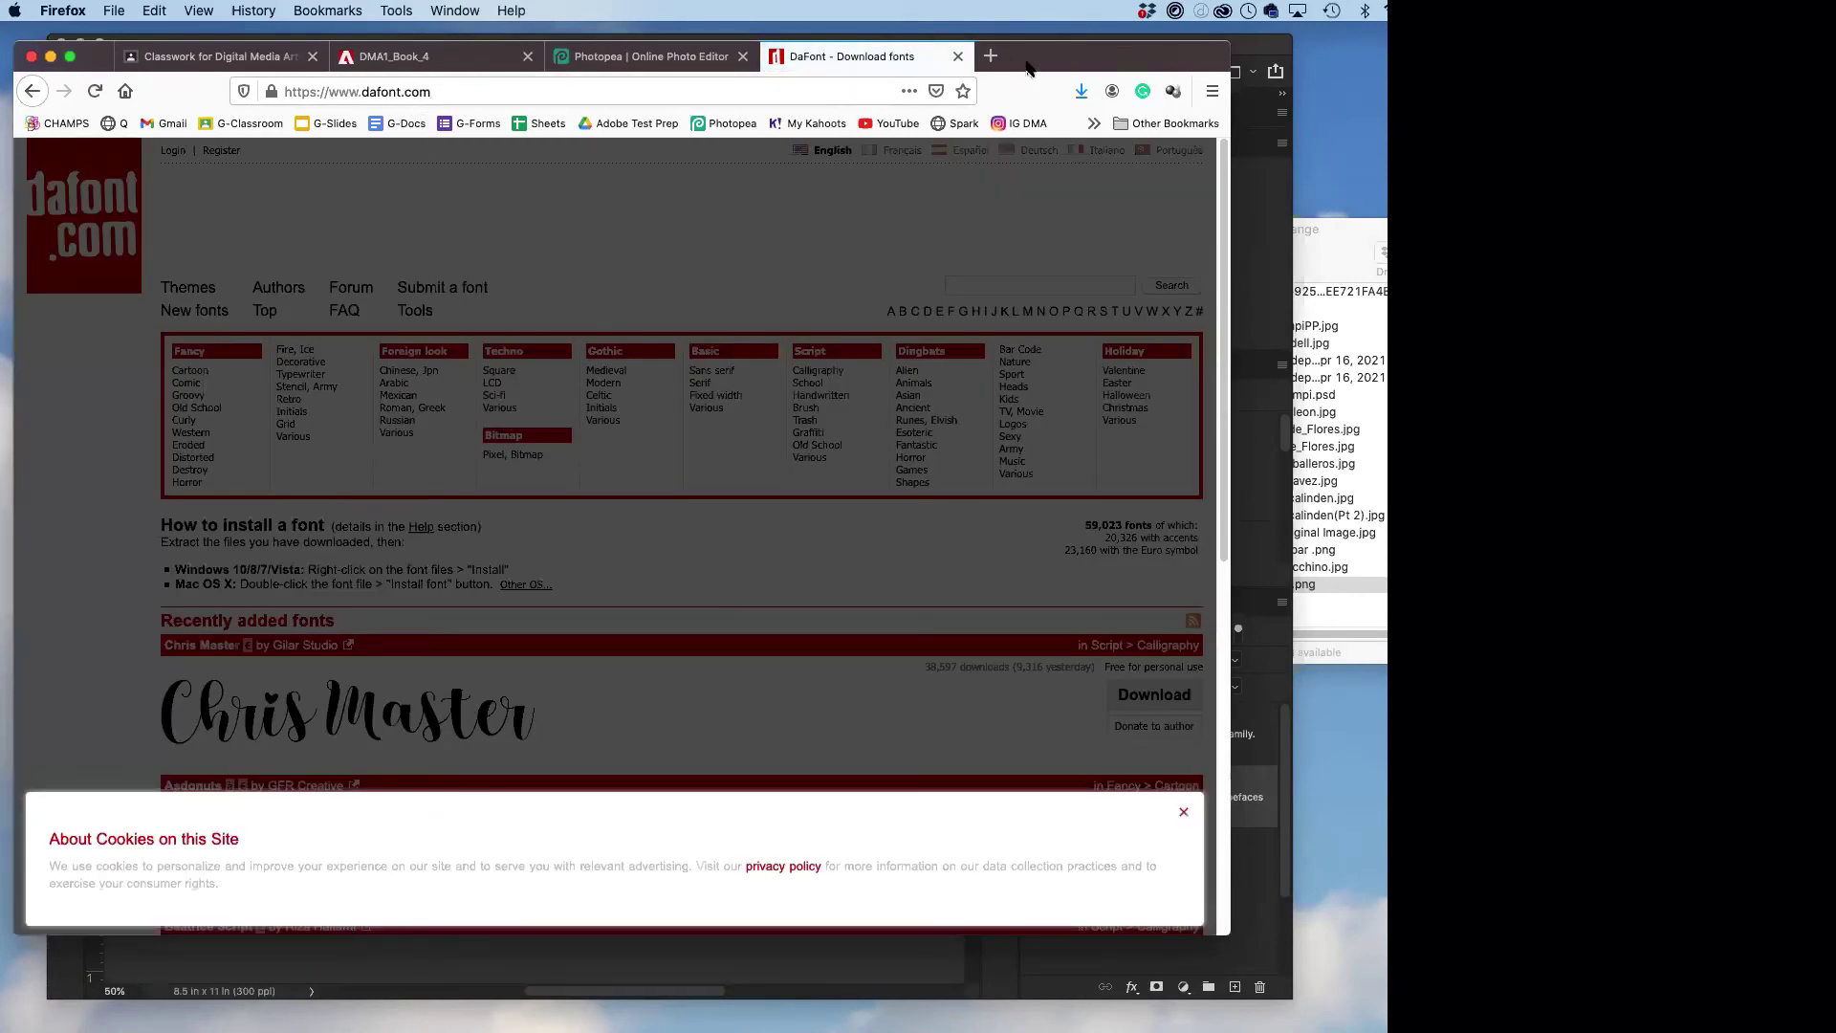
drag(1028, 67, 1029, 49)
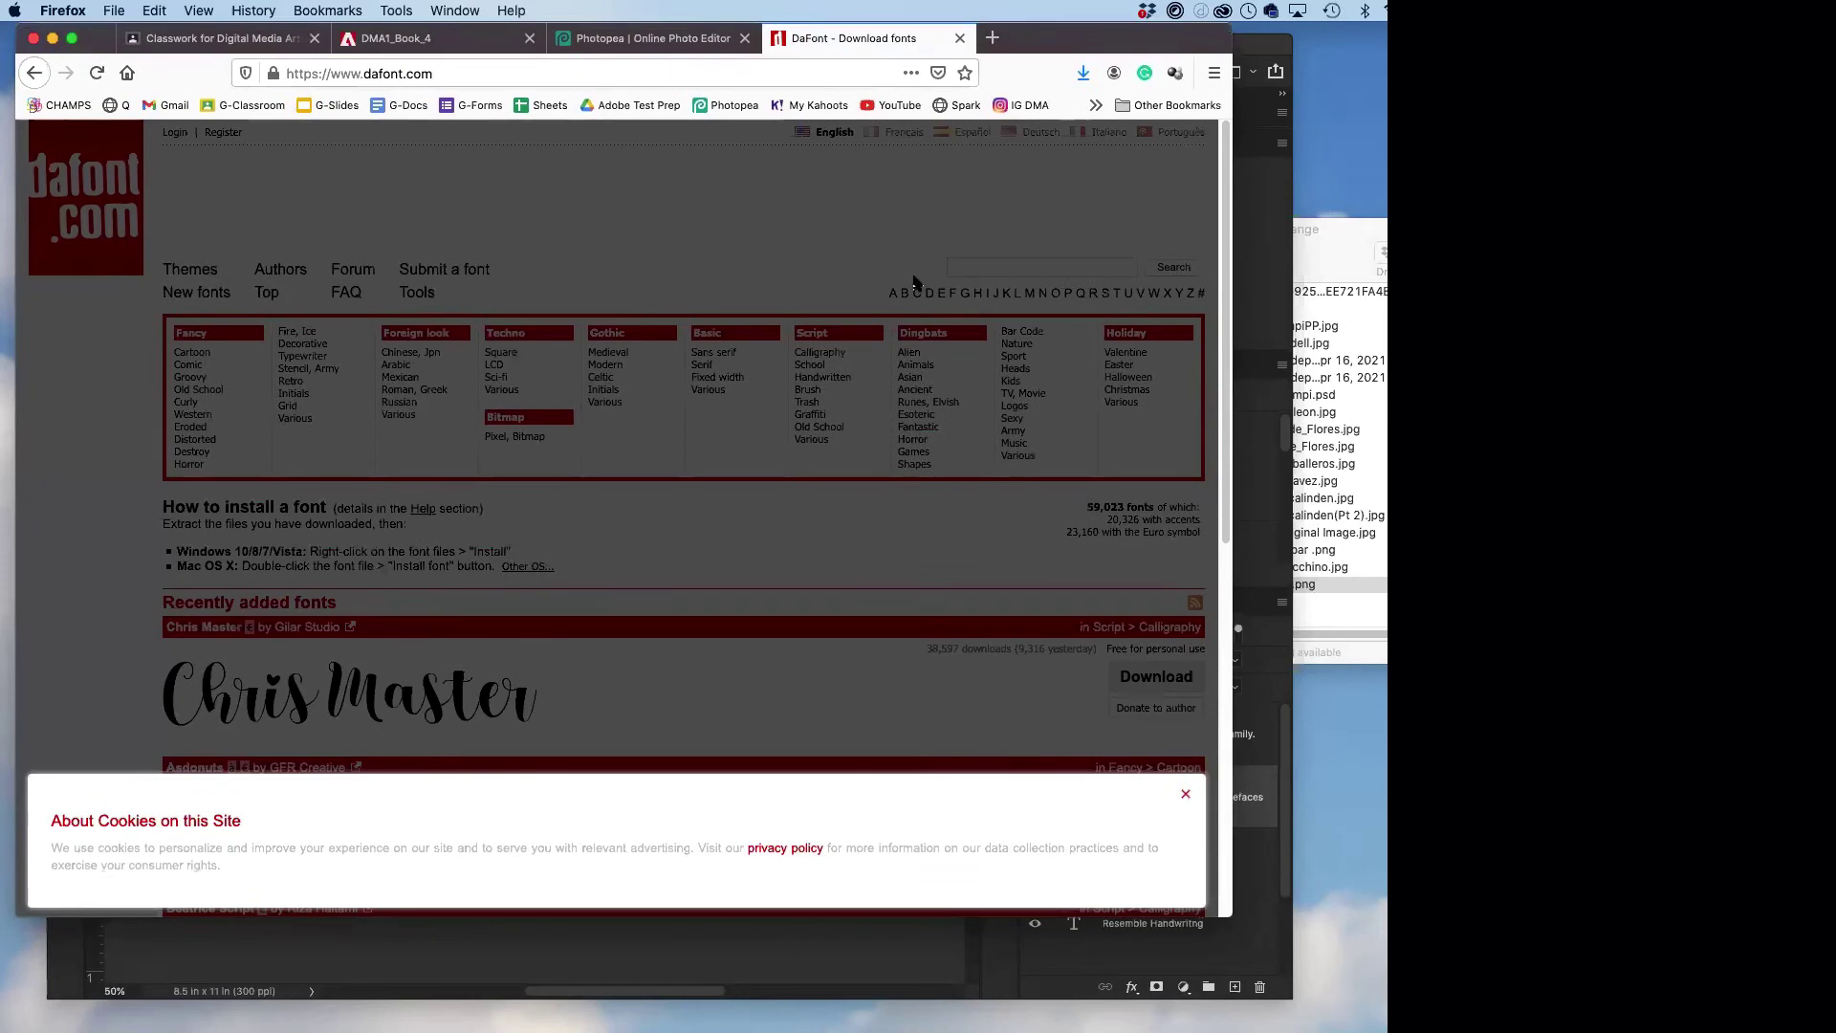
click(1186, 794)
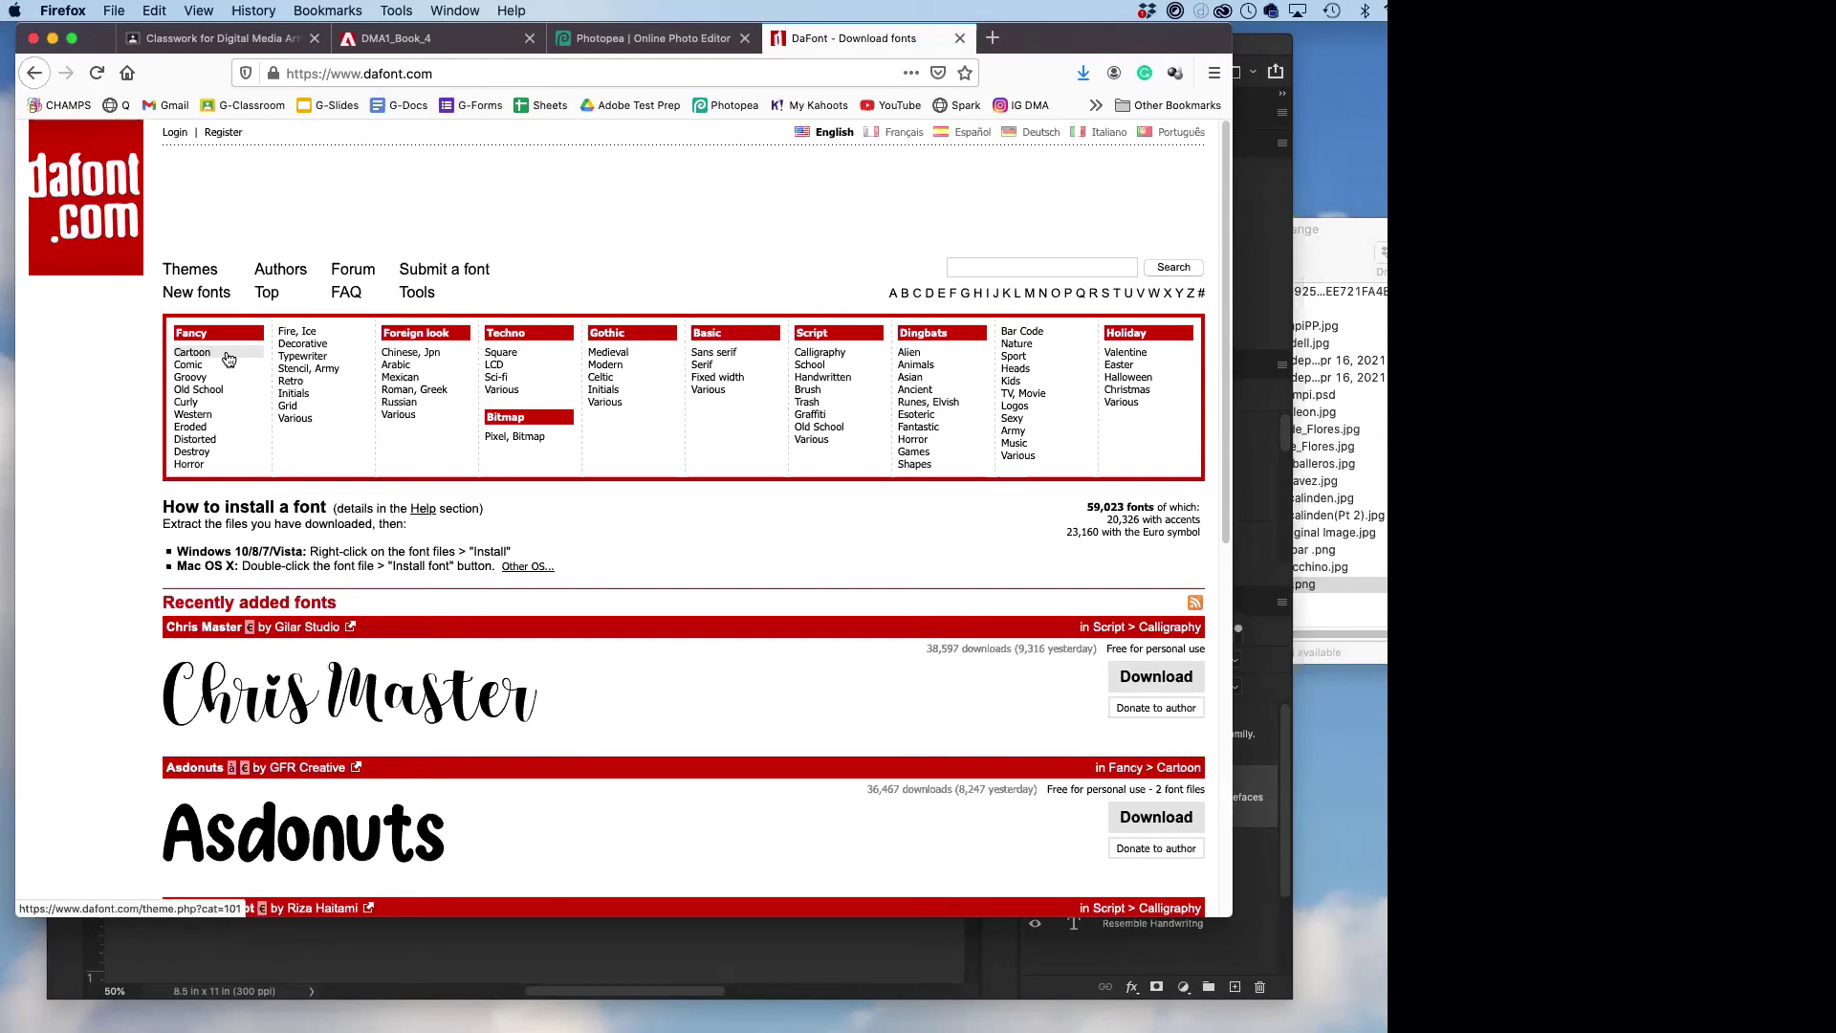
click(304, 347)
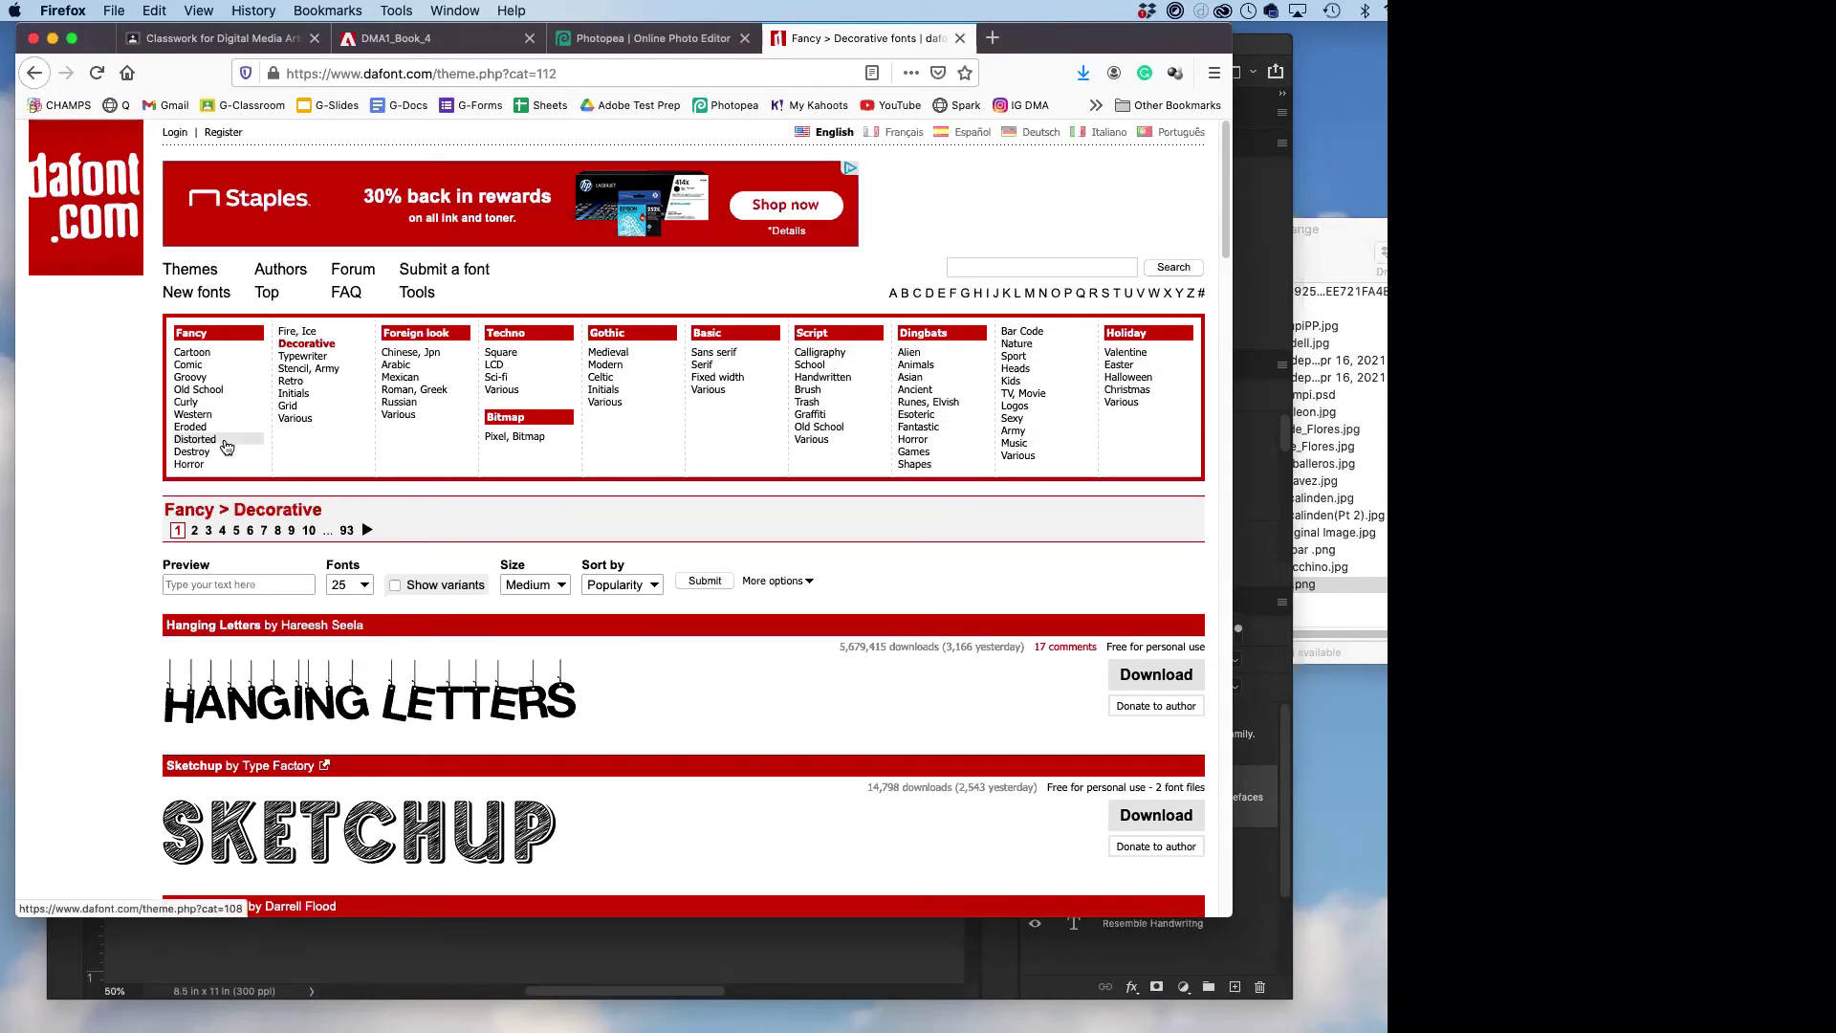
click(227, 440)
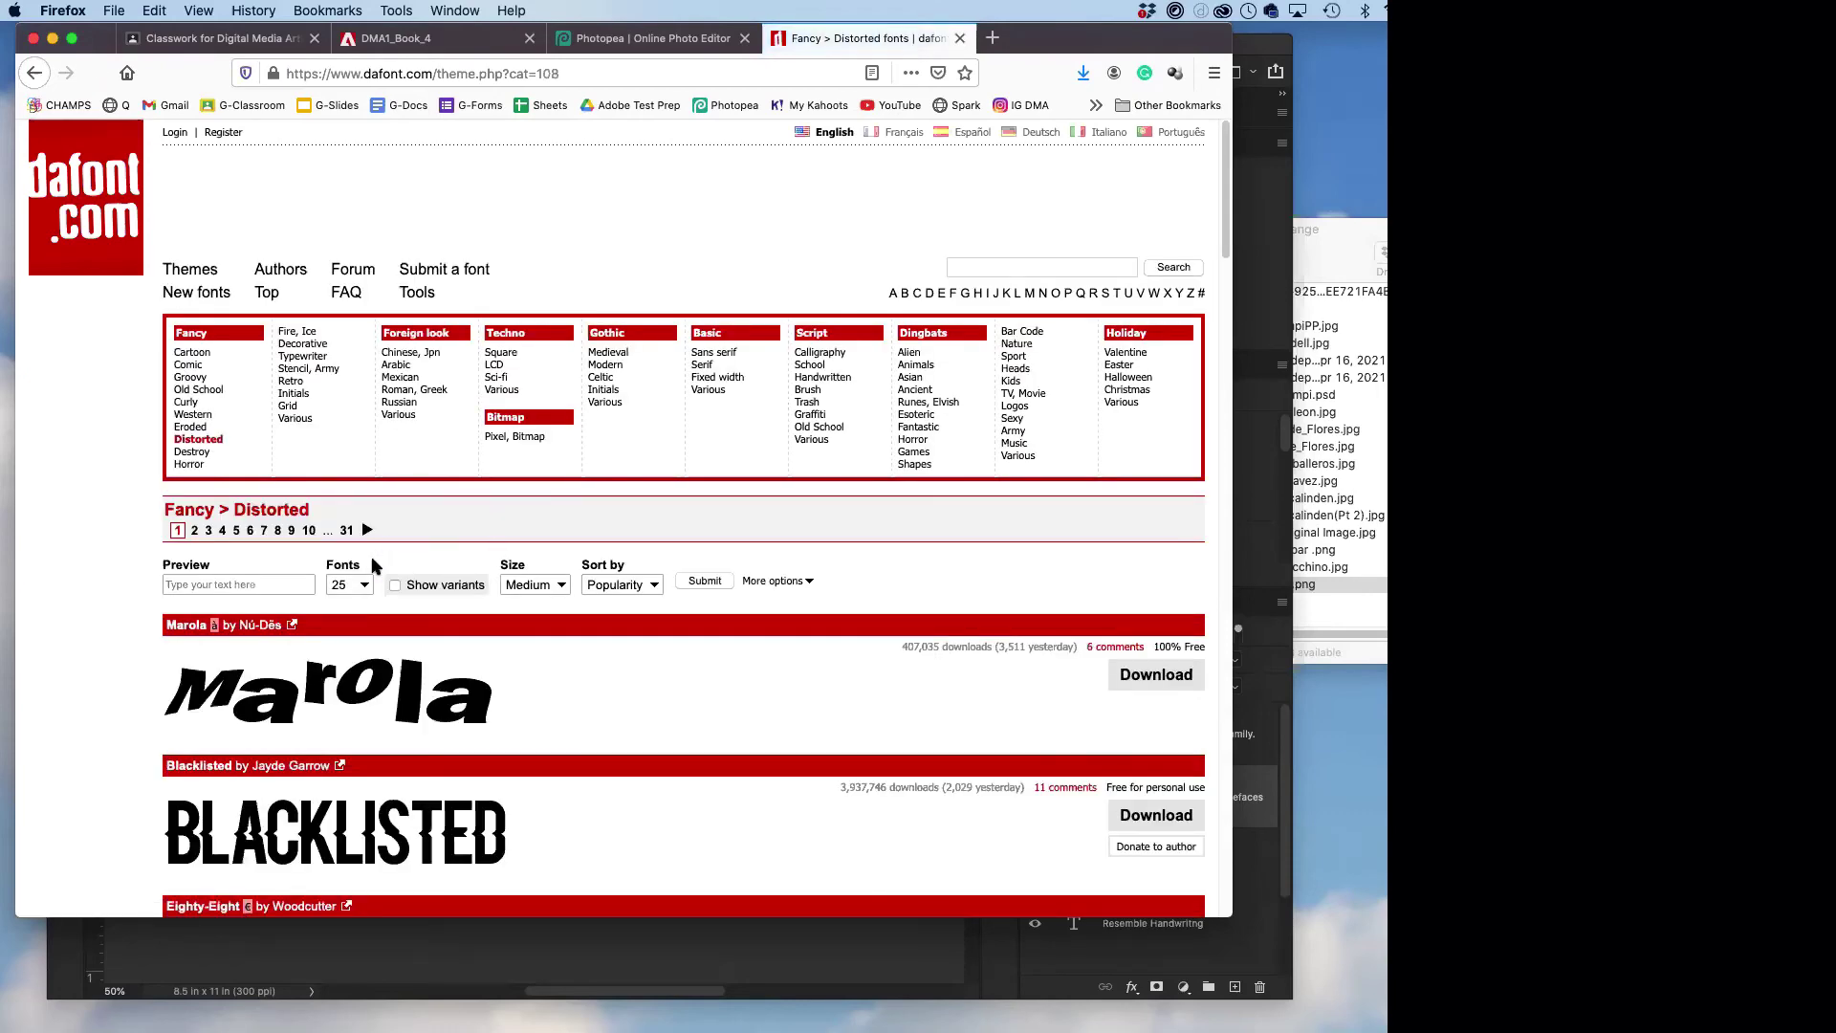
scroll(373, 564, down, 10)
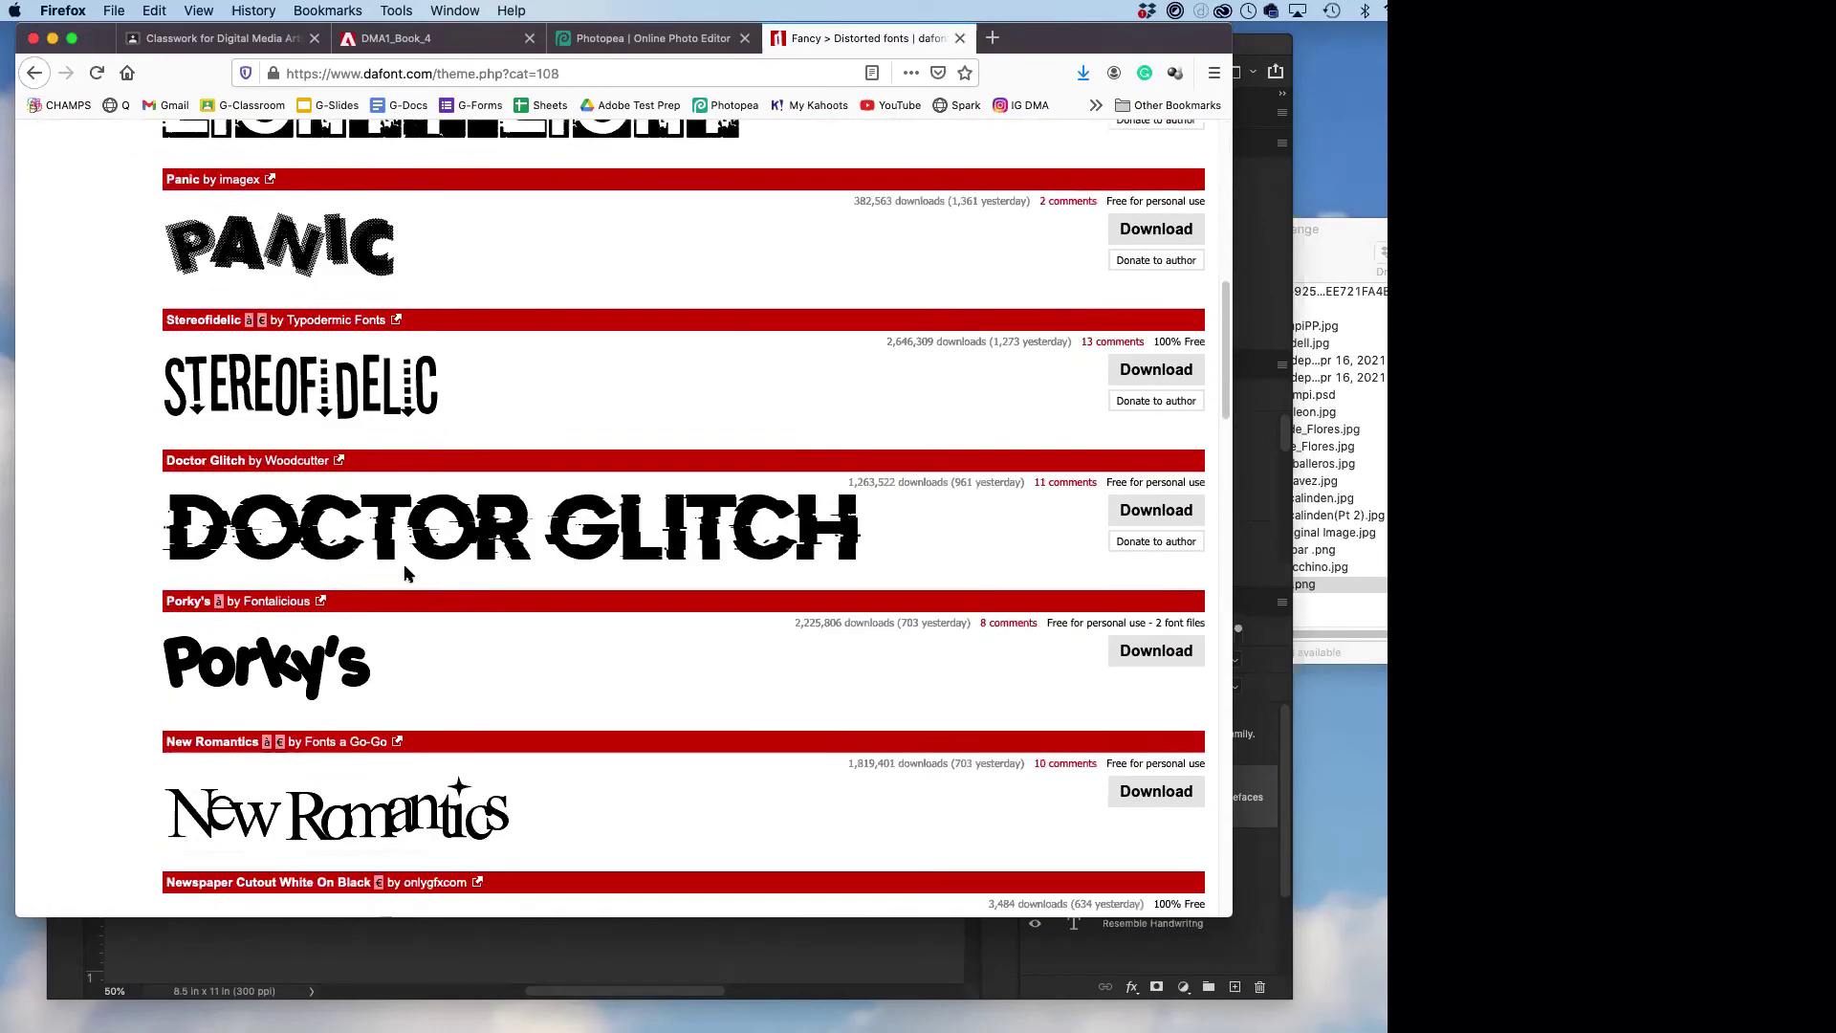
scroll(497, 471, down, 5)
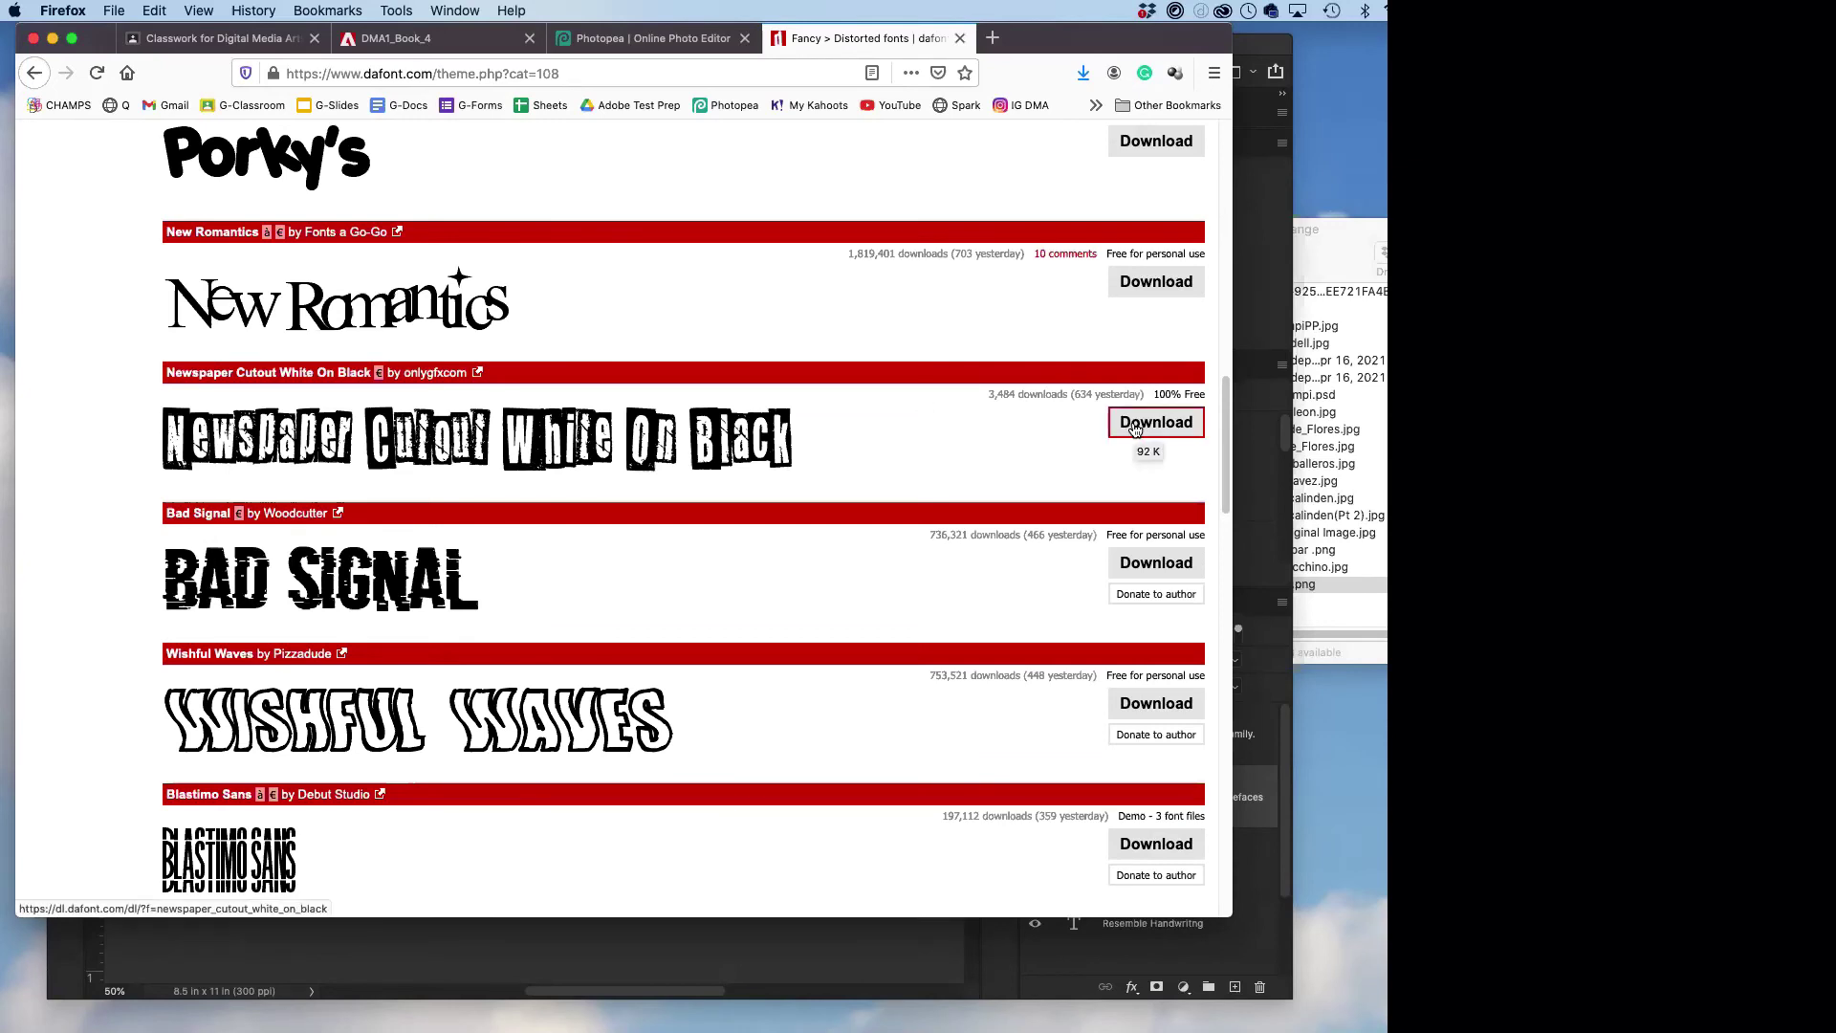
click(1135, 426)
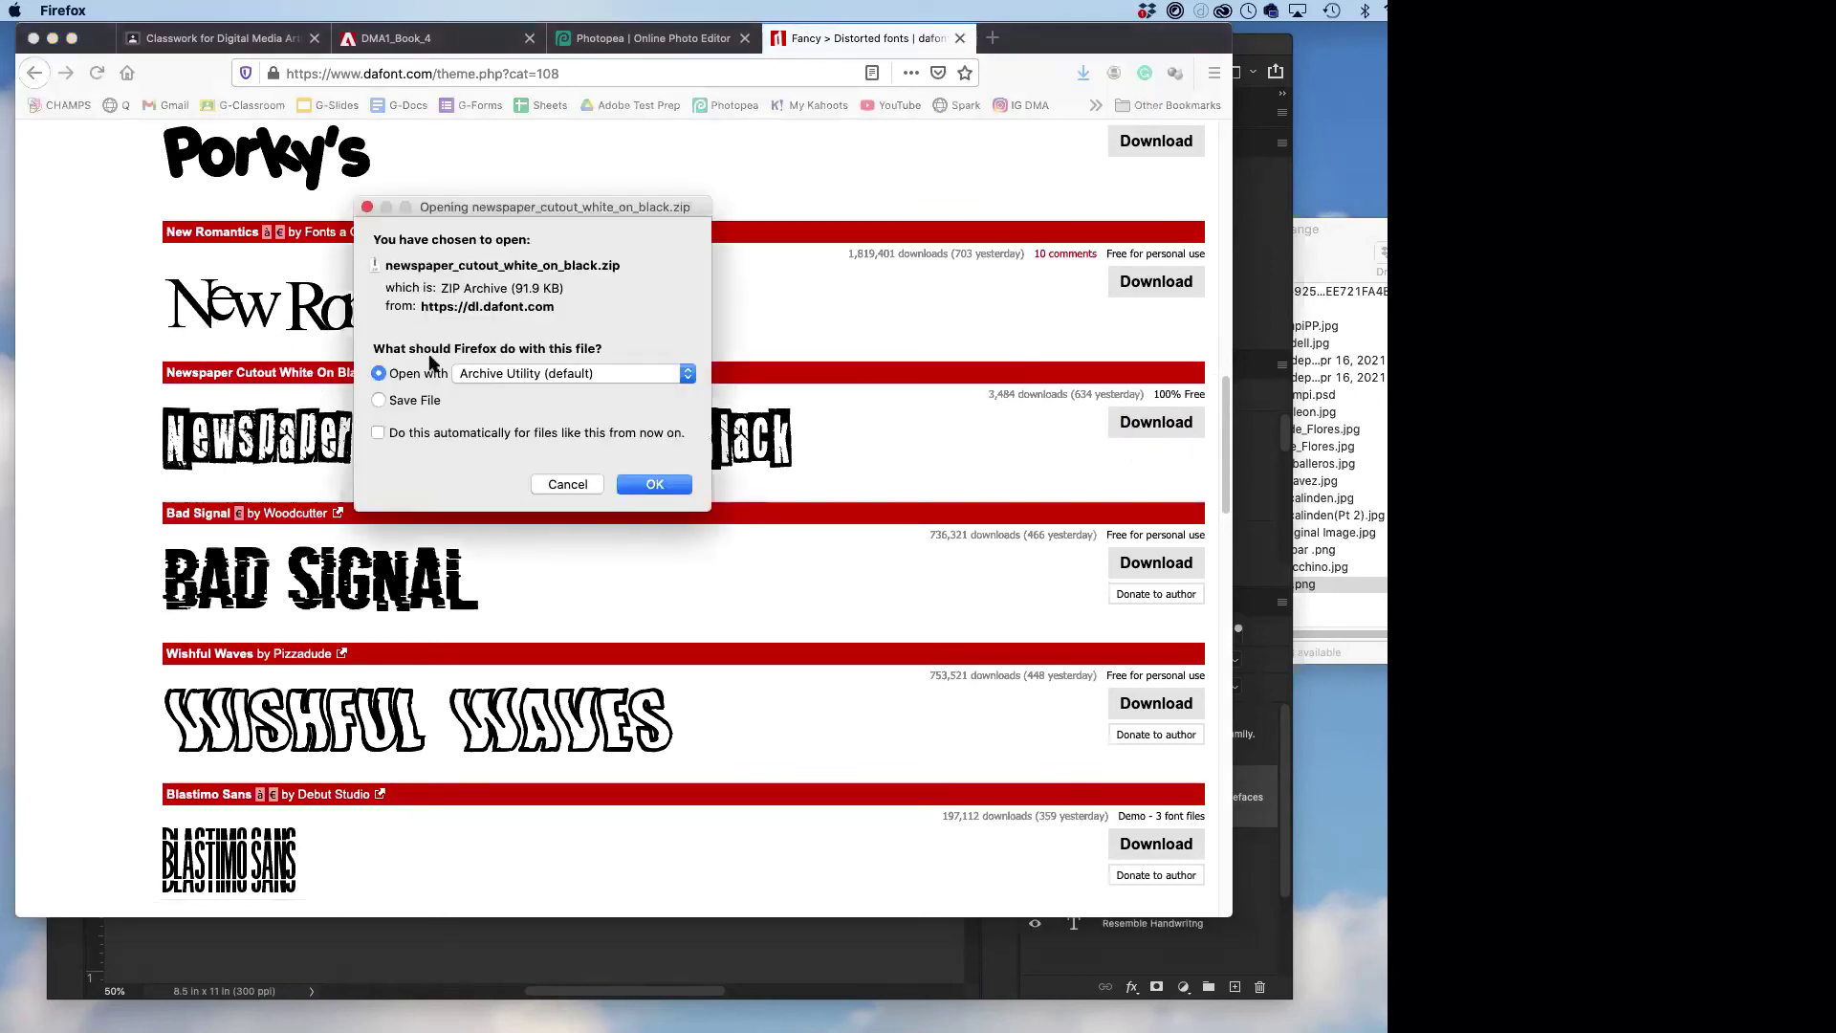
- Unzip the download and open NewspaperCutoutWhiteOnBlac-Rg.ttf from Downloads in Font Book
click(654, 484)
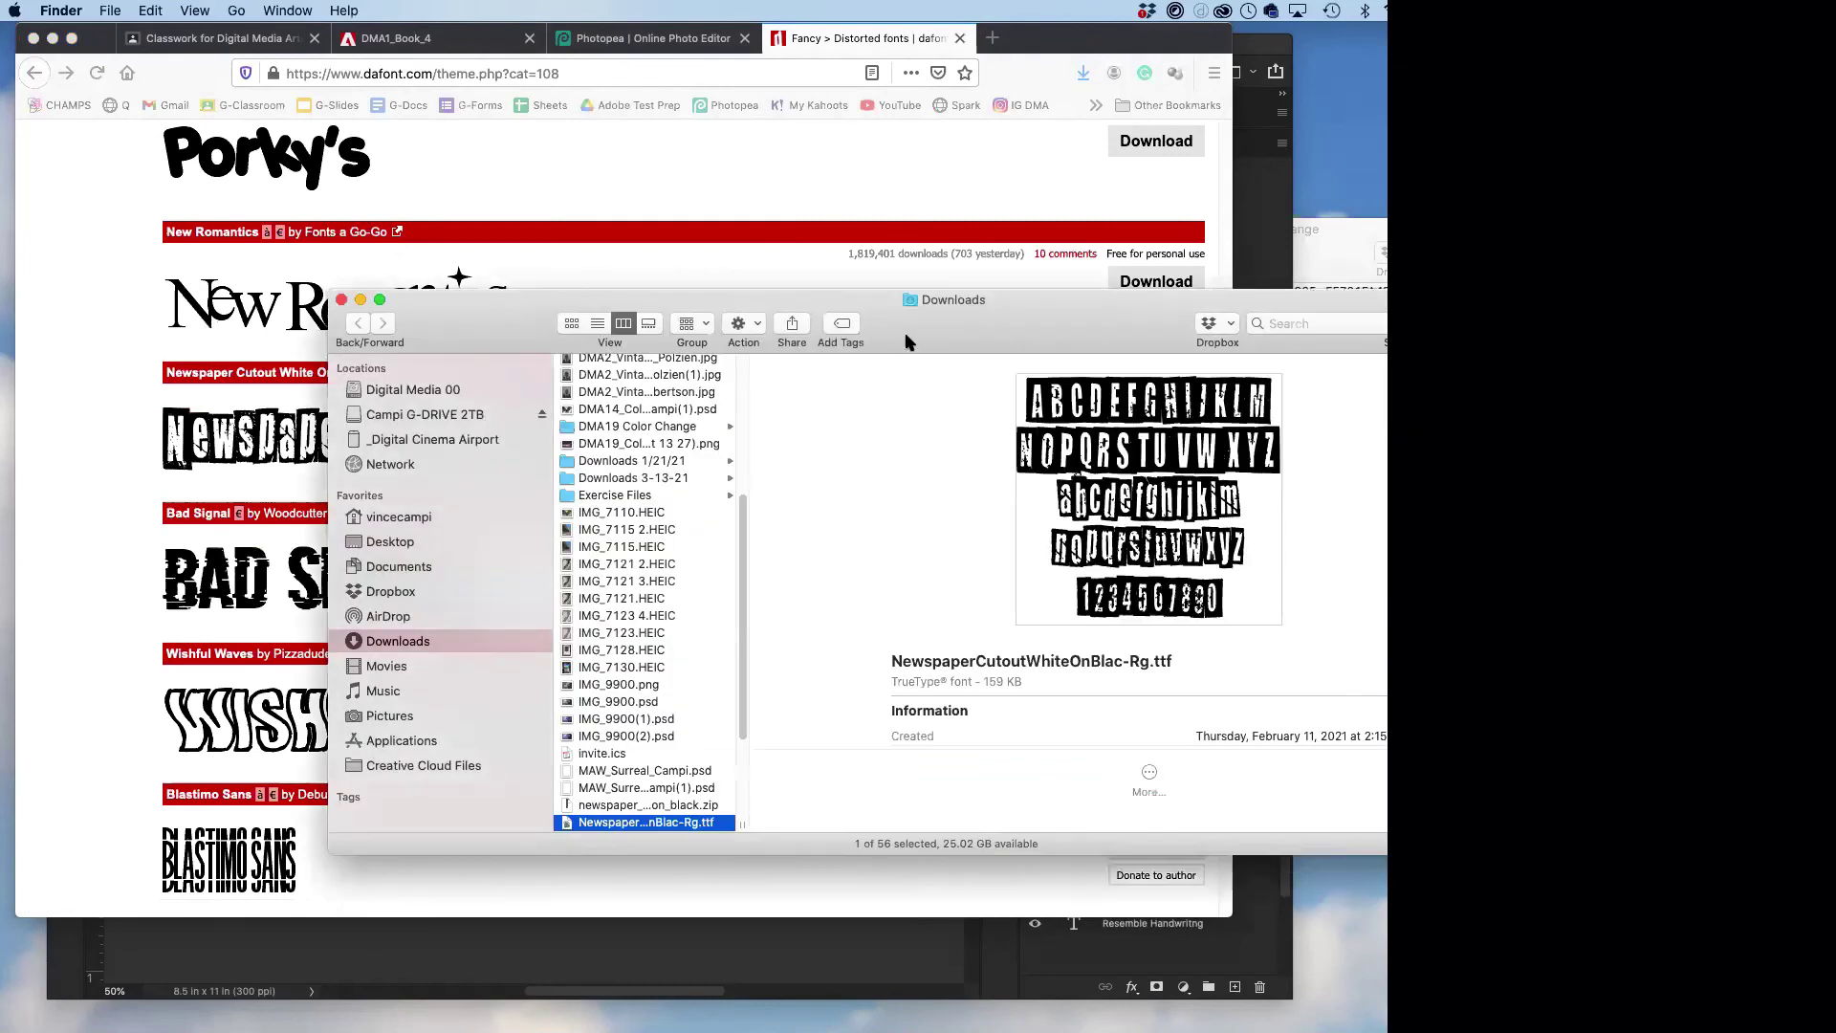
drag(908, 339, 802, 265)
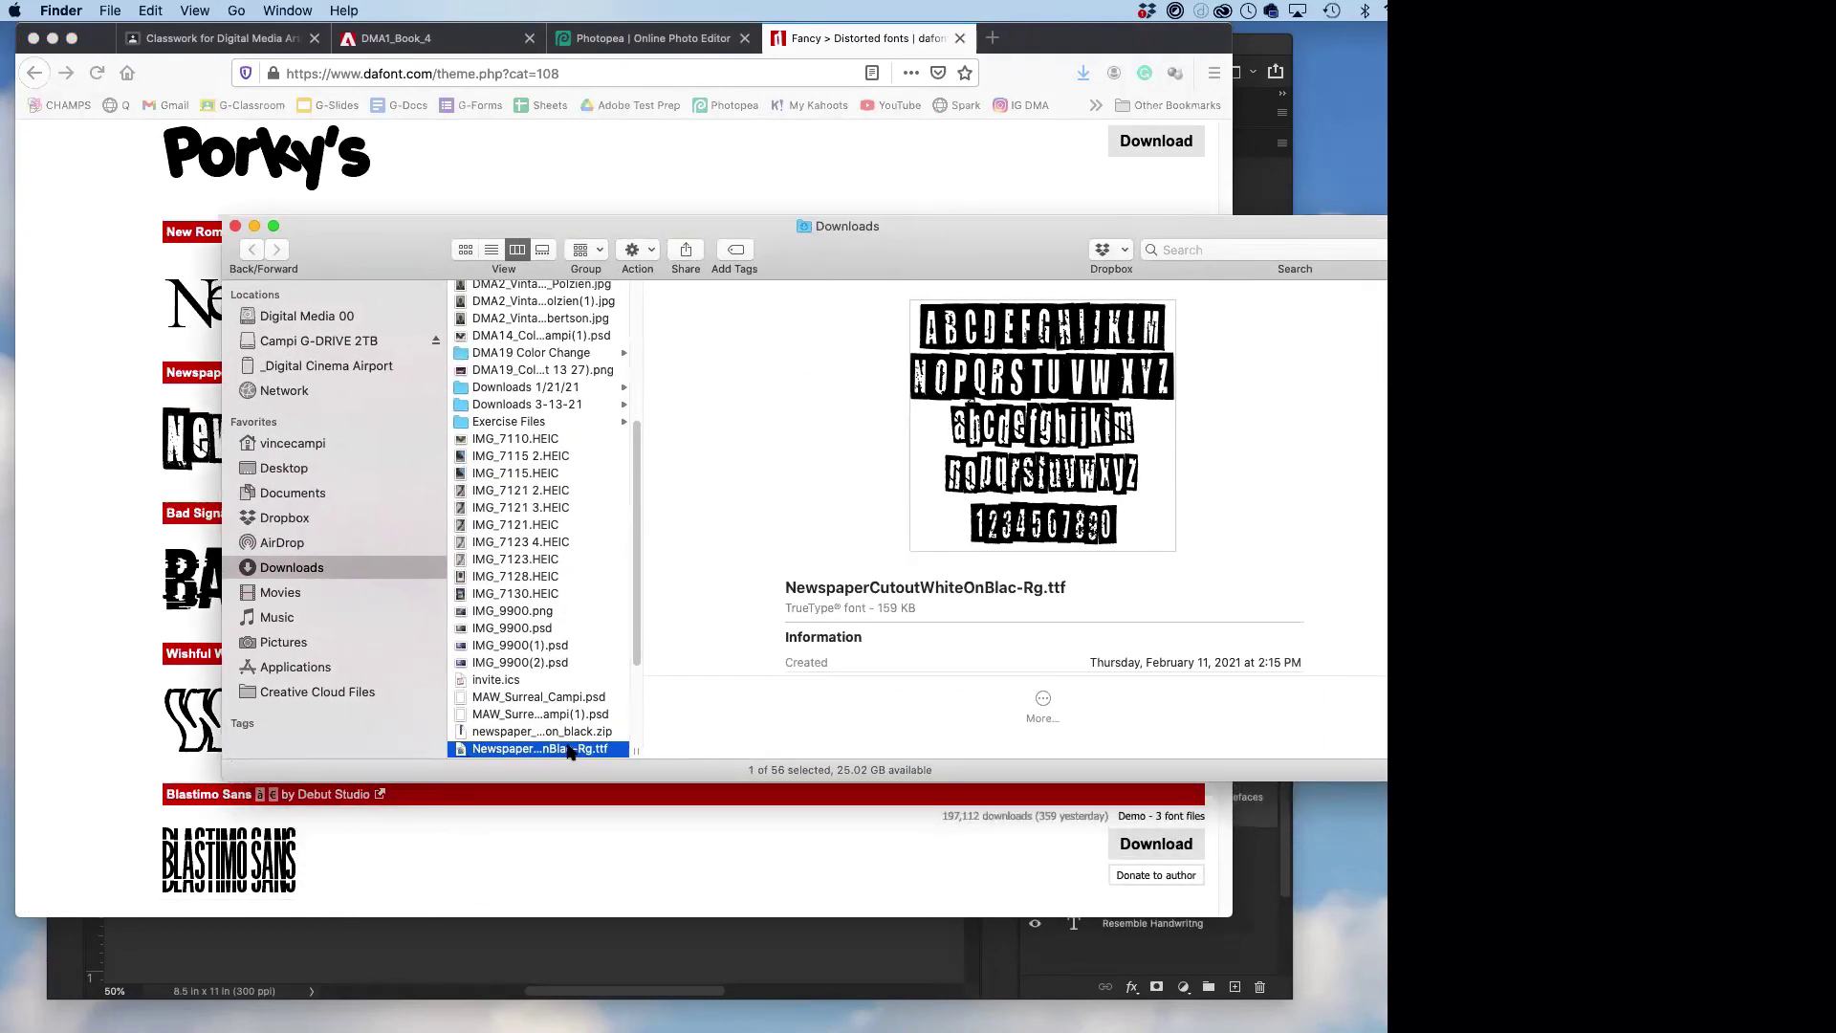
scroll(635, 585, down, 5)
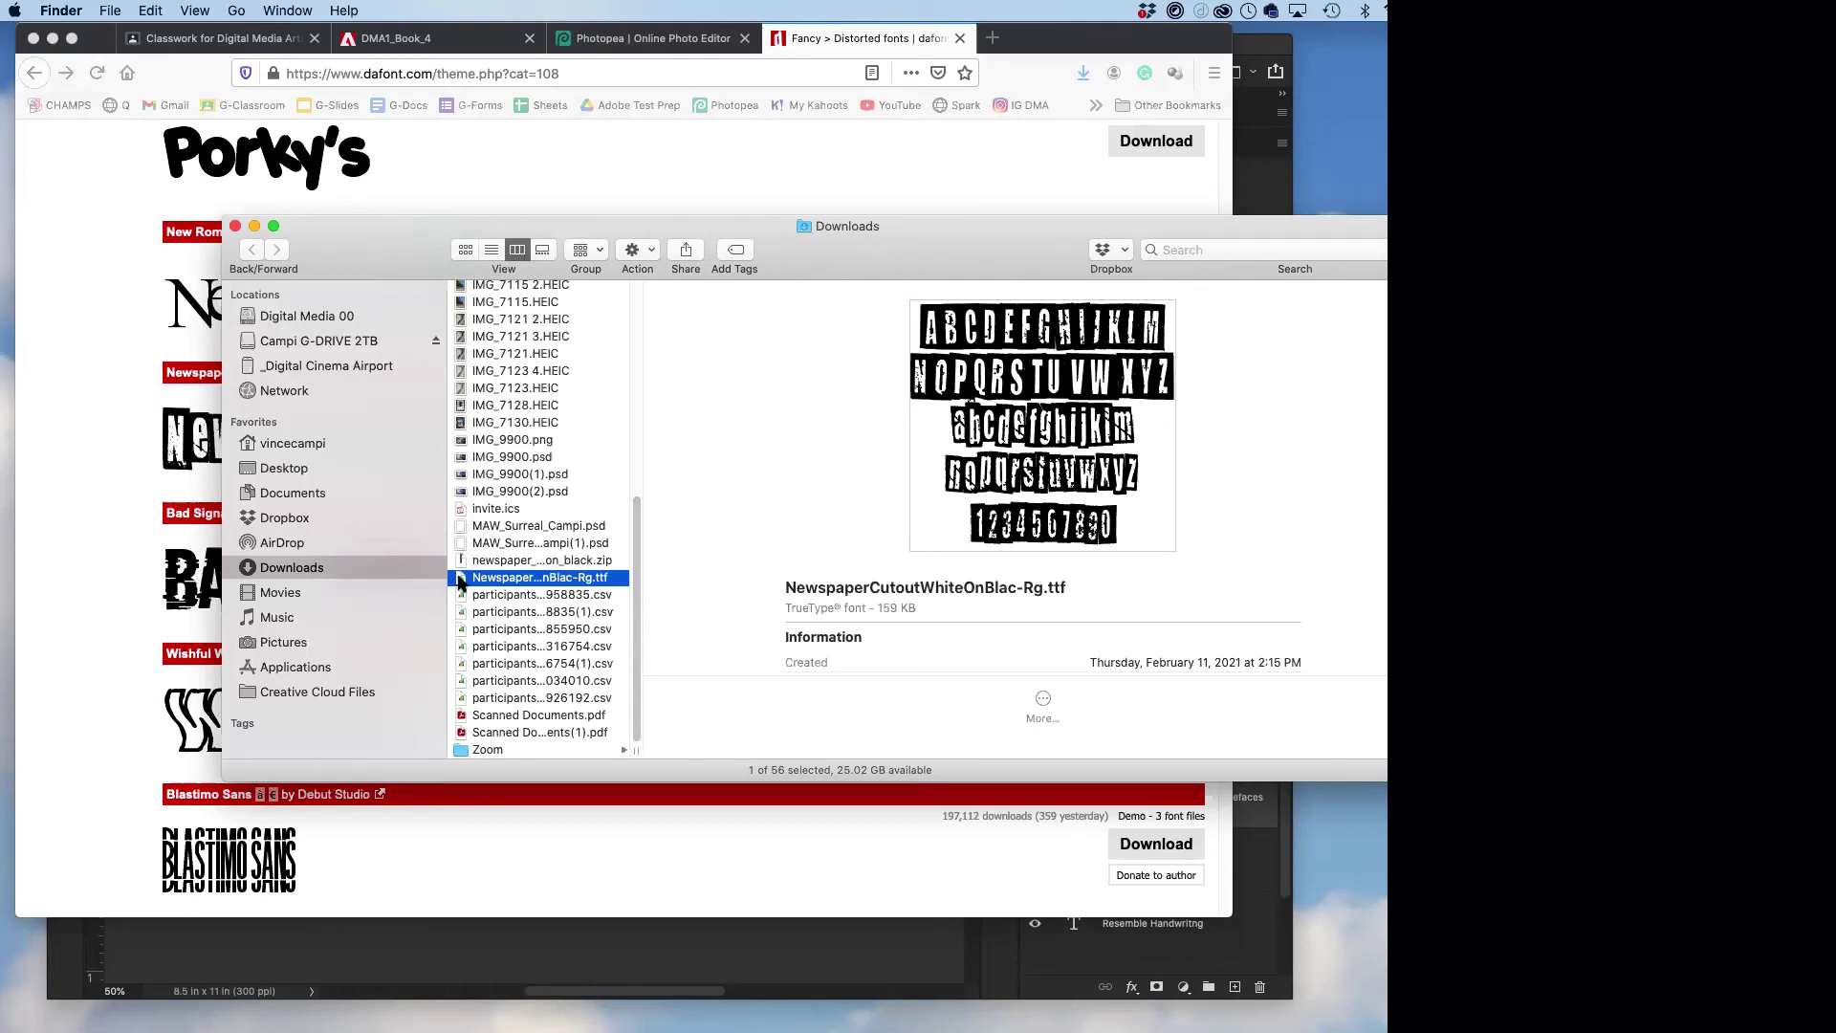
double_click(459, 582)
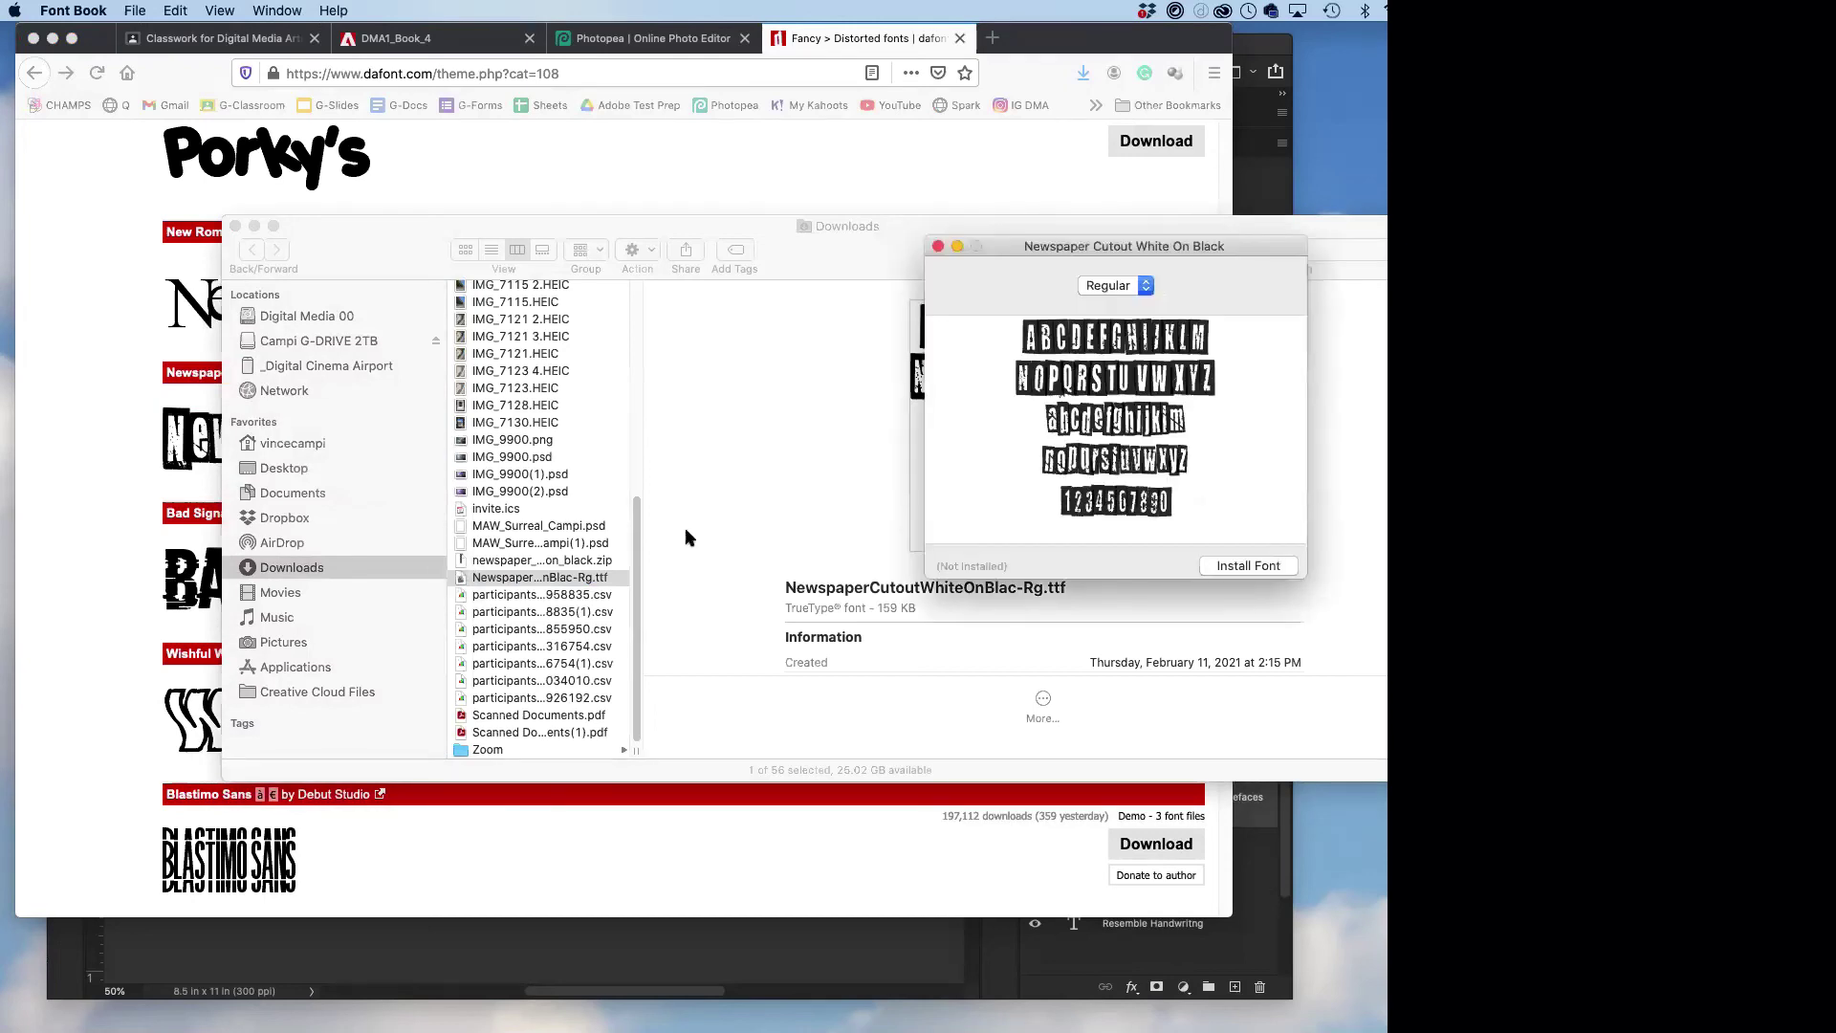
- Install Newspaper Cutout White On Black from Font Book and return to the Photoshop poster
click(1248, 565)
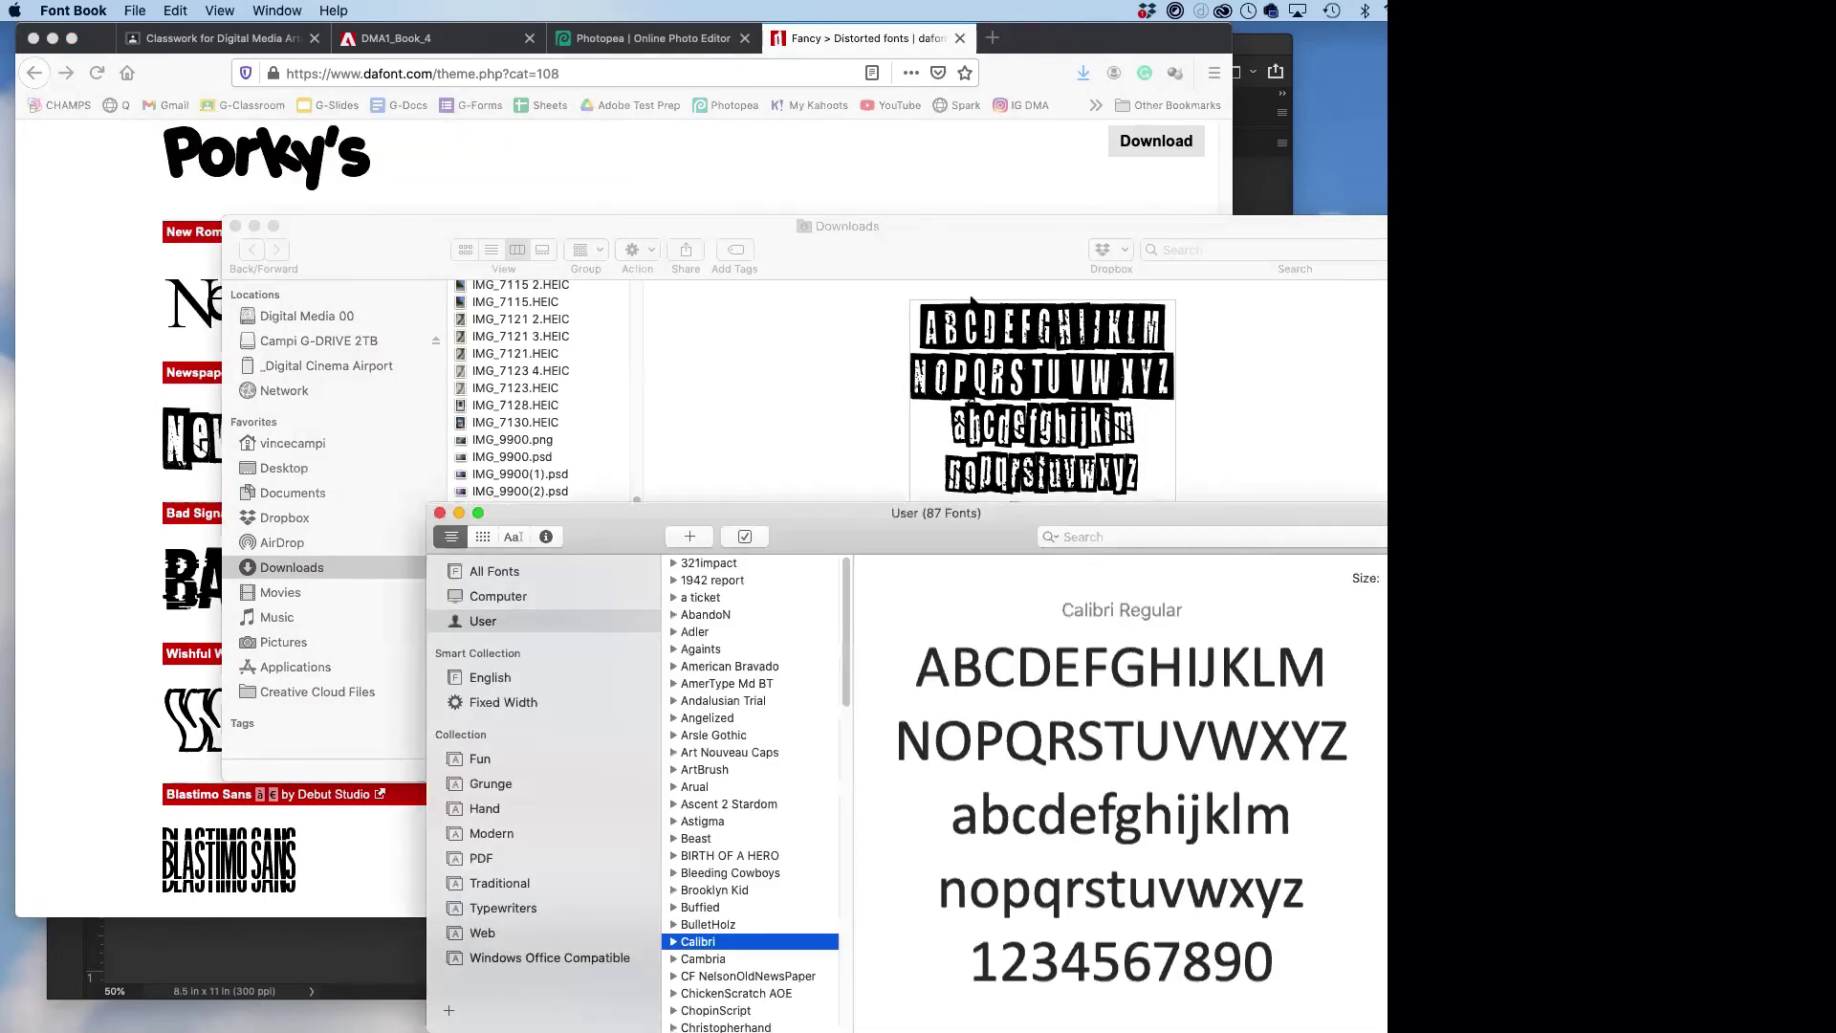
drag(612, 532, 858, 681)
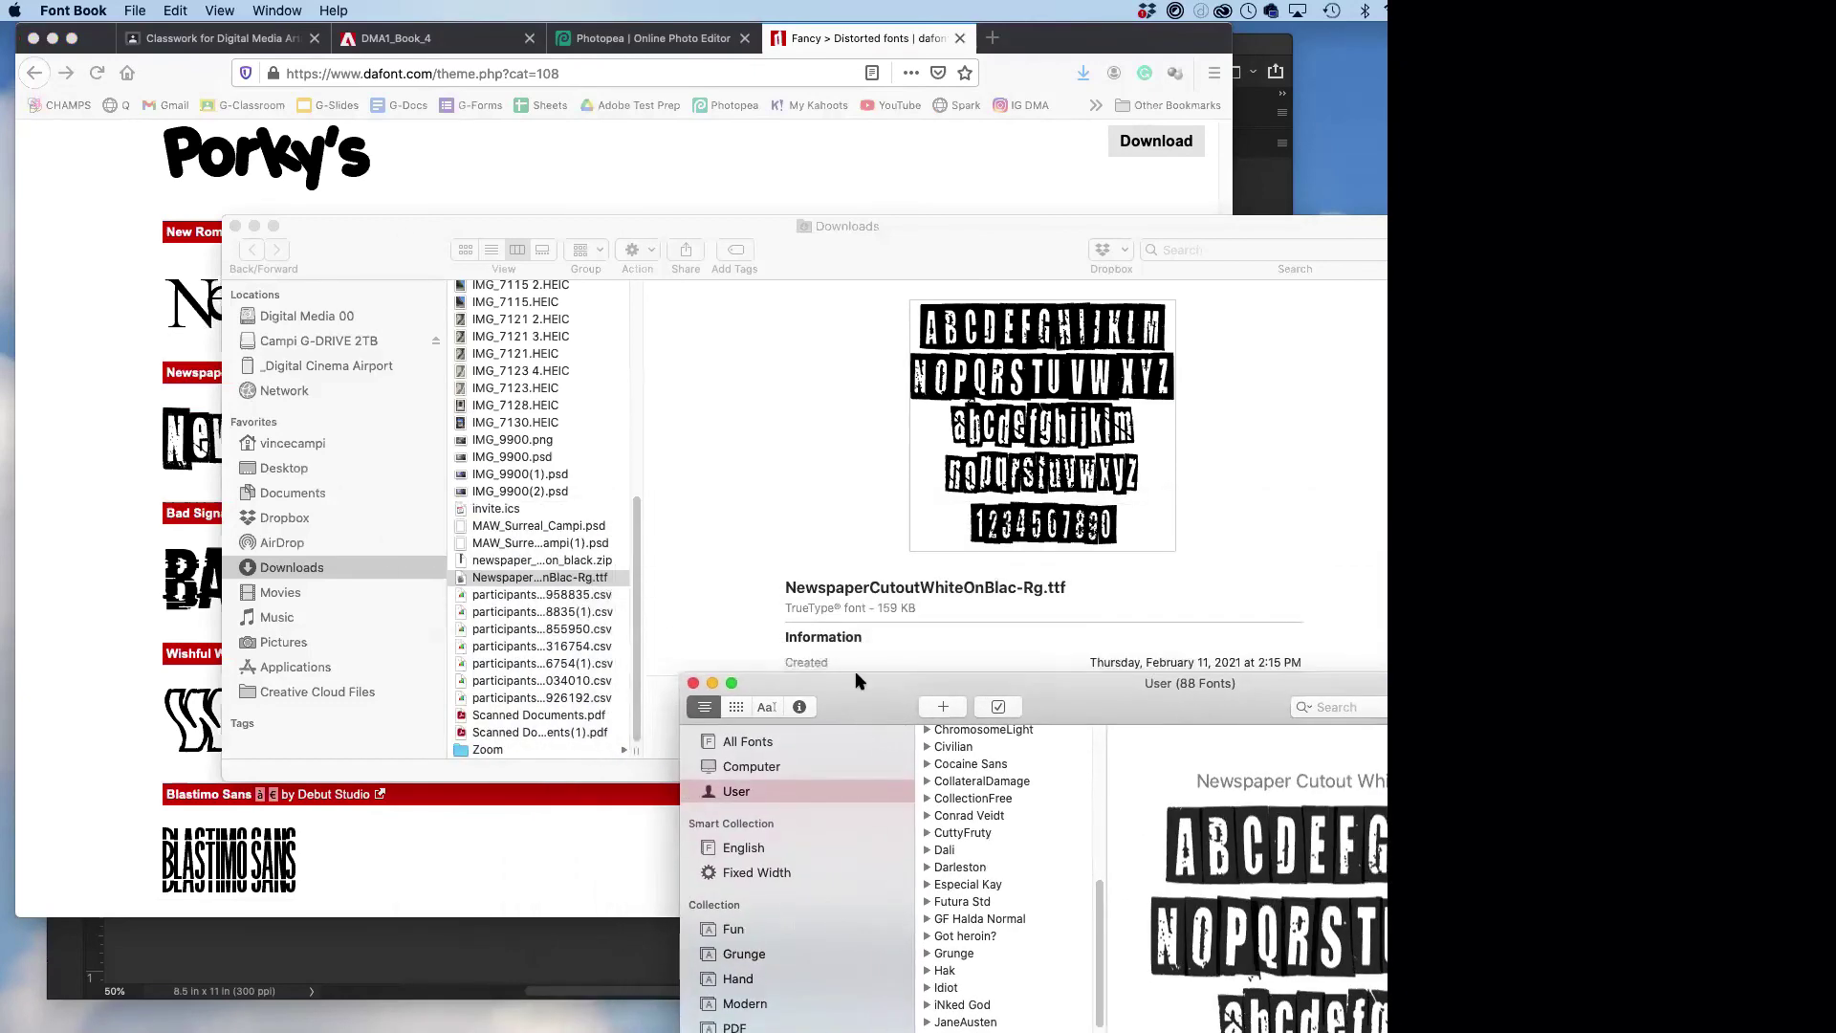
click(1255, 113)
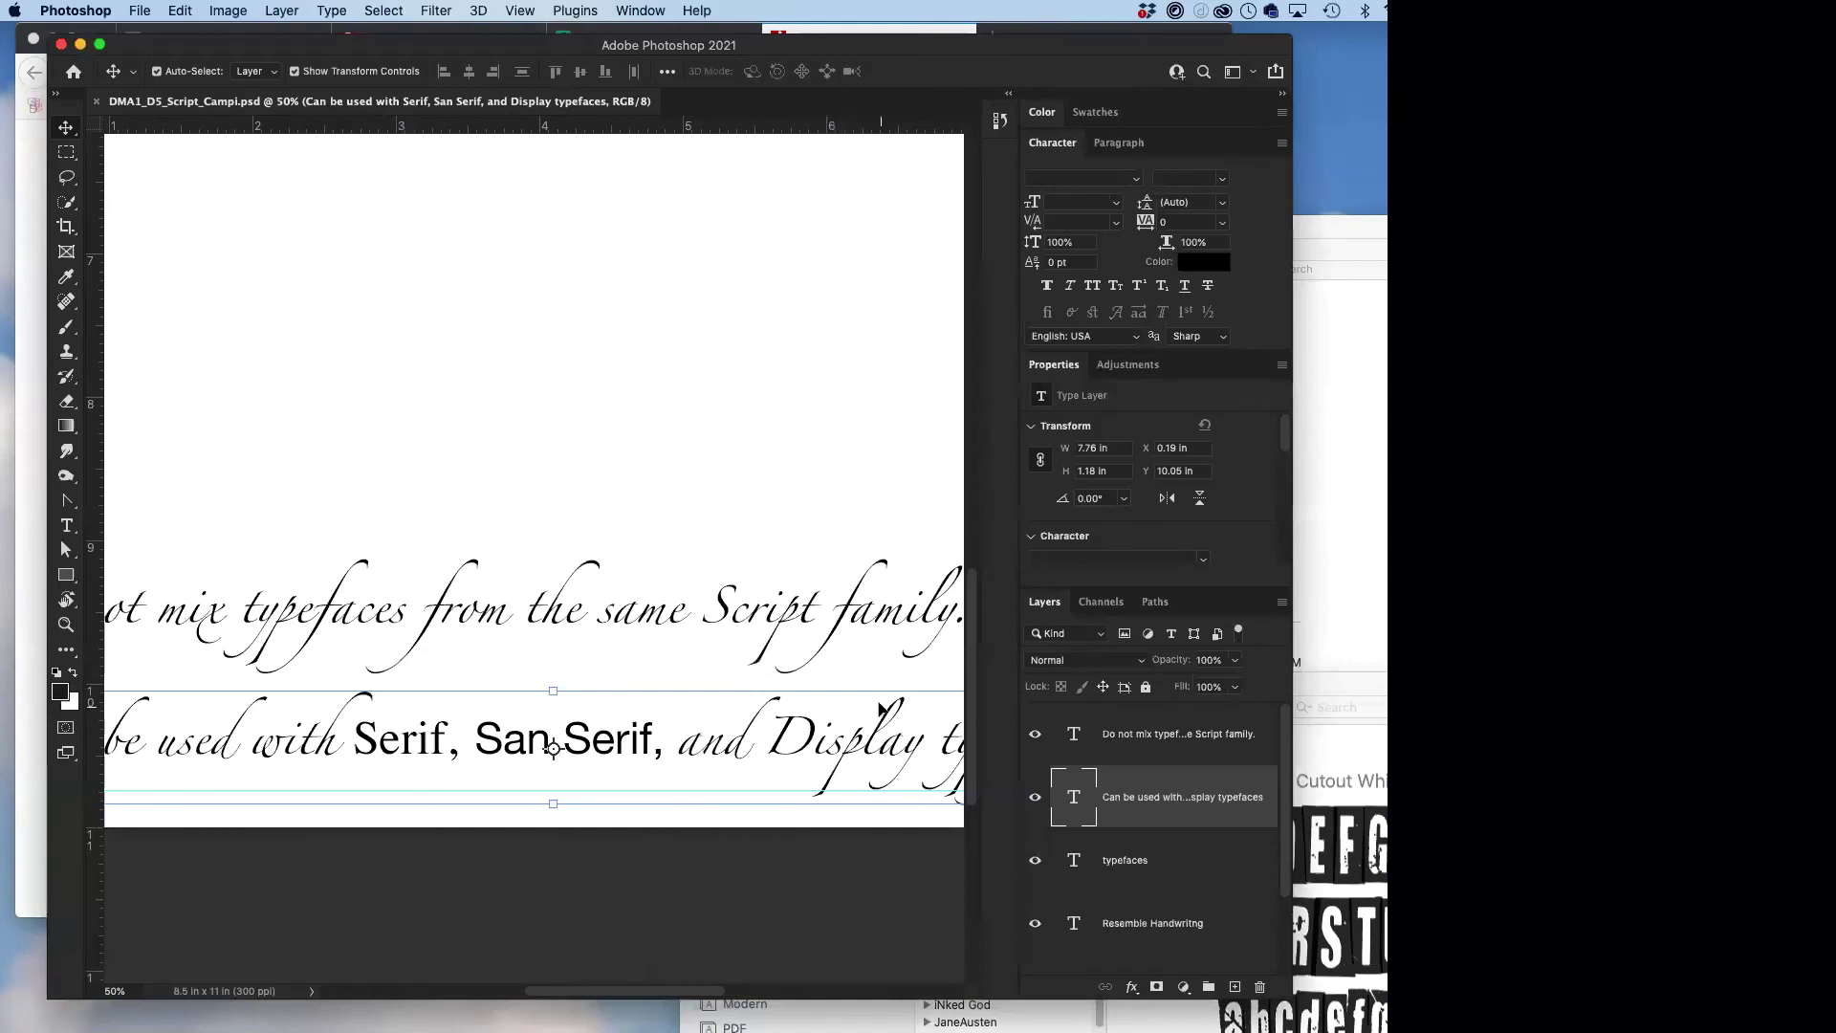
- Highlight the word 'Display' in the 'and Display typefaces' caption text layer
drag(617, 991, 684, 990)
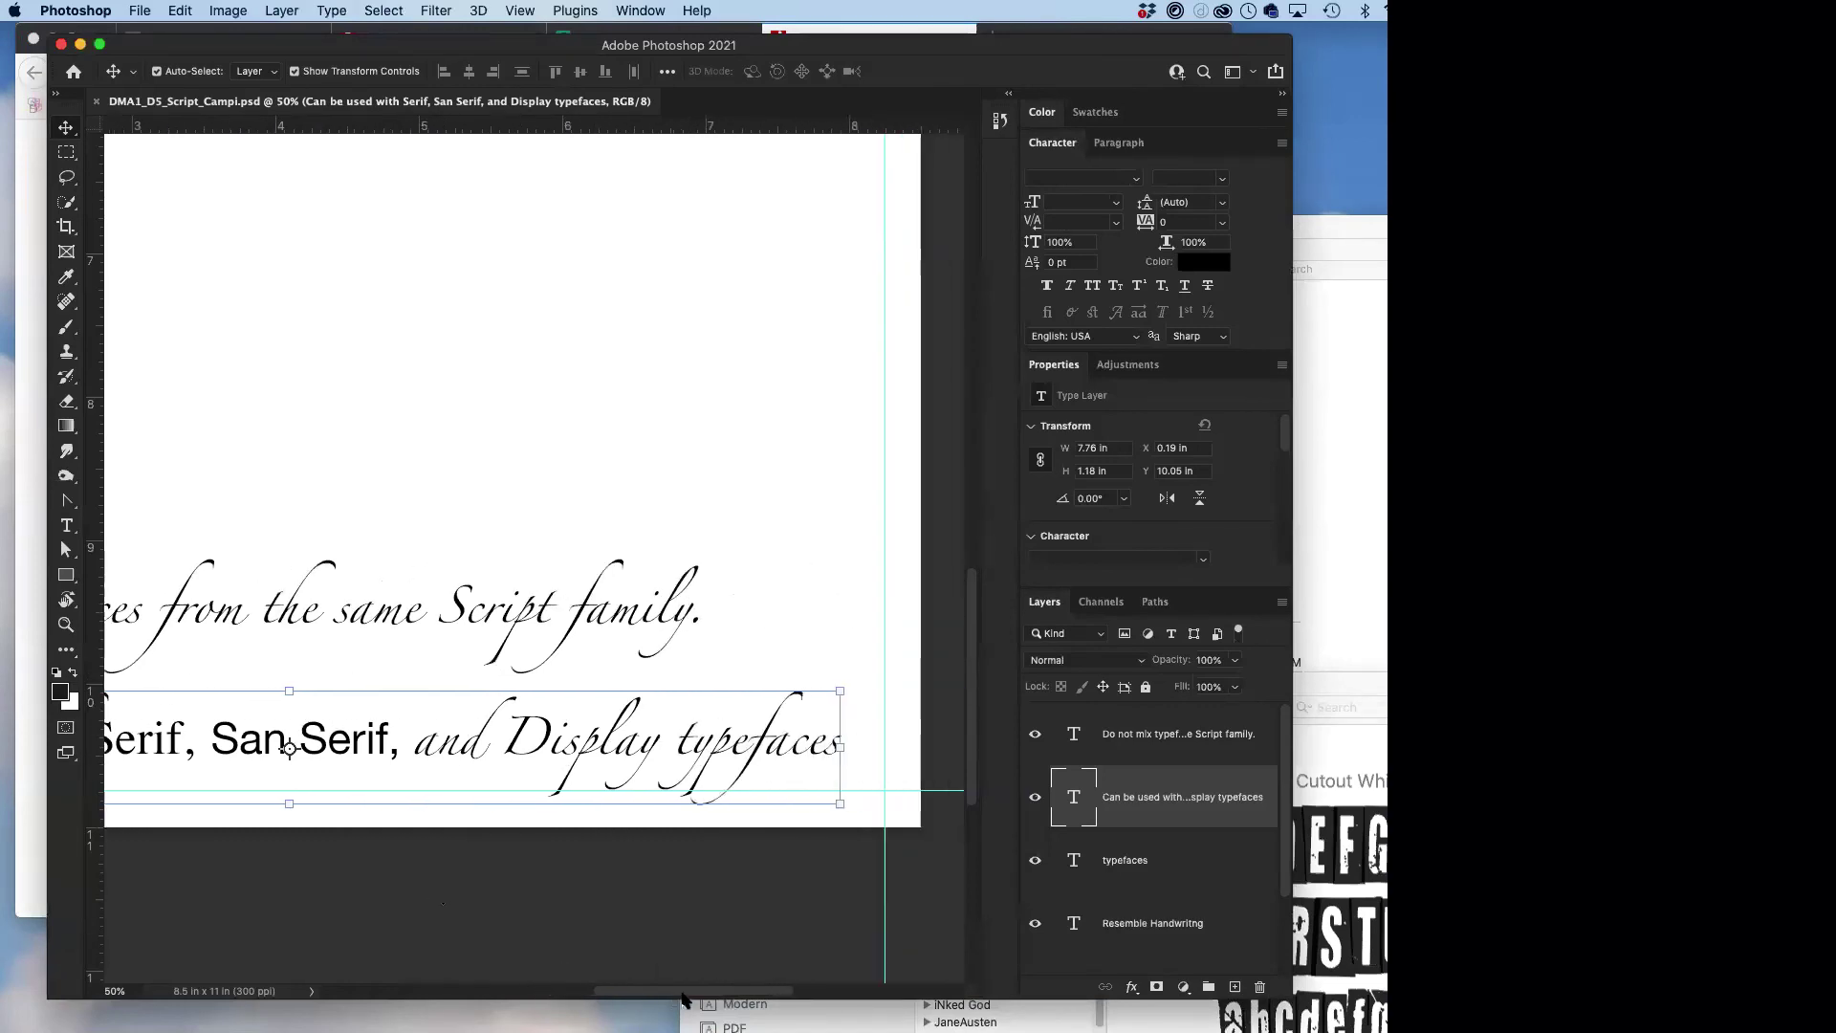
double_click(556, 741)
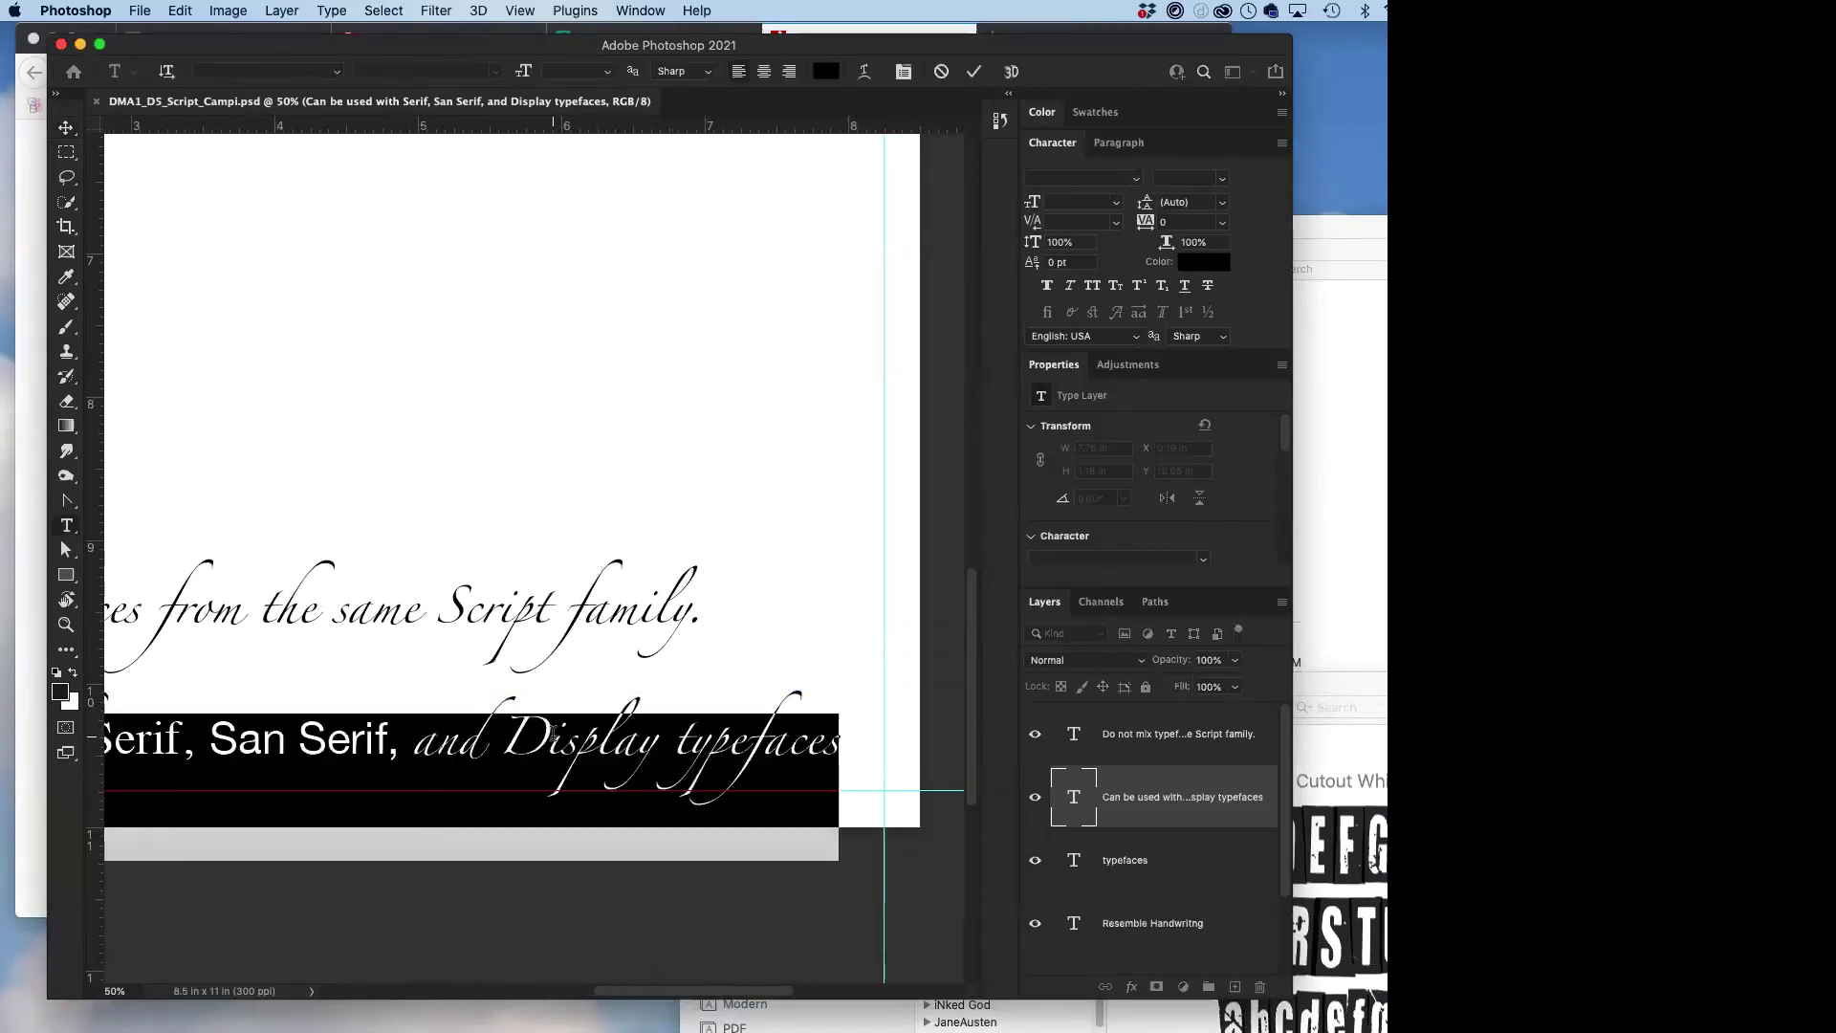
click(498, 741)
drag(498, 741, 669, 729)
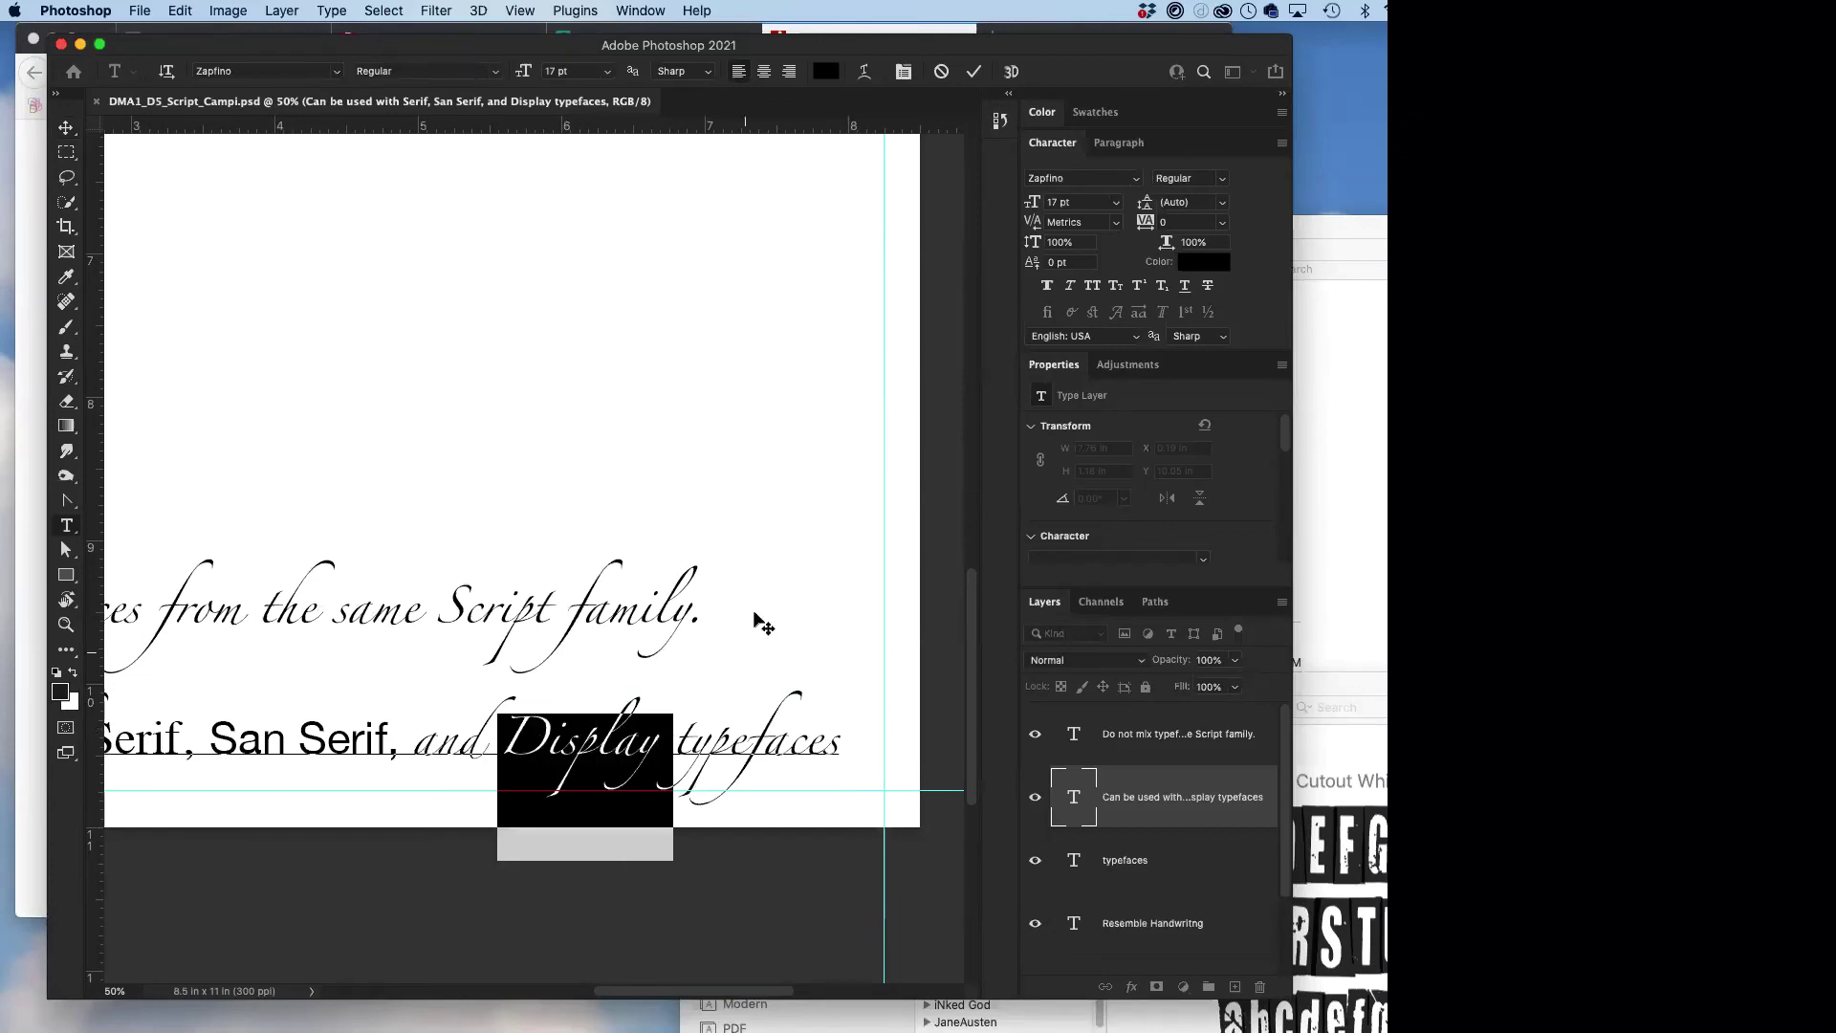
drag(842, 54, 794, 160)
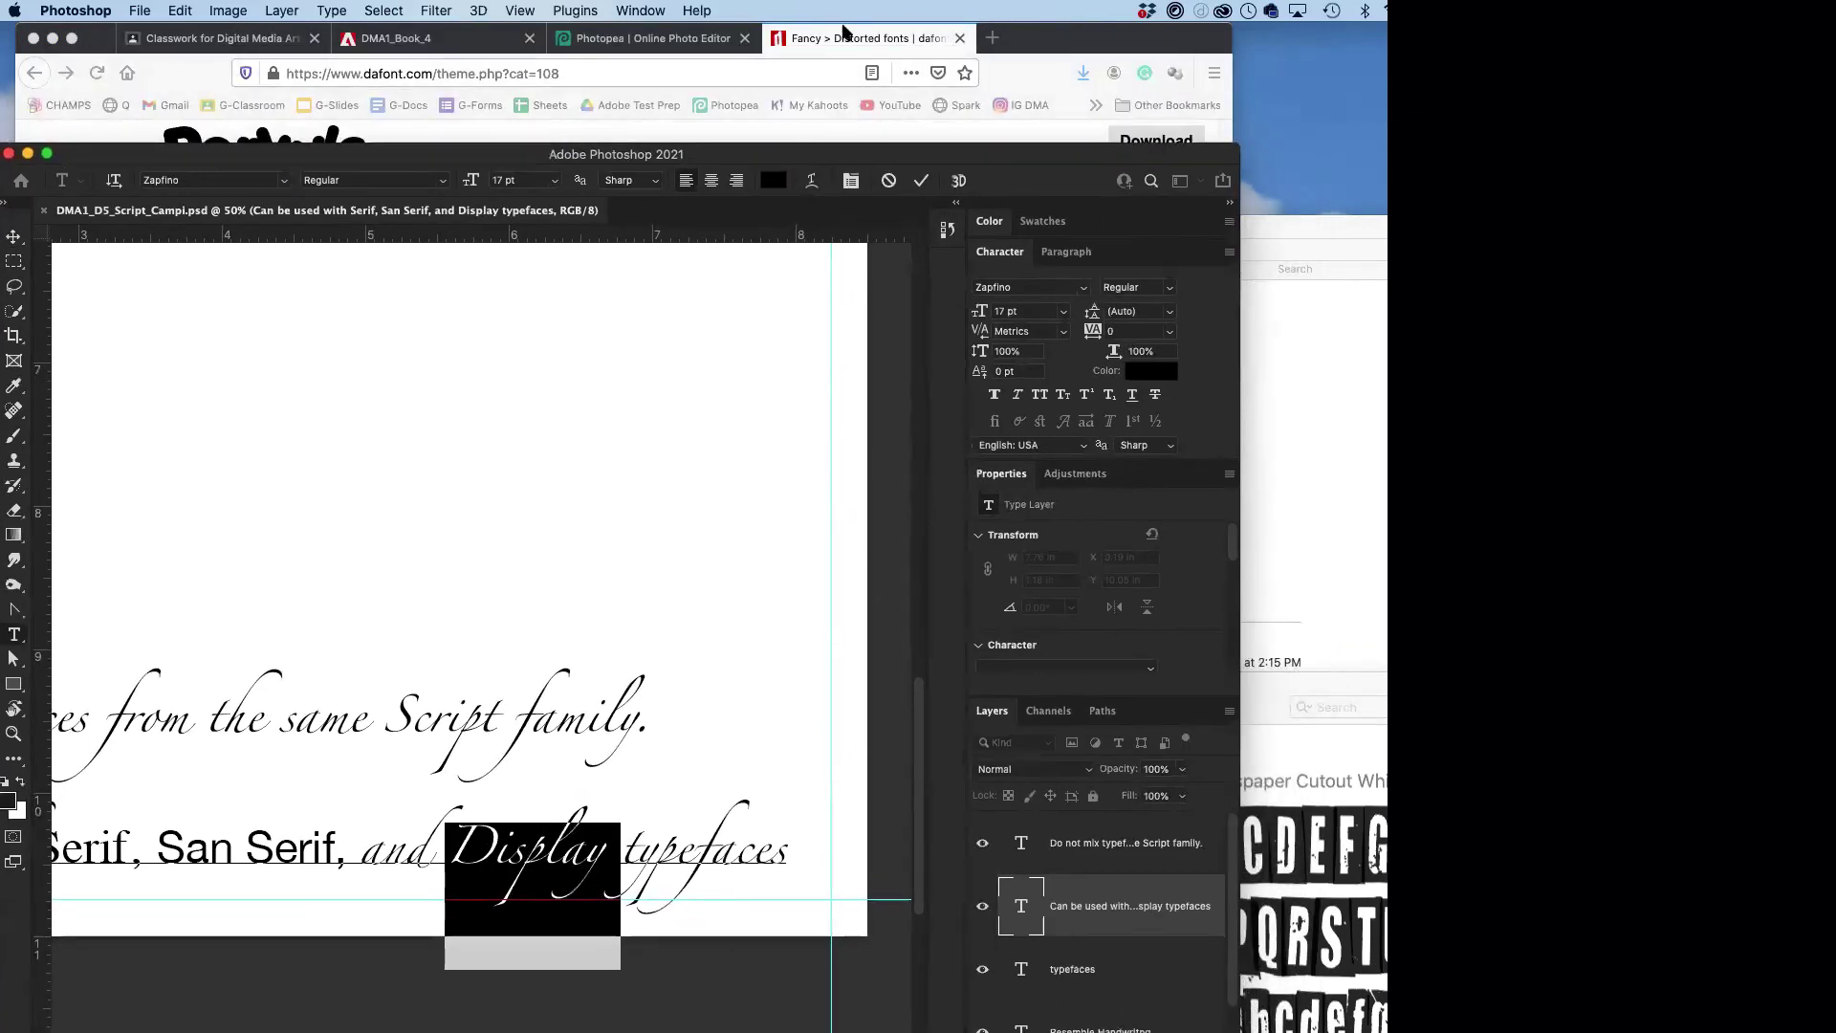
click(835, 45)
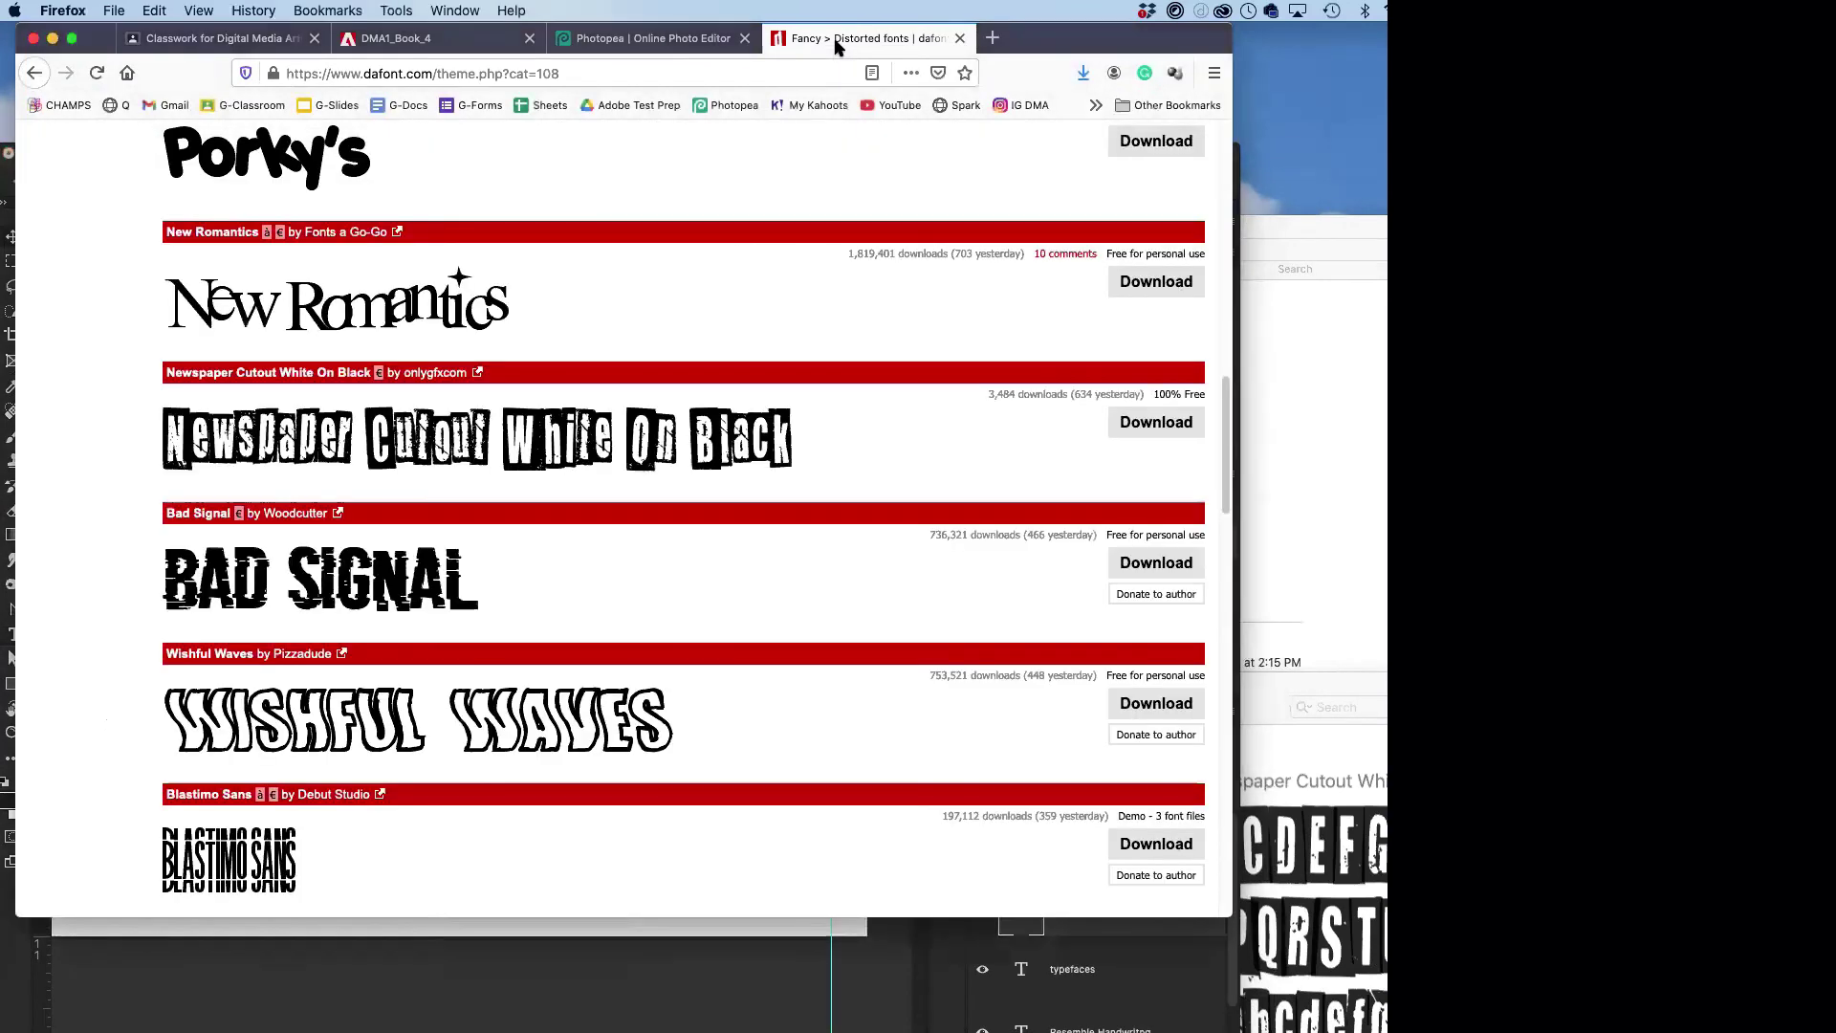
click(1081, 78)
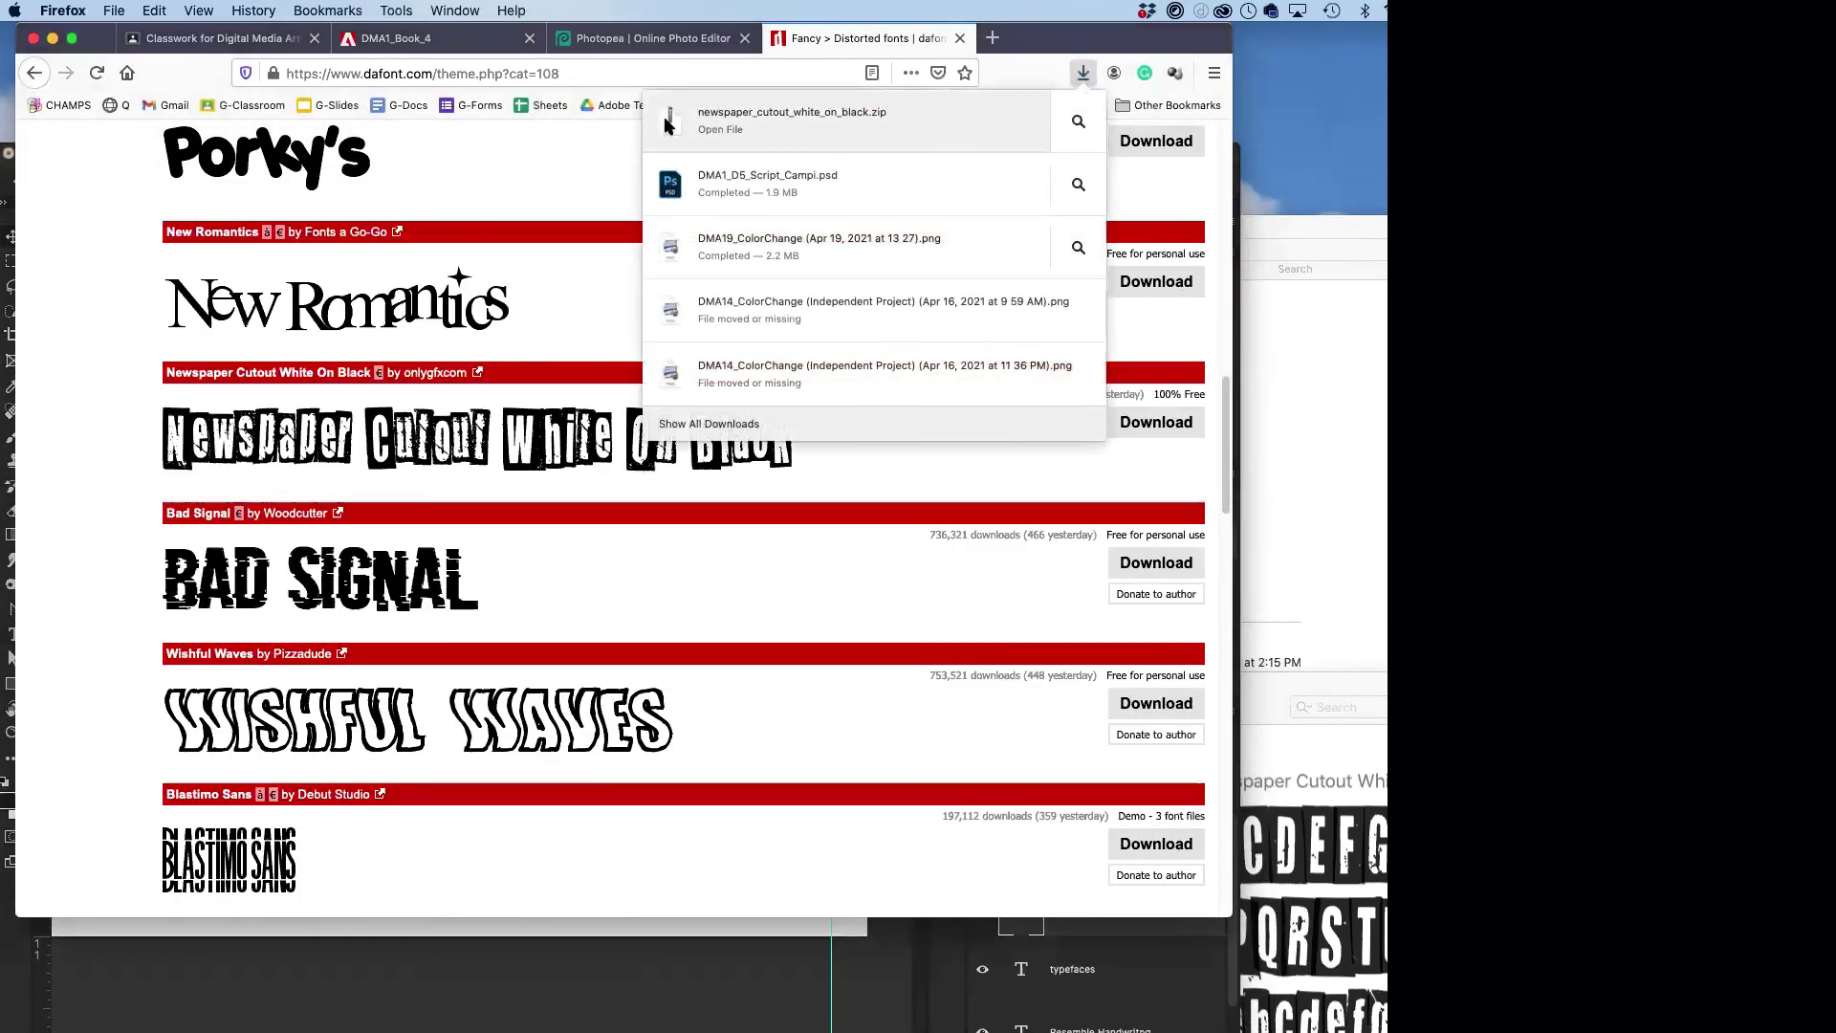
click(830, 45)
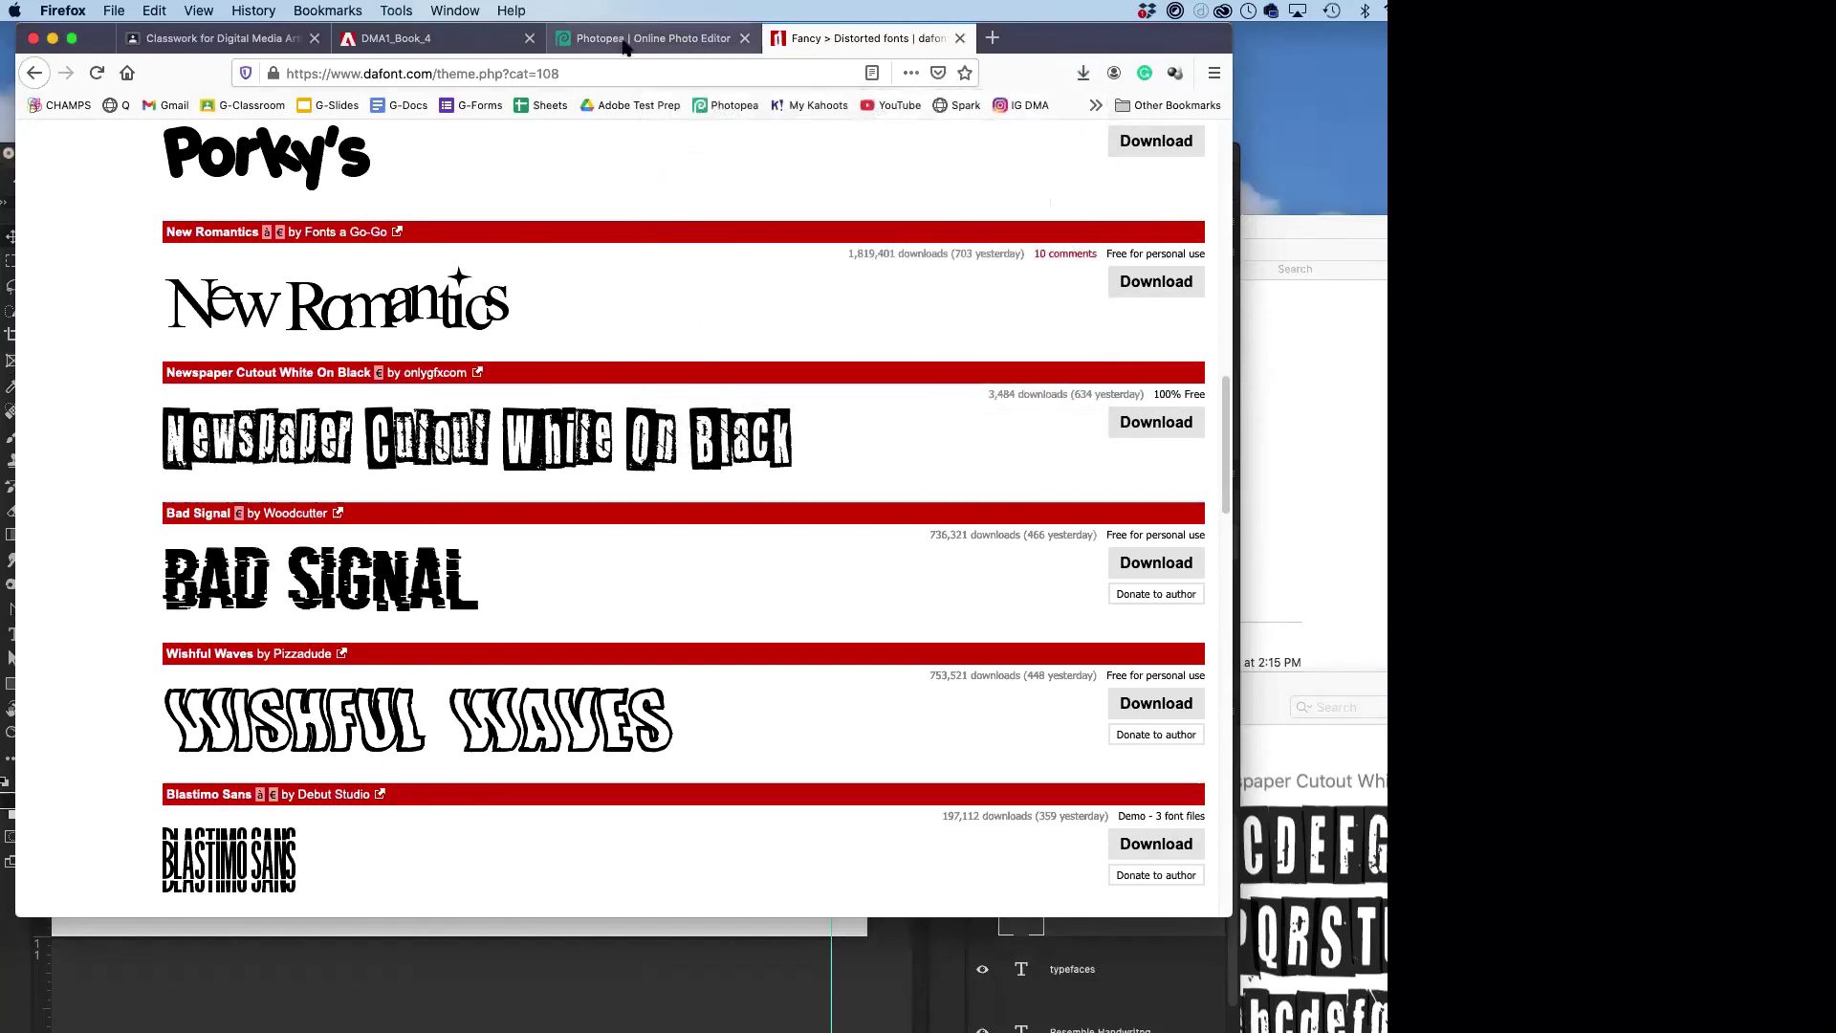
click(6, 184)
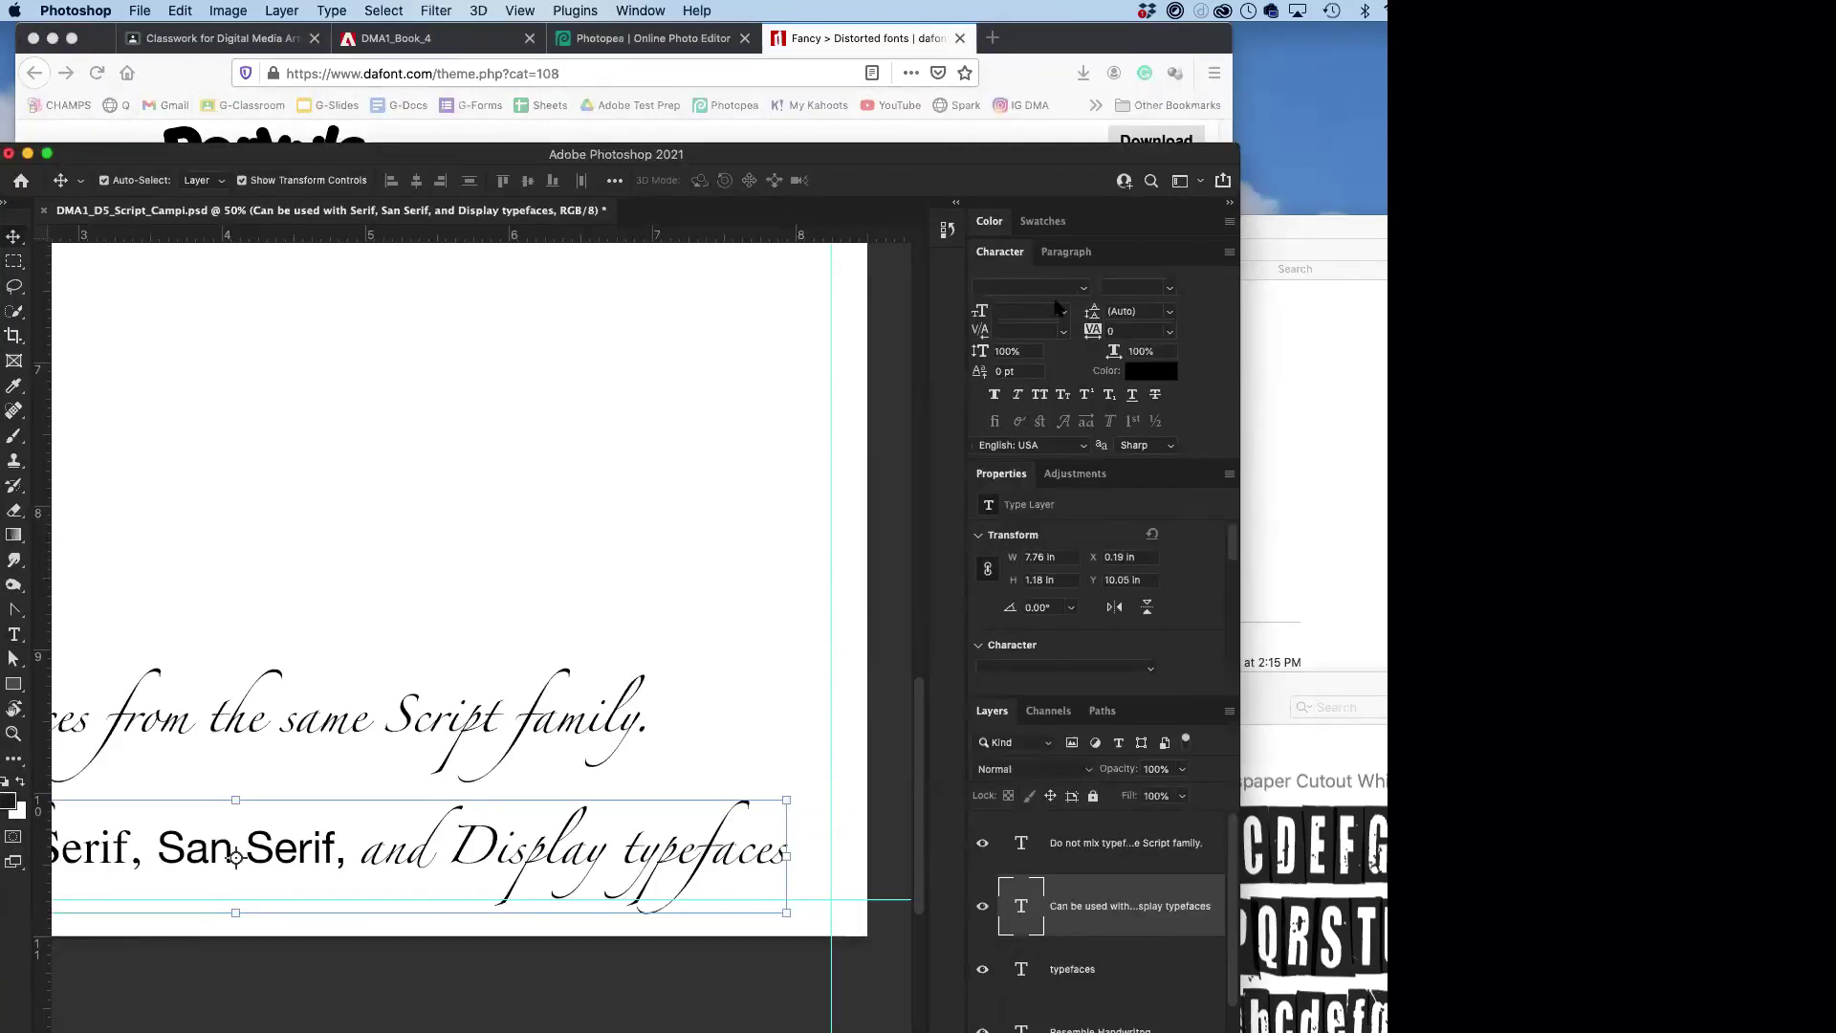
click(1084, 288)
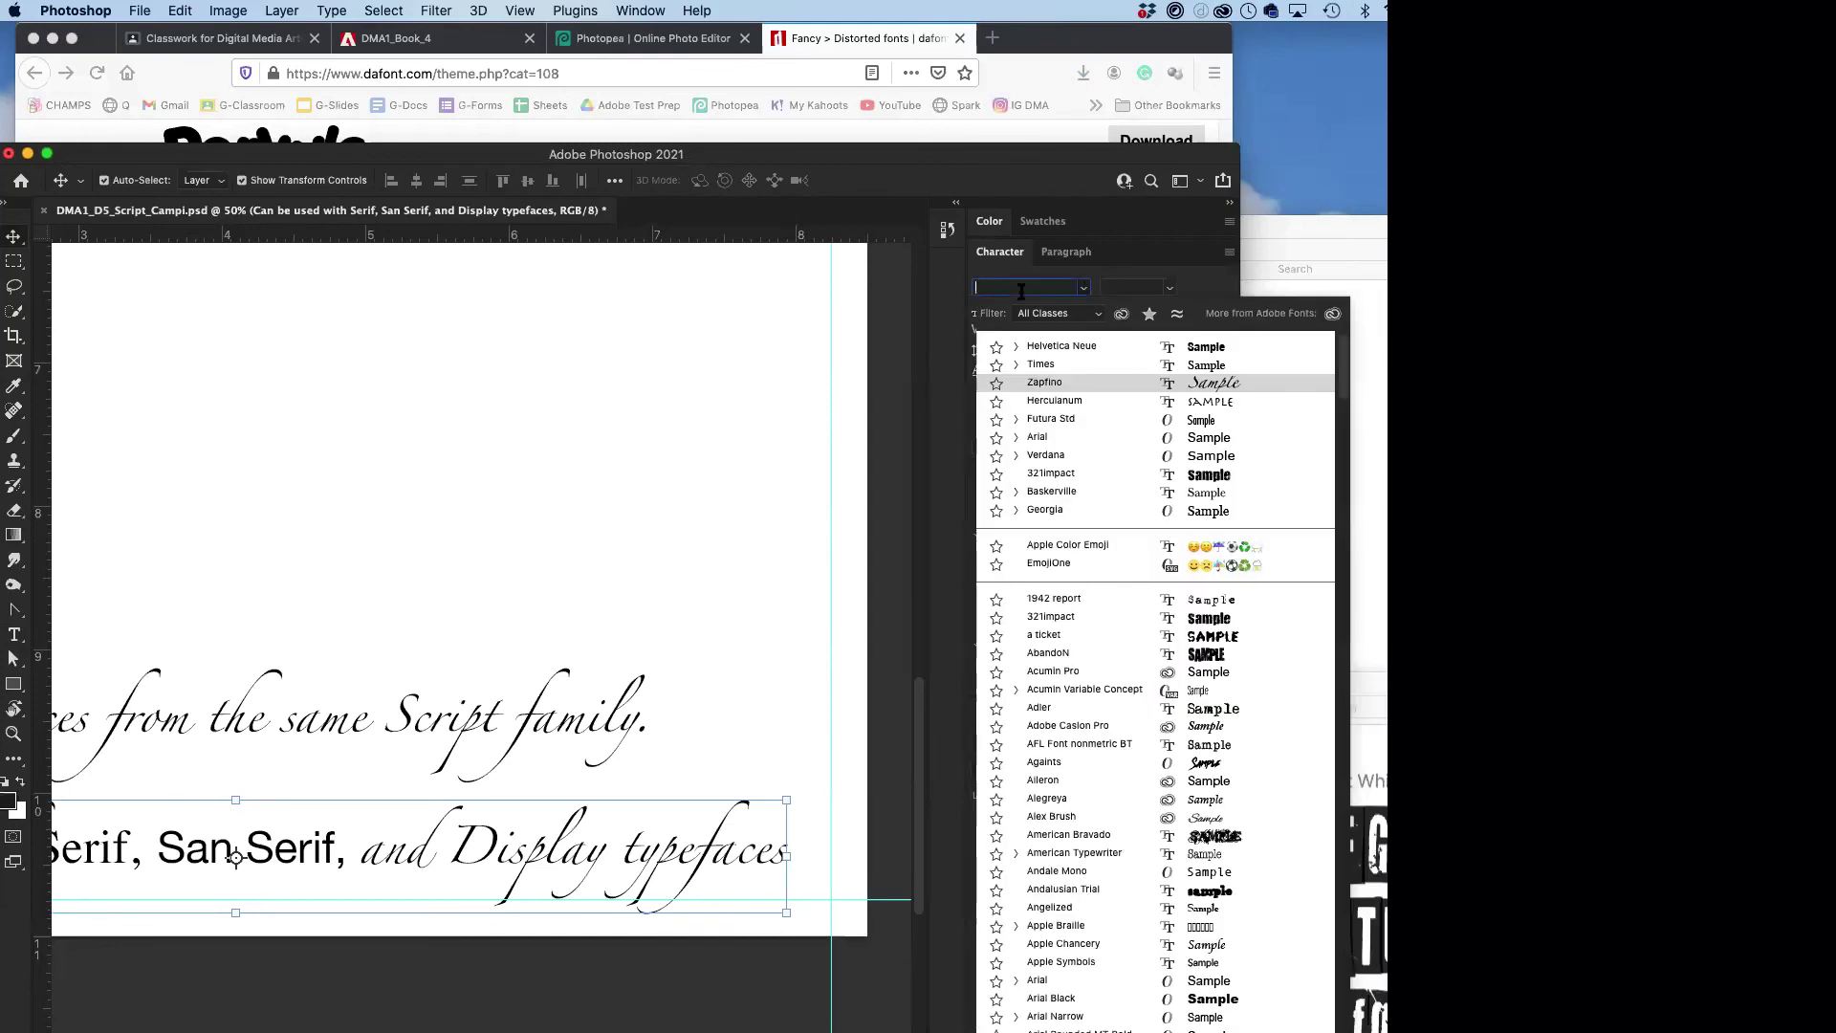
text(news)
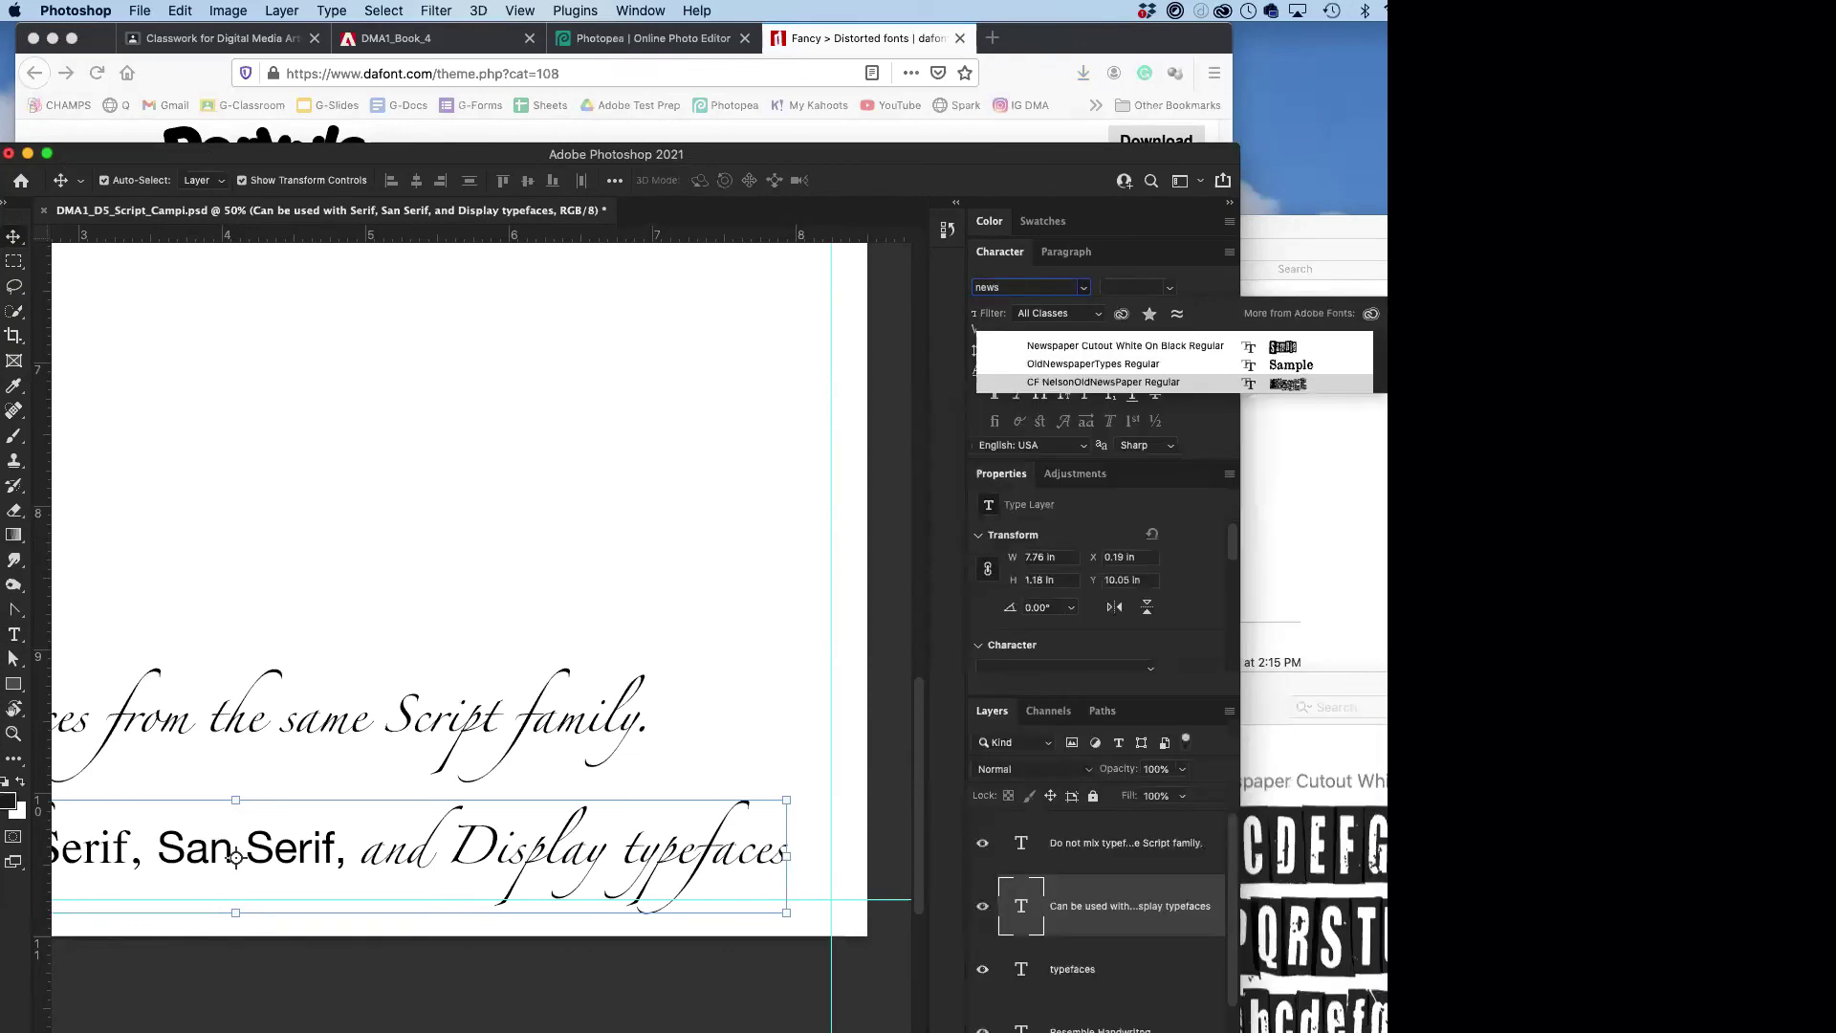
click(1081, 346)
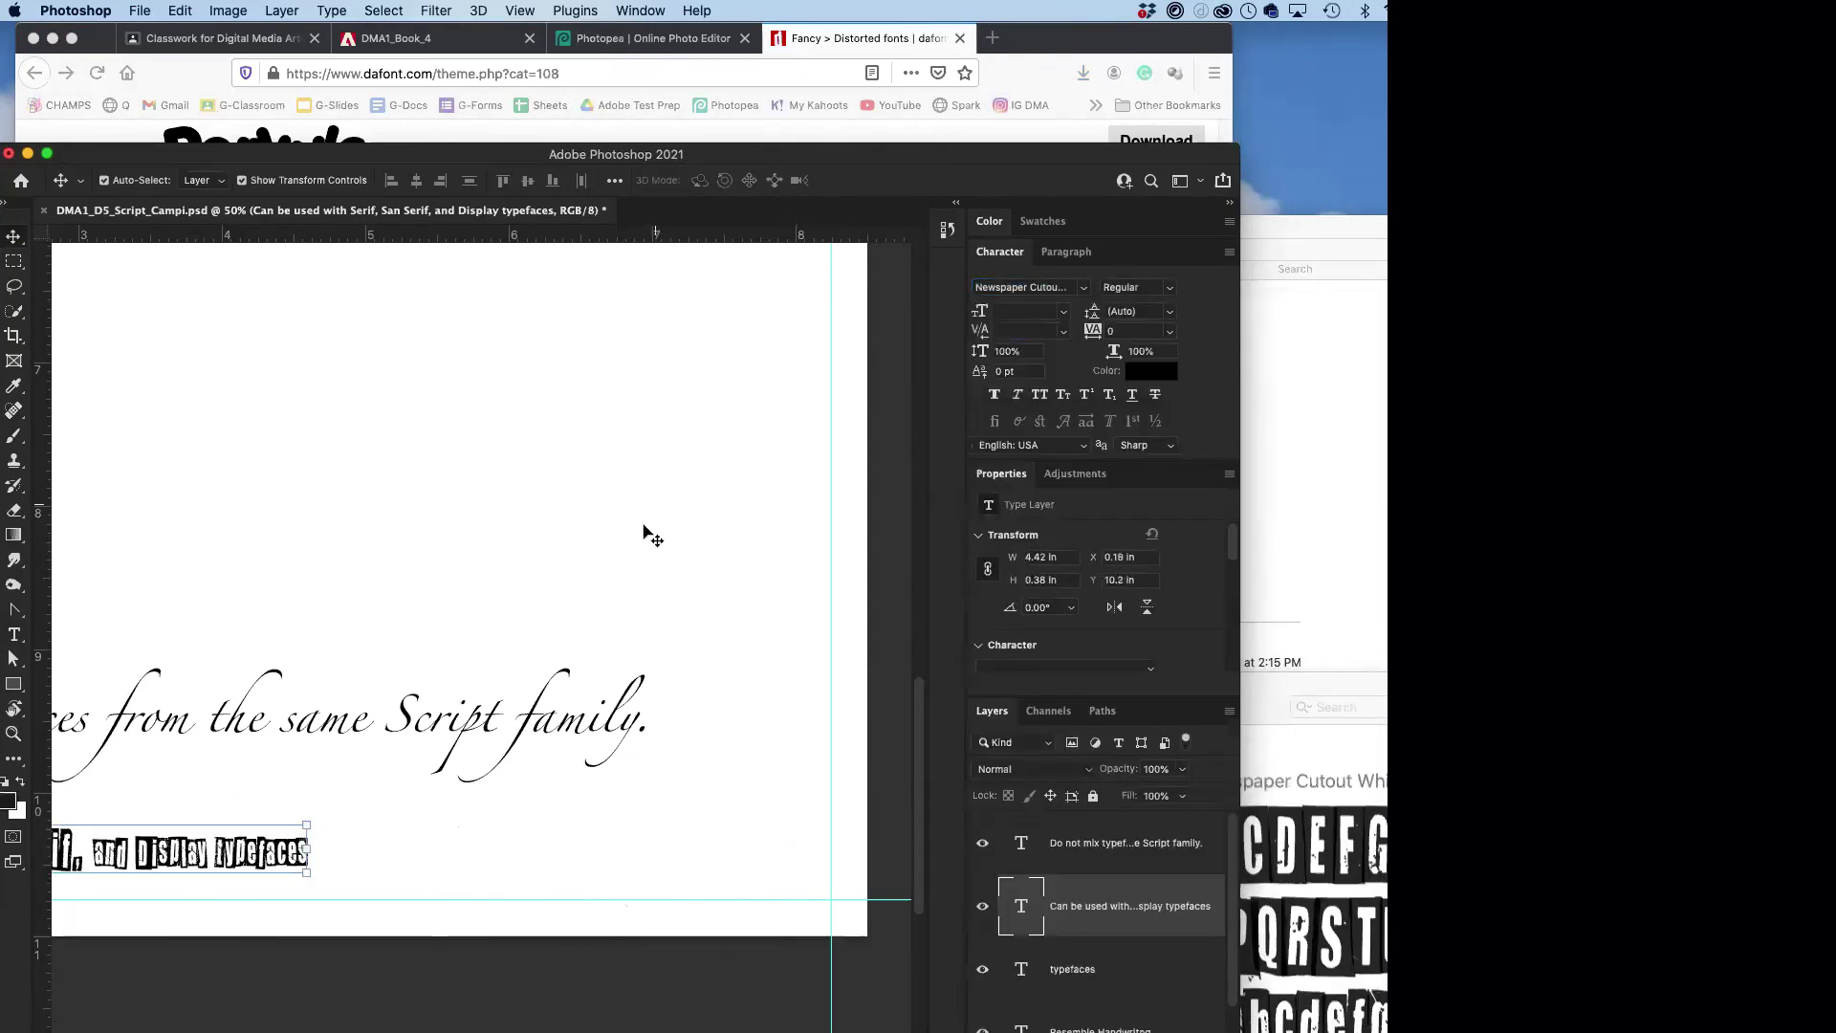
drag(475, 159, 593, 38)
drag(813, 977, 669, 985)
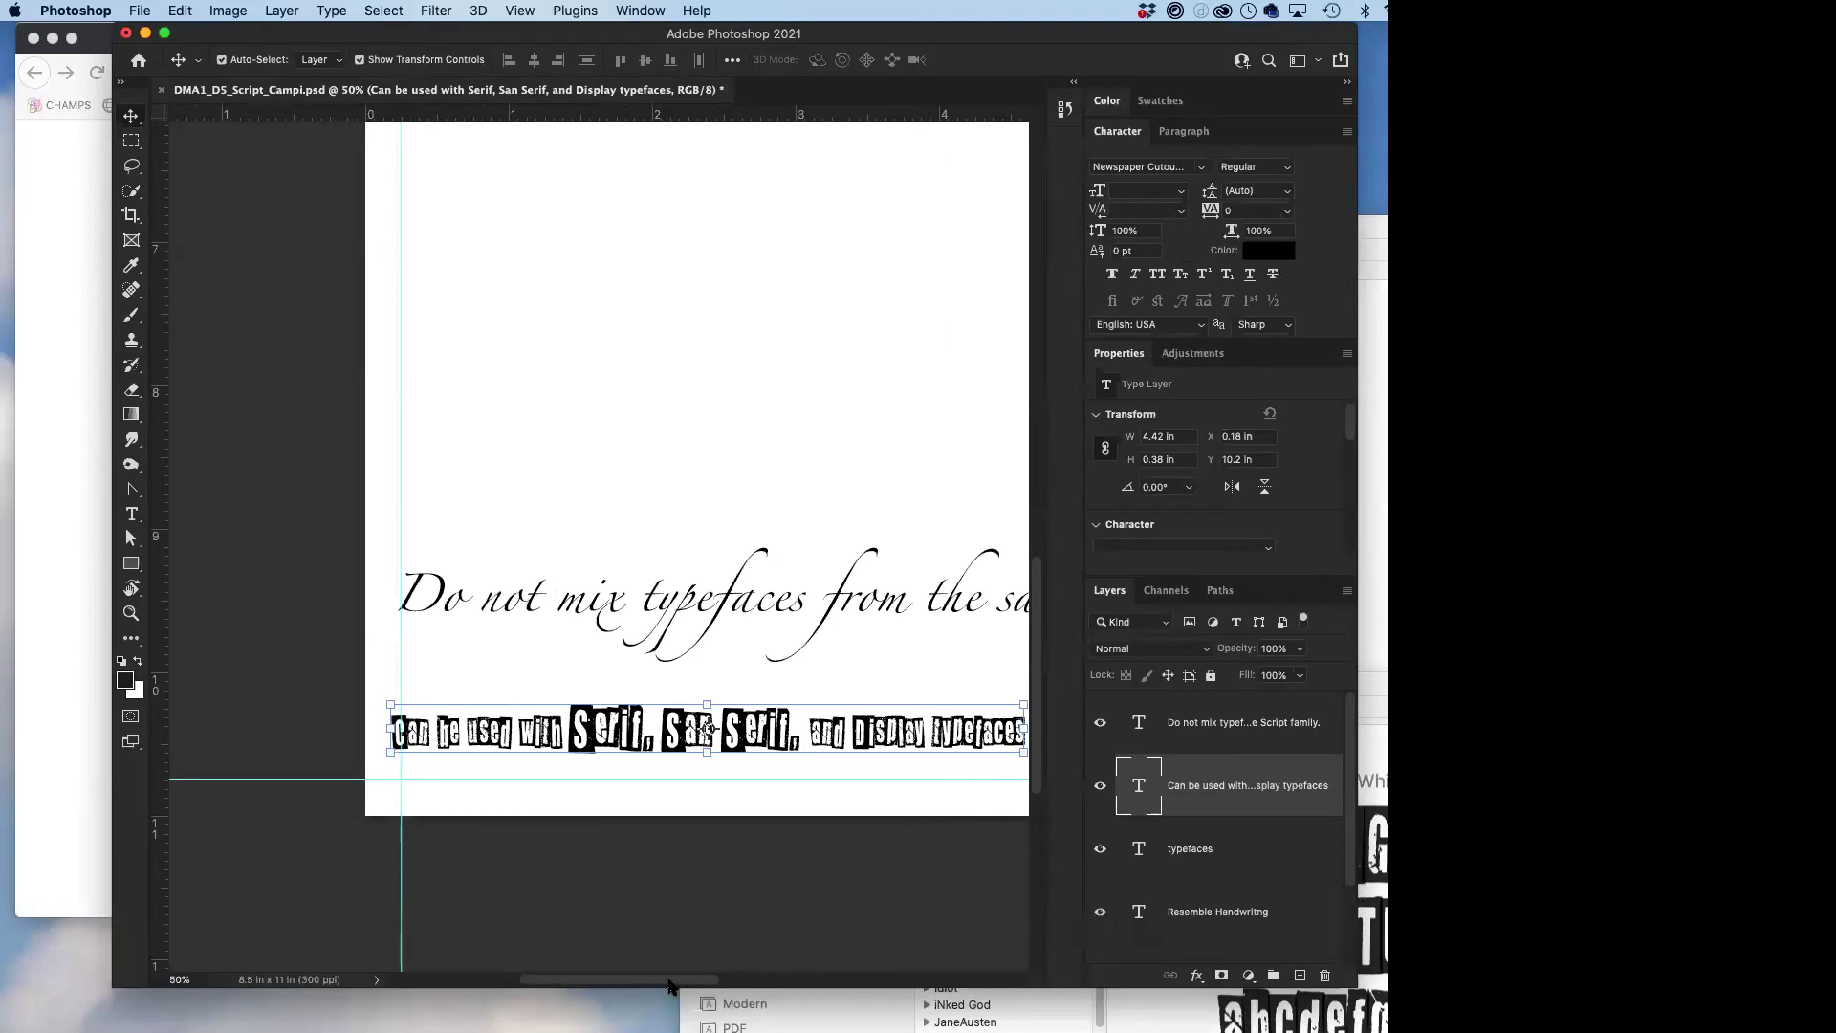
key(super+z)
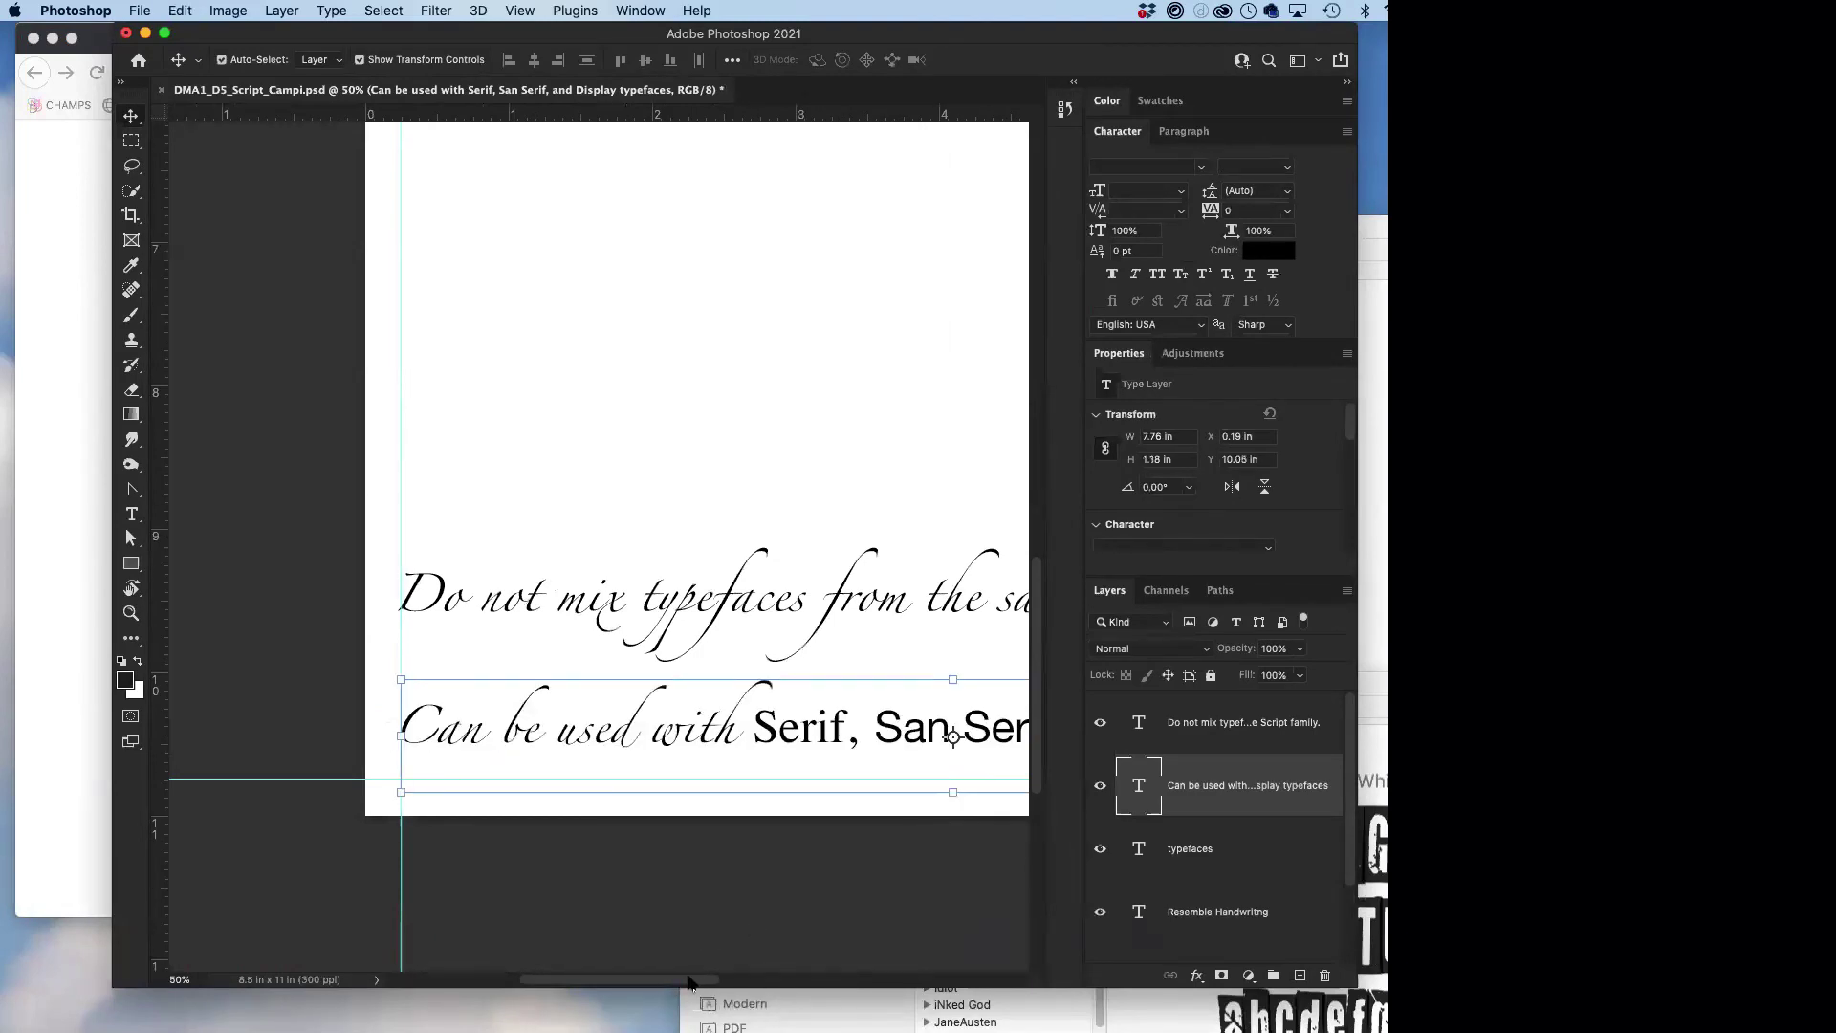
drag(691, 981, 804, 982)
- Select 'Display' in the caption and set it in Newspaper Cutout White On Black
double_click(775, 737)
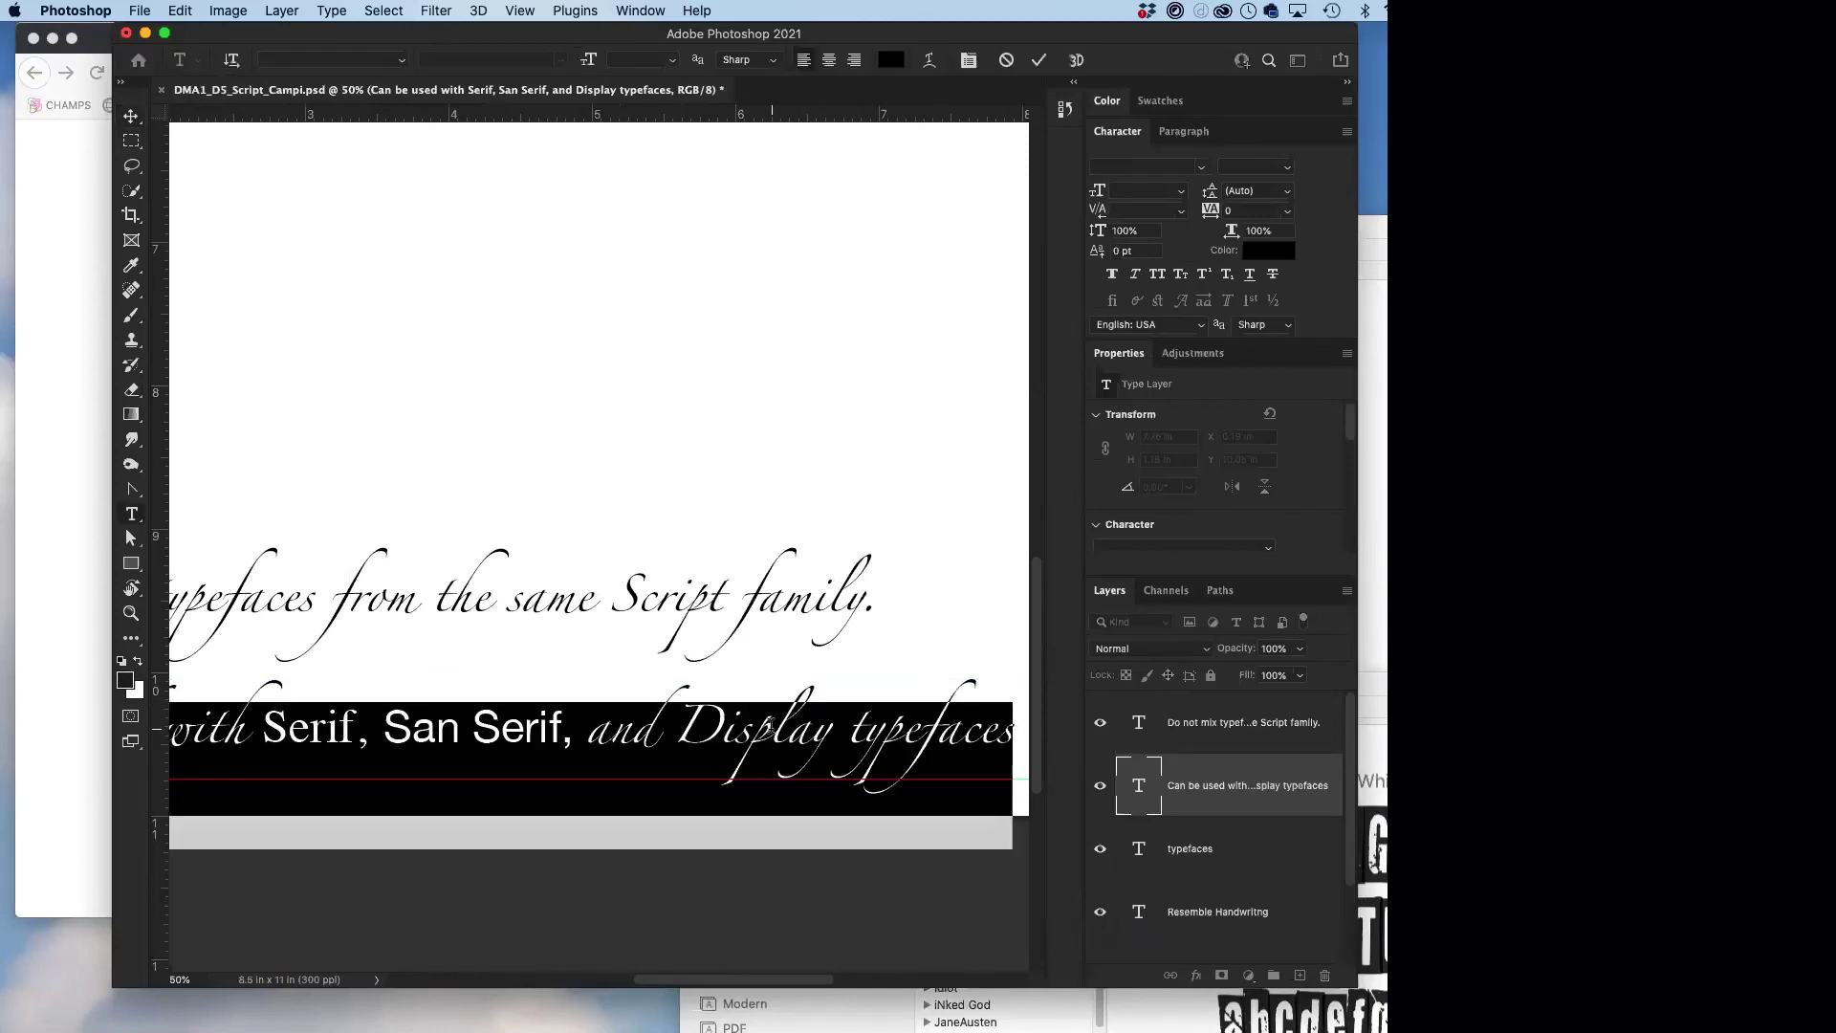
click(743, 712)
drag(672, 716, 830, 715)
click(1201, 167)
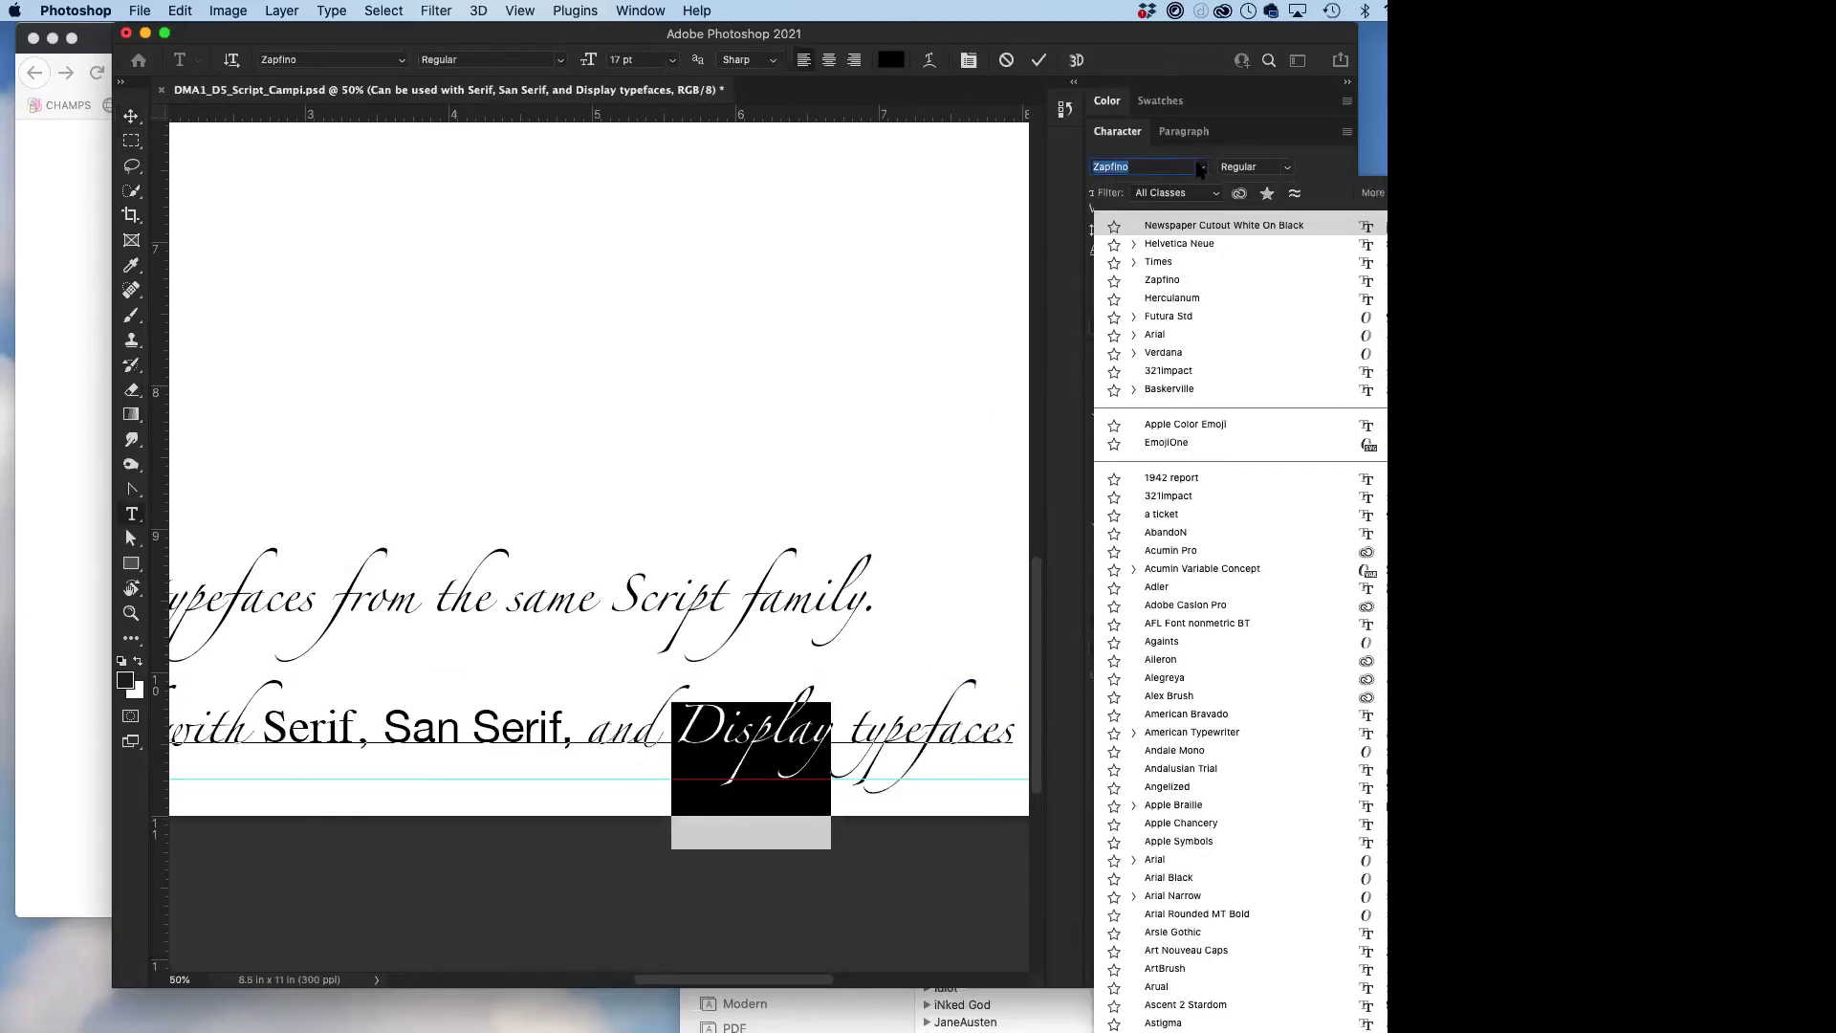
click(1196, 227)
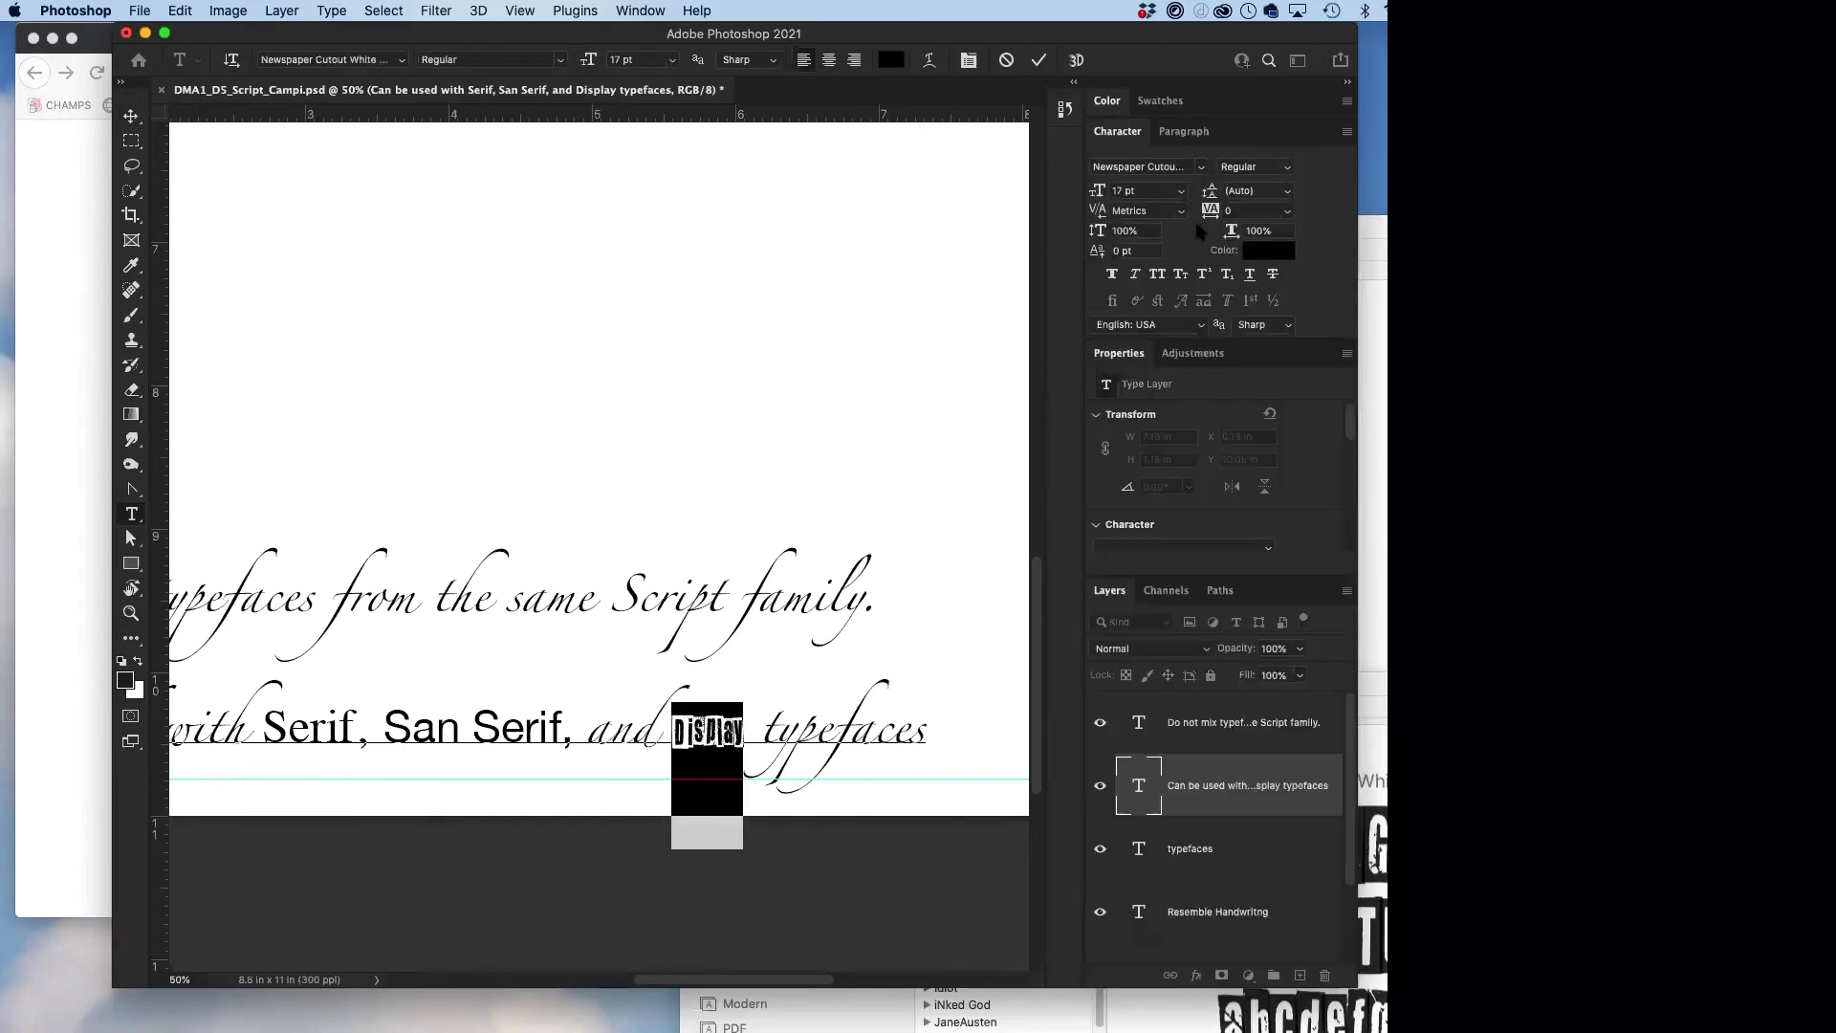
- Enlarge 'Display' to 33 pt, then deselect and zoom out to view the poster
drag(1103, 193, 1111, 192)
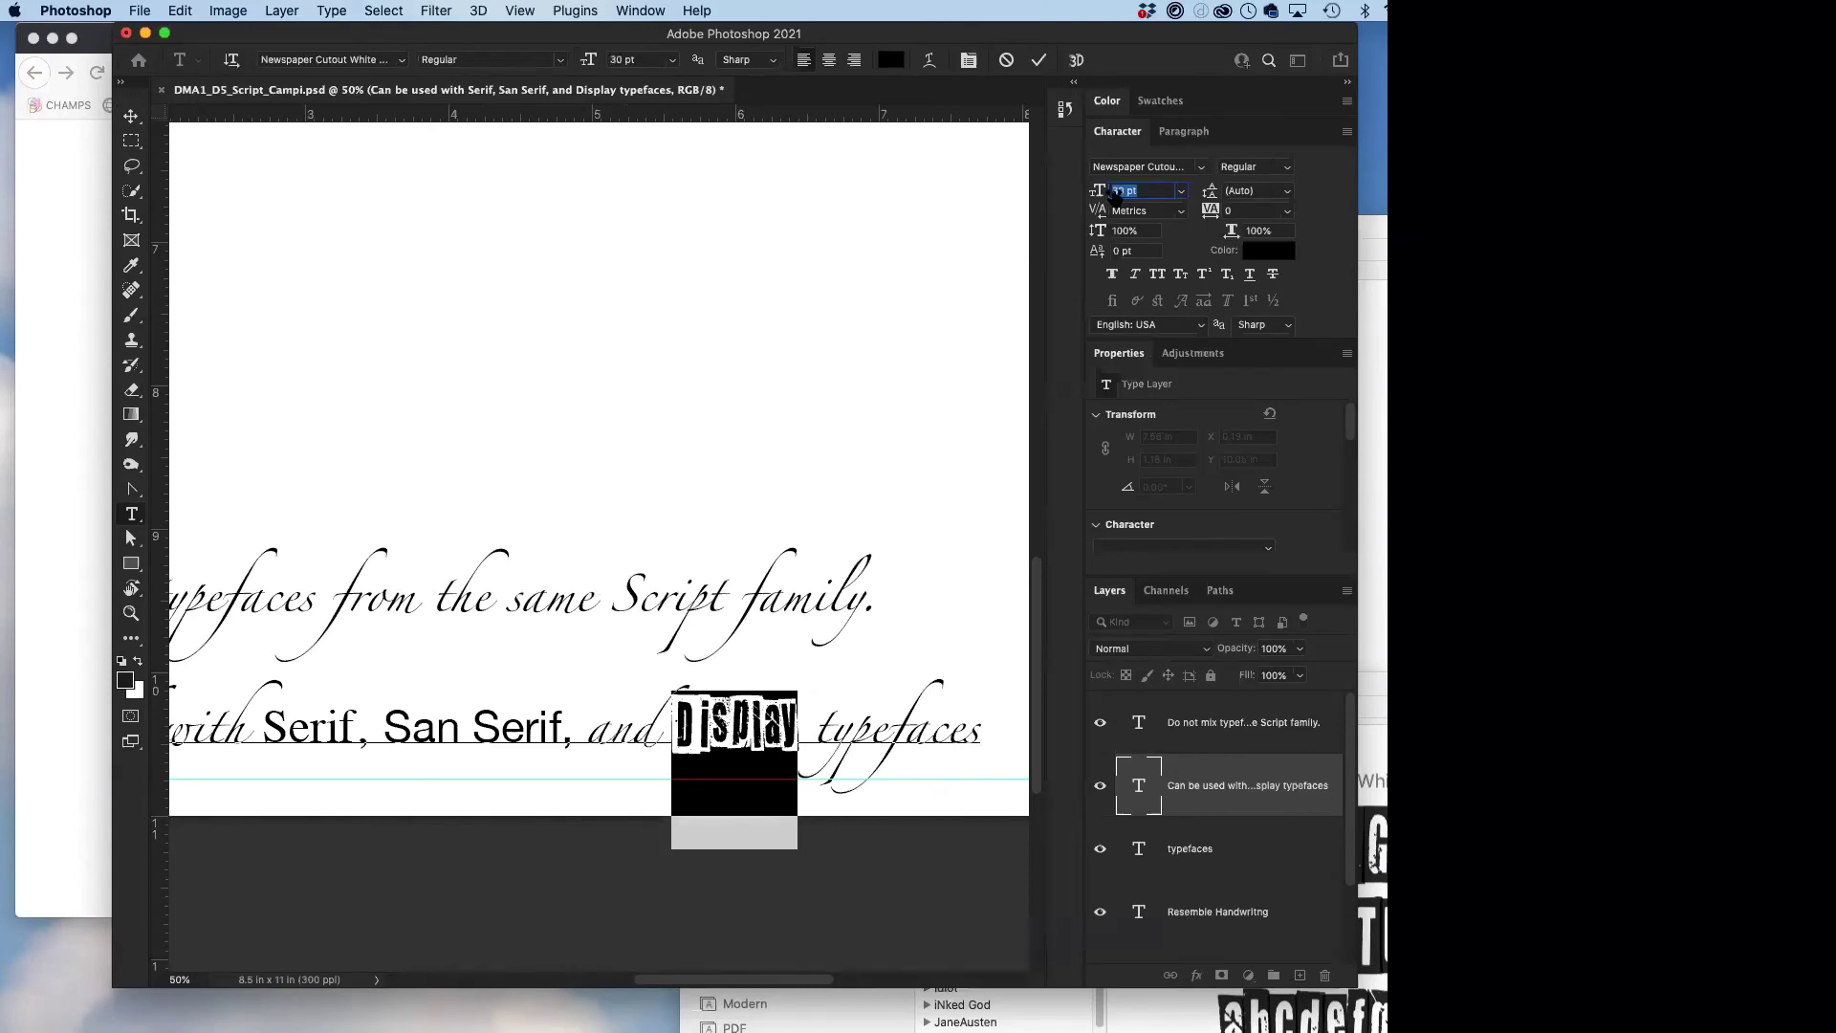
drag(1110, 191, 1117, 196)
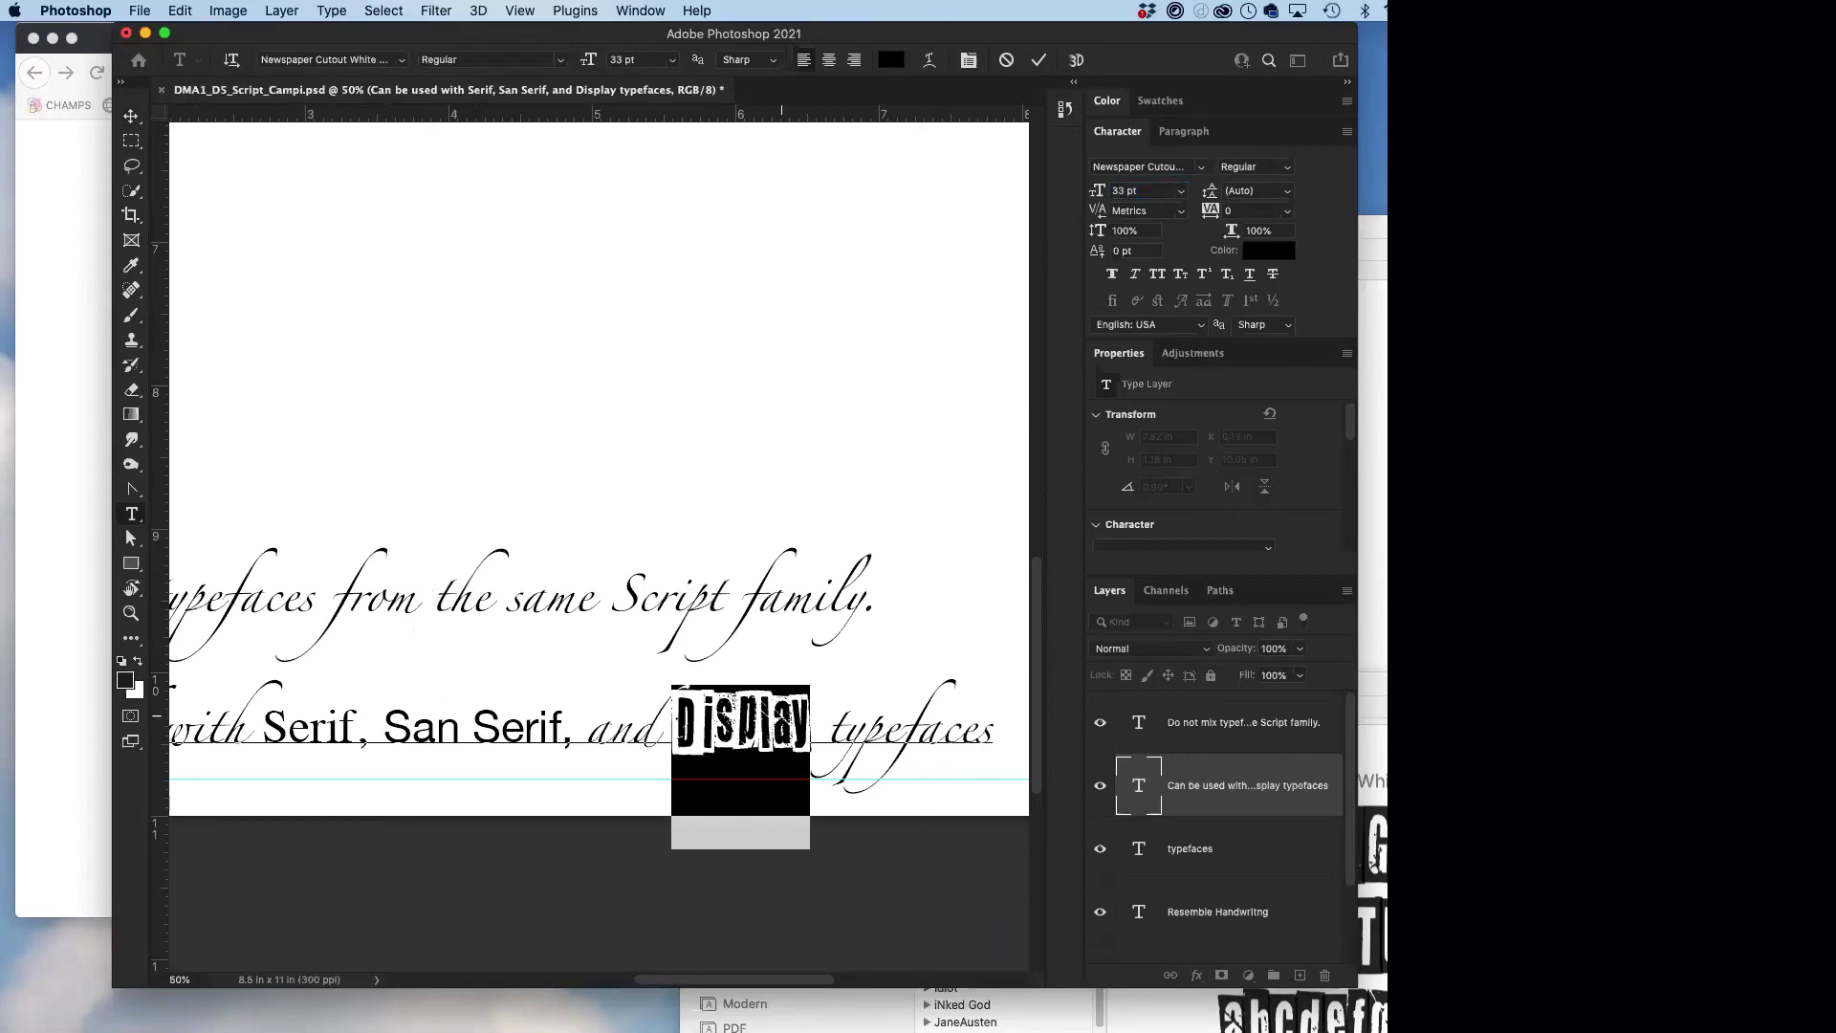
click(786, 695)
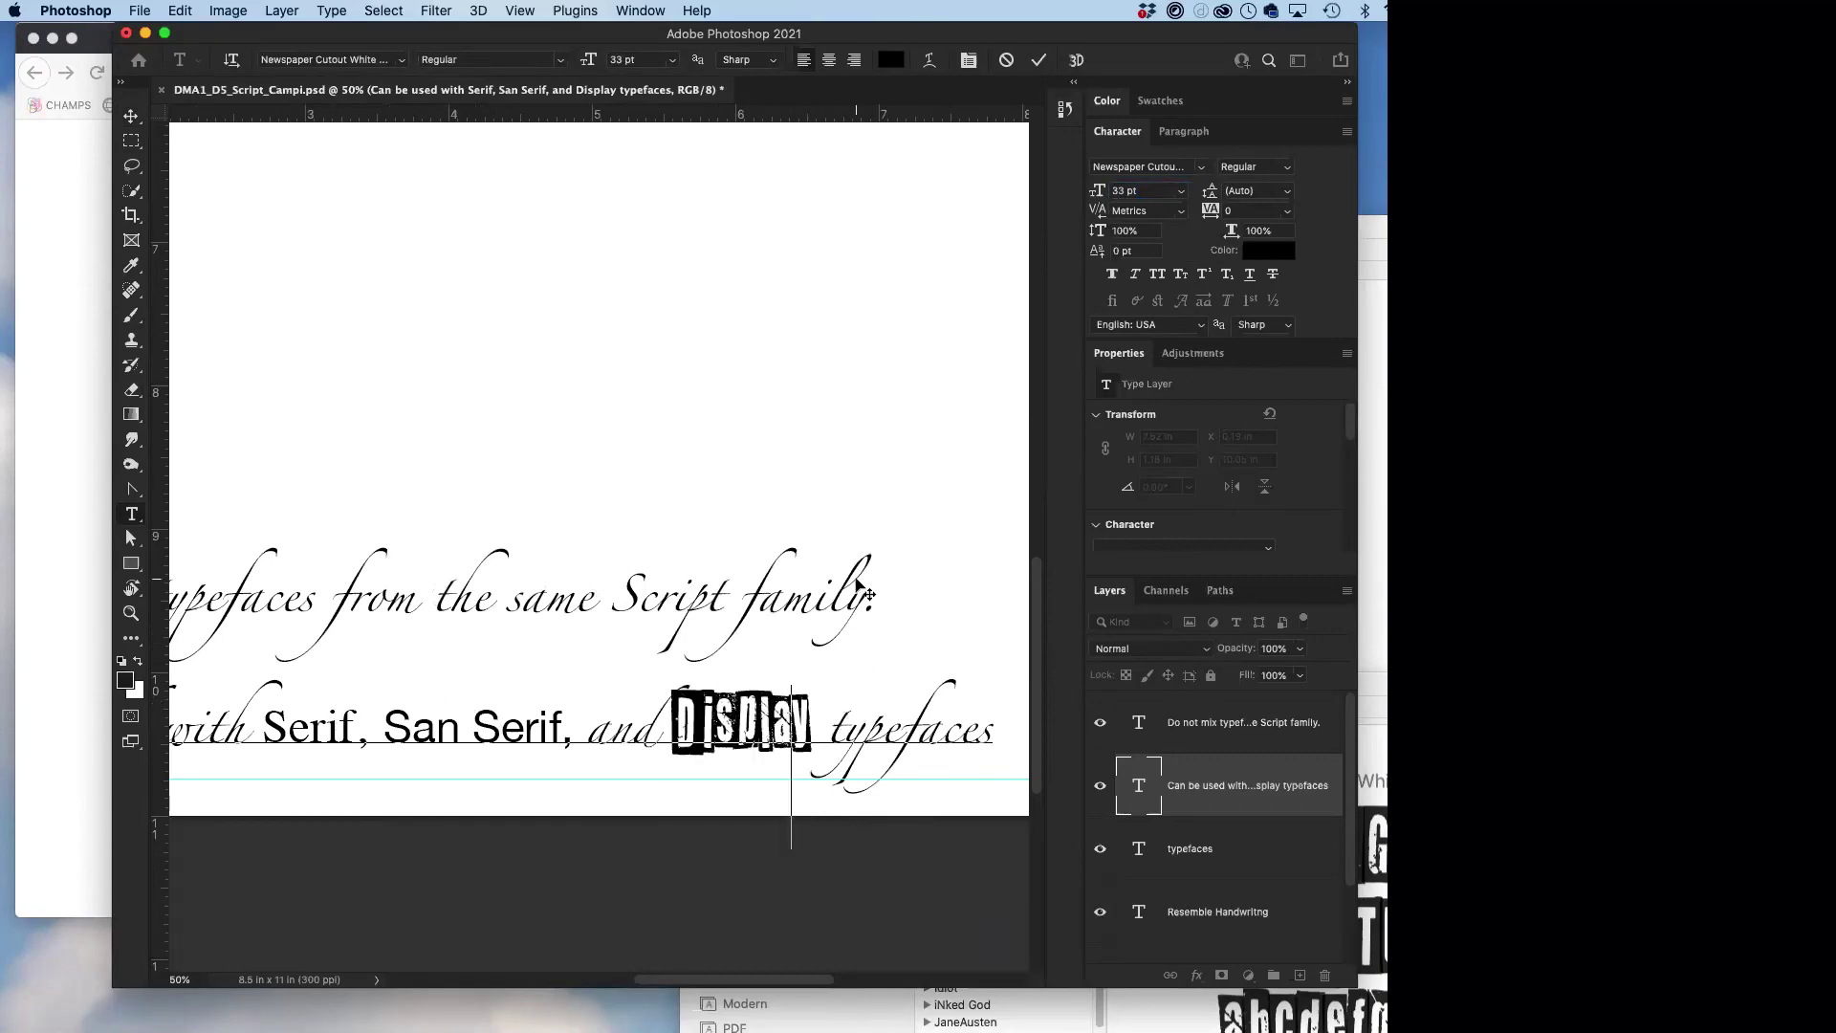
key(super+t)
key(super+minus)
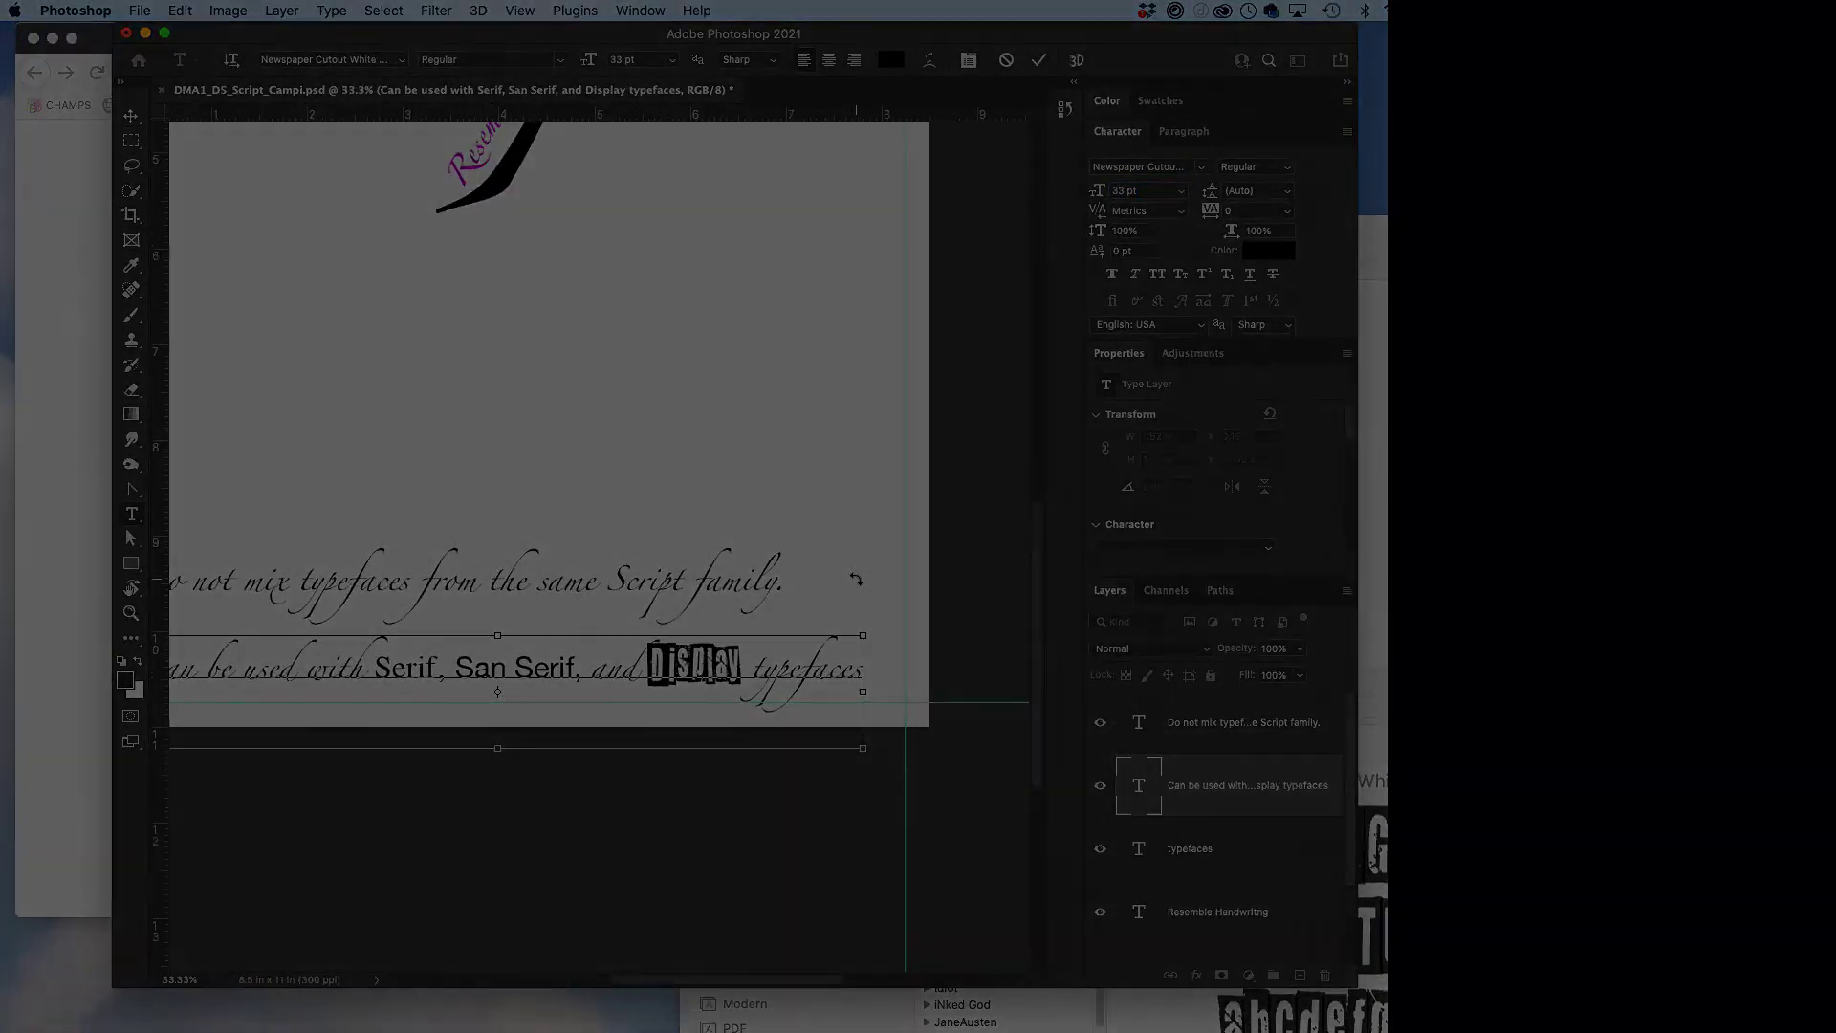